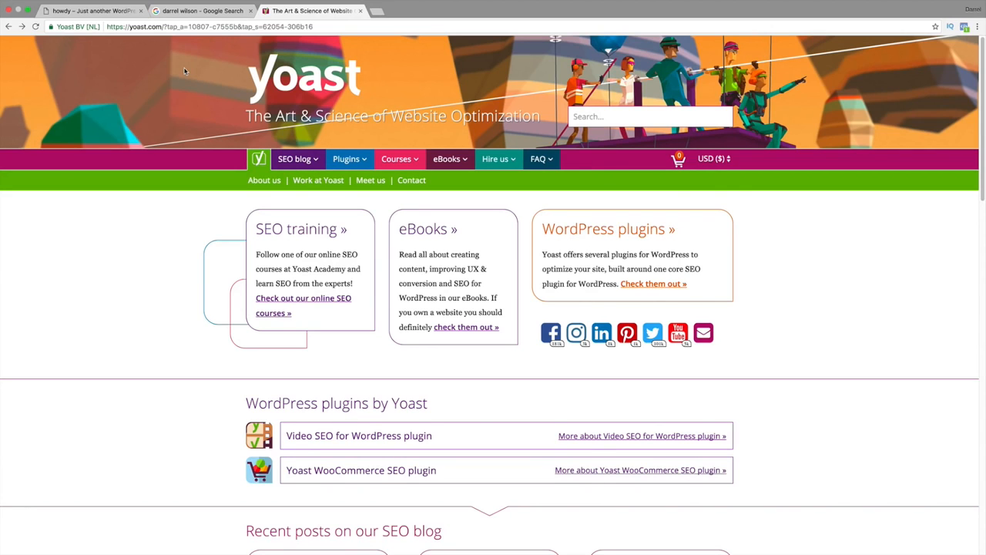
click(168, 11)
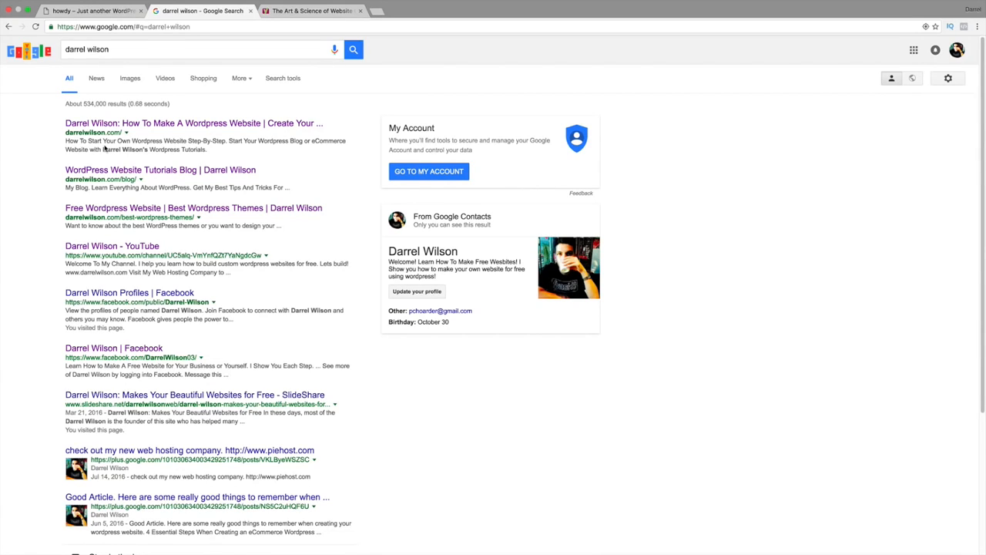
click(106, 11)
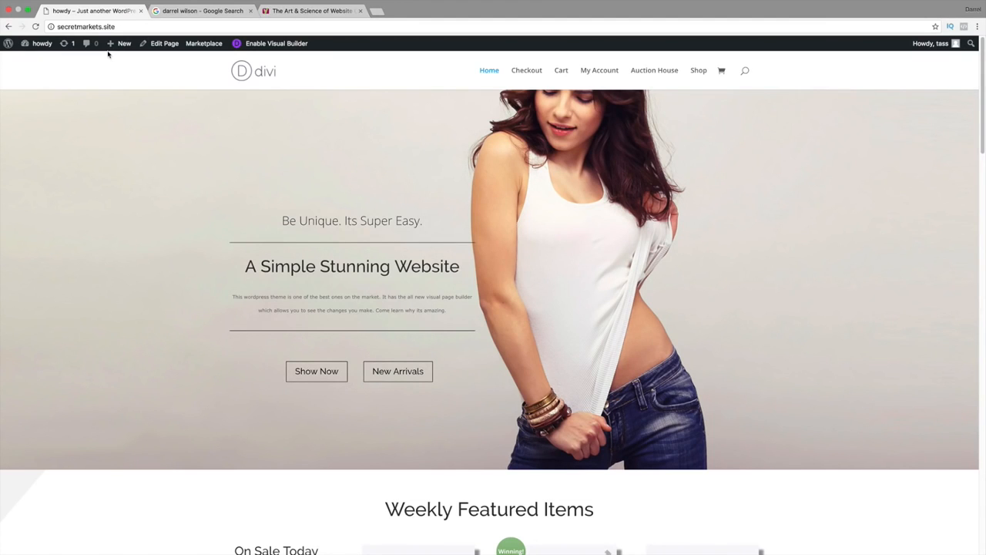
Download the free version of the Yoast SEO for WordPress plugin from the Yoast website.
click(280, 11)
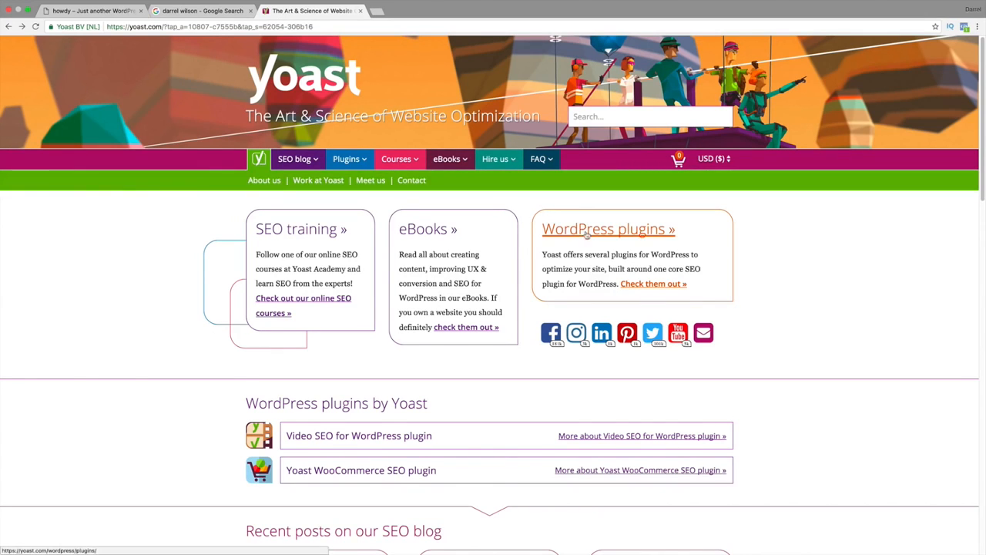
click(640, 285)
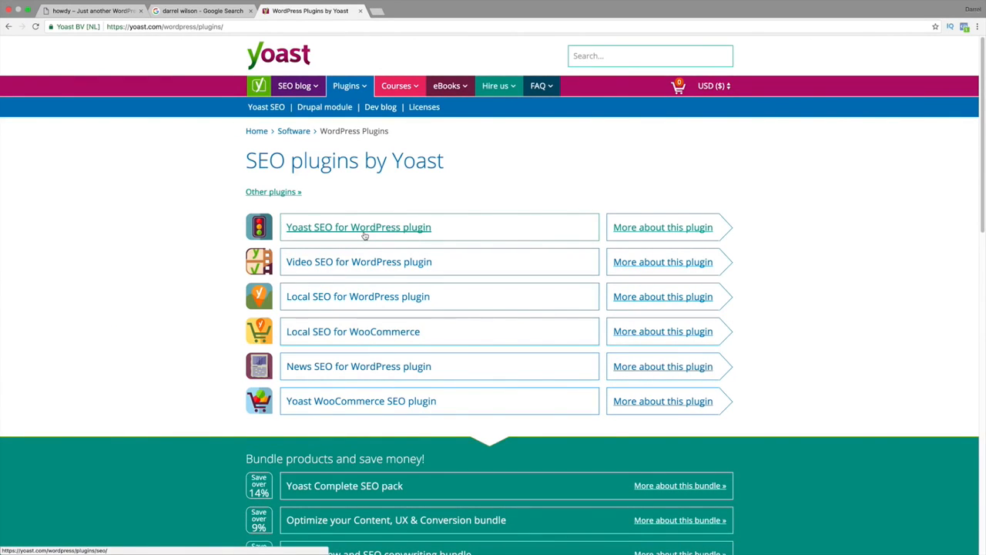
click(365, 235)
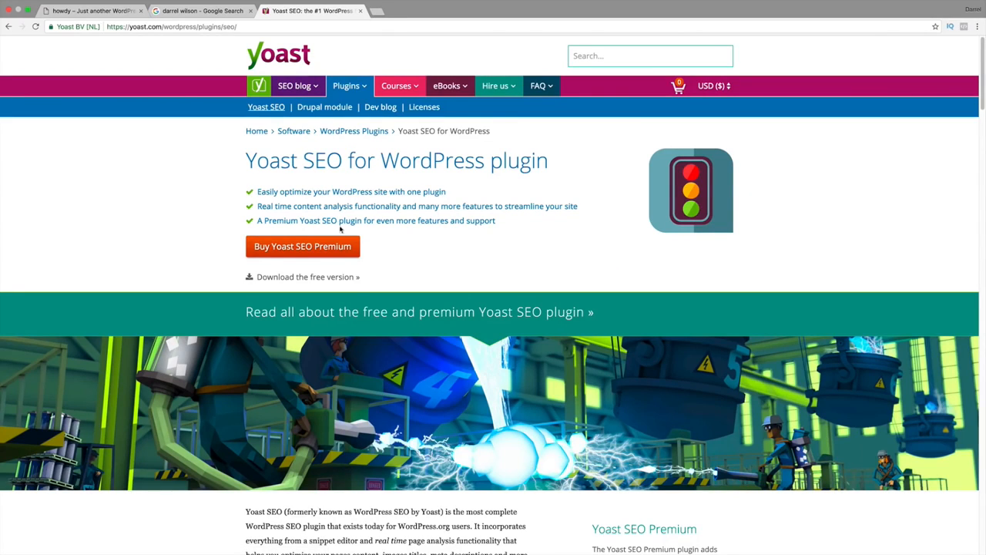
click(316, 277)
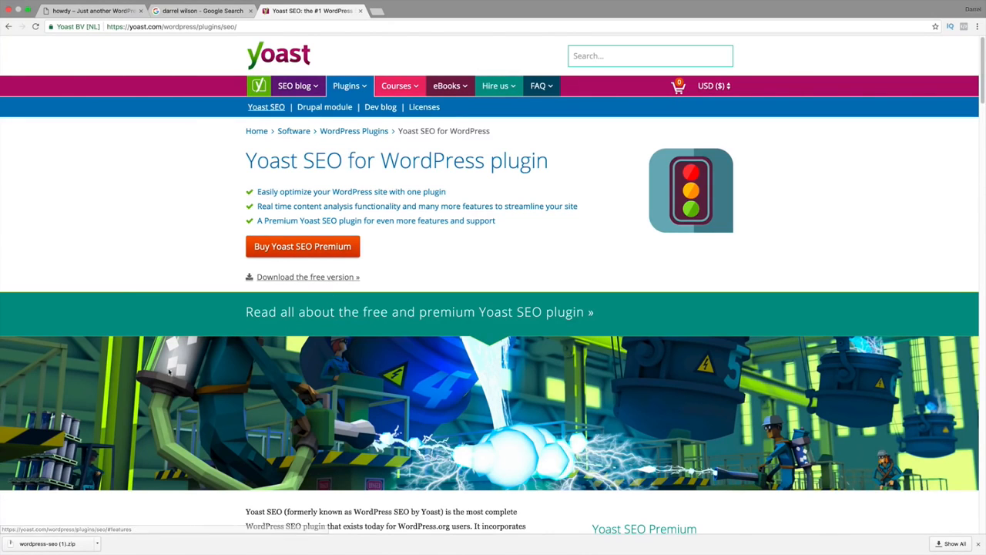
Go to the admin area of the secretmarkets.site website and open the page for adding new plugins.
click(85, 22)
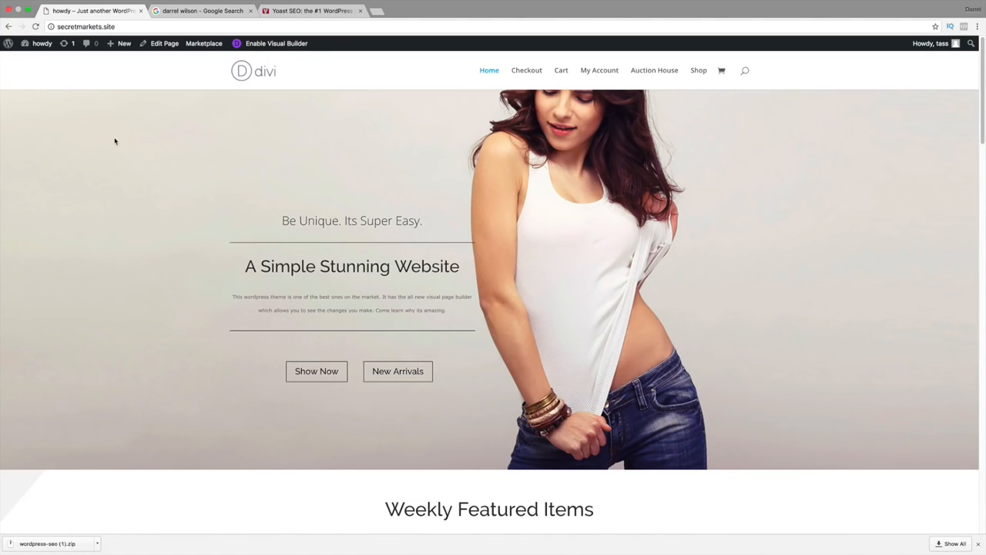
mouse_move(39, 43)
click(39, 61)
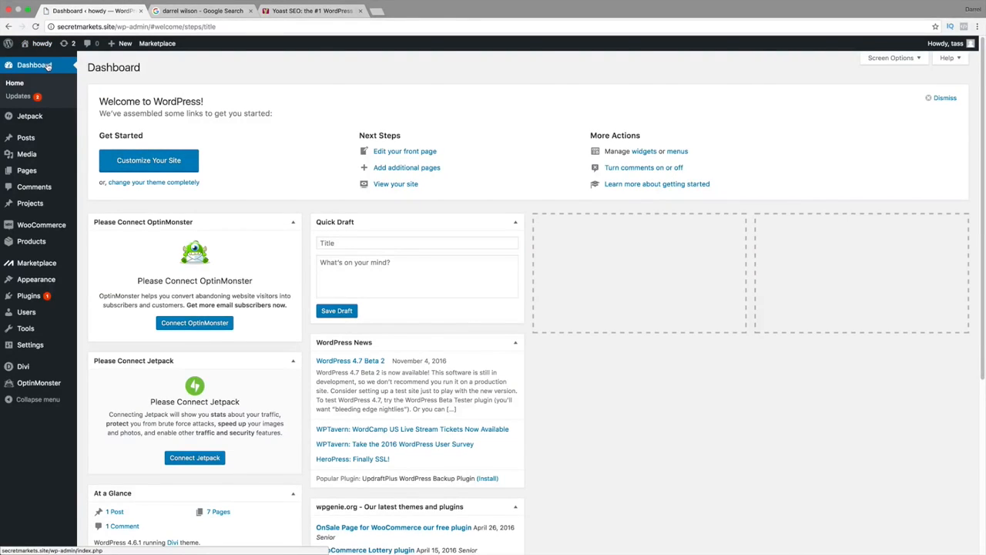
mouse_move(69, 295)
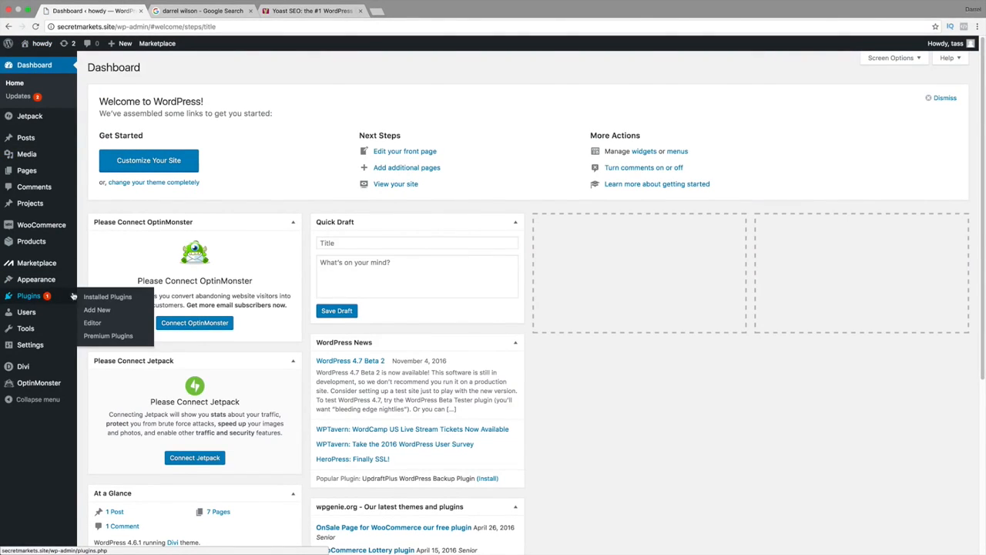
click(90, 313)
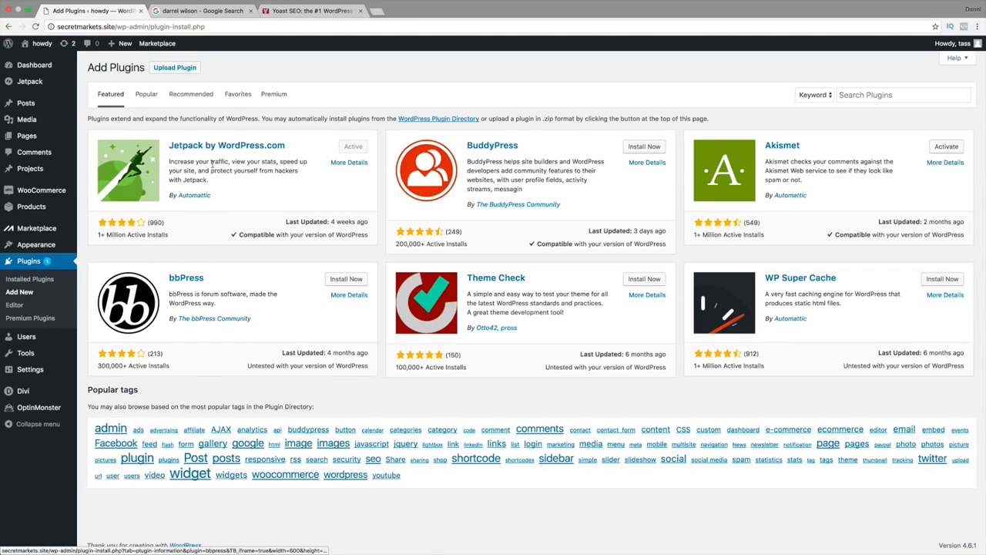
Upload wordpress-seo.zip from the Downloads folder as a plugin, install it and activate it.
click(179, 68)
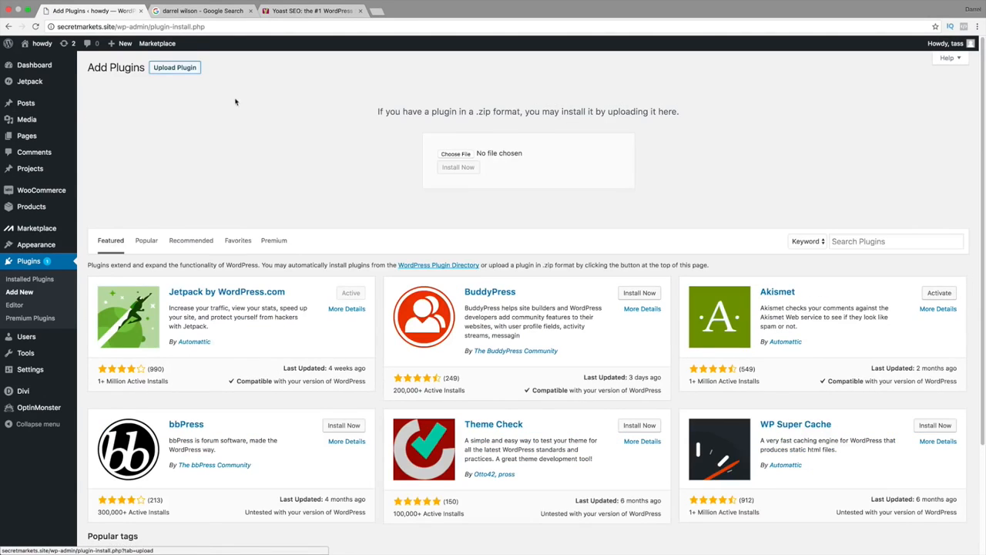
click(455, 154)
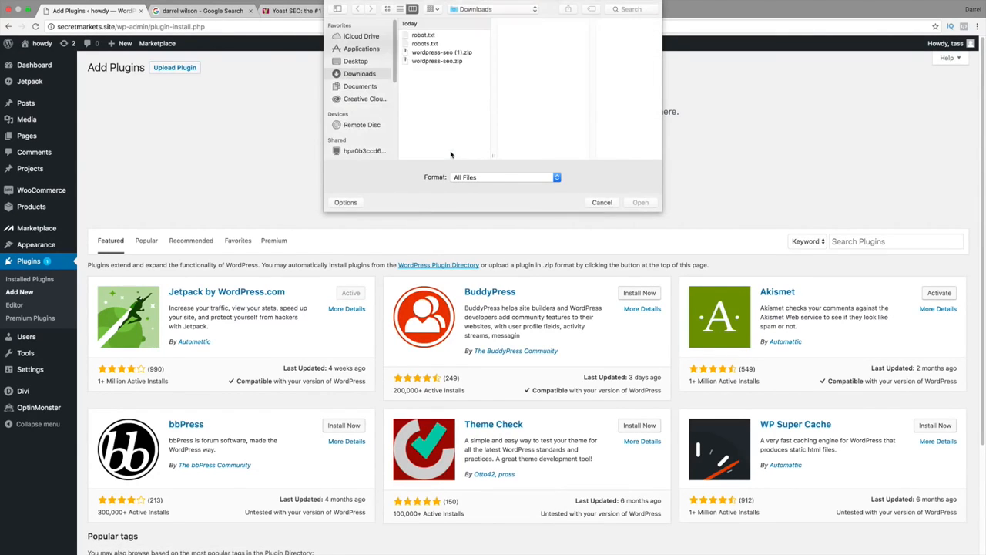
click(442, 62)
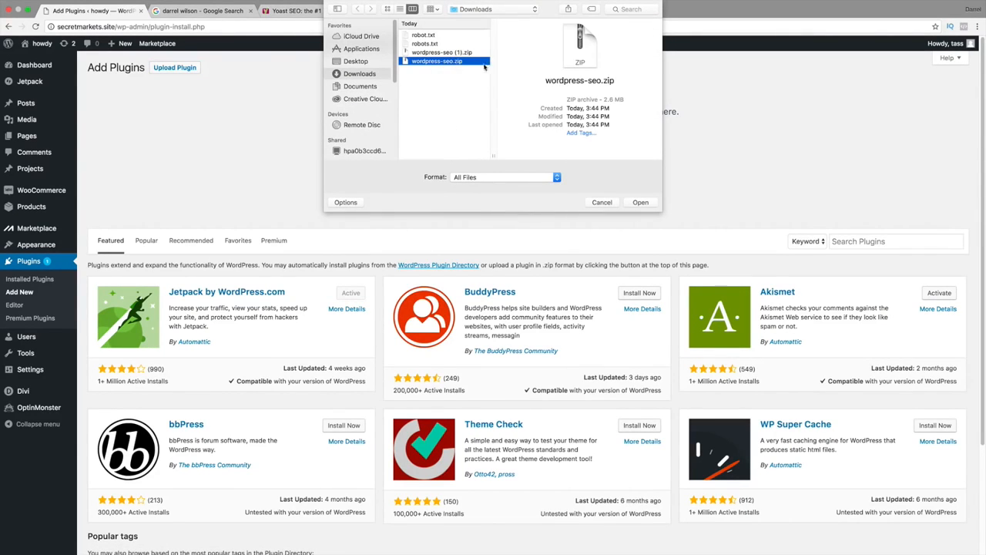
click(642, 204)
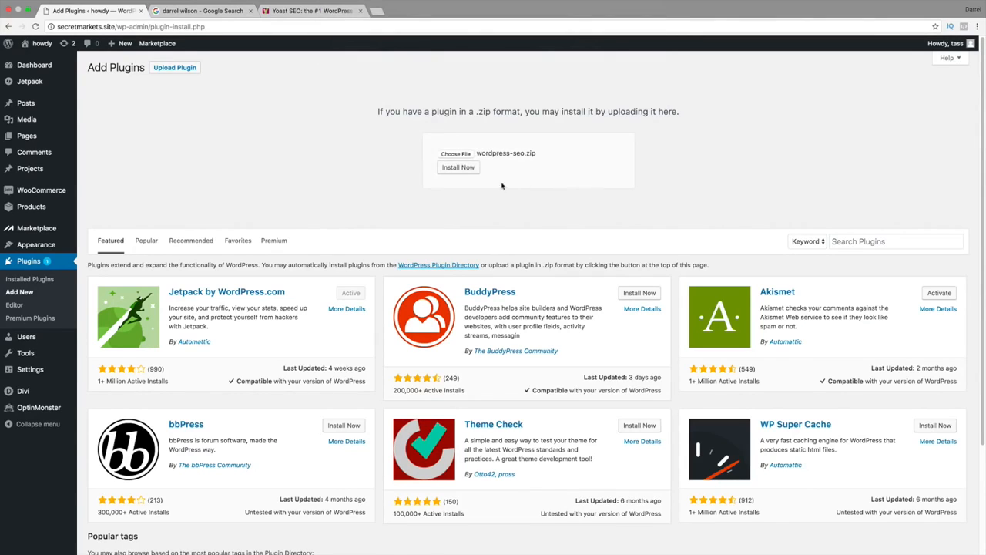
click(467, 170)
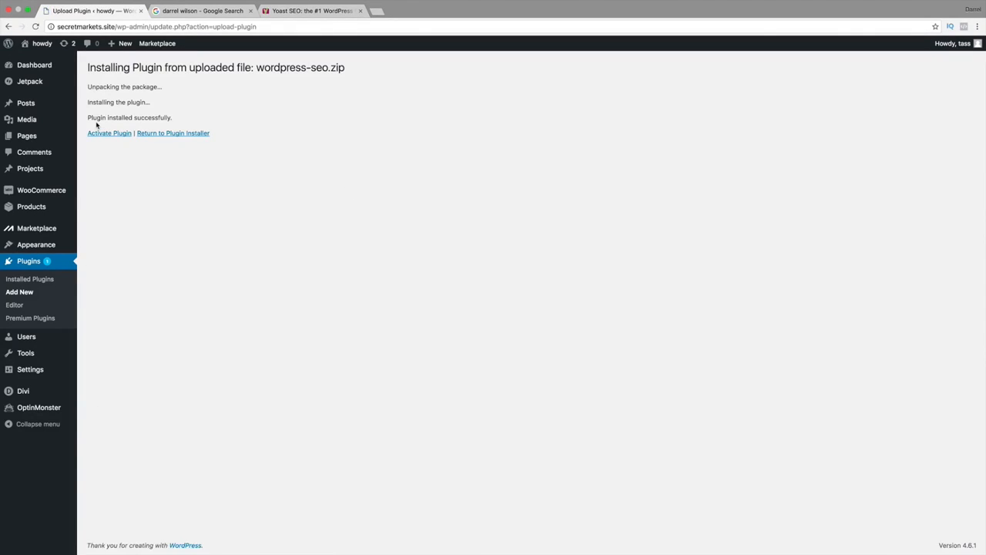
click(112, 133)
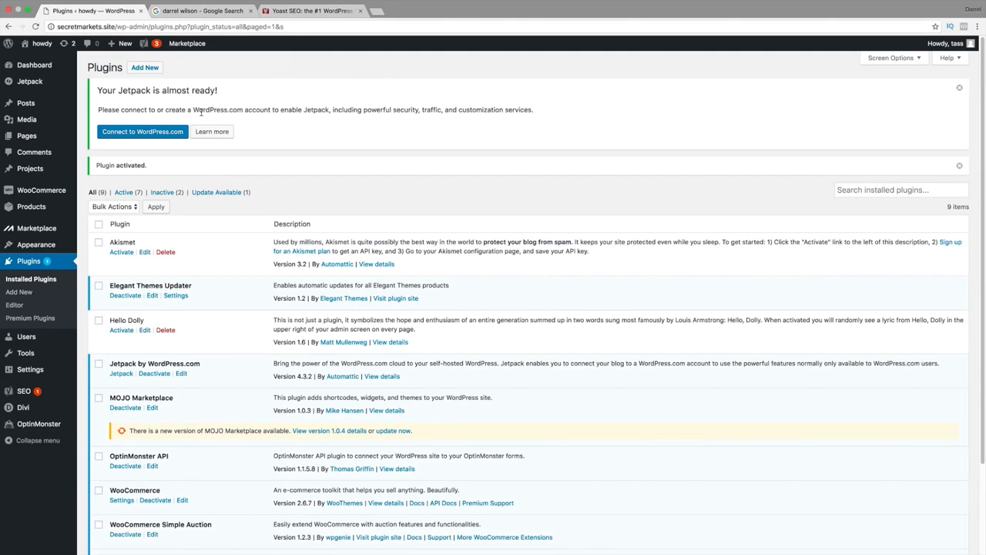
Search the plugin directory for "yoast" from the page for adding plugins.
click(27, 292)
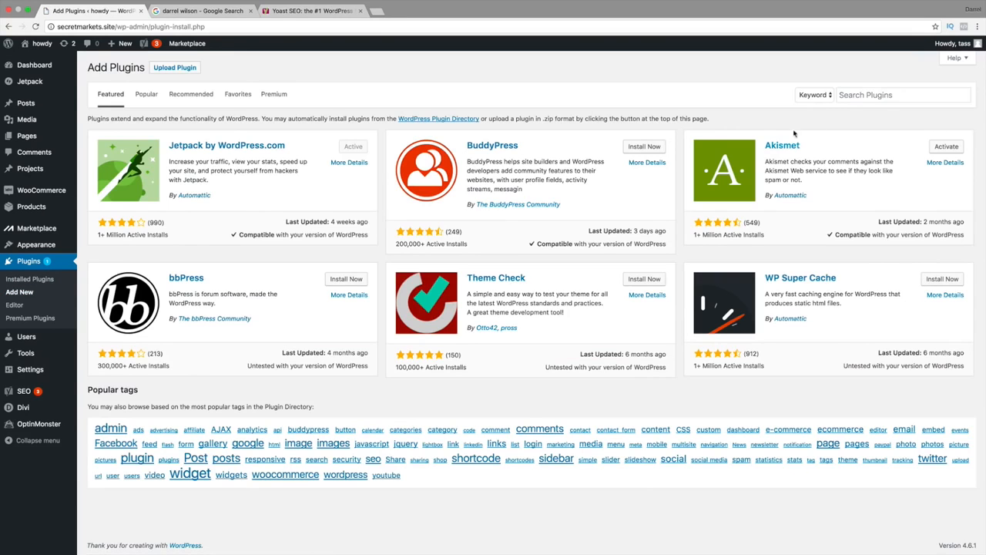
click(861, 97)
text(yoast)
key(Return)
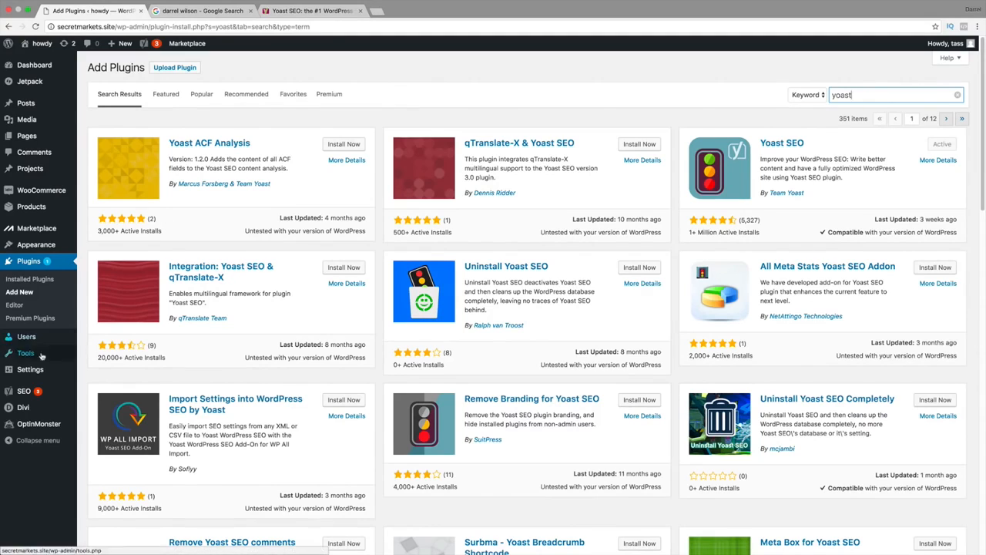
Dismiss the default tagline problem on the Yoast SEO dashboard and open the configuration wizard.
click(24, 393)
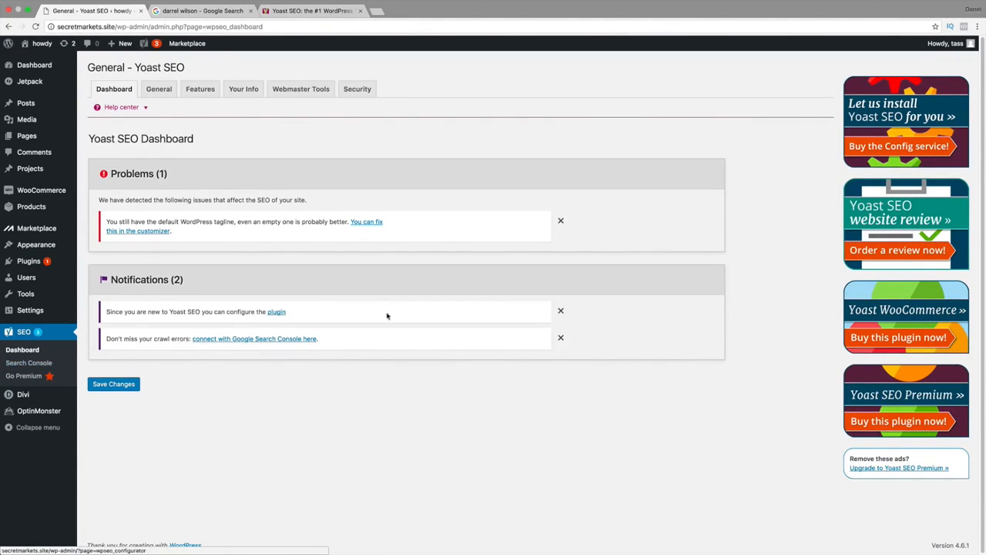
click(560, 220)
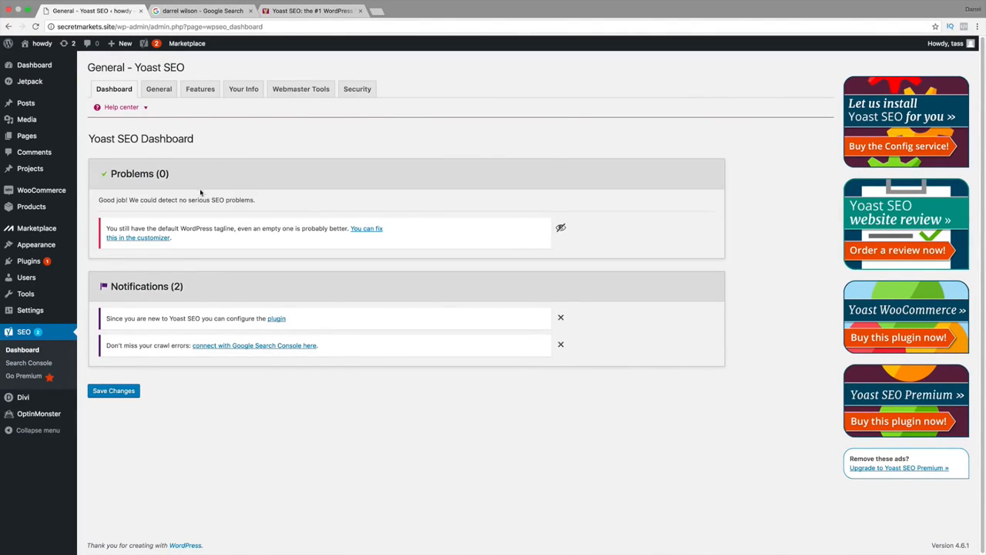
click(160, 89)
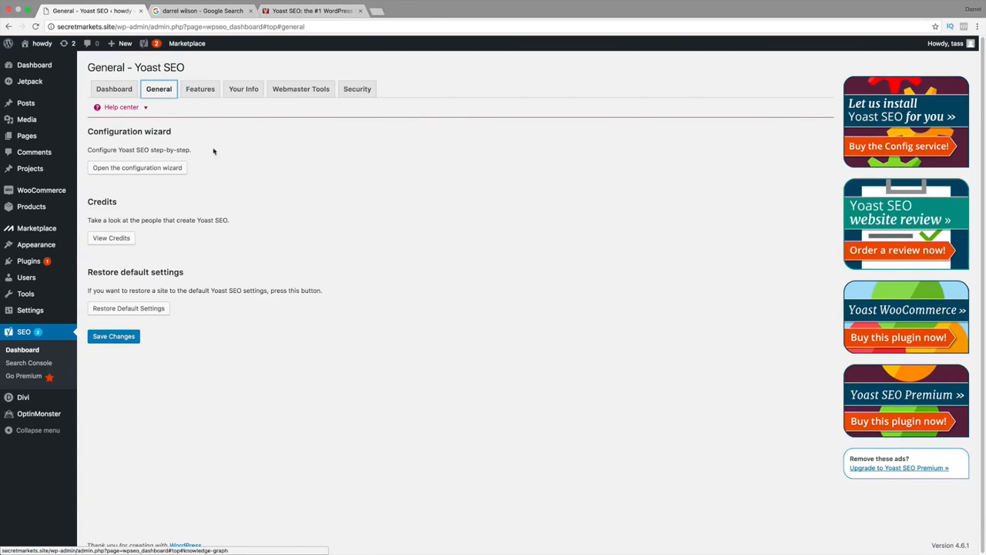
click(143, 169)
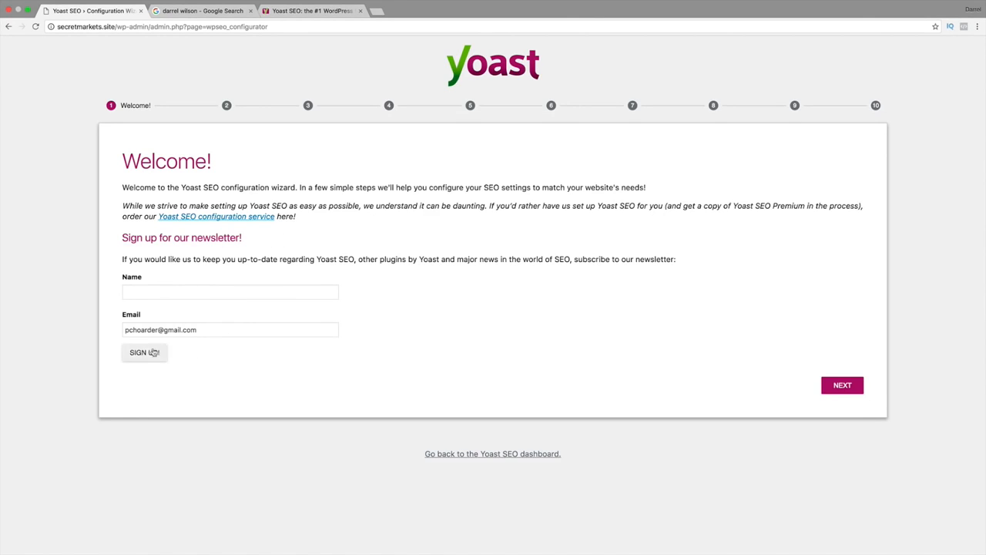
Pass the wizard's welcome page without signing up, and set the environment to Production and the site type to Small business site.
click(854, 393)
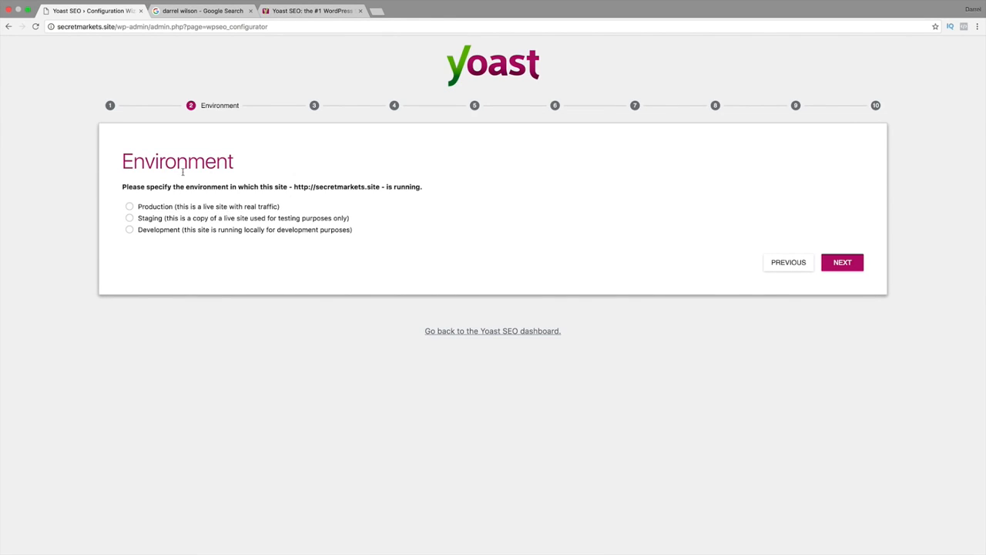
click(129, 206)
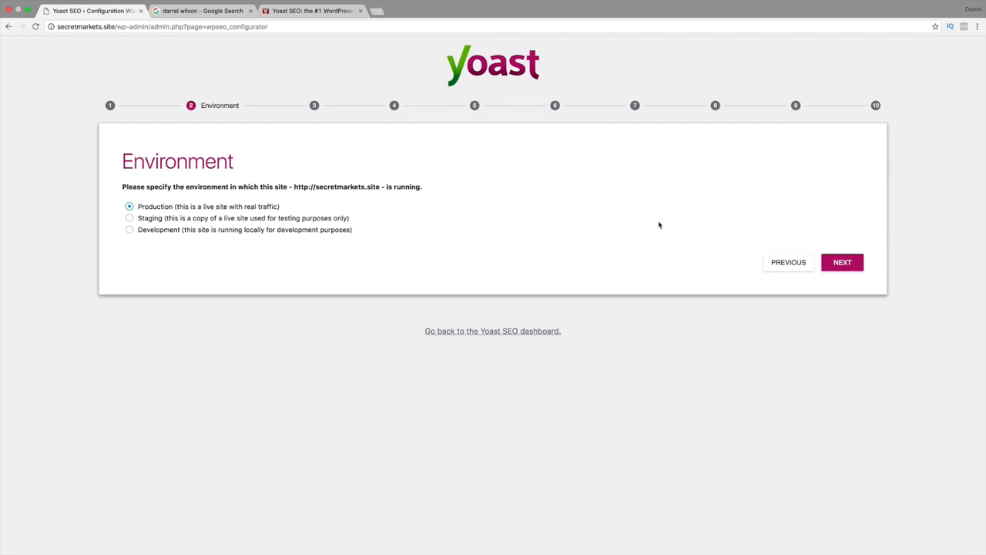
click(842, 263)
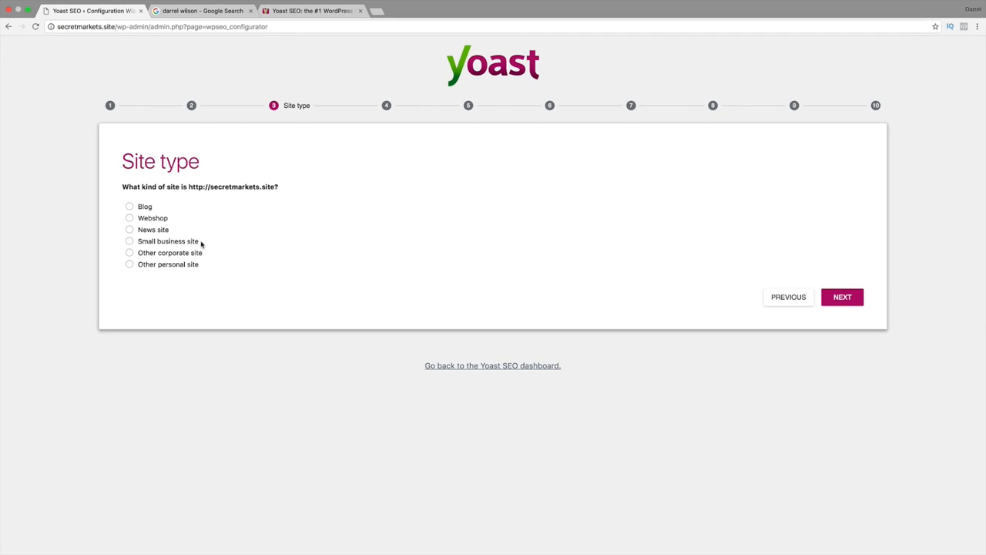
click(130, 242)
click(832, 300)
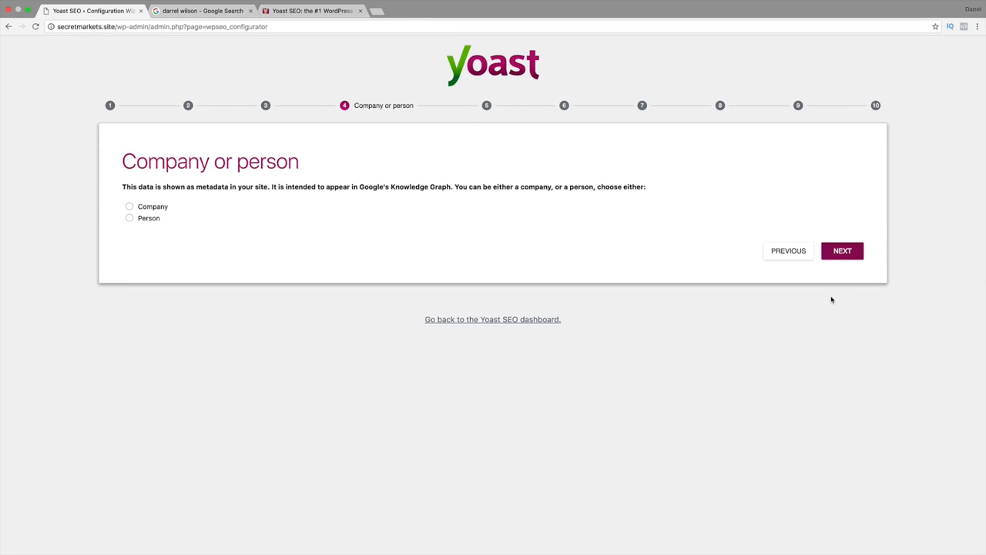
click(130, 219)
click(199, 251)
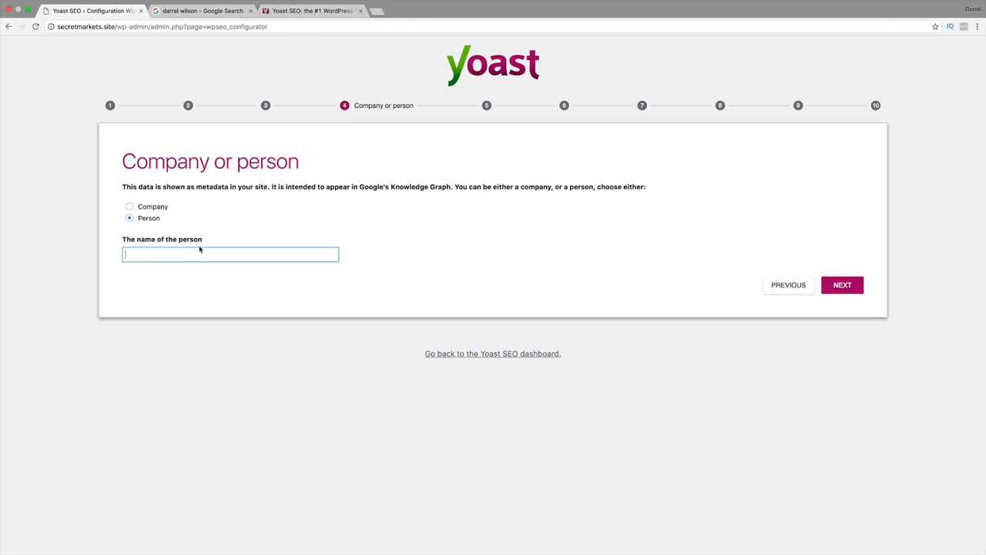
click(130, 207)
click(182, 249)
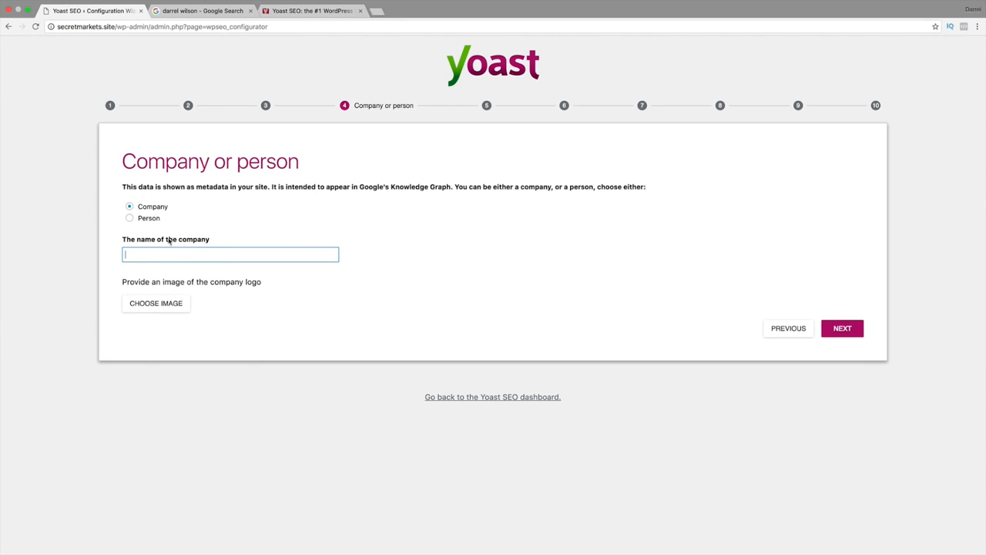
Set the Company or person choice to Person, enter the person's full name, and continue in the wizard.
click(131, 219)
click(183, 256)
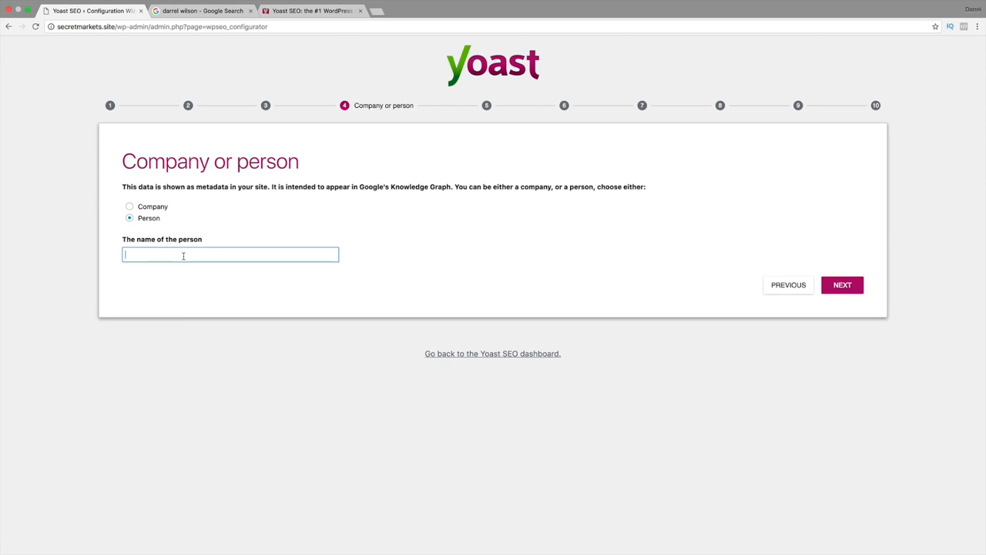
text(Darrel Wilson)
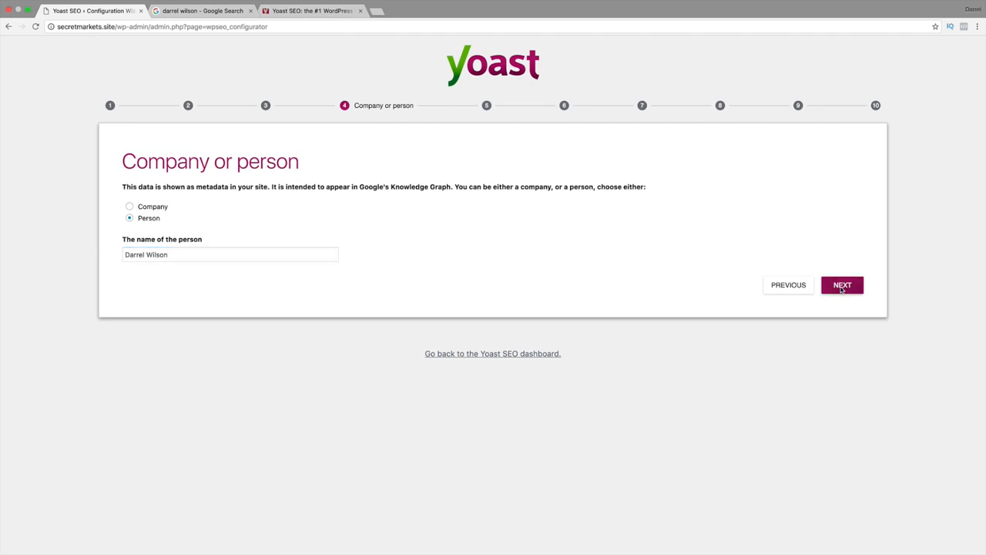
click(842, 286)
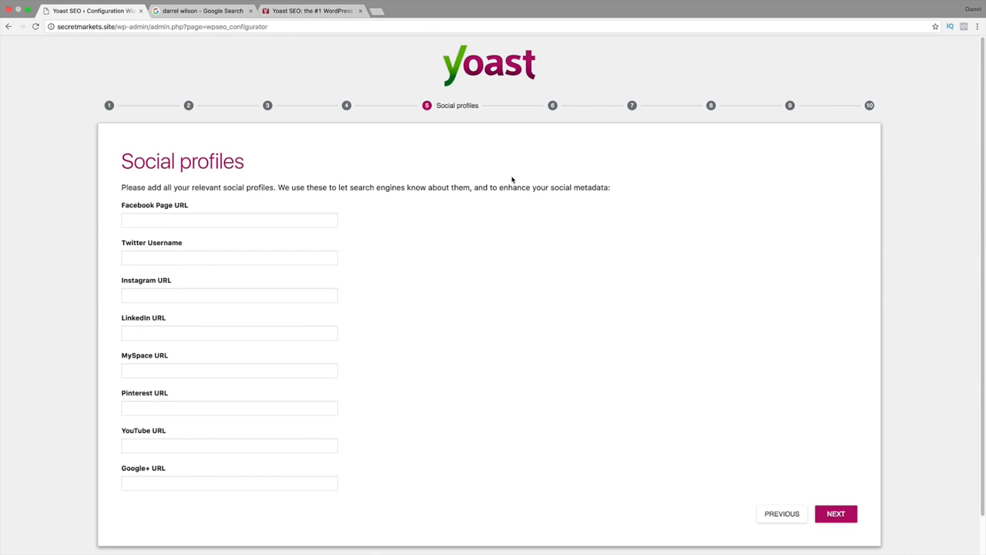
Leave all social profile fields empty and continue to the post type visibility settings.
scroll(511, 180, down, 1)
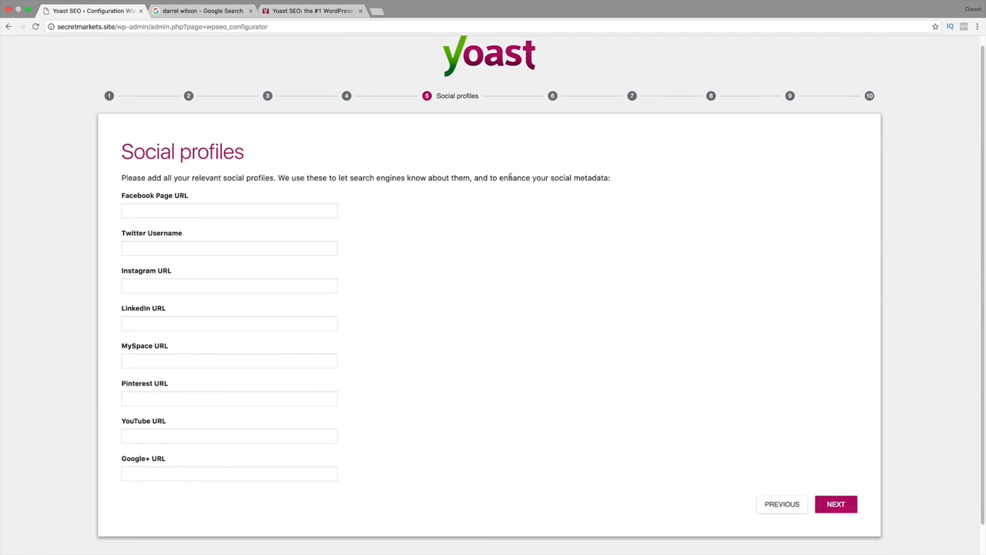
click(246, 208)
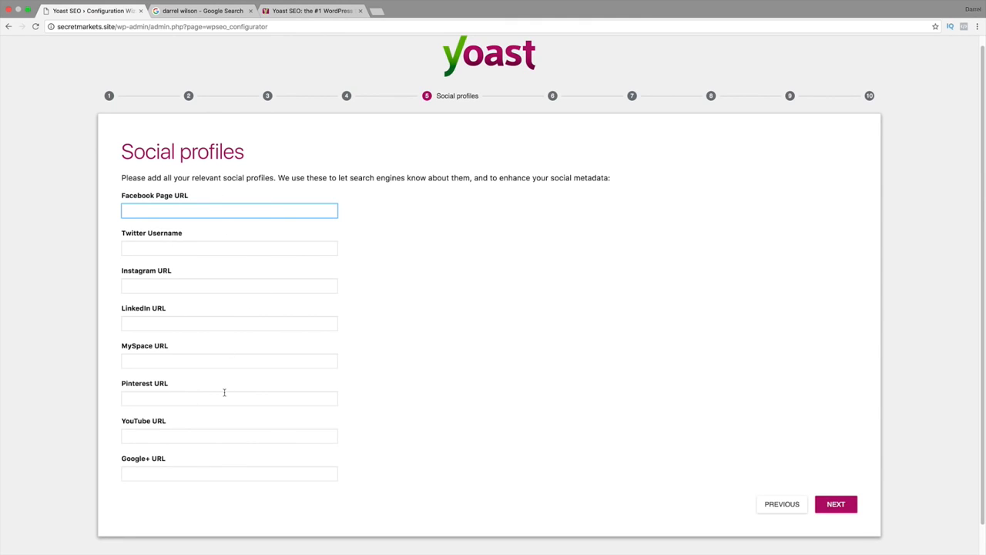
click(836, 504)
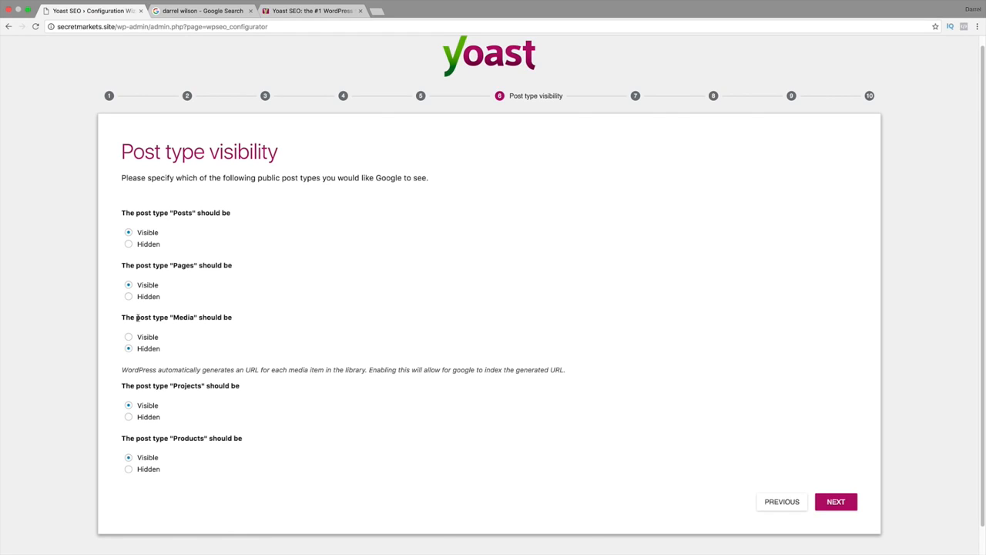
Keep Media hidden and Posts, Pages, Projects and Products visible in the post type visibility settings, and continue.
drag(137, 317, 229, 317)
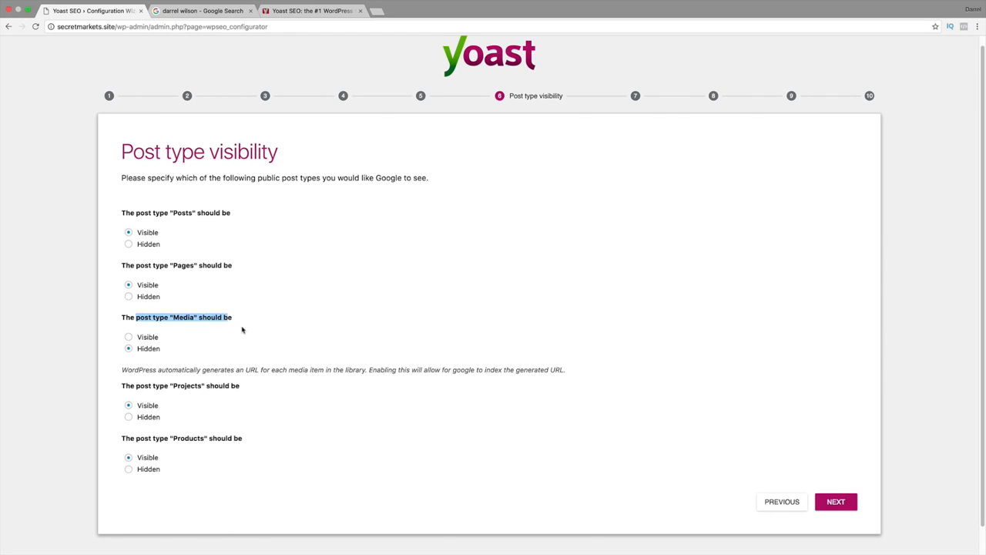
click(248, 334)
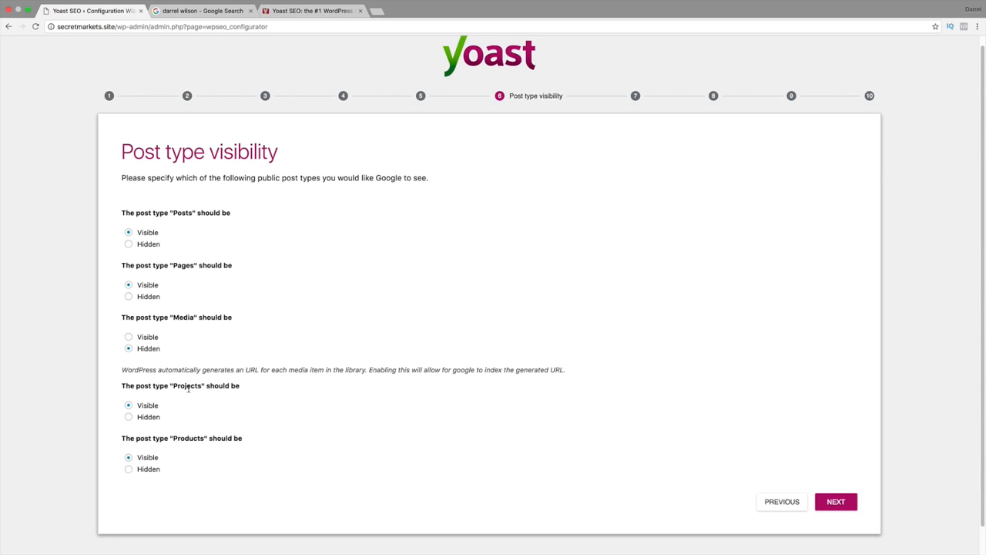
scroll(182, 429, down, 1)
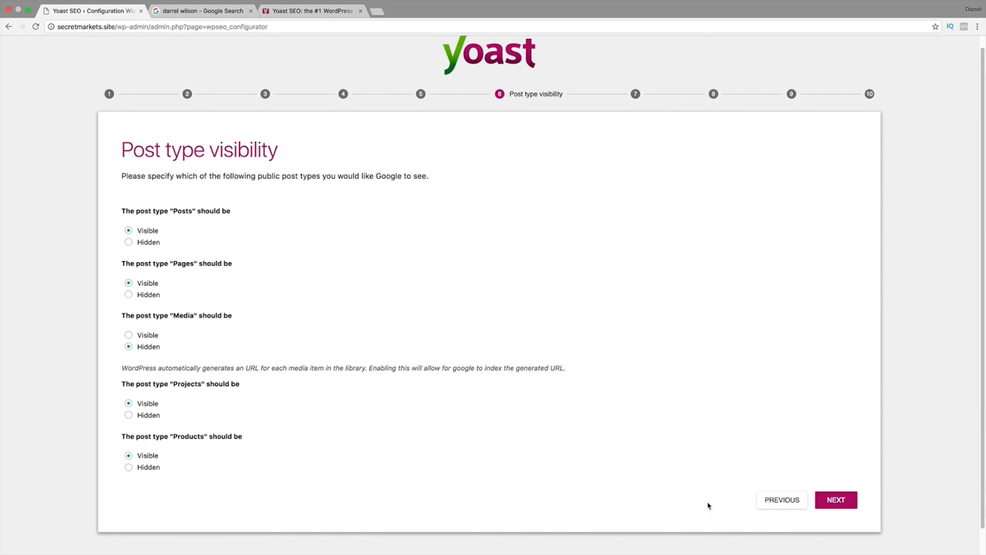
click(840, 500)
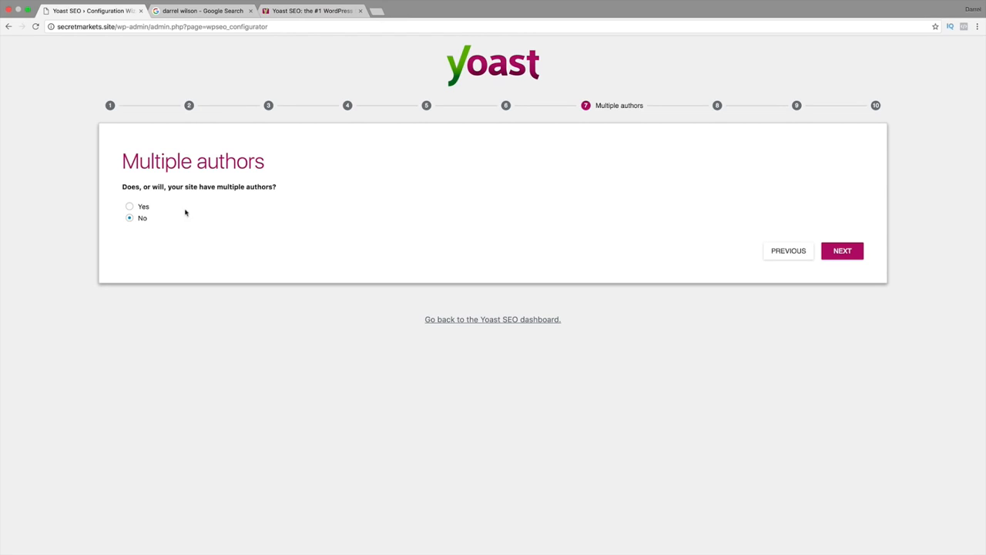
Answer No to the question about multiple authors and continue to the Google Search Console settings.
click(139, 207)
click(138, 218)
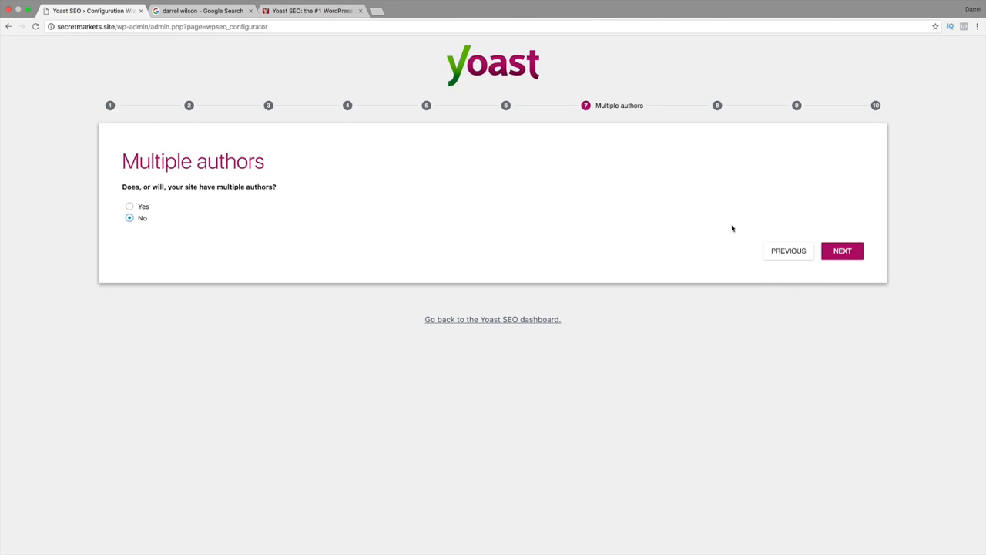
click(834, 256)
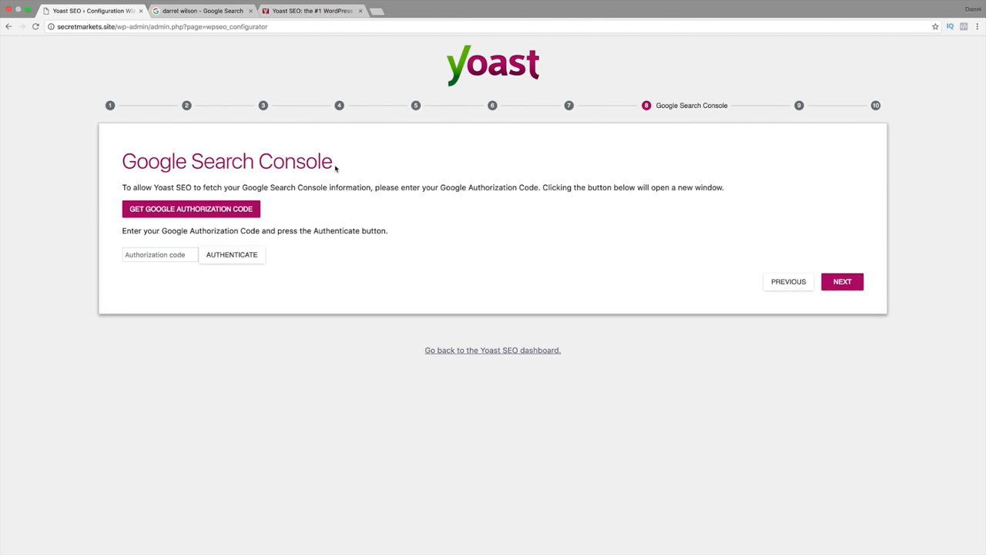
Search Google for "google search console" and open the Google Search Console site from the results.
mouse_move(335, 164)
mouse_down()
mouse_move(119, 161)
mouse_move(335, 162)
mouse_up()
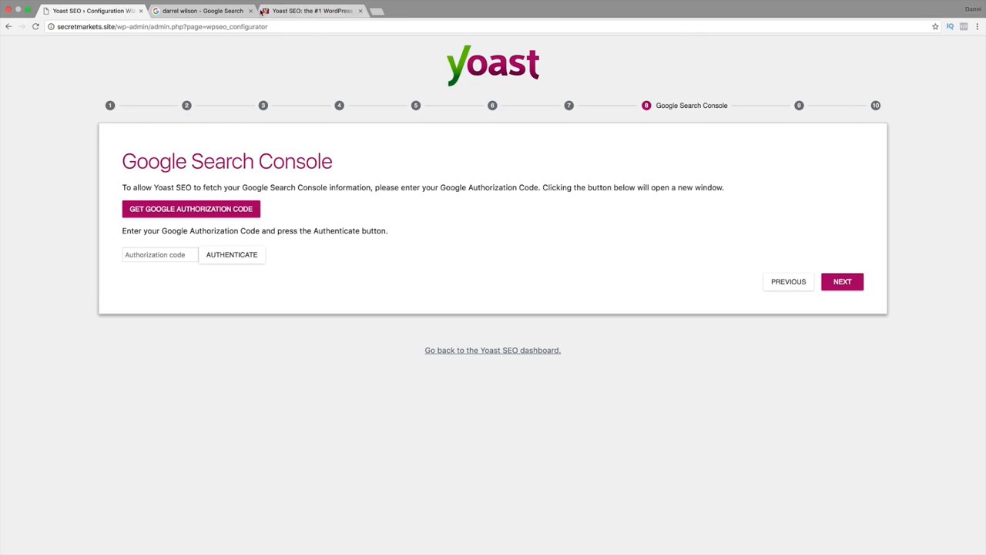
click(202, 11)
triple_click(188, 49)
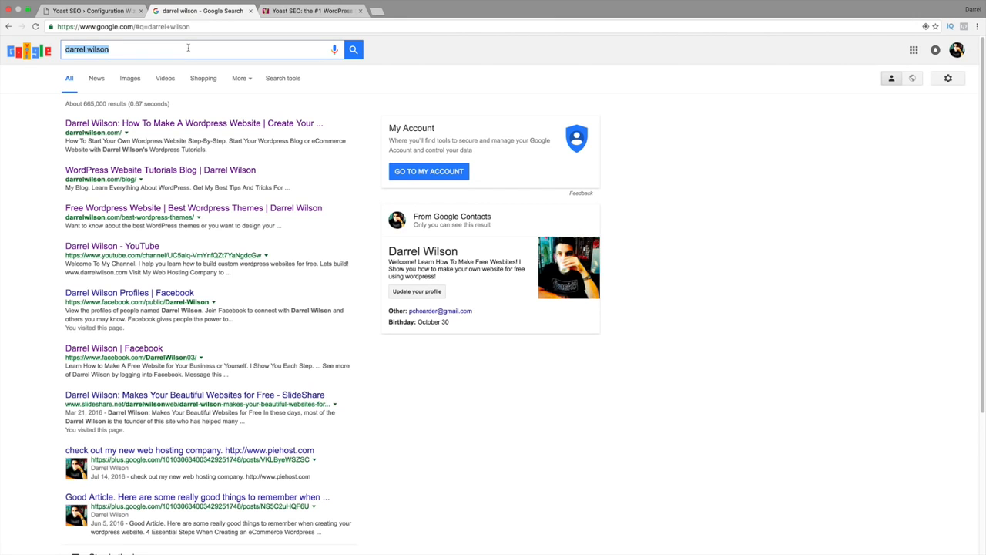
text(google search console)
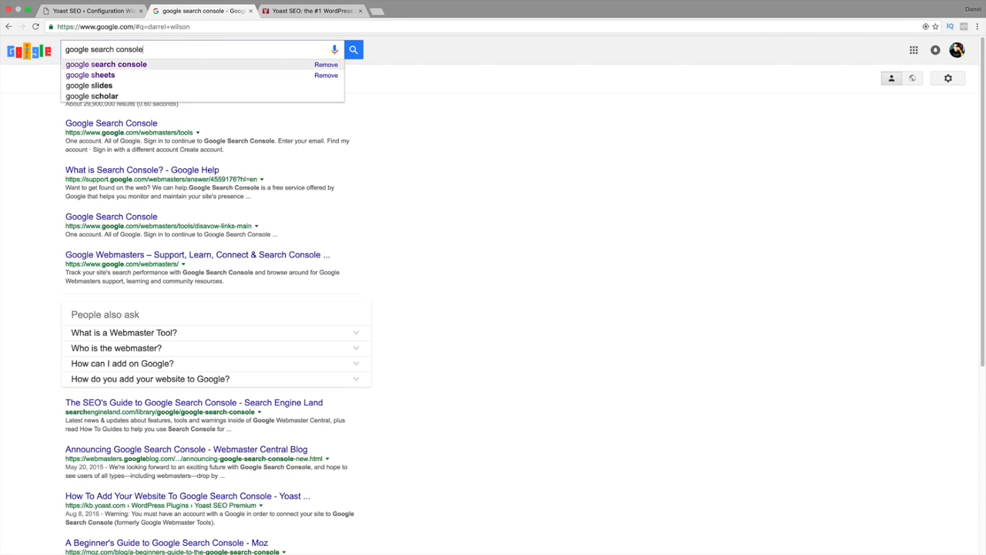
key(Return)
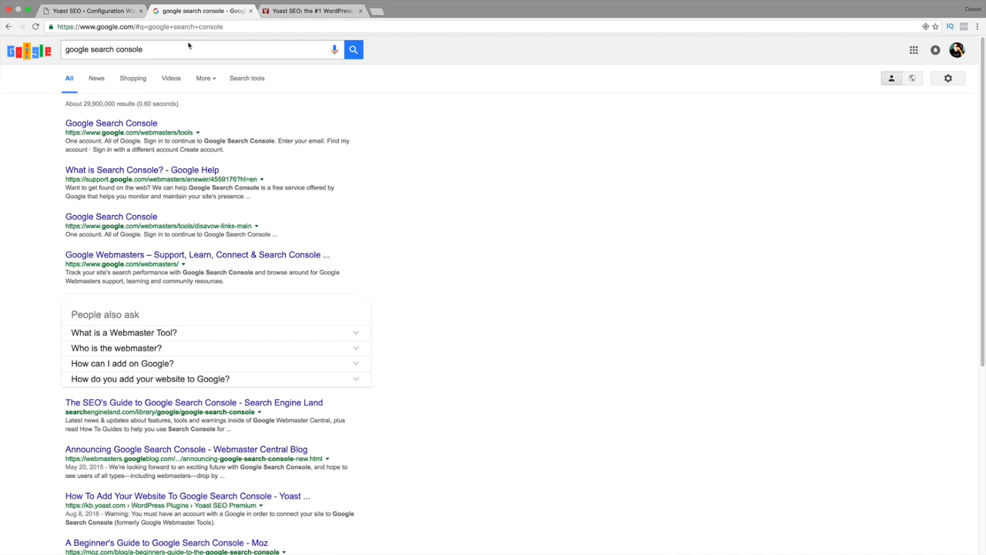
click(144, 126)
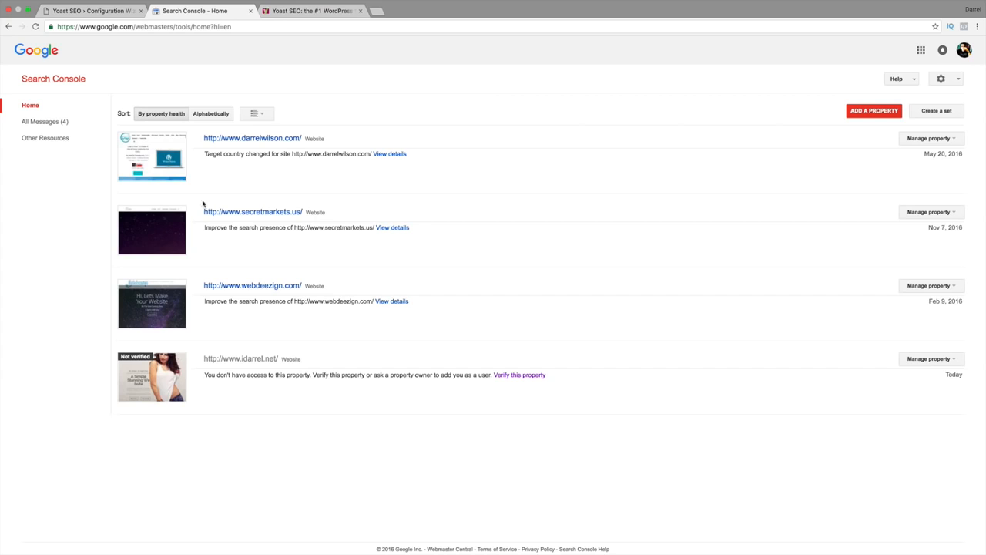
click(857, 113)
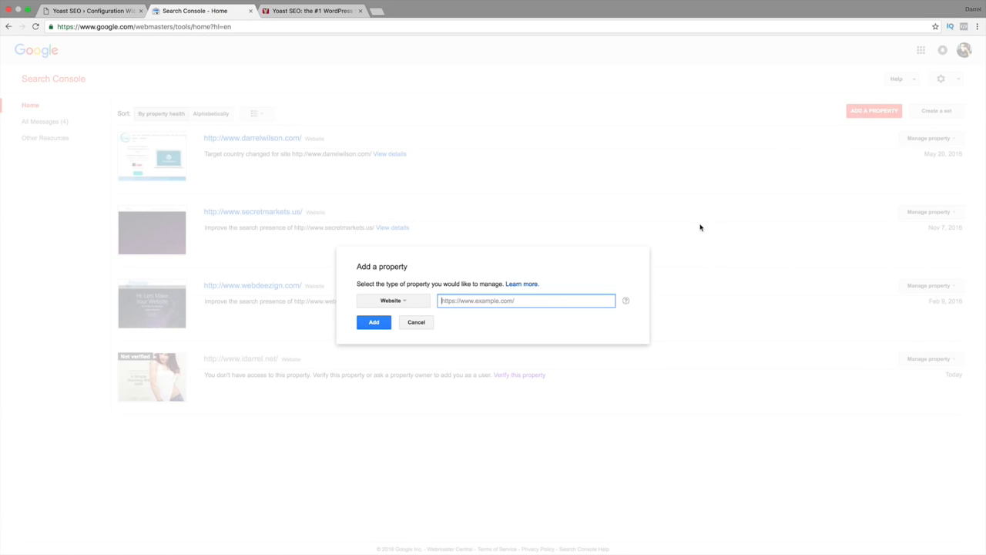
text(http://www,secretr)
key(BackSpace)
key(BackSpace)
key(BackSpace)
key(BackSpace)
key(BackSpace)
key(BackSpace)
key(BackSpace)
text(secretmarkets.si)
click(373, 322)
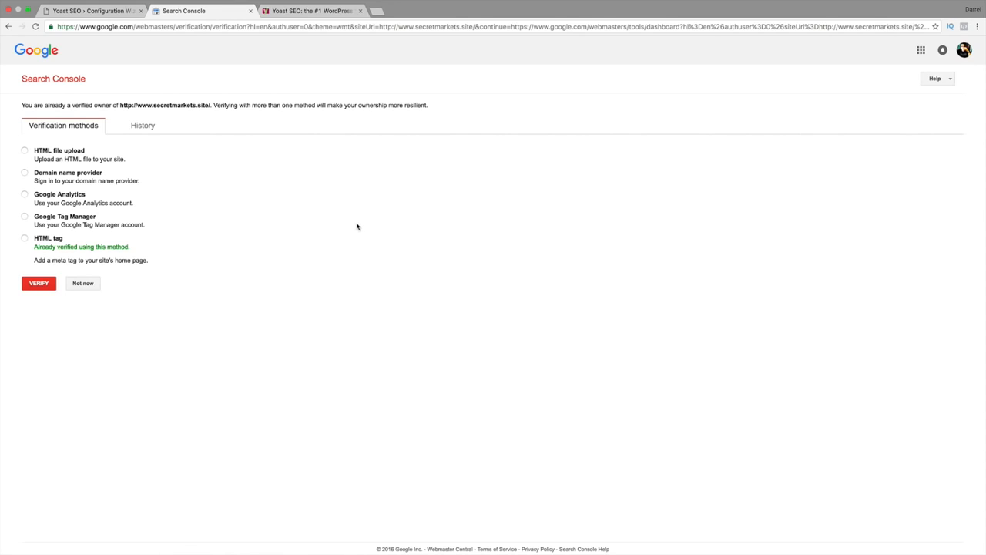
Check the site's verification history, decline adding another verification method, and return to the Search Console property list.
click(143, 127)
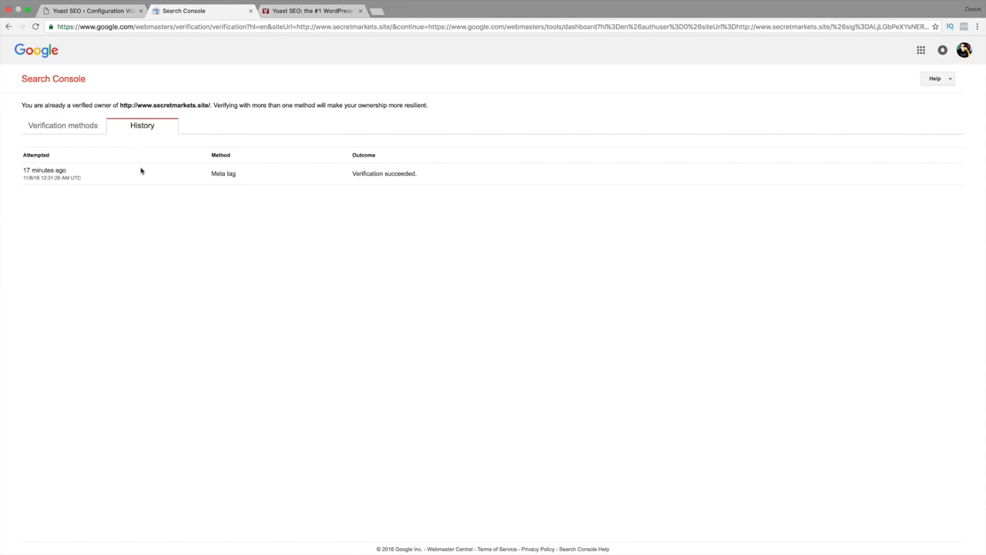
click(55, 131)
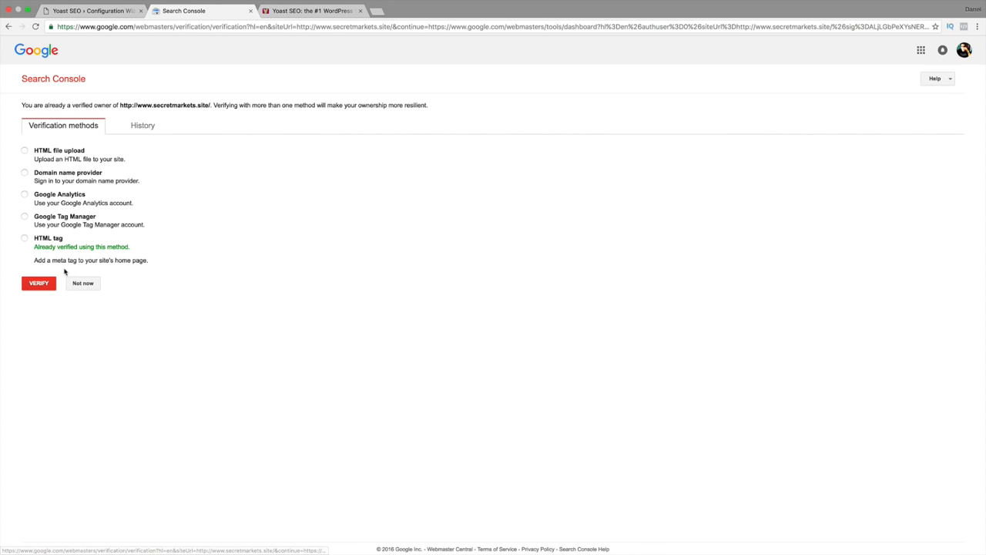
click(83, 285)
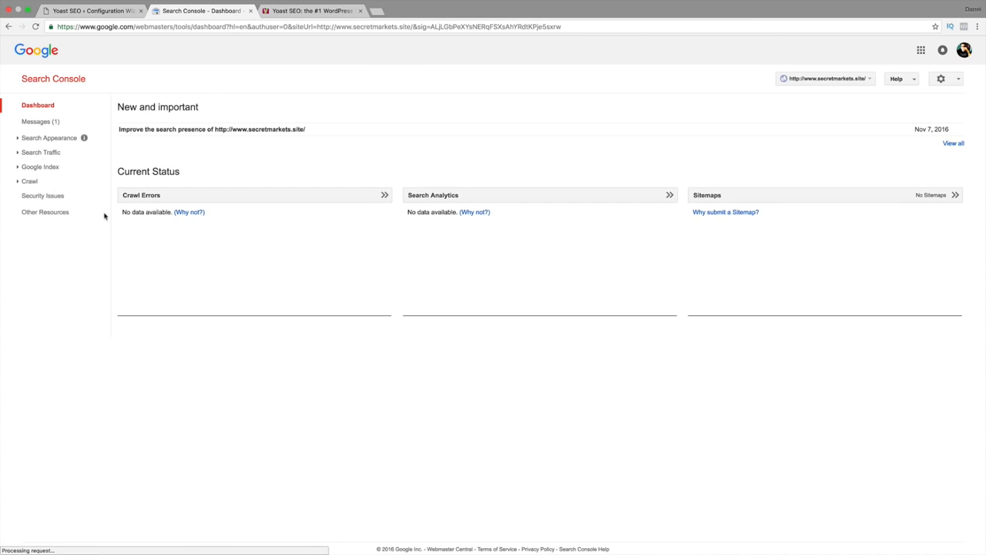
click(38, 106)
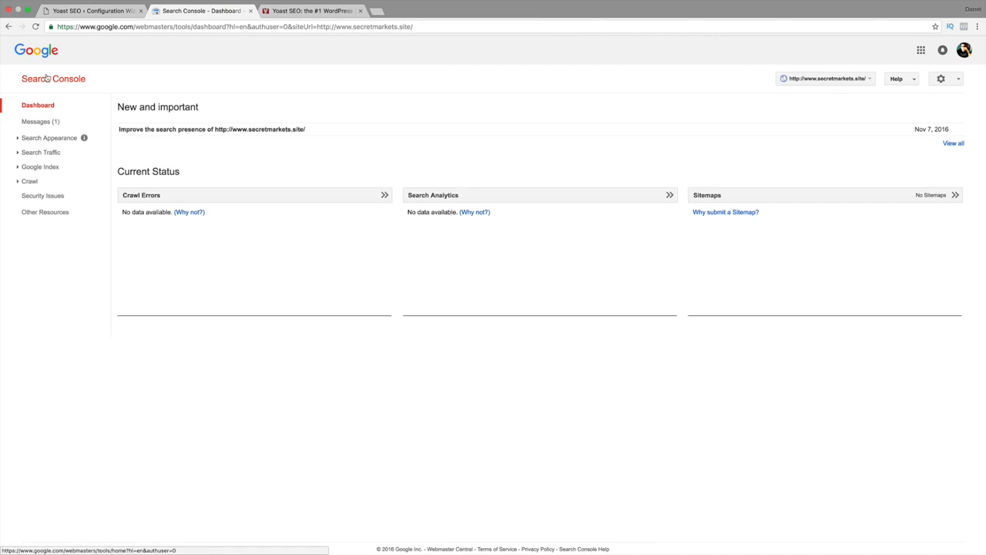
click(48, 79)
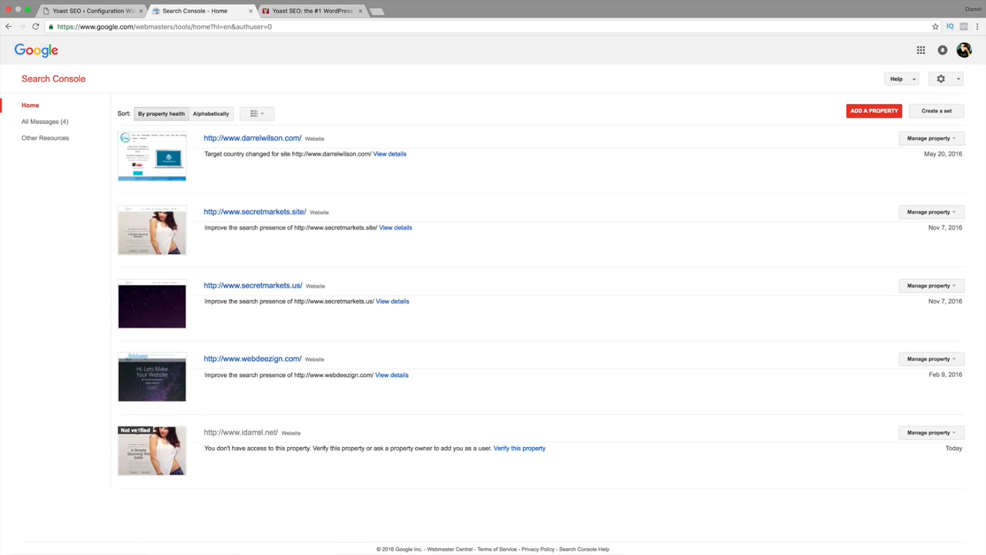
Request a Google authorization code from the Yoast wizard and allow Yoast SEO access to the Search Console data.
drag(154, 434, 109, 433)
click(110, 14)
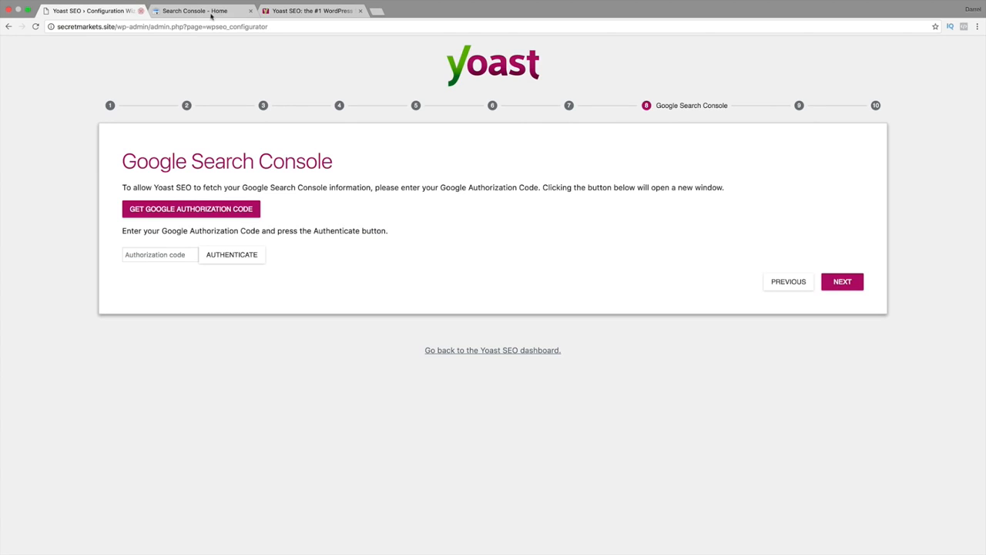
click(177, 216)
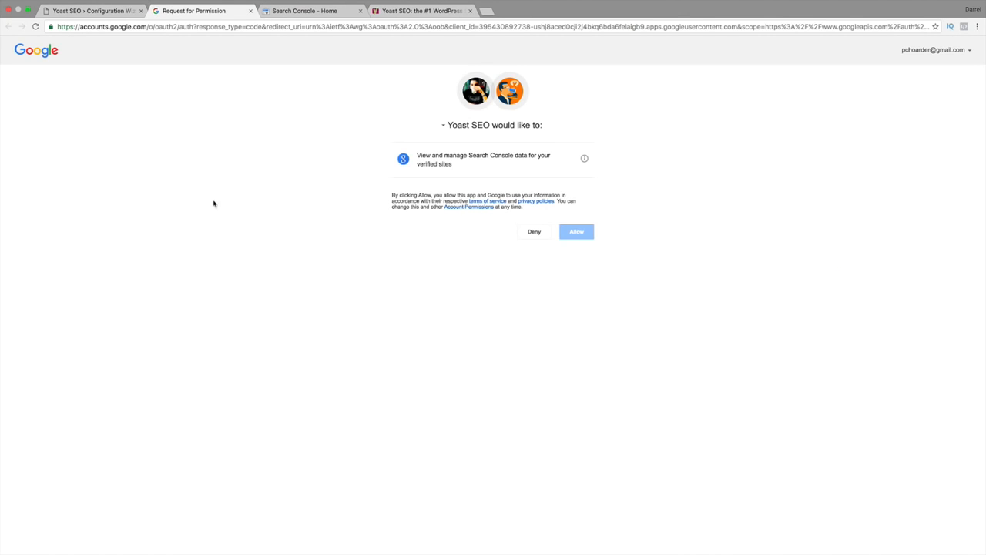
click(583, 232)
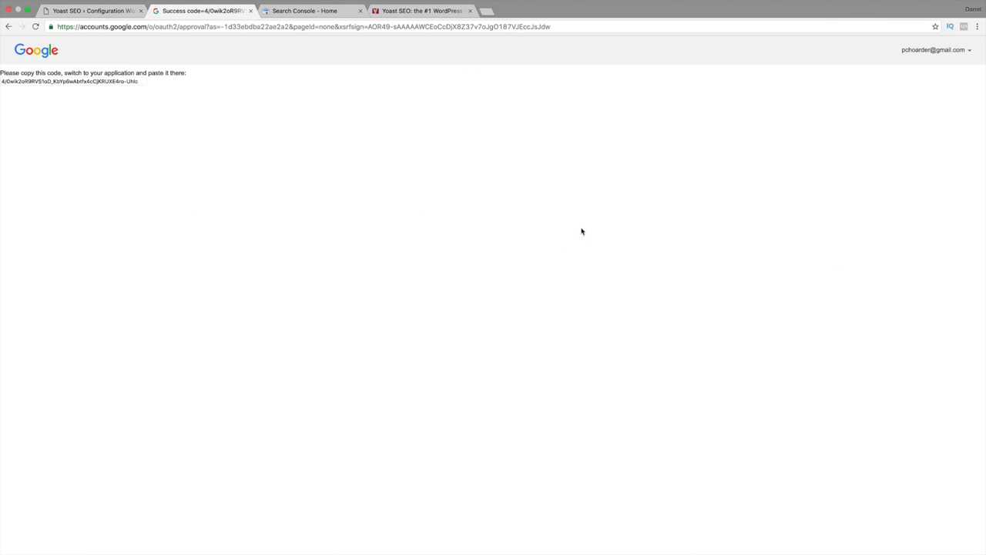
Copy the Google authorization code into the wizard's Authorization code field and authenticate.
click(85, 81)
right_click(83, 81)
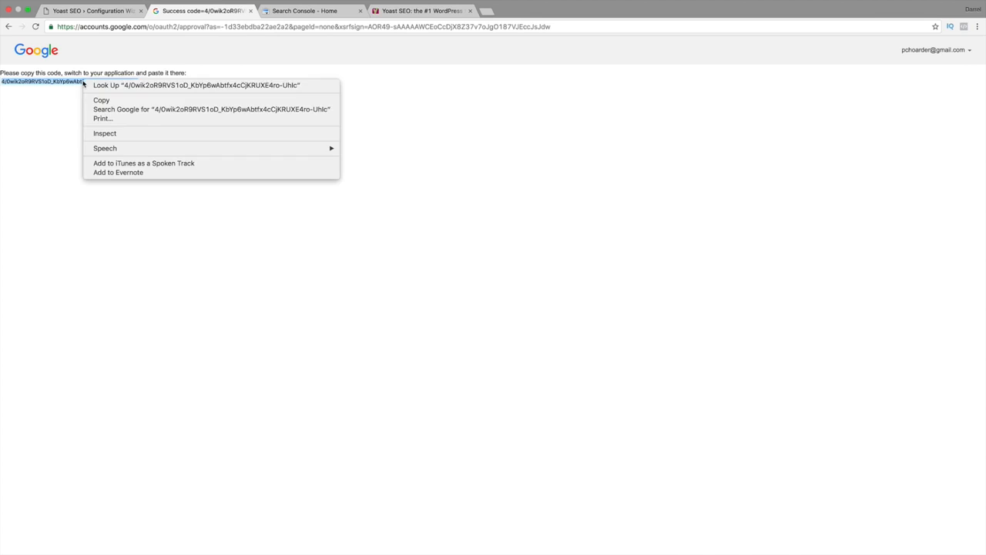
click(95, 101)
click(94, 11)
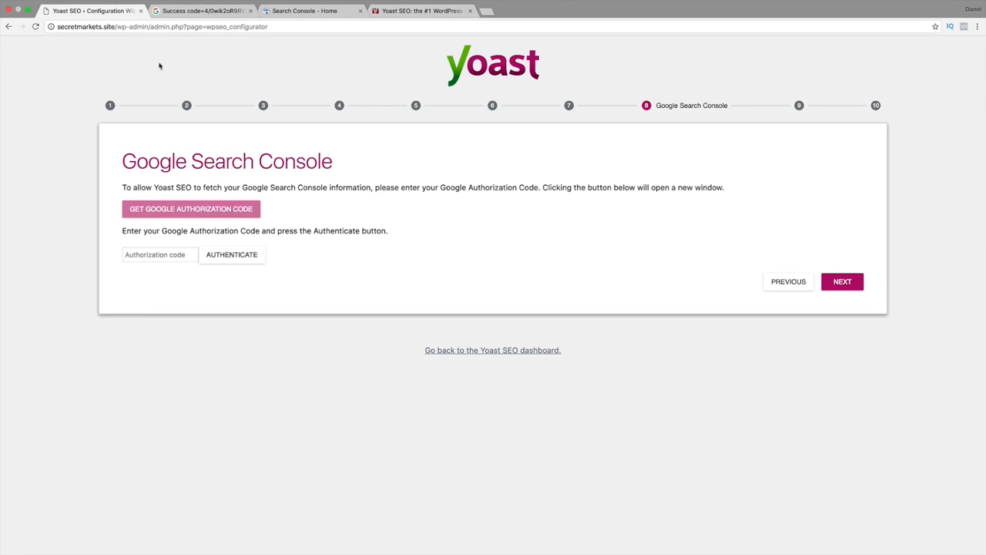
right_click(152, 254)
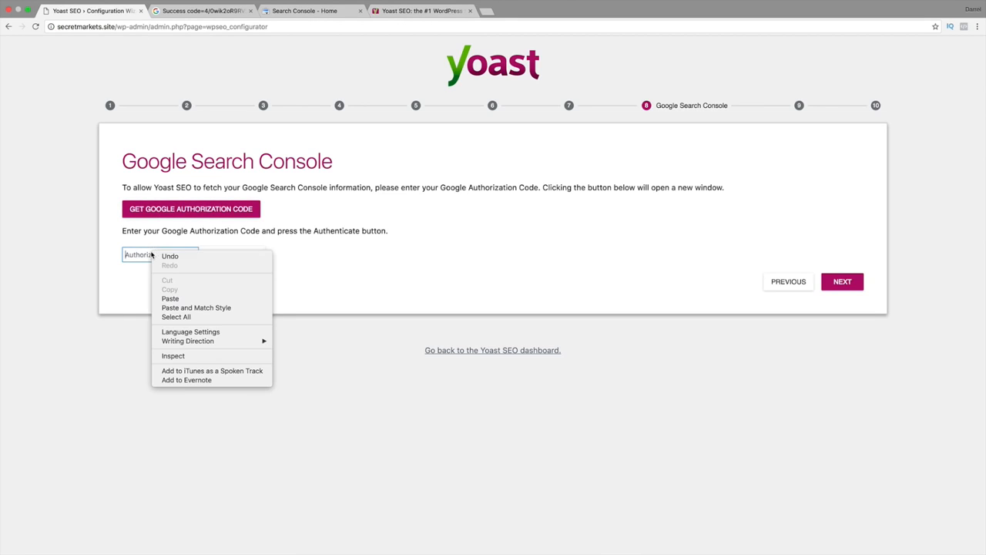
click(169, 300)
click(238, 255)
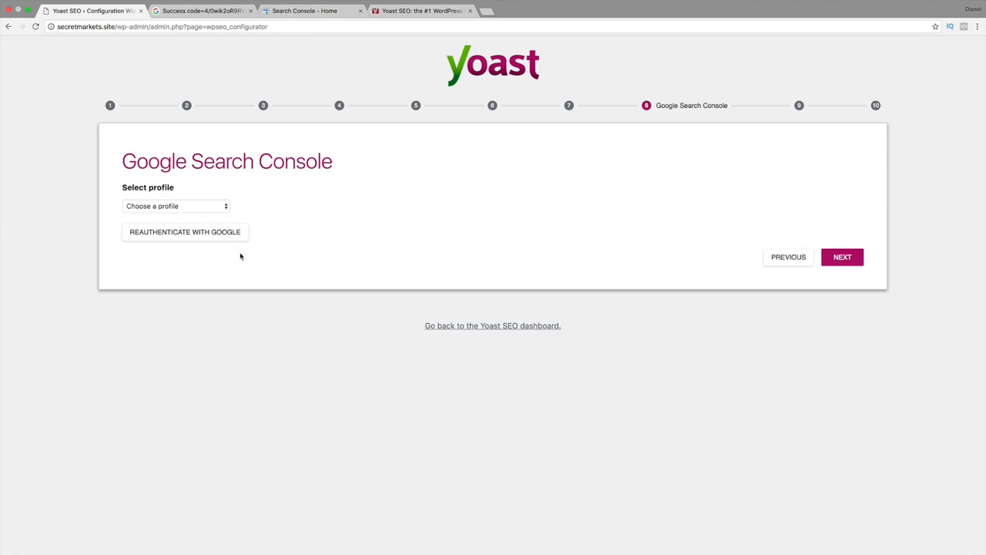
click(159, 207)
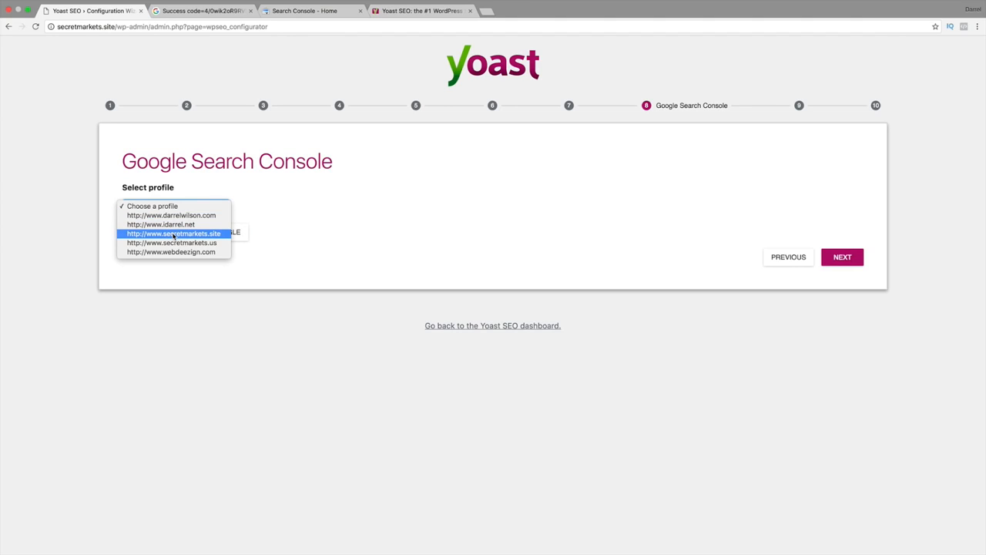
click(174, 235)
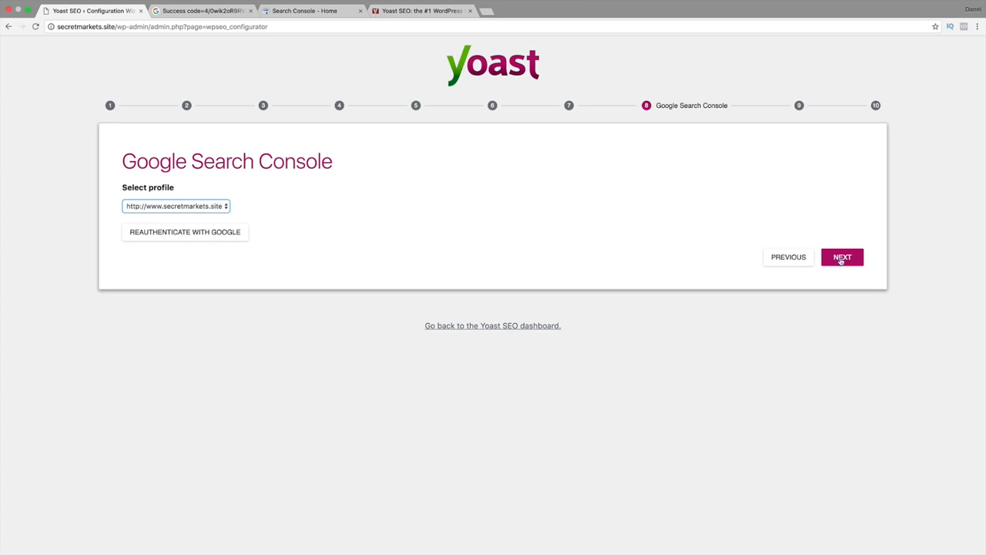
click(842, 260)
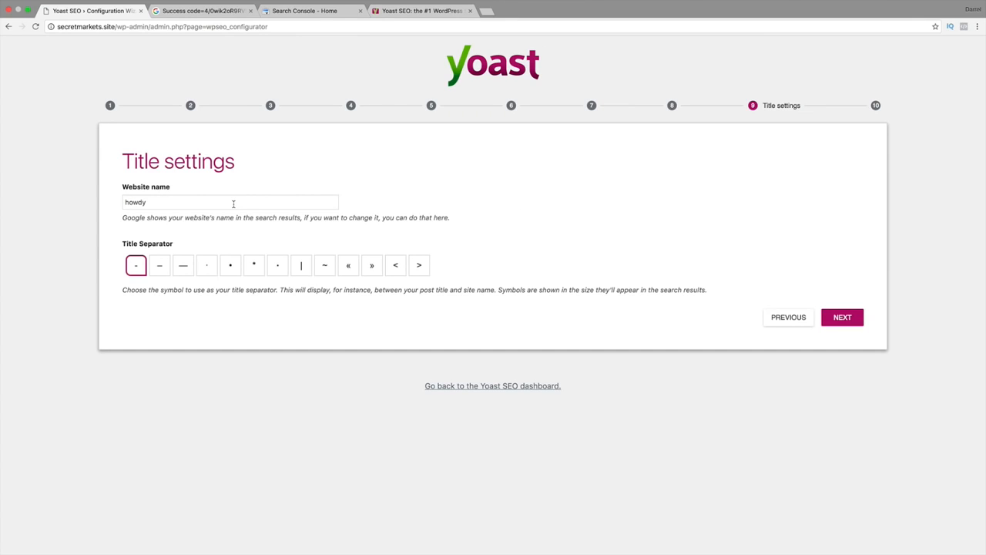
Set the website name to SecretMarkets and the title separator to the vertical bar (|).
triple_click(233, 204)
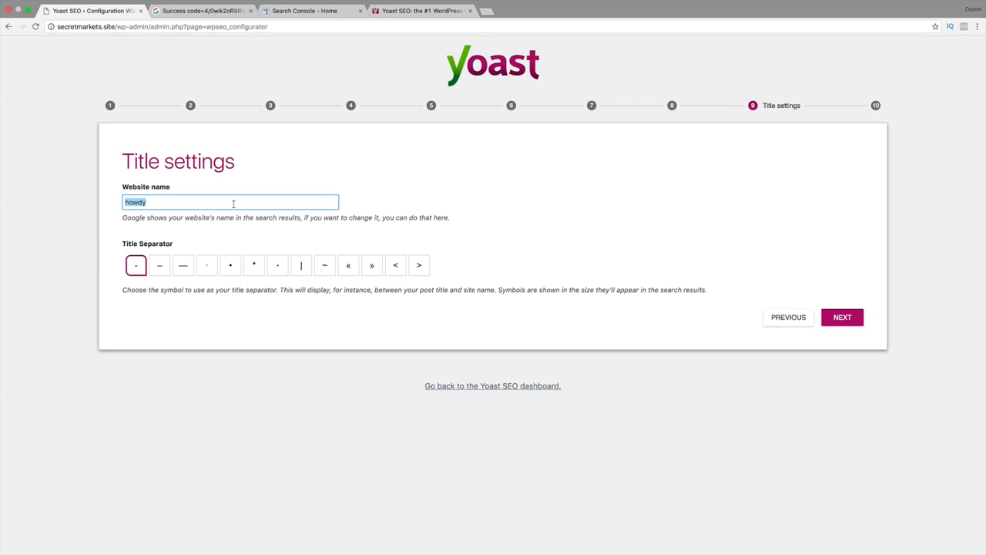
text(SecretMarkets)
click(300, 265)
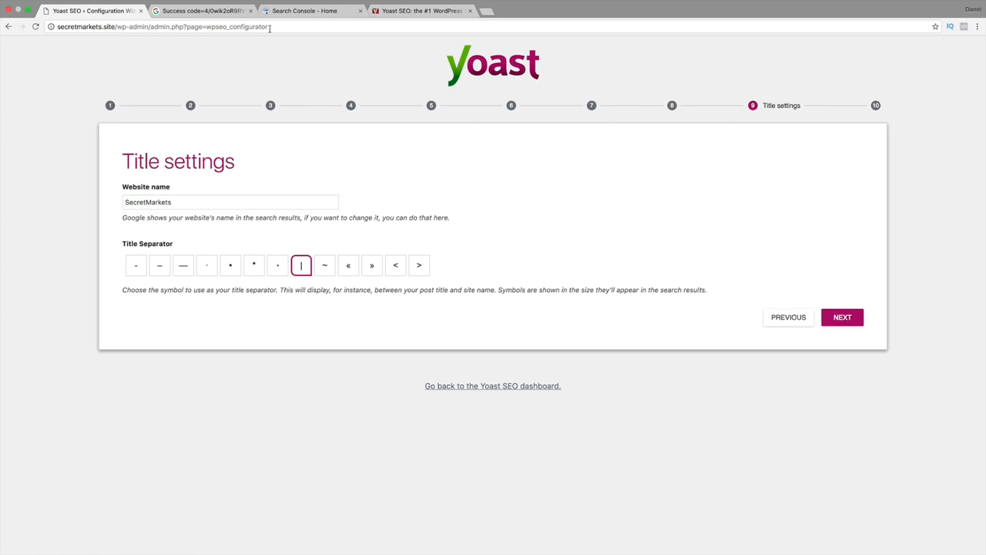
Open google.com in the authorization code's browser tab and search for the site owner's name to examine title separators in the results.
click(217, 14)
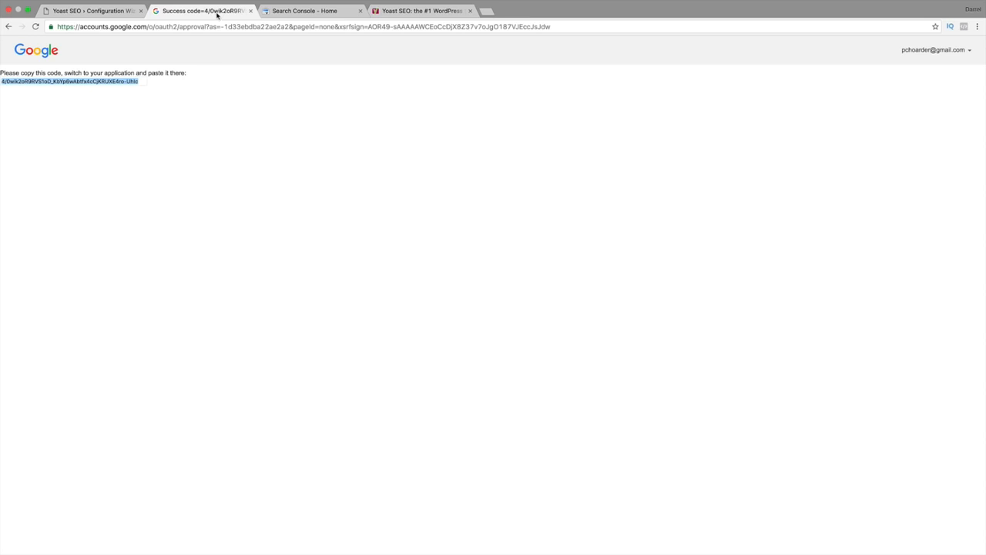
click(169, 27)
text(google.com)
key(Return)
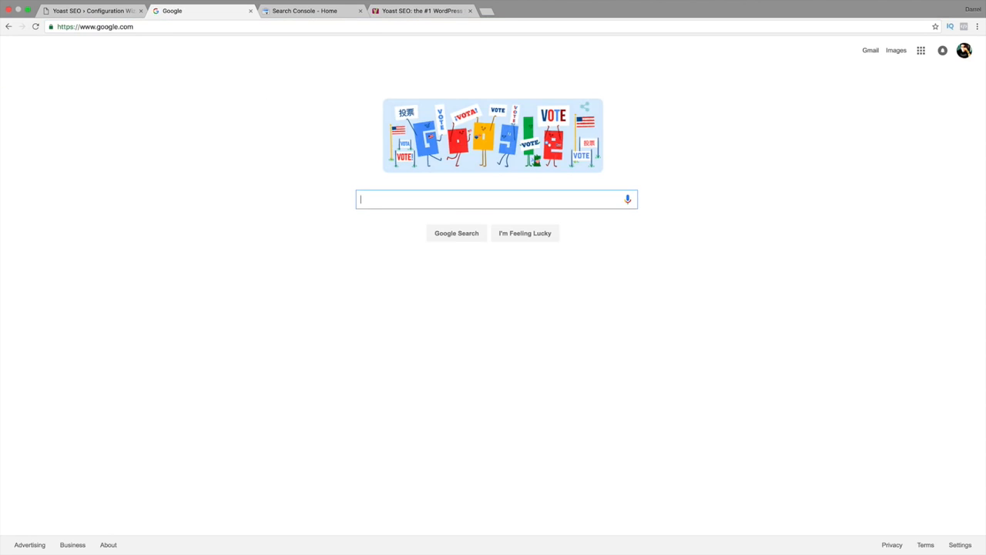
text(darrel wilson)
key(Return)
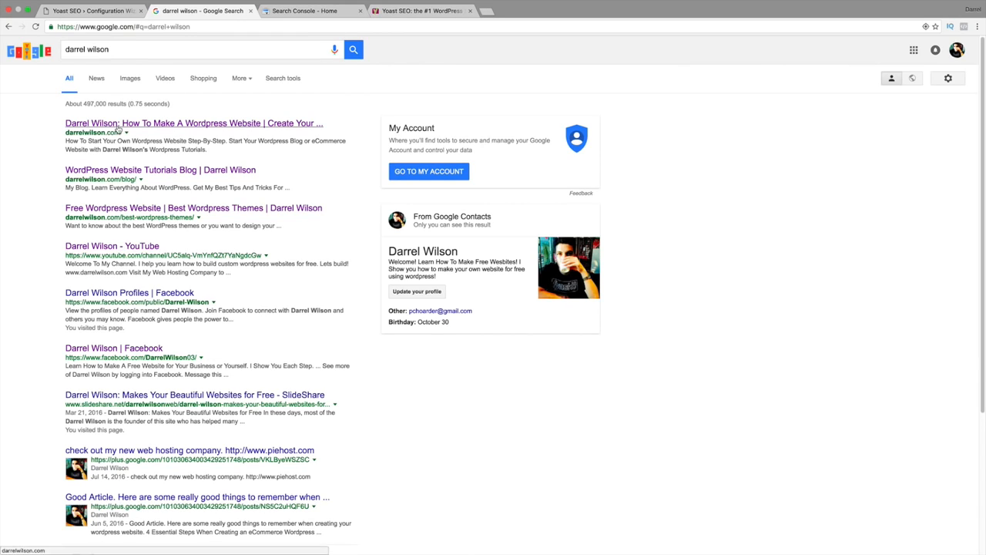
Return to the Yoast wizard and change the title separator to the » symbol.
click(99, 11)
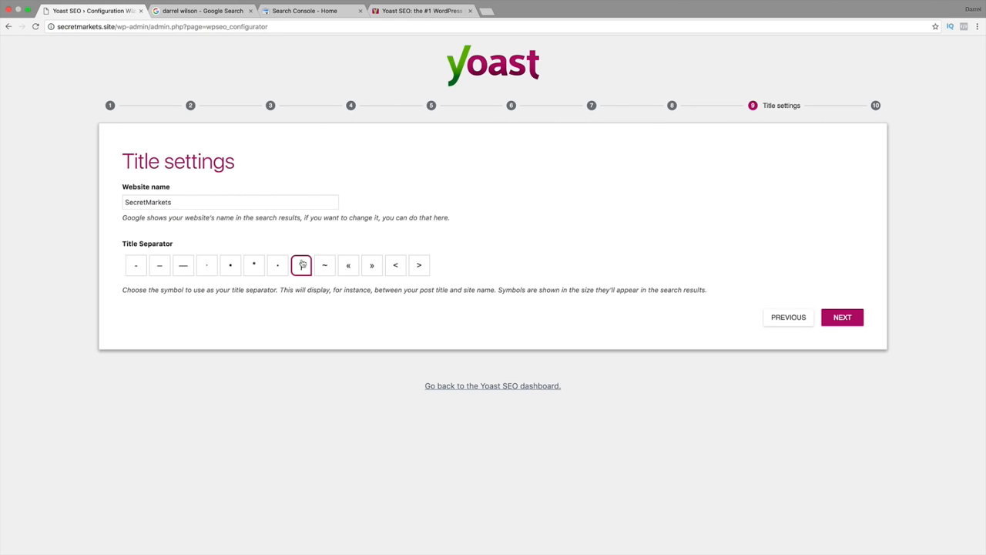
click(371, 266)
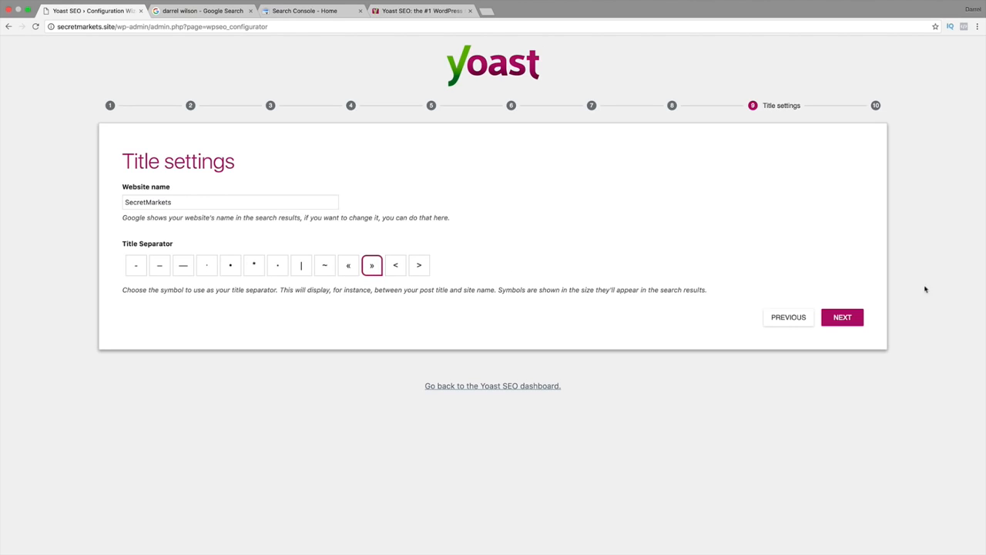
Change the title separator to the bullet (•), complete the title settings and close the configuration wizard.
click(230, 269)
click(842, 319)
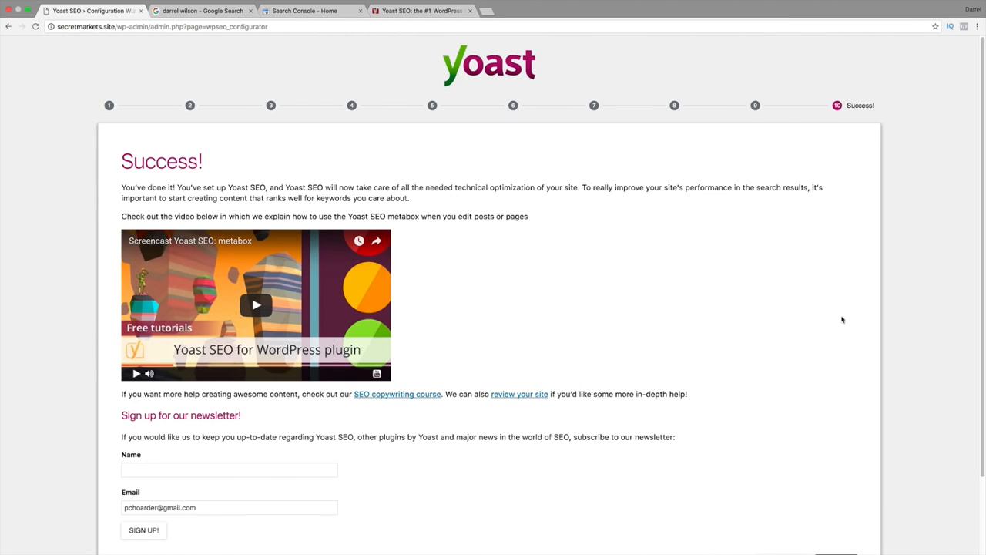
scroll(842, 319, down, 3)
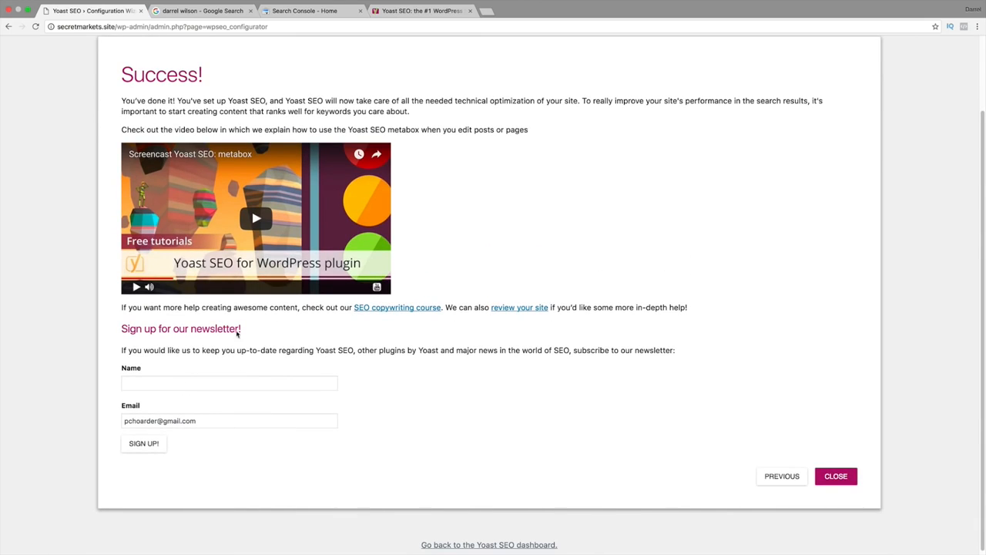
click(831, 473)
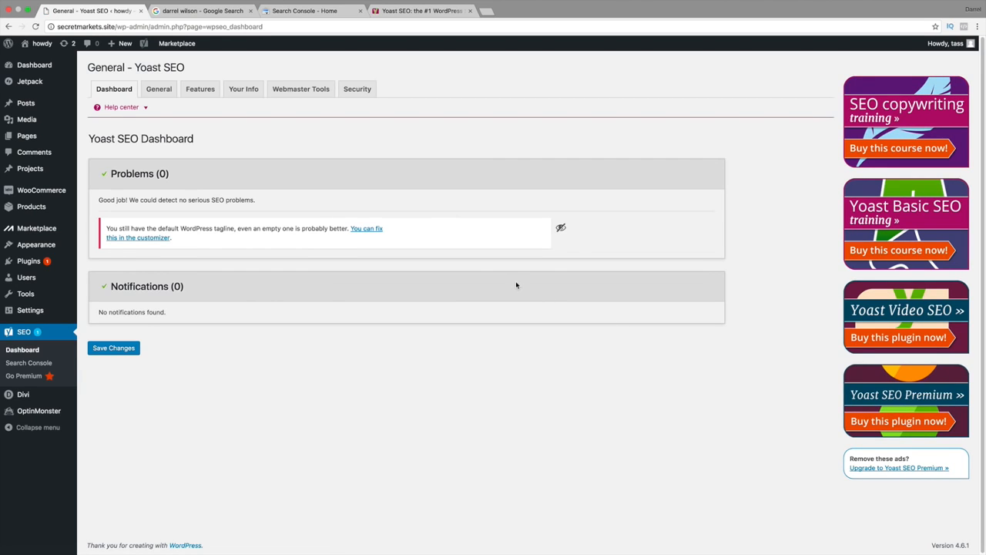
Enable the advanced settings pages in Yoast's features and save the change.
click(164, 91)
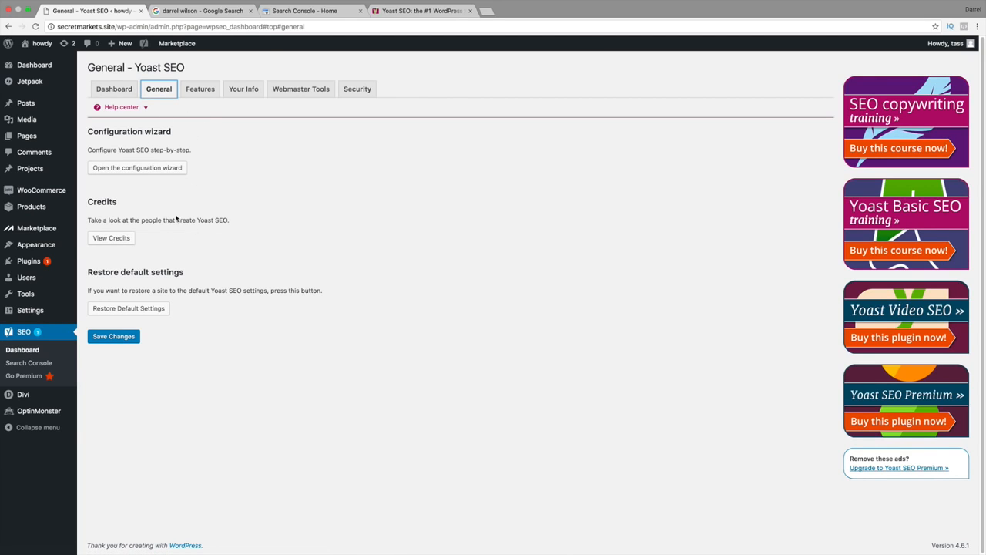
click(202, 91)
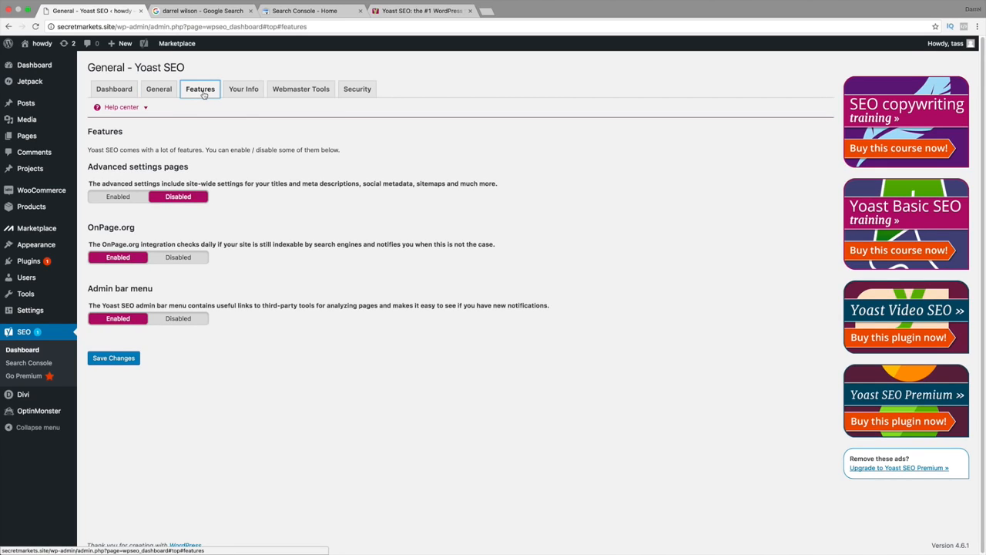
click(129, 198)
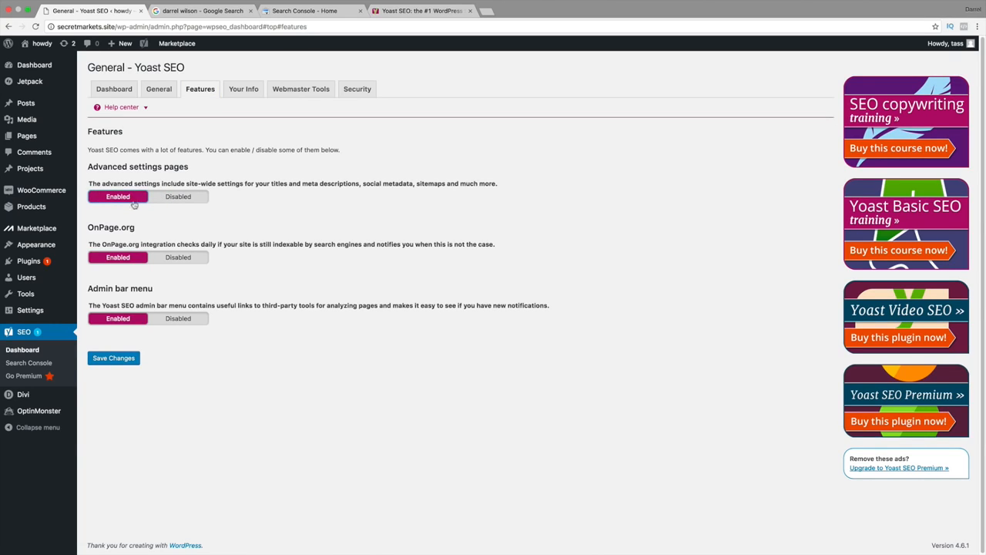
click(131, 359)
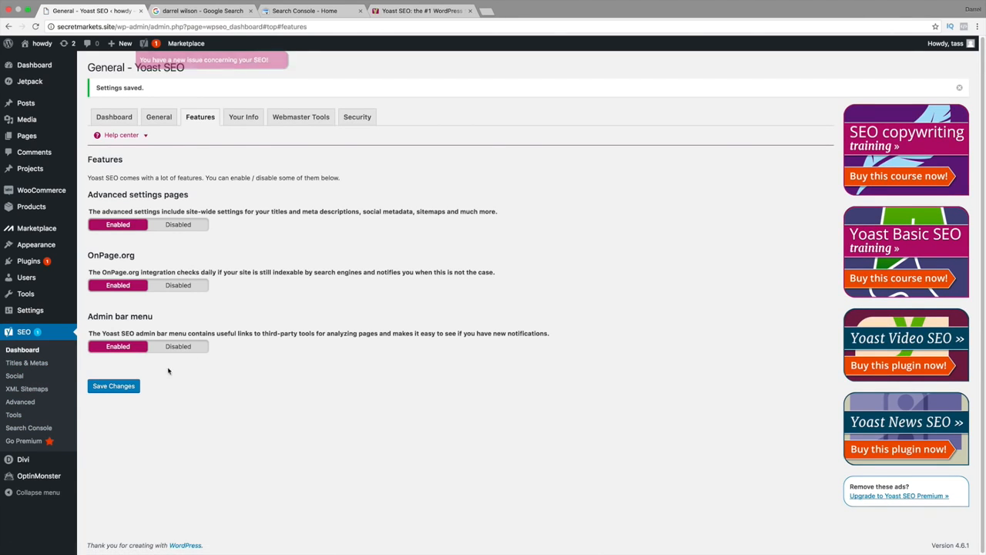
Review the website name details and open the Google Search Console verification page from the webmaster tools settings.
click(245, 120)
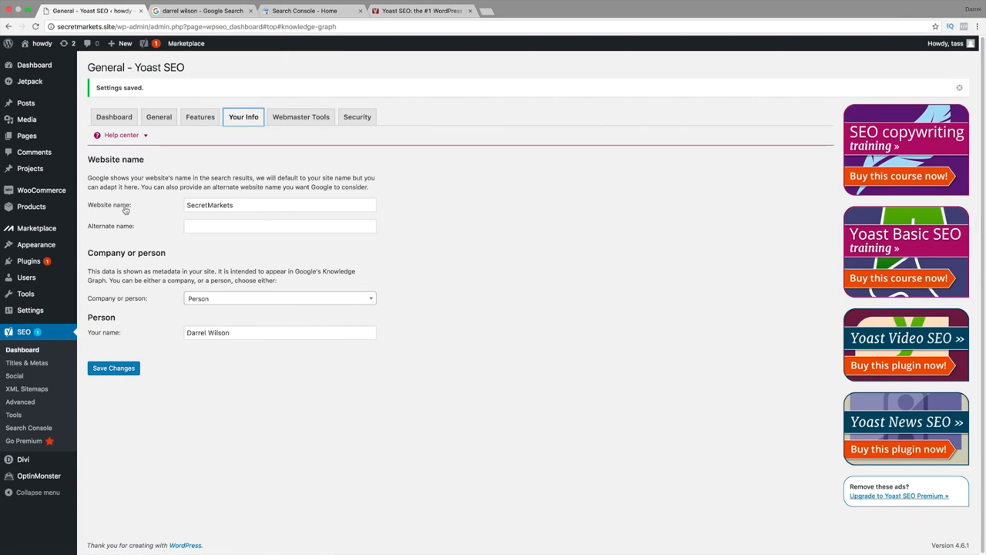
click(210, 228)
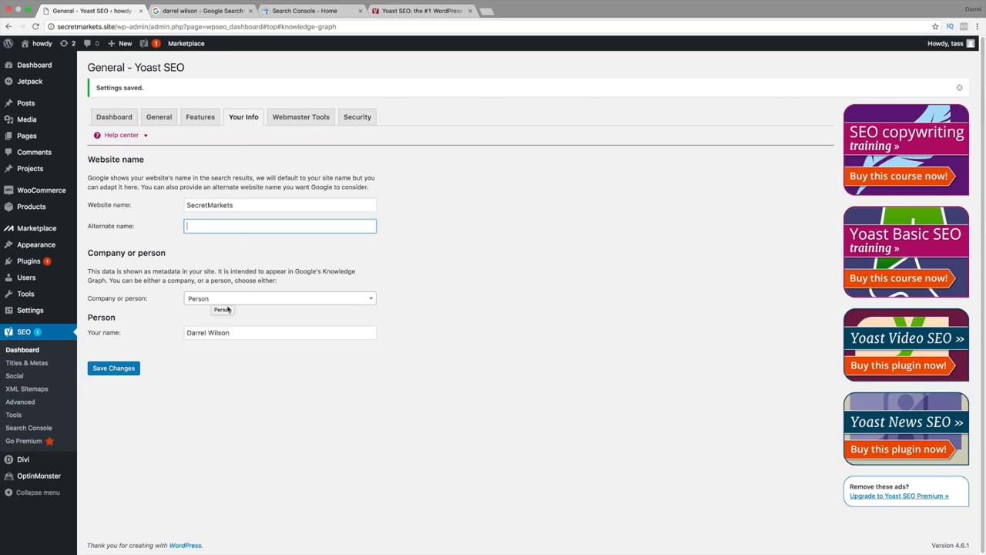
click(307, 121)
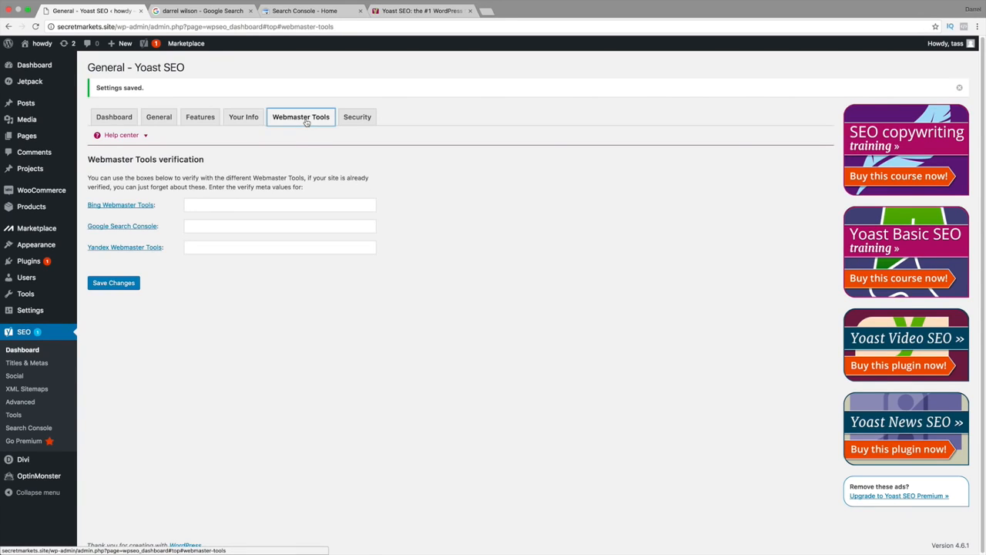
click(108, 227)
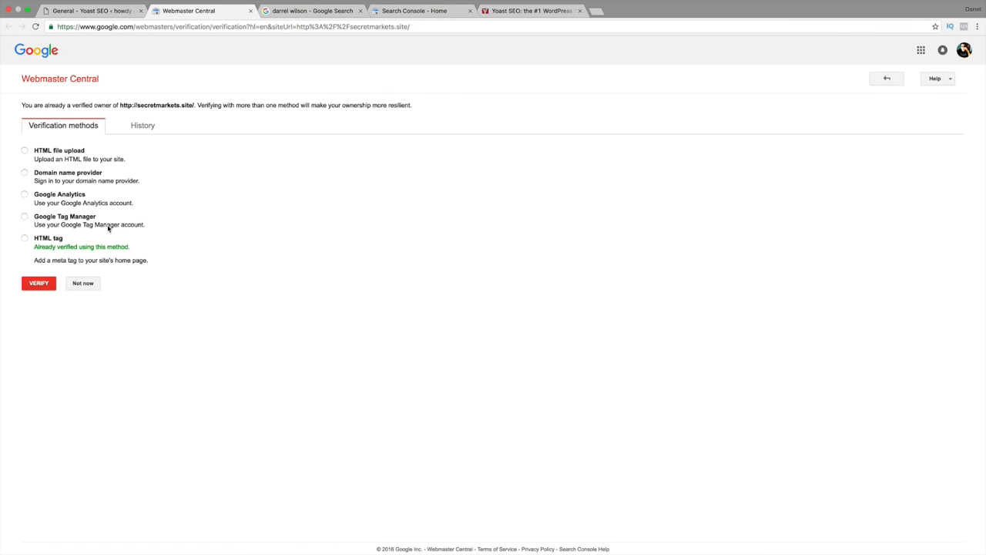
Choose the HTML tag verification method in Webmaster Central and copy its meta tag.
click(24, 238)
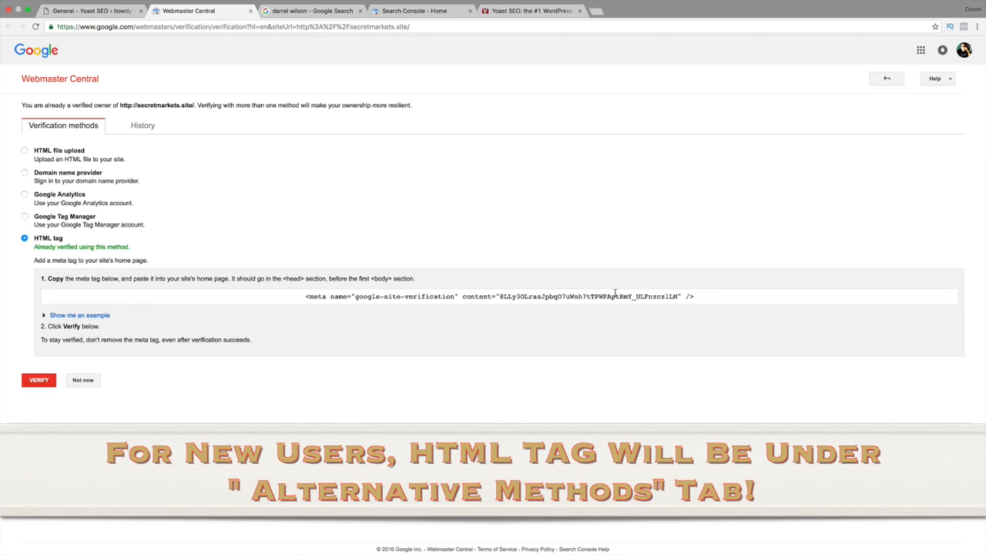
drag(701, 297, 253, 298)
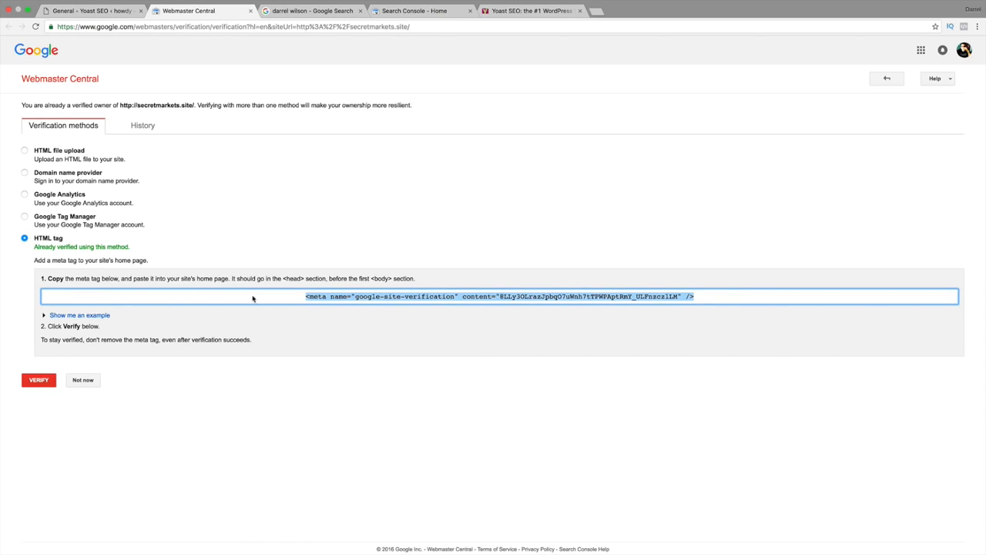
right_click(319, 296)
click(337, 315)
Return to Yoast's webmaster tools settings, paste the verification meta tag for Google Search Console and save.
click(99, 10)
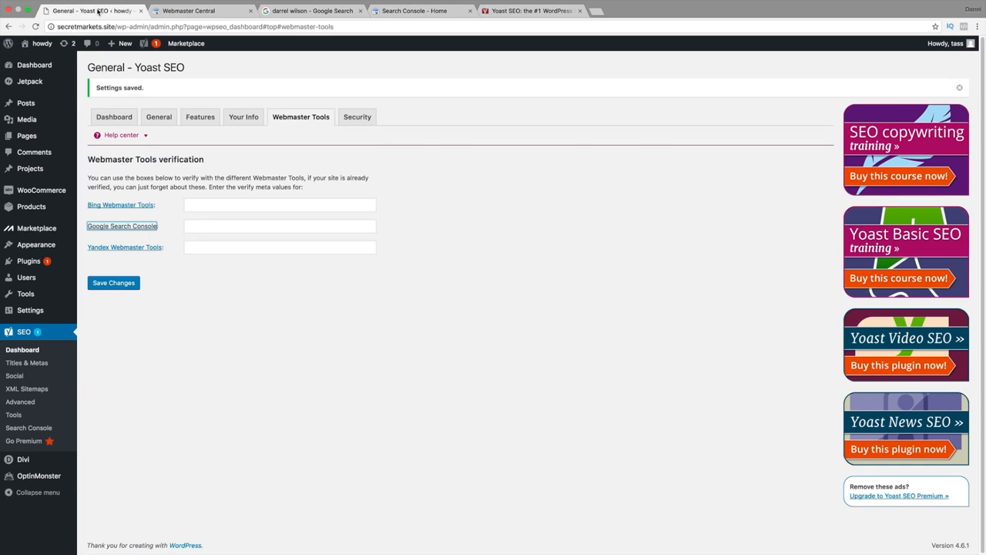
click(208, 224)
right_click(207, 222)
click(226, 269)
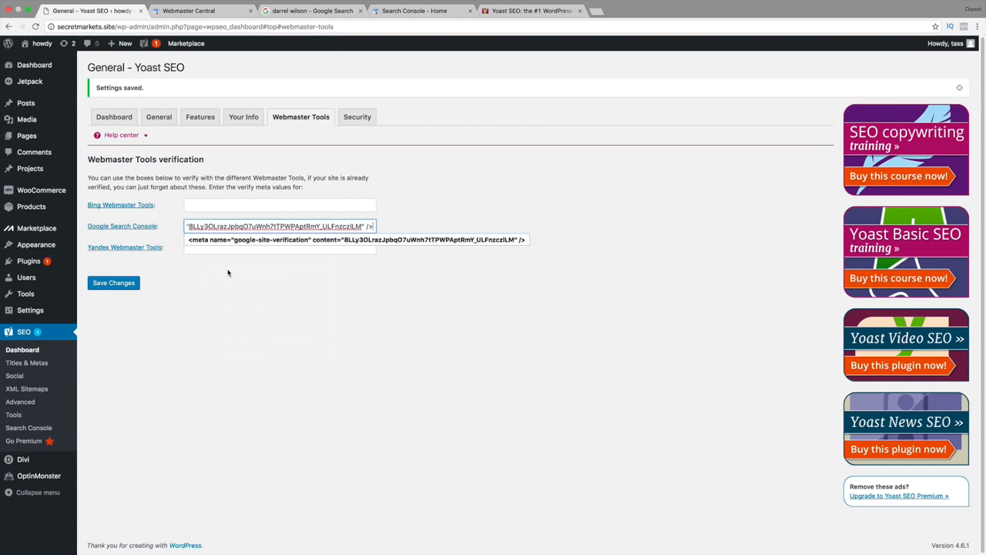
click(124, 284)
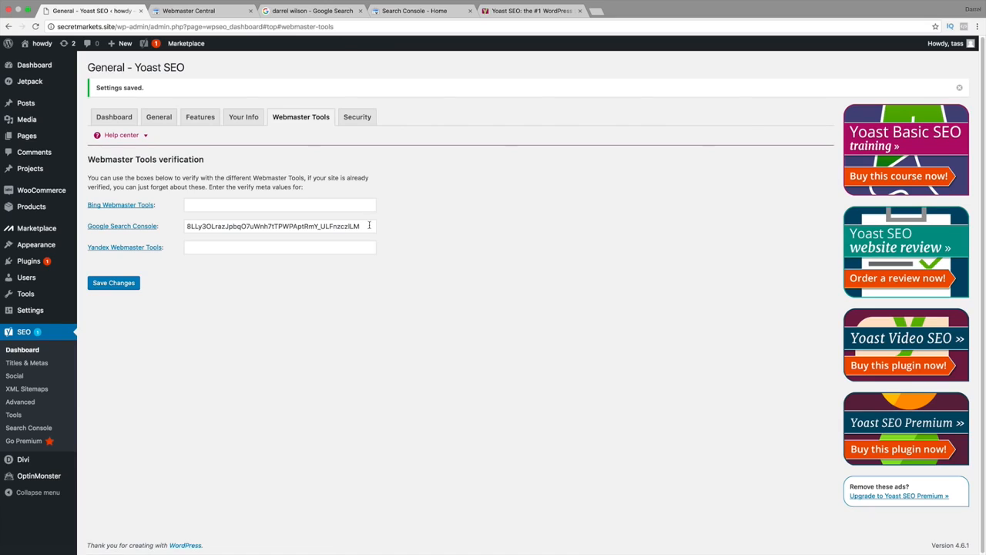
drag(368, 225, 179, 228)
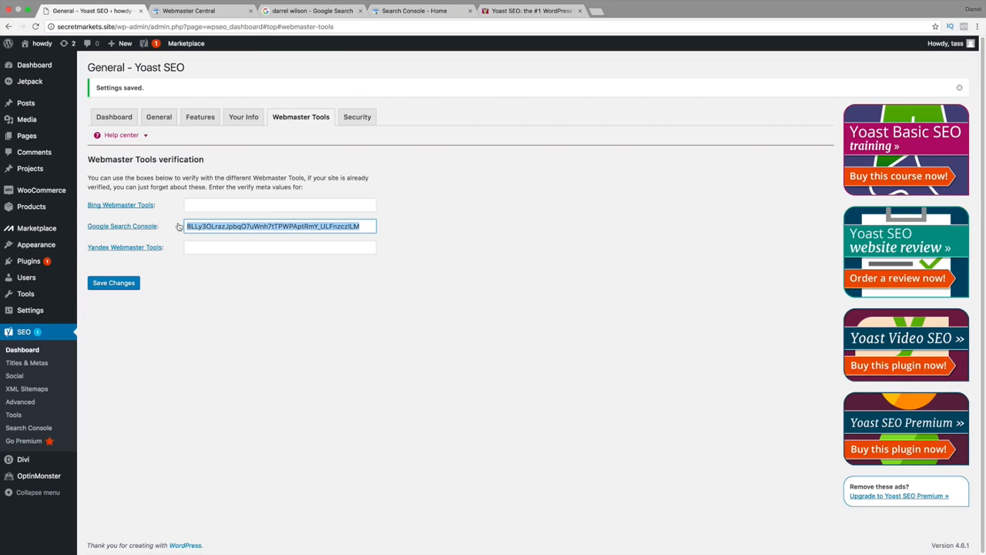
click(256, 290)
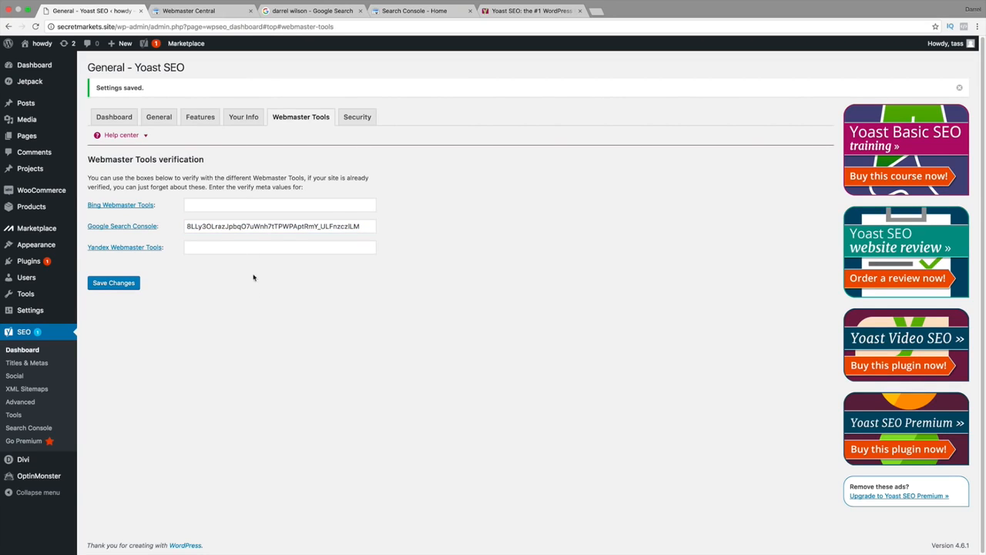
click(132, 284)
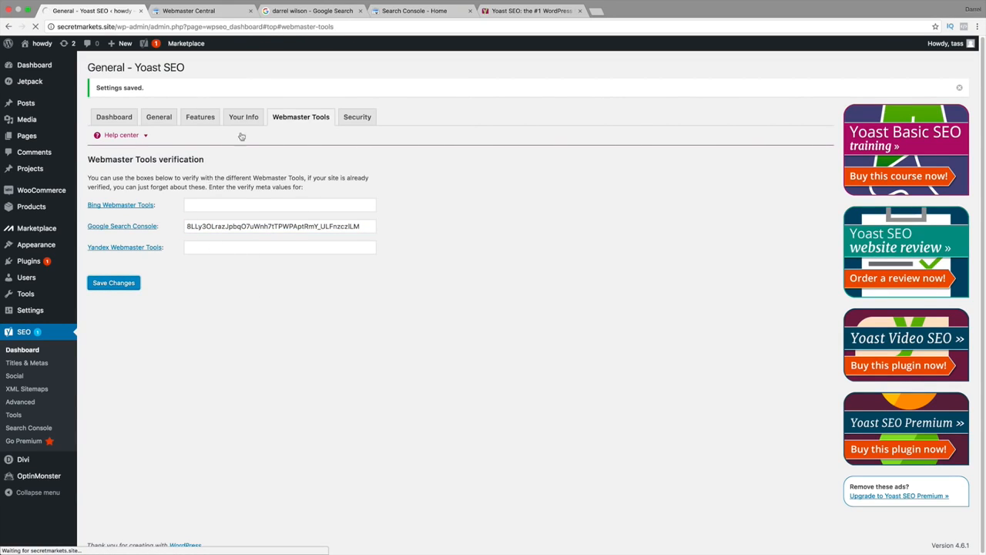
Save the security settings with the advanced meta box part disabled and look back through the other general settings sections.
click(353, 119)
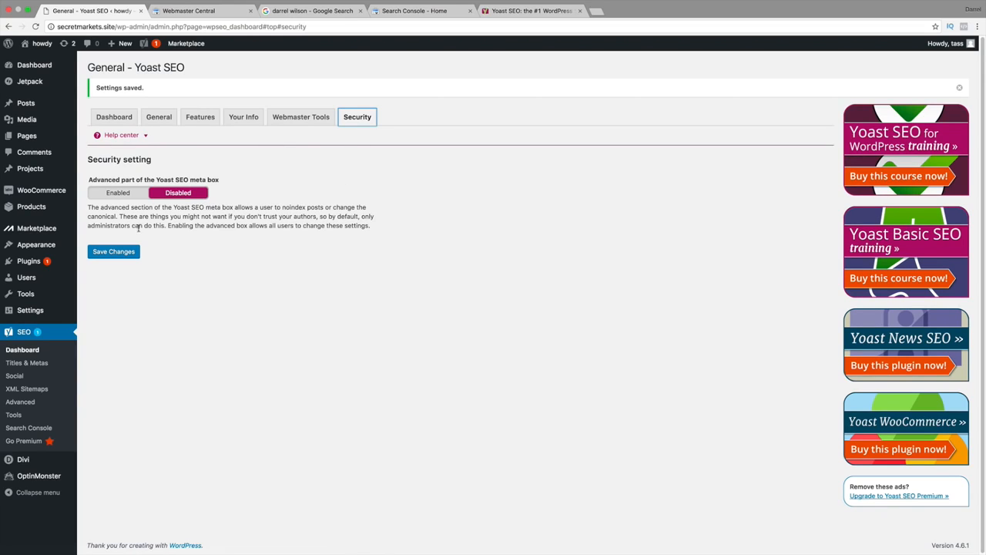
click(120, 250)
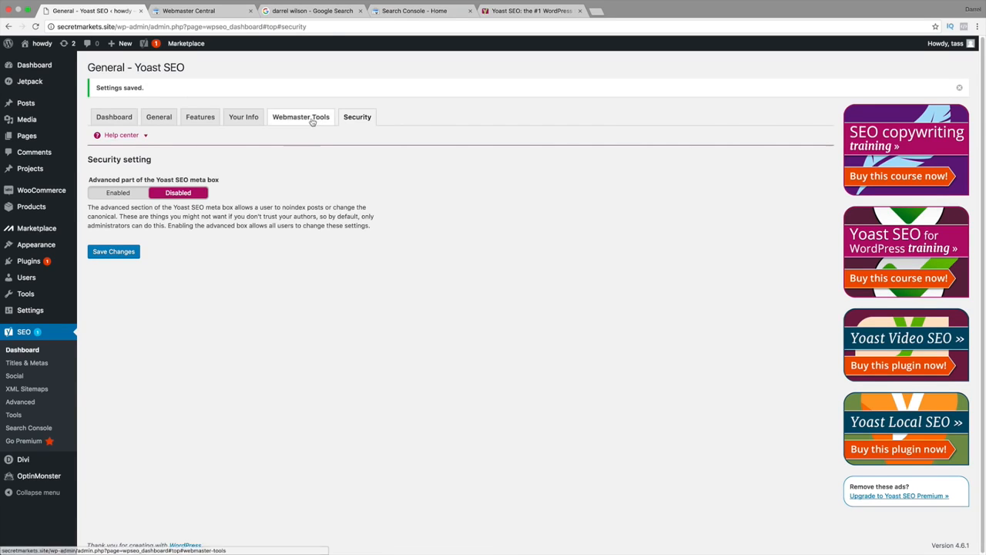
click(308, 118)
click(243, 119)
click(199, 119)
click(157, 118)
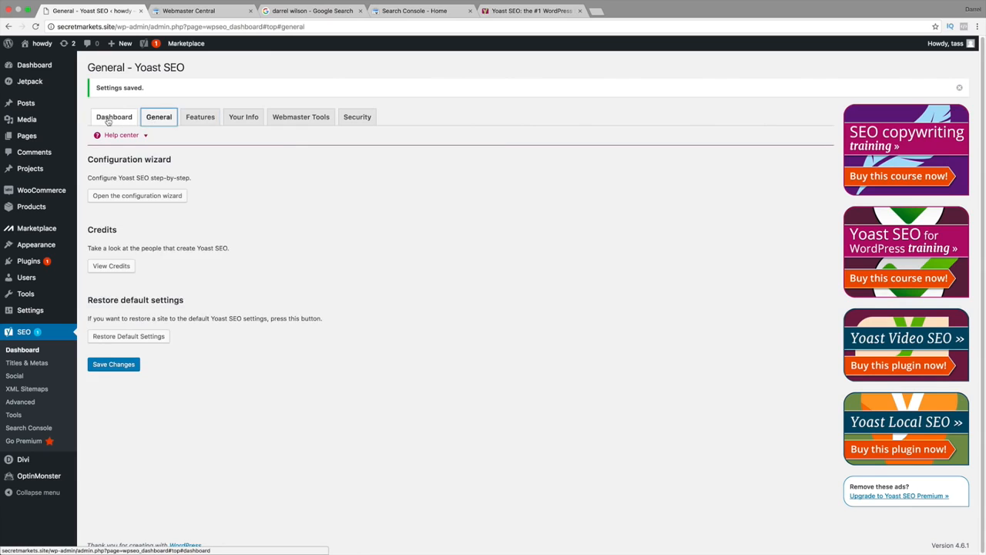
click(107, 118)
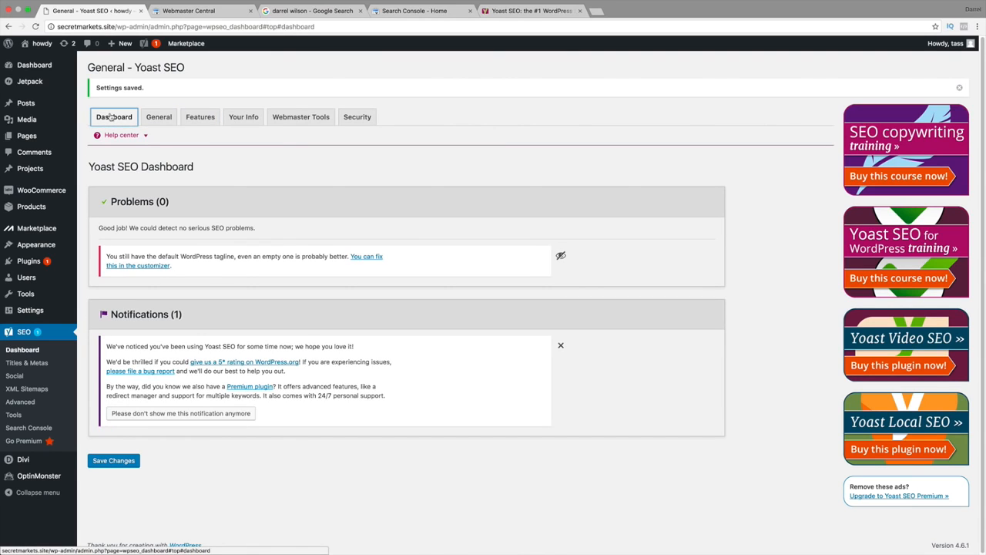
Save the general Titles & Metas settings with the bullet separator and open the front page for editing from the homepage settings.
click(30, 363)
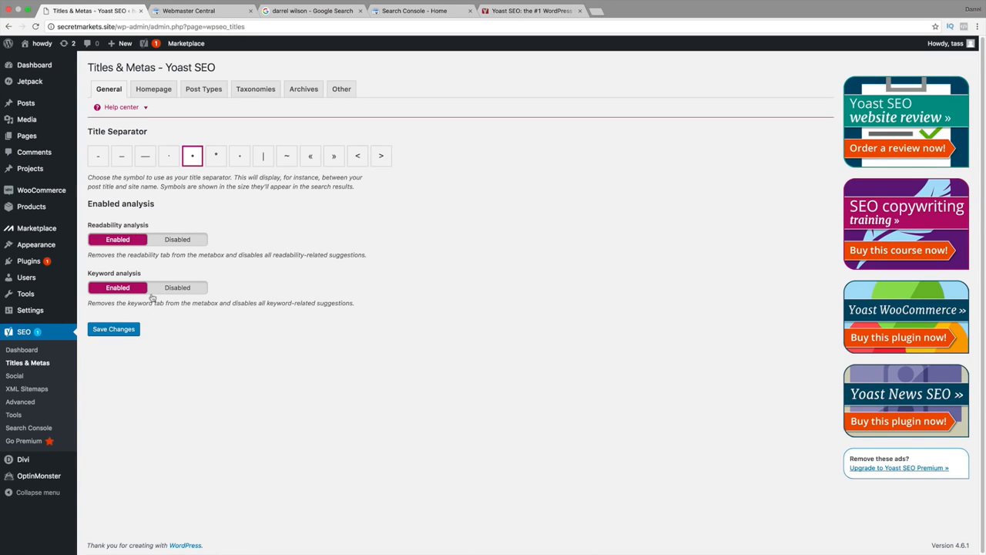
click(137, 328)
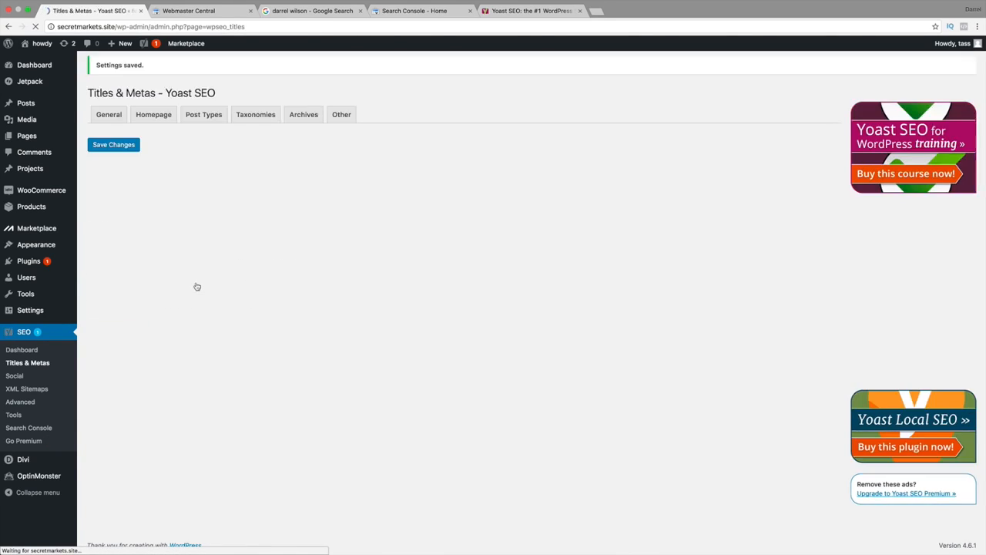
click(160, 120)
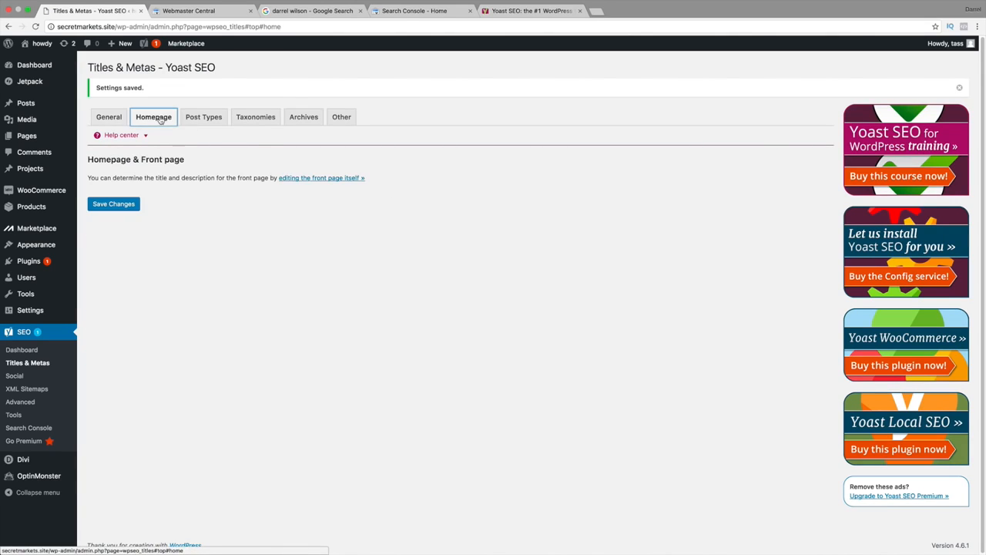
click(316, 179)
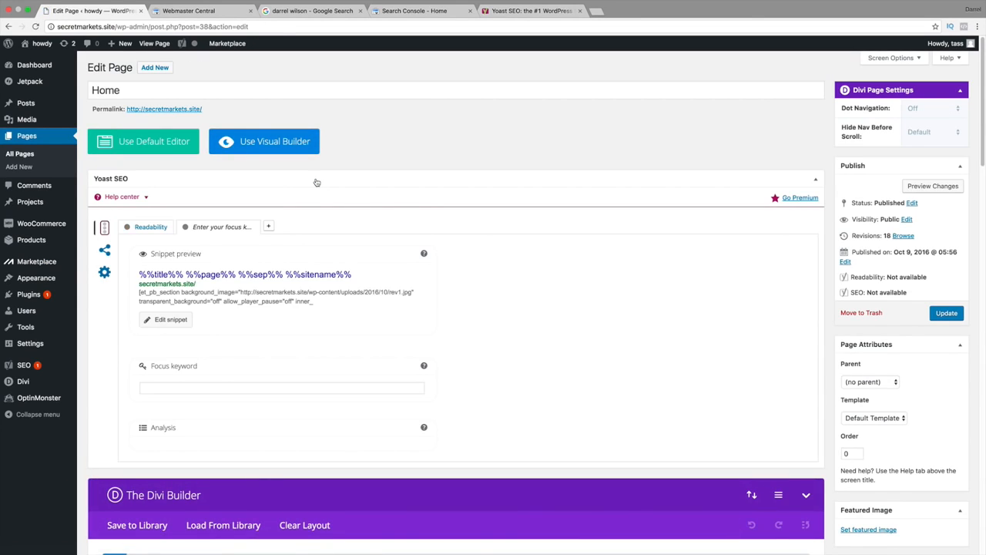
Open the Home page's search snippet for editing at its SEO title.
scroll(224, 300, down, 1)
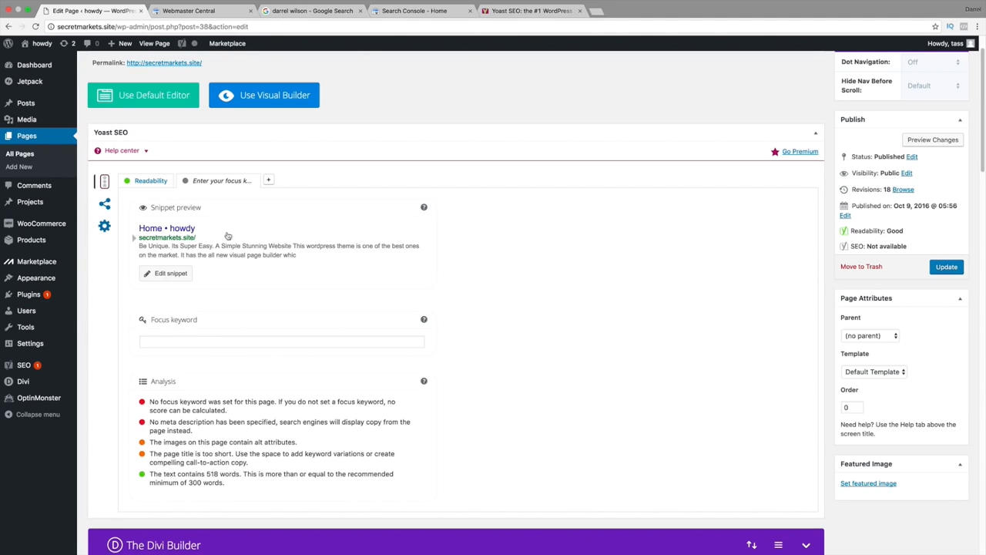
click(192, 230)
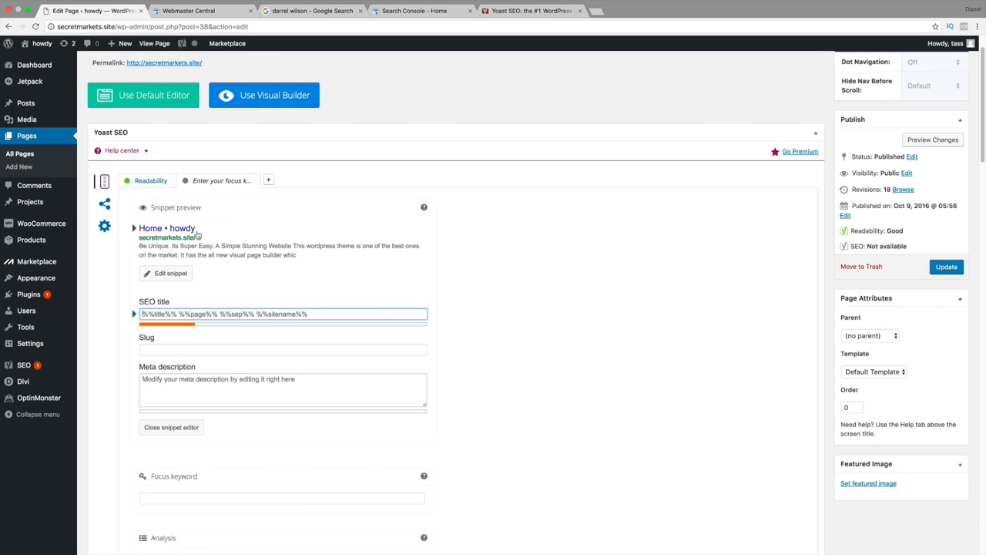
click(173, 312)
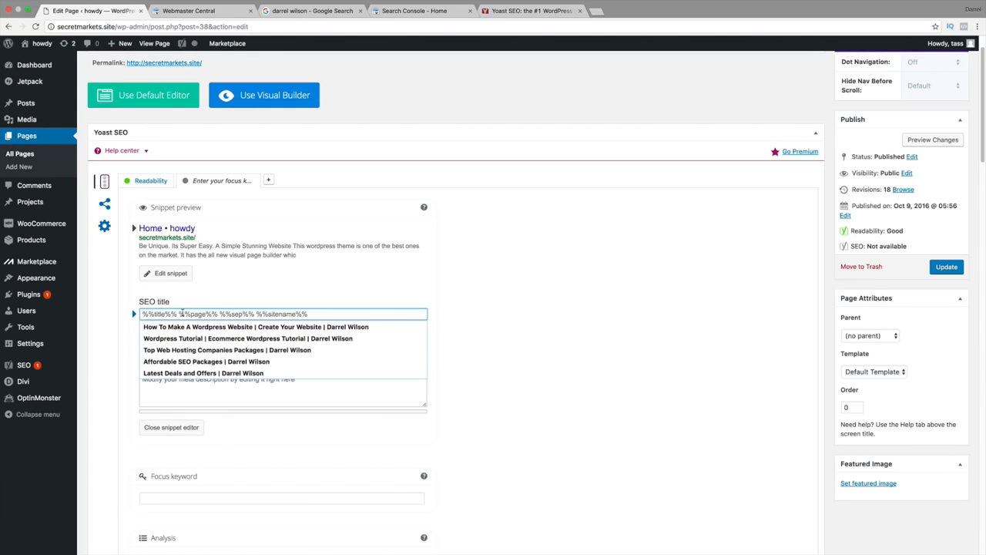
text(Lates)
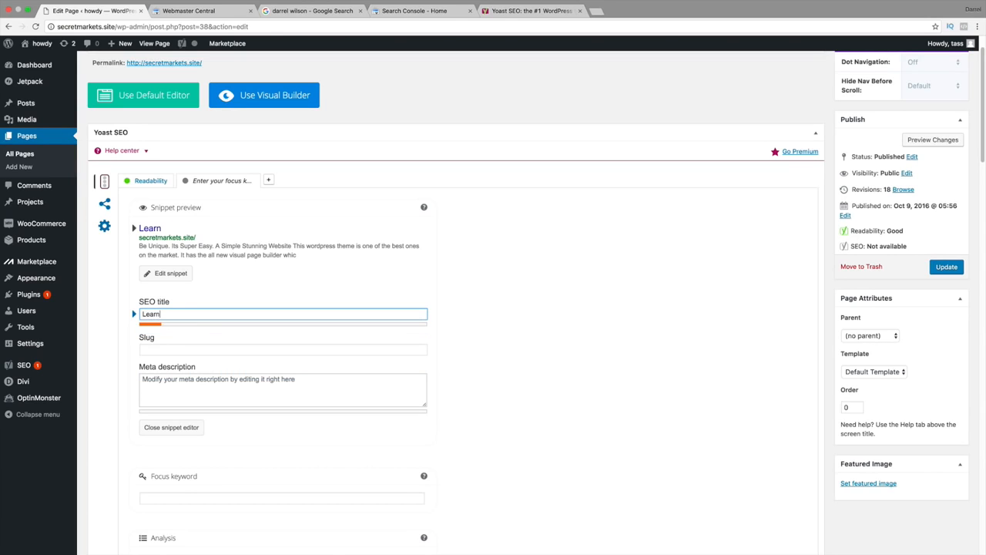
key(BackSpace)
key(BackSpace)
key(BackSpace)
key(BackSpace)
key(BackSpace)
text(C)
key(BackSpace)
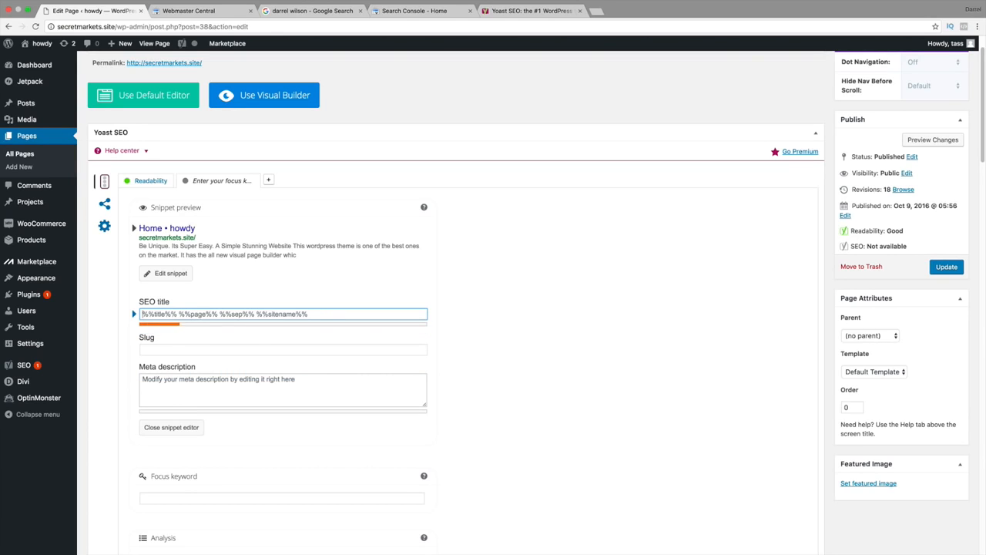
Set the Home page's SEO title to "Come Buy Our Amazing Clothes! We have a cool Clothing Store!".
text(Come Buy Our)
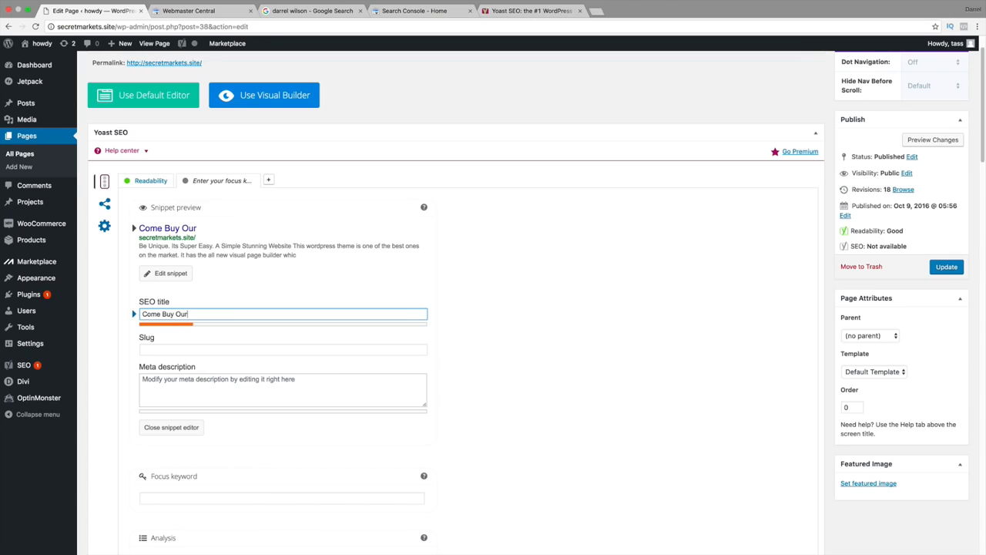
text( Amazing CLothes)
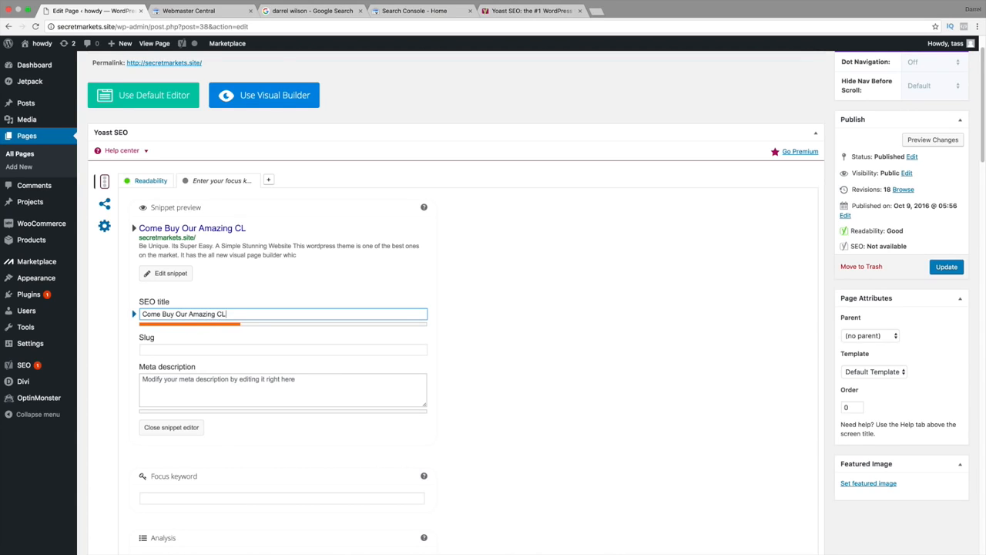
key(BackSpace)
key(BackSpace)
key(BackSpace)
key(BackSpace)
key(BackSpace)
key(BackSpace)
text(kl)
key(BackSpace)
text(lothes! We hav)
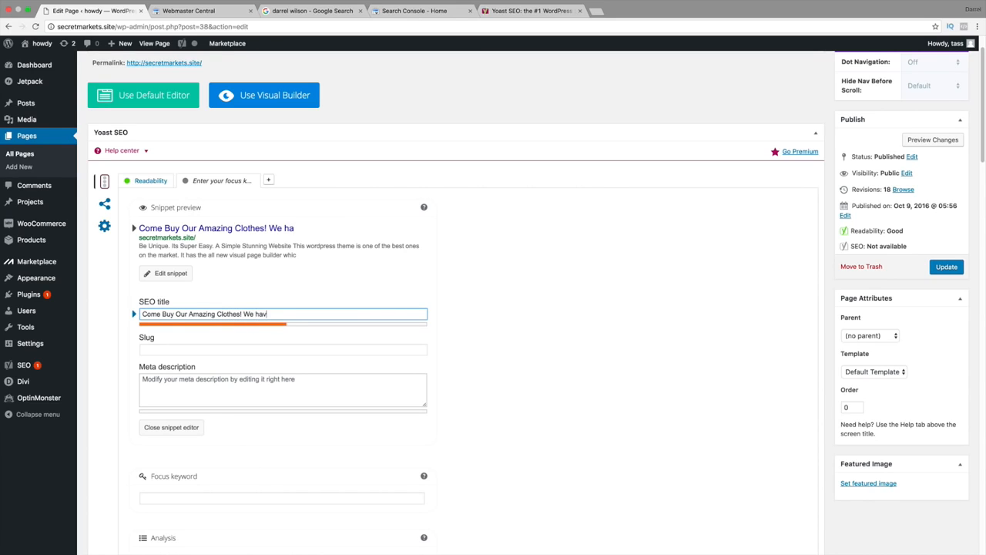
text(e a cool Clothing Store!)
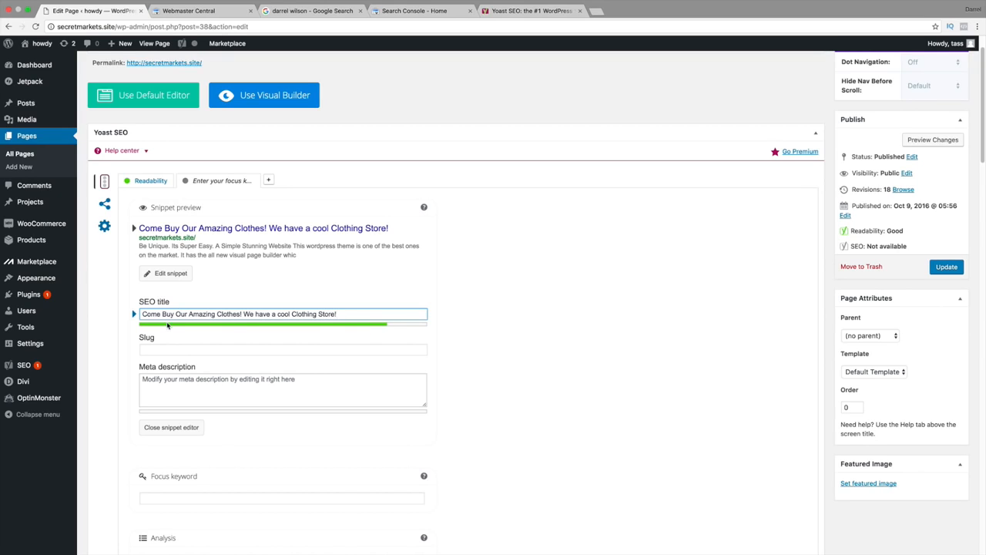
Begin the meta description with "This is a cool clothing store we sell really nice clothes.".
key(Tab)
key(Tab)
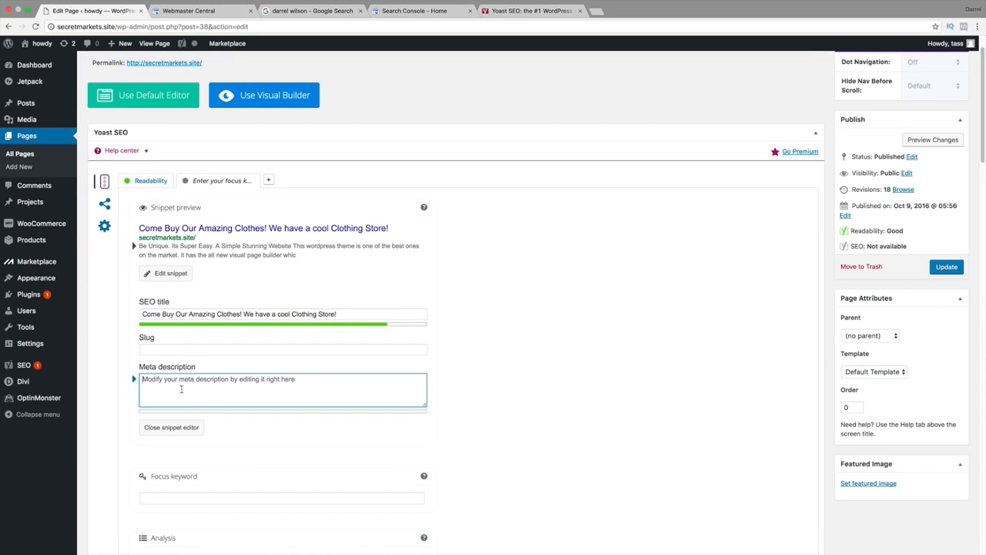
text(This is a)
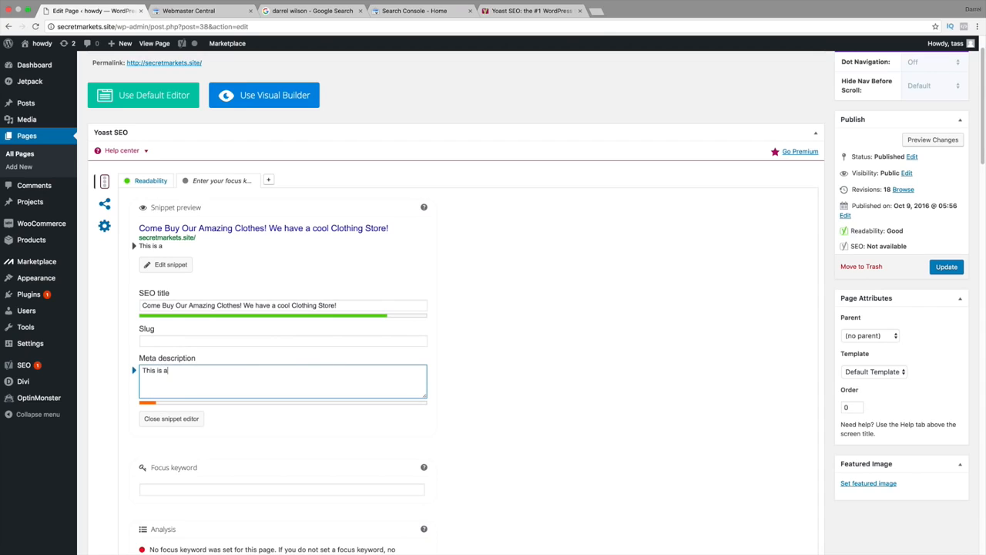
text( cool clothing stor)
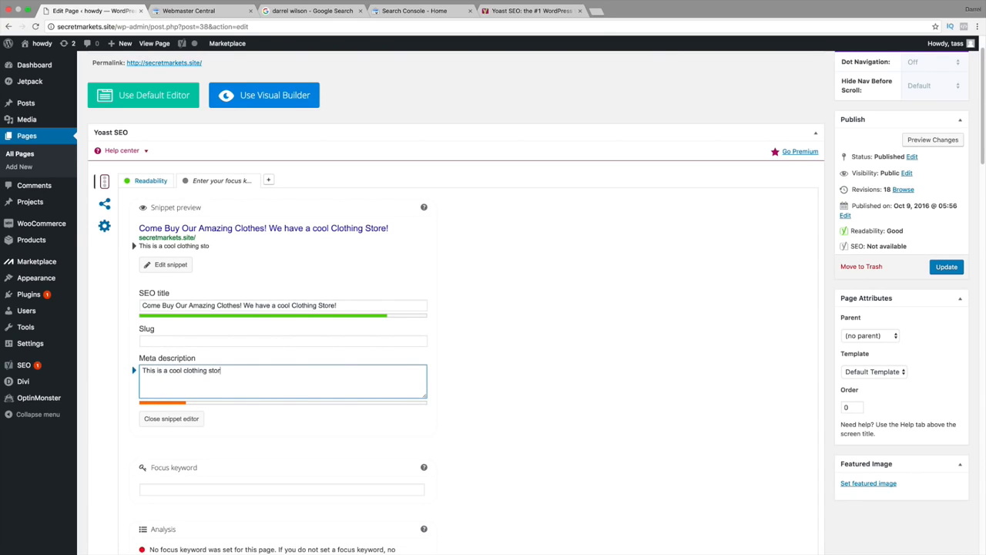
text(e we sell really nic)
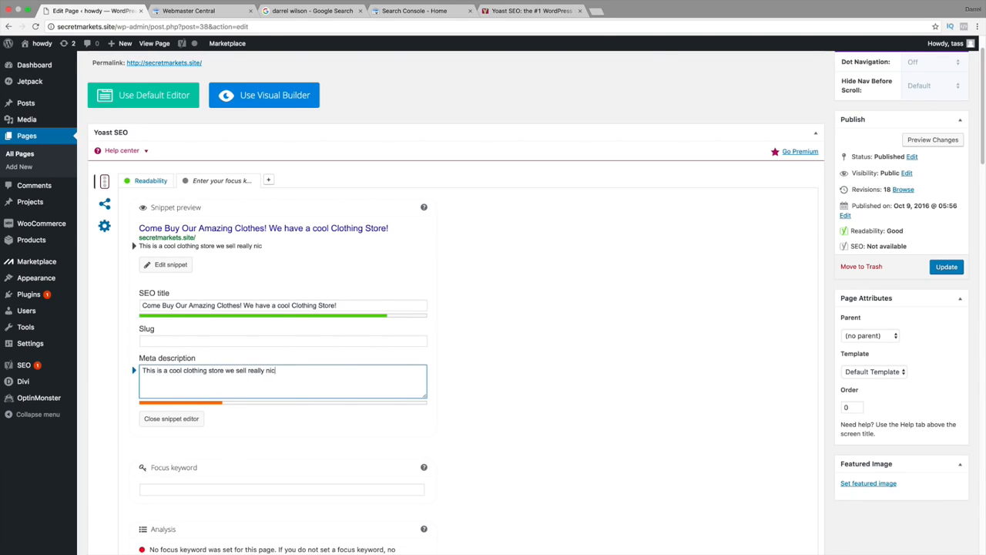
text(e clothesCome)
Complete the meta description with "Come learn all about our store and our amazing clothing brands for sale!", correcting the misspelled word.
key(BackSpace)
key(BackSpace)
key(BackSpace)
key(BackSpace)
text(ome )
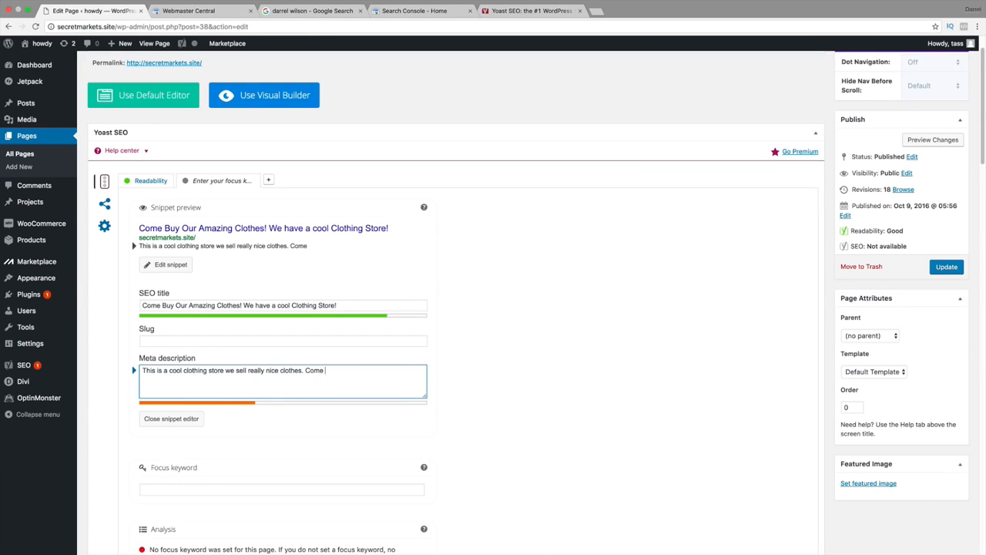
text(learn a;learn all about)
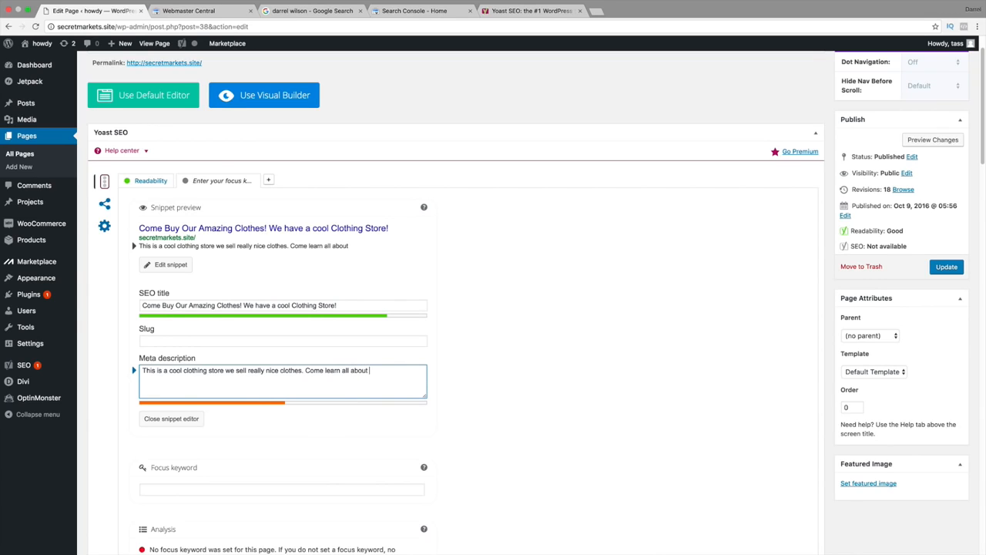
text( our store a)
text(nd our amazong )
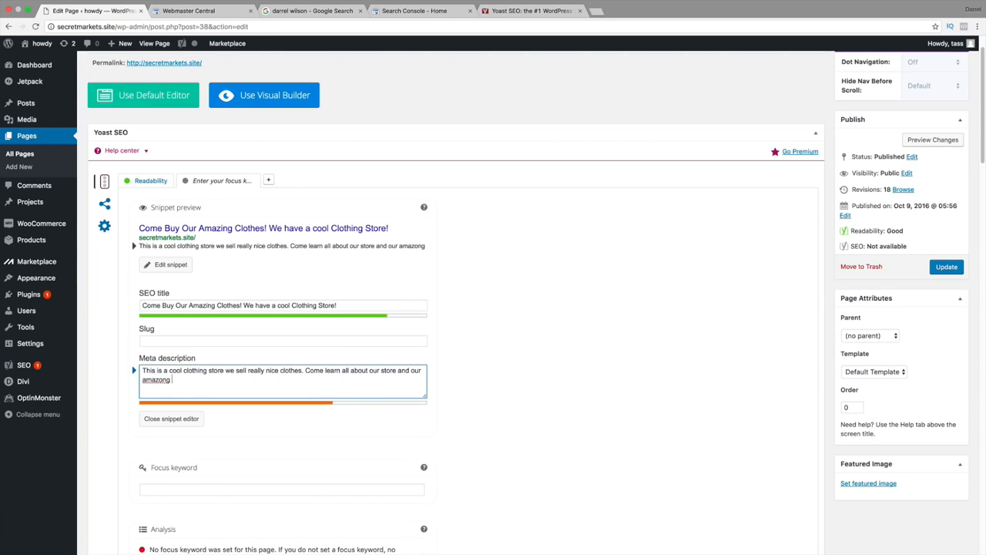
text(clothing brands)
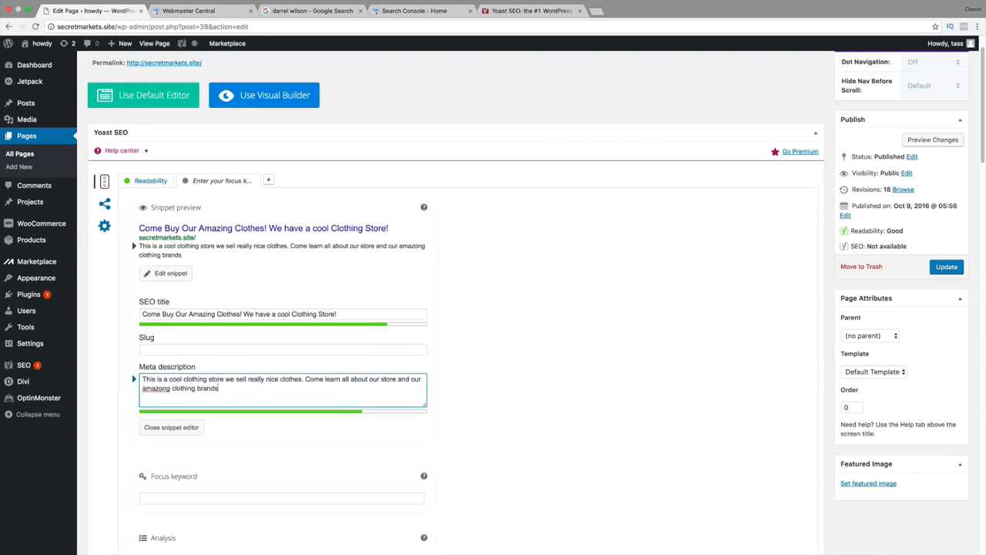
text( for sale!)
right_click(172, 389)
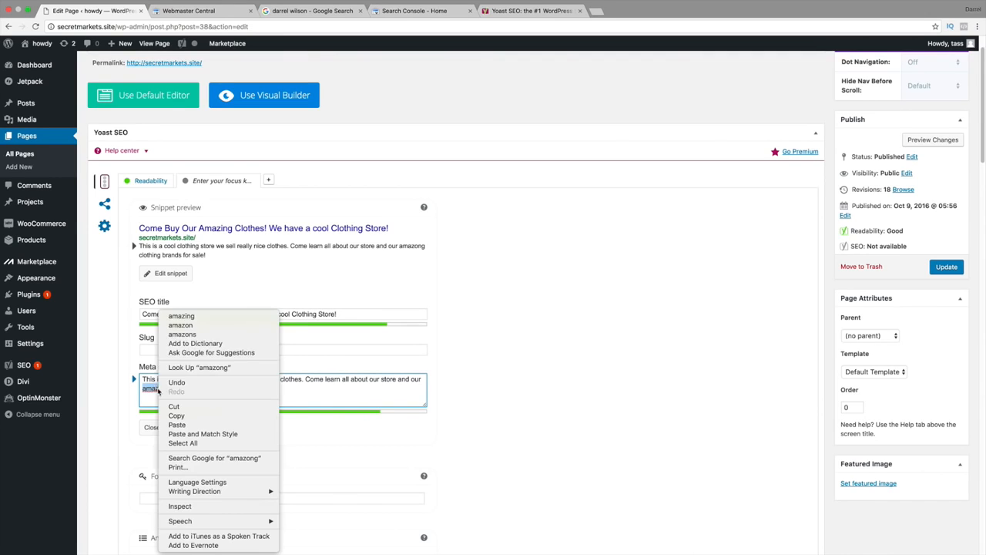
click(189, 317)
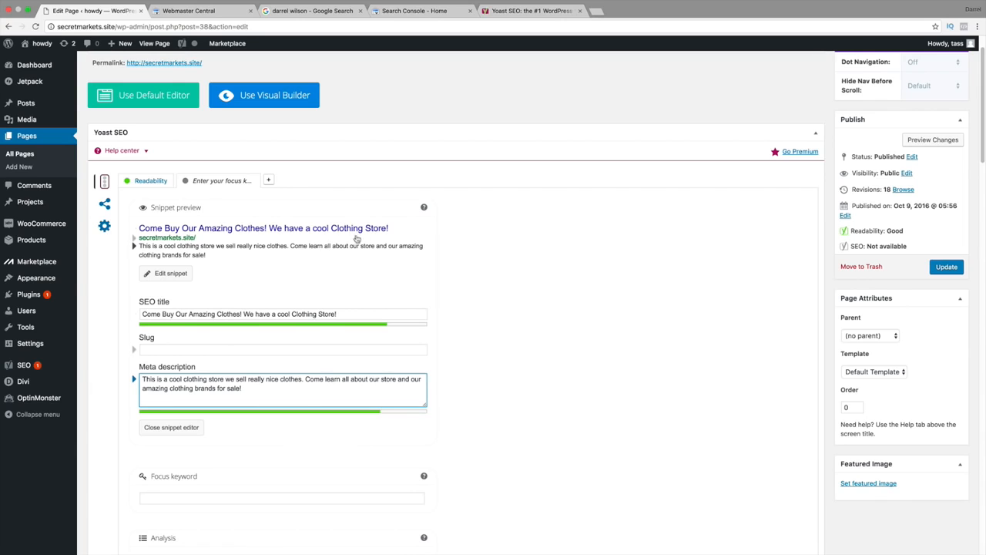
Set the focus keyword to Clothing and review the page title and keyword remarks in the SEO analysis.
scroll(359, 273, down, 2)
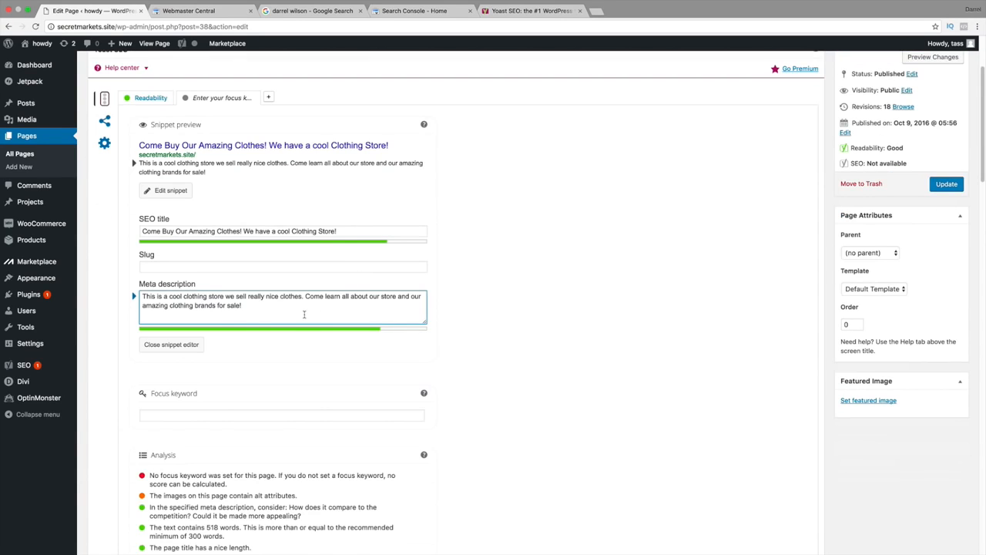
click(208, 416)
text(Ckl)
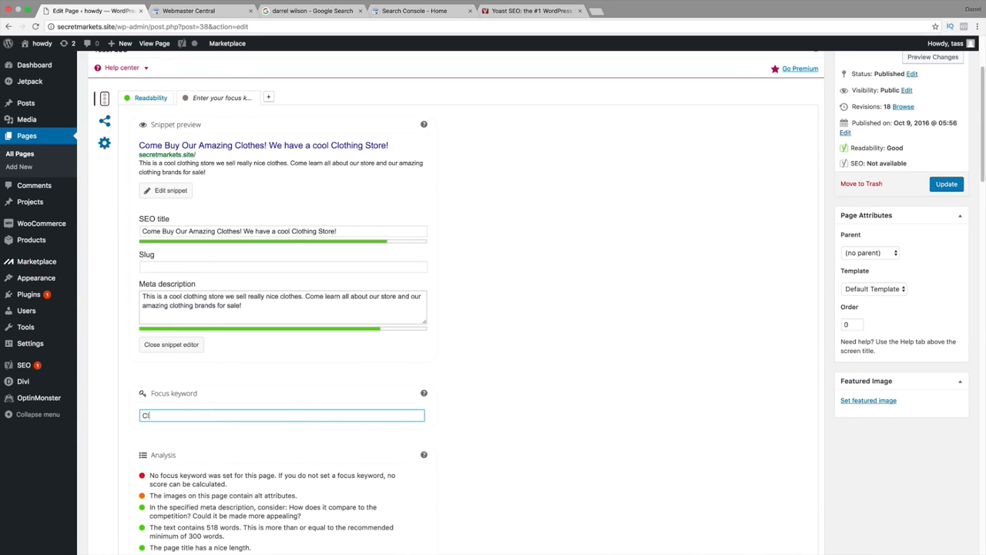
text(othing)
click(592, 414)
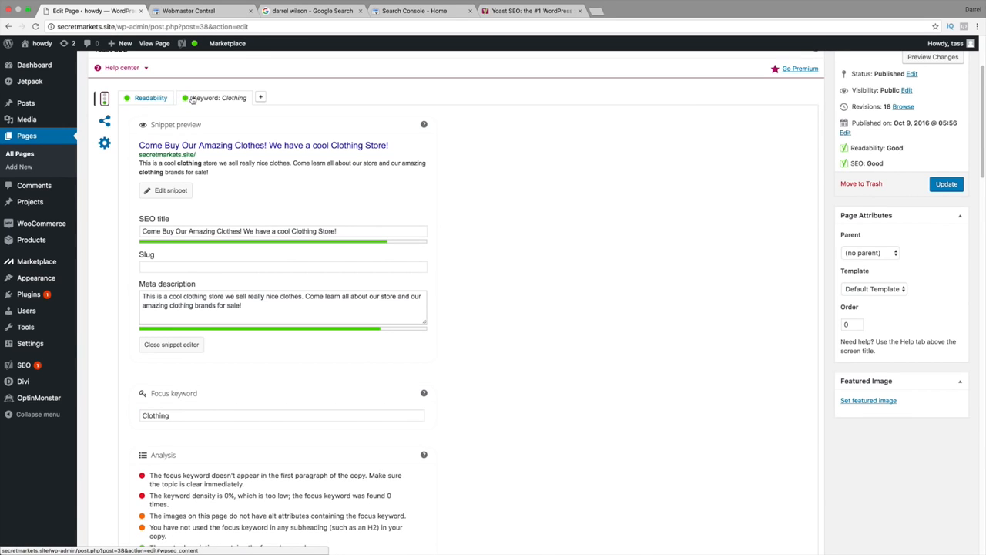
scroll(238, 247, down, 3)
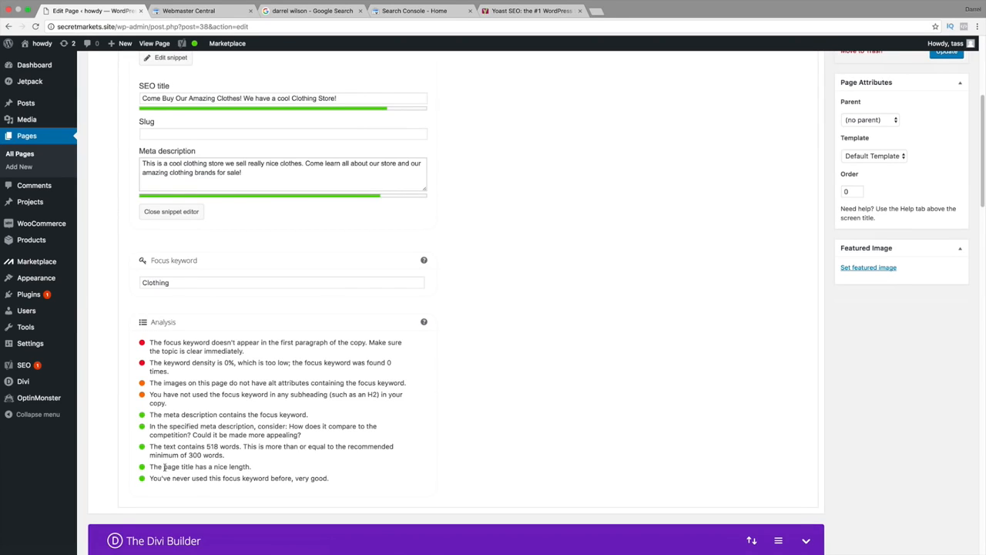
drag(164, 466, 245, 467)
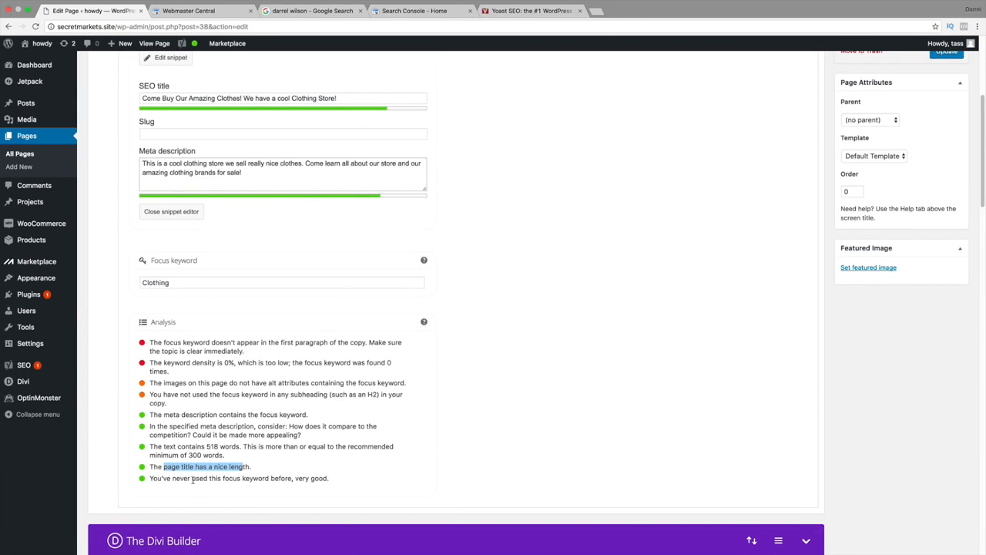
drag(172, 477, 274, 478)
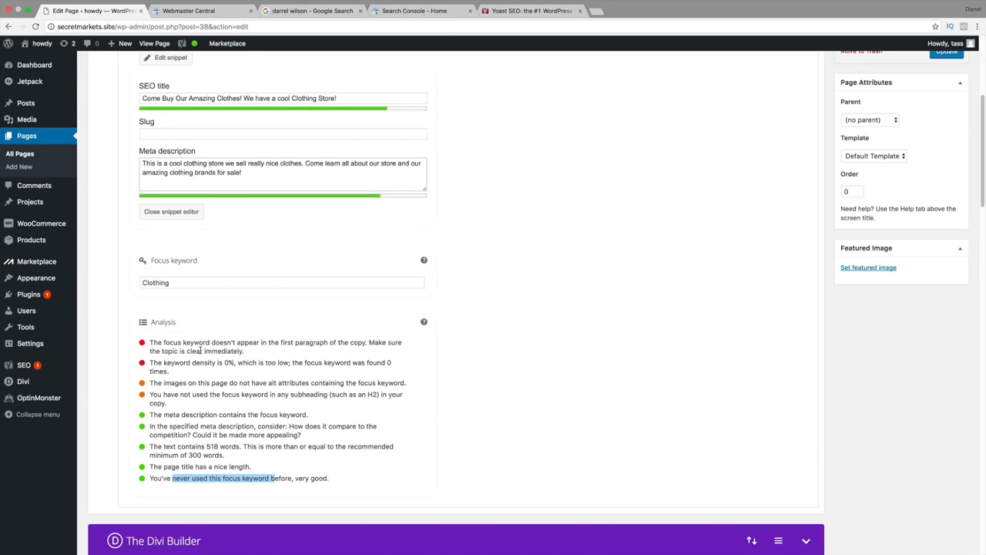
Extend the page's focus keyword to Clothing Store.
scroll(200, 350, up, 3)
click(200, 347)
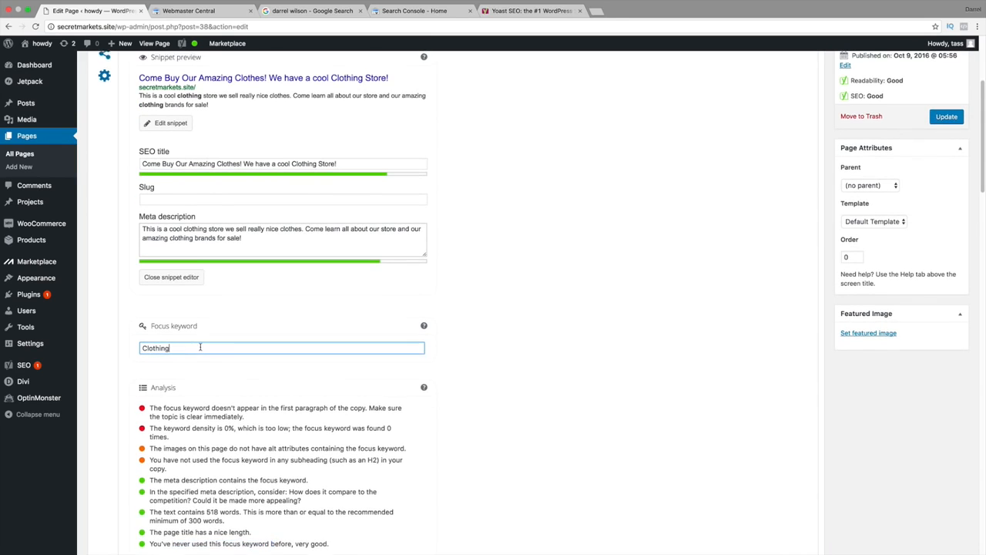
scroll(200, 347, up, 1)
text(Store)
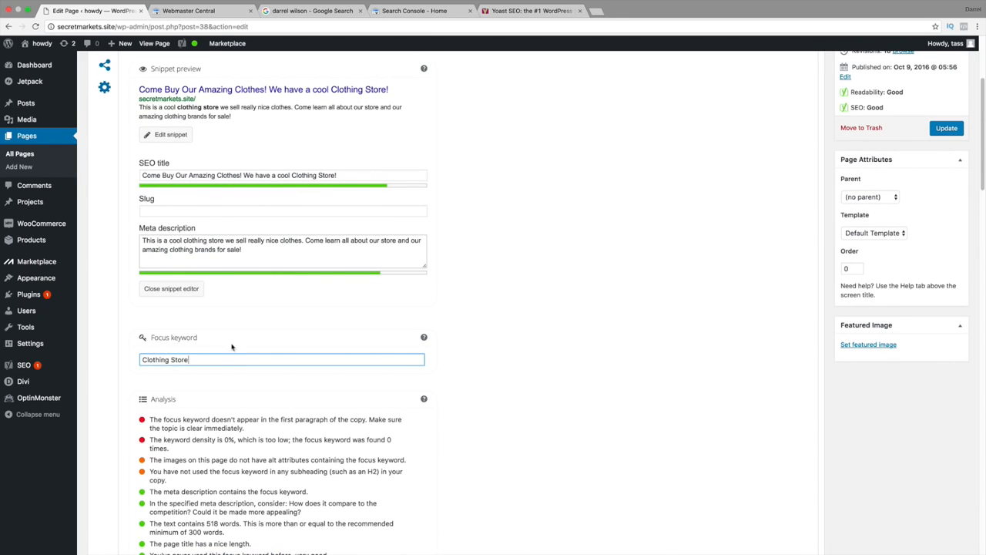
click(501, 319)
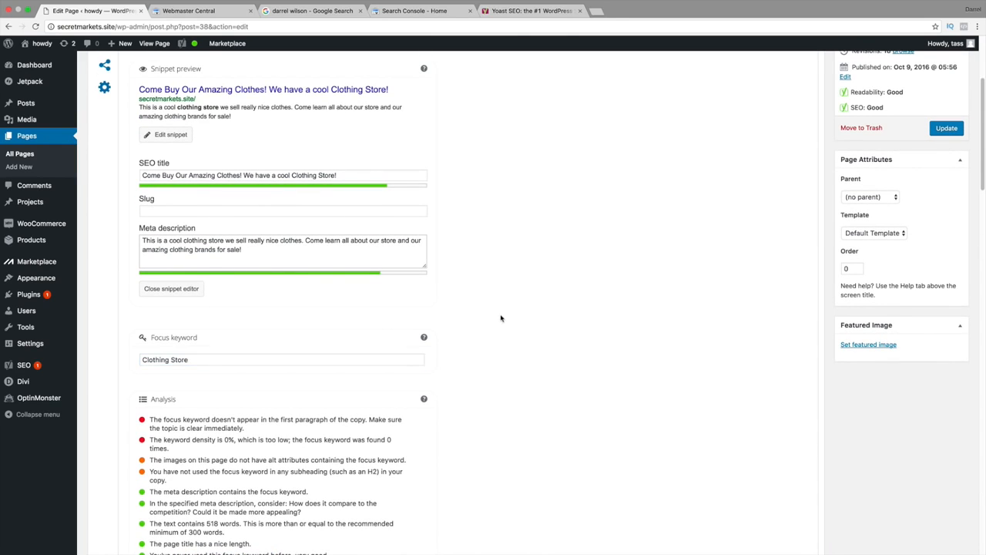
Replace the focus keyword with Tamale and bring up the page's readability analysis.
triple_click(214, 360)
text(T)
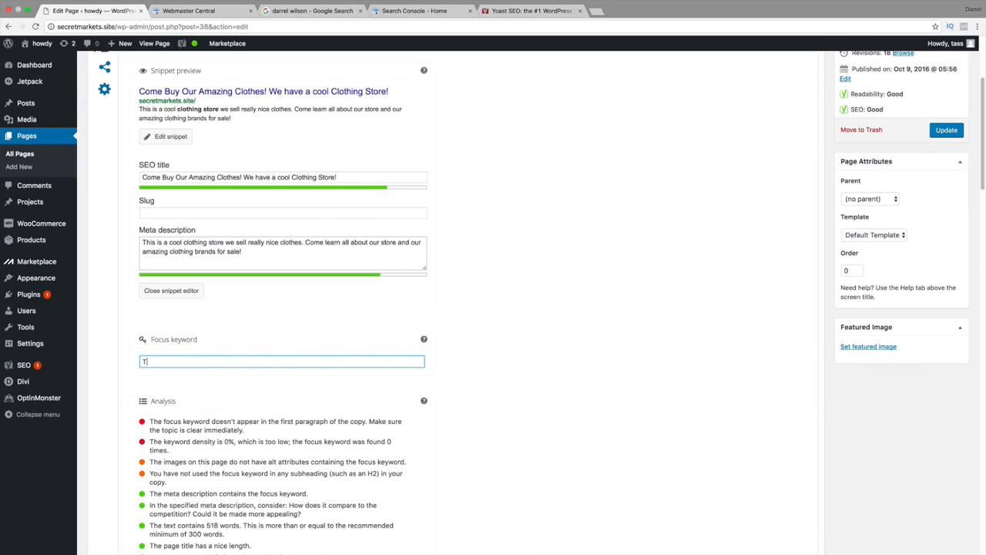
text(amale)
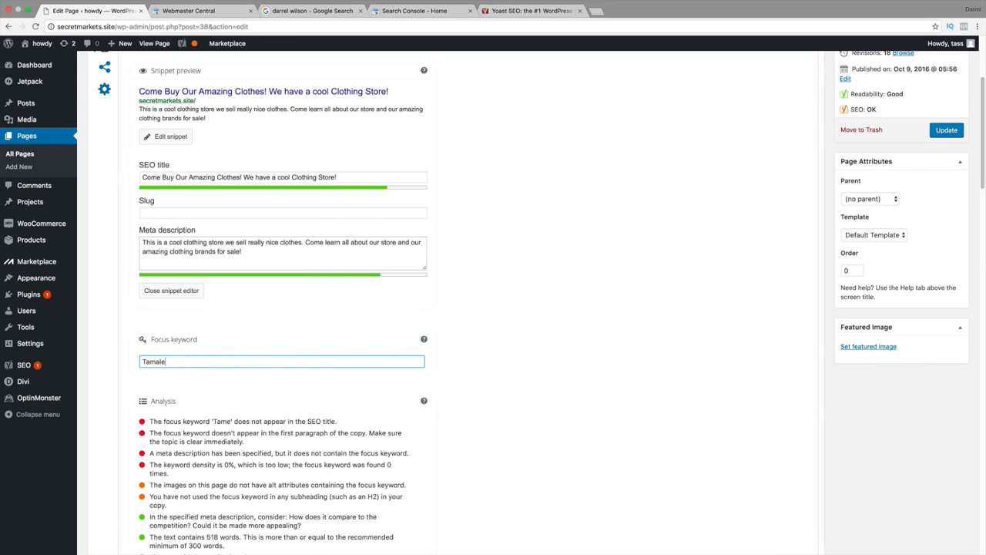
click(535, 349)
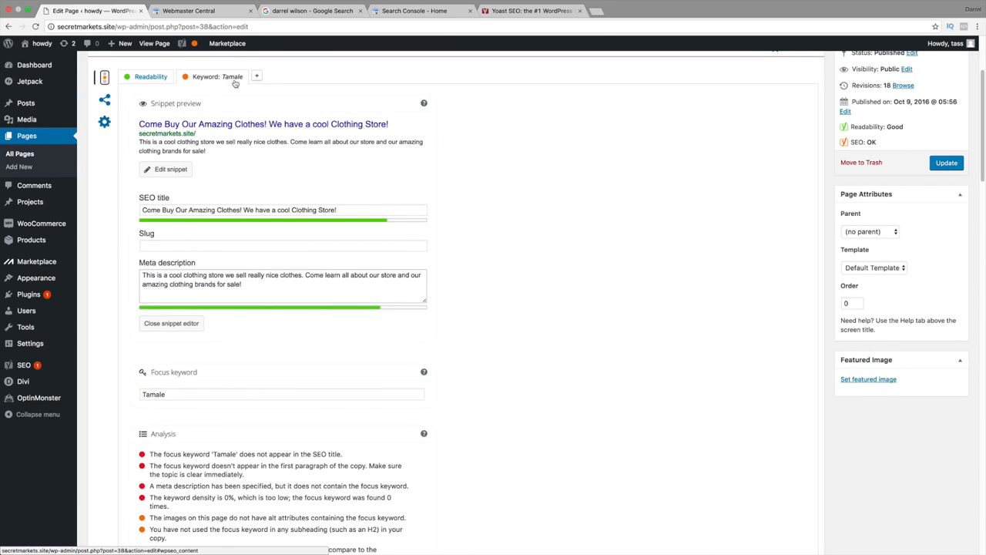
double_click(201, 393)
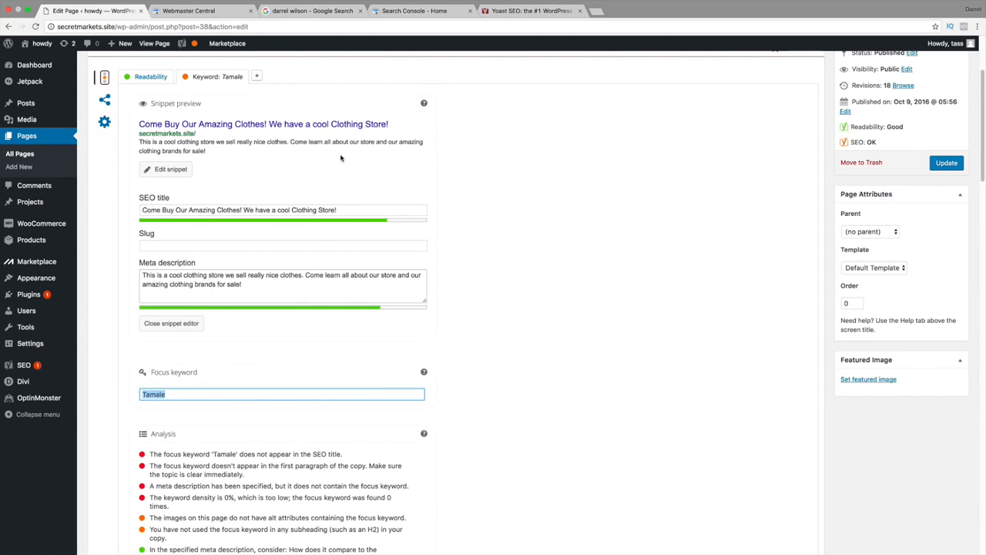
click(147, 78)
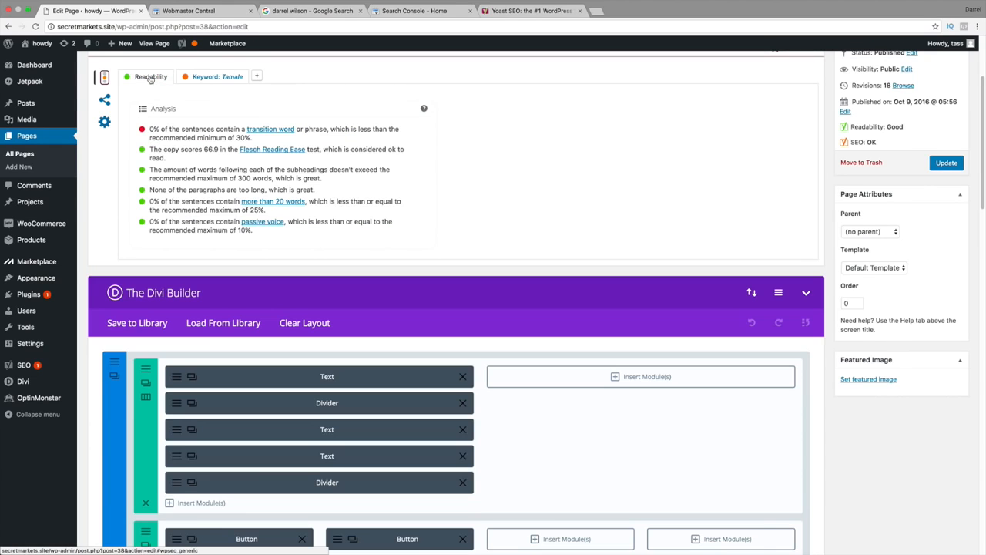
scroll(182, 204, up, 1)
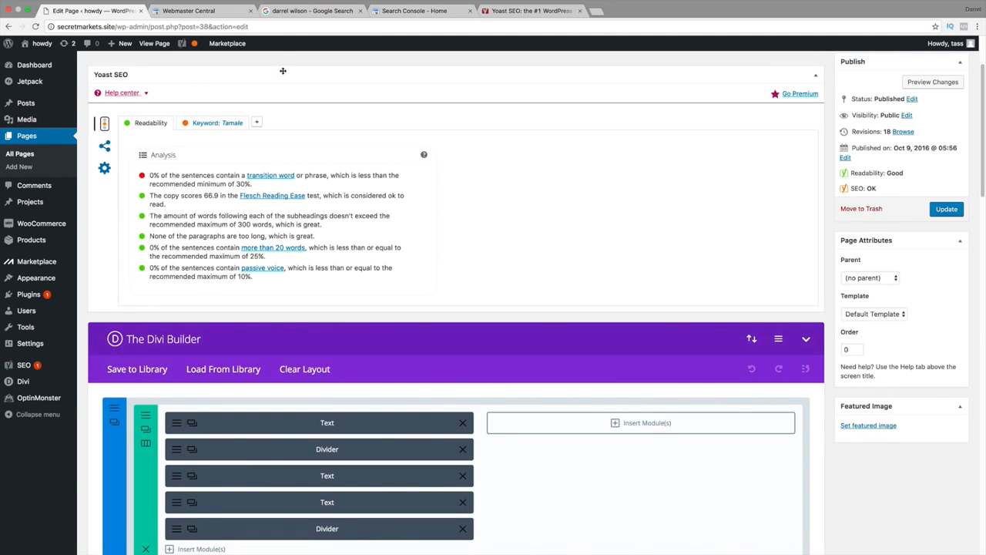
Switch to the Google search results page and load darrelwilson.com/seotutorial in its place.
click(286, 11)
click(288, 27)
text(darrelwilson.com/)
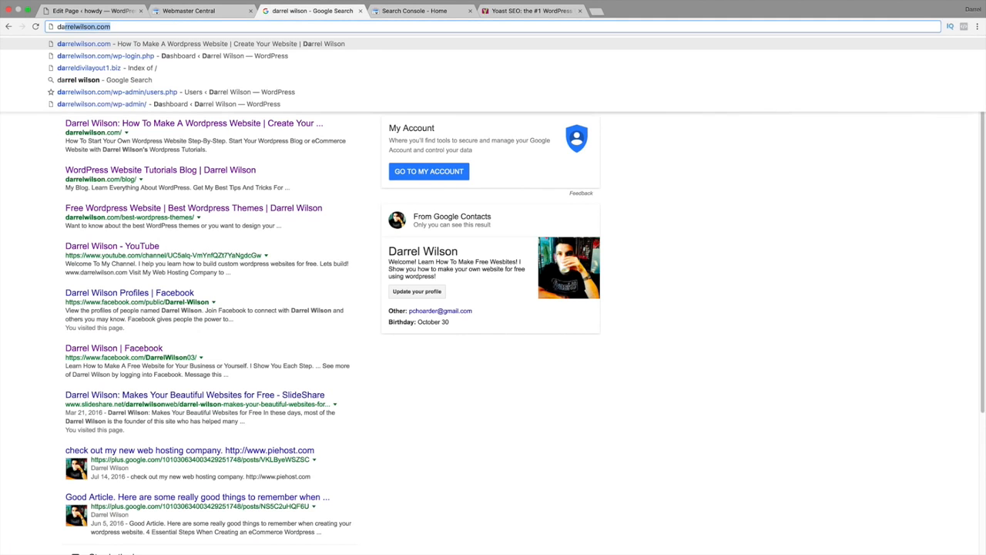
text(s)
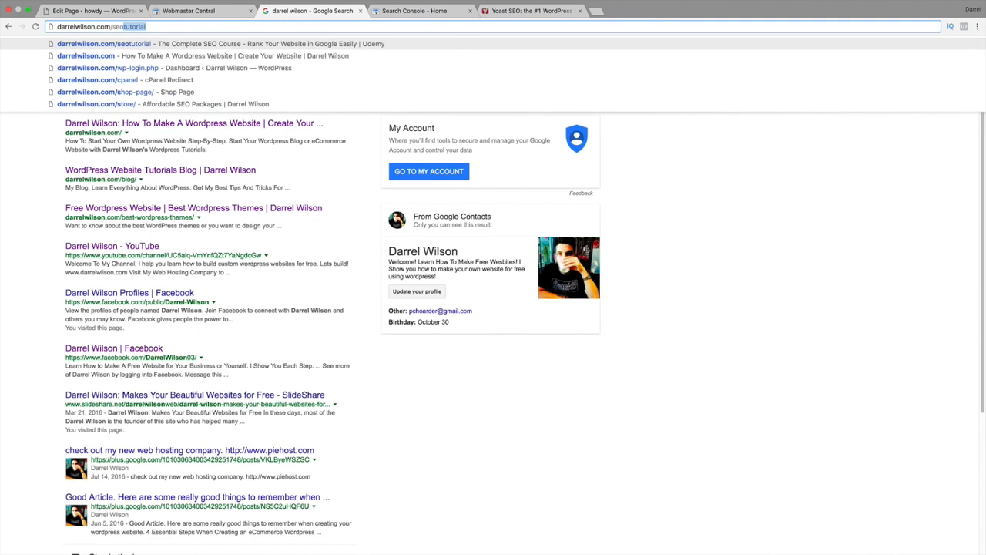
key(Return)
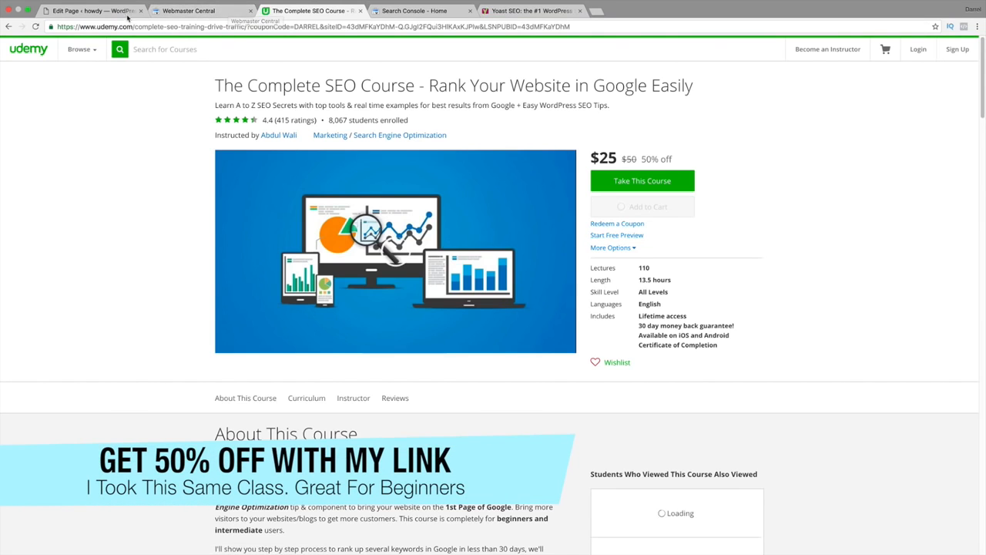
Go back to the Home page editor, view the Udemy SEO course page once more and return to the editor.
click(92, 11)
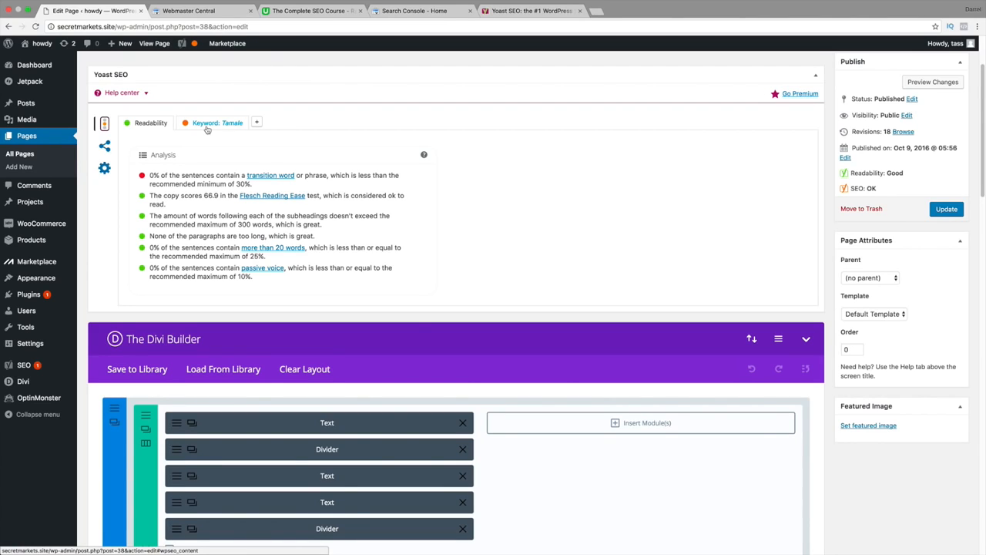
click(275, 11)
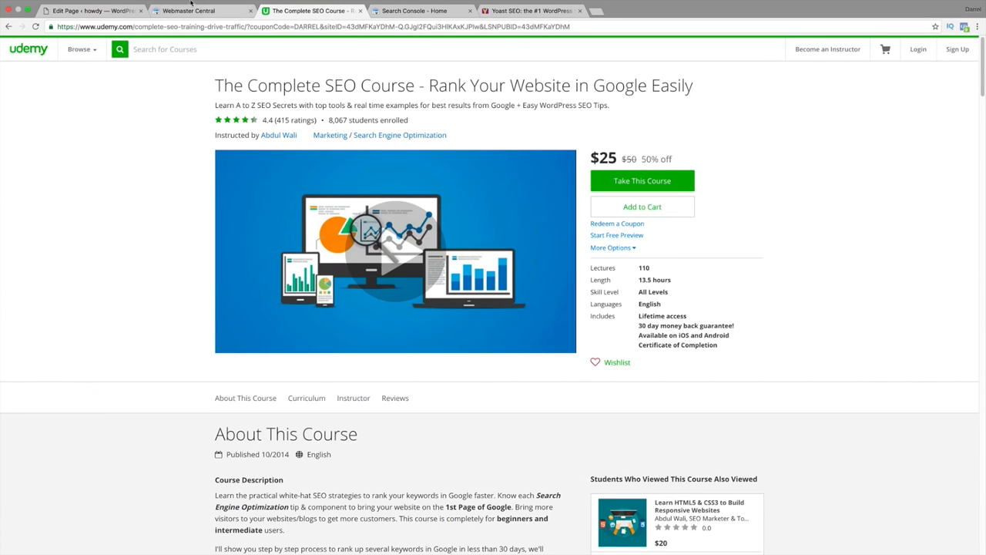
click(87, 21)
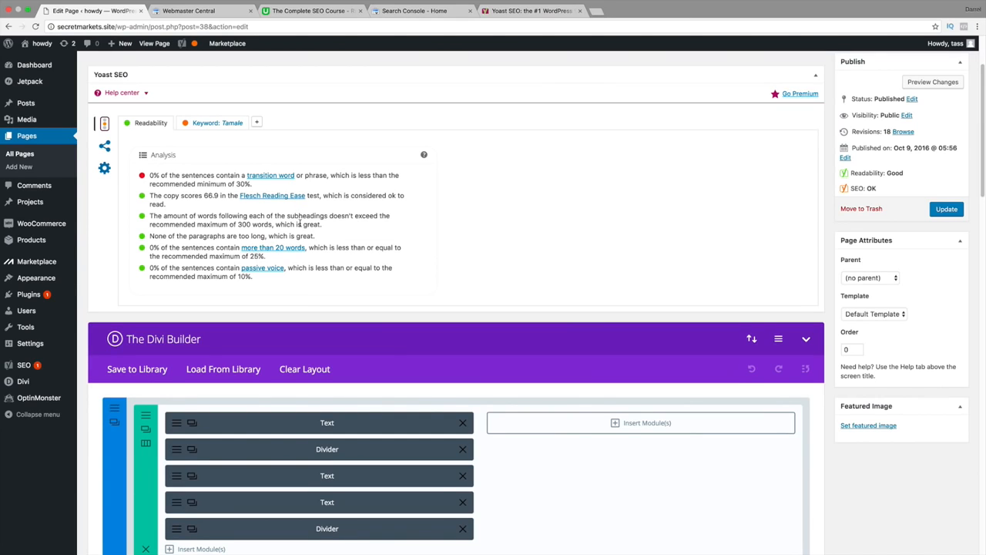
Examine the page's Facebook sharing fields, recommended image size and advanced robots settings, and return to its readability analysis.
click(106, 147)
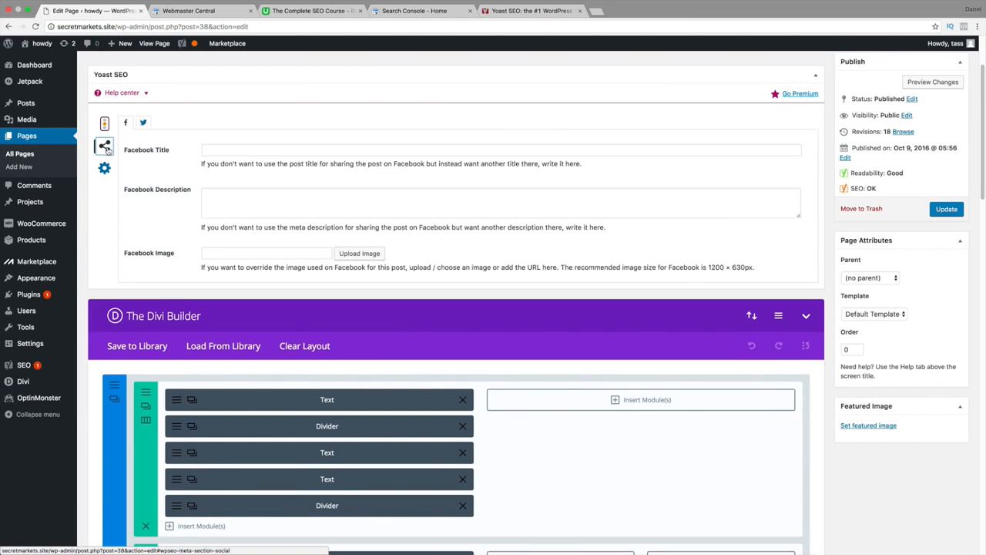
click(223, 148)
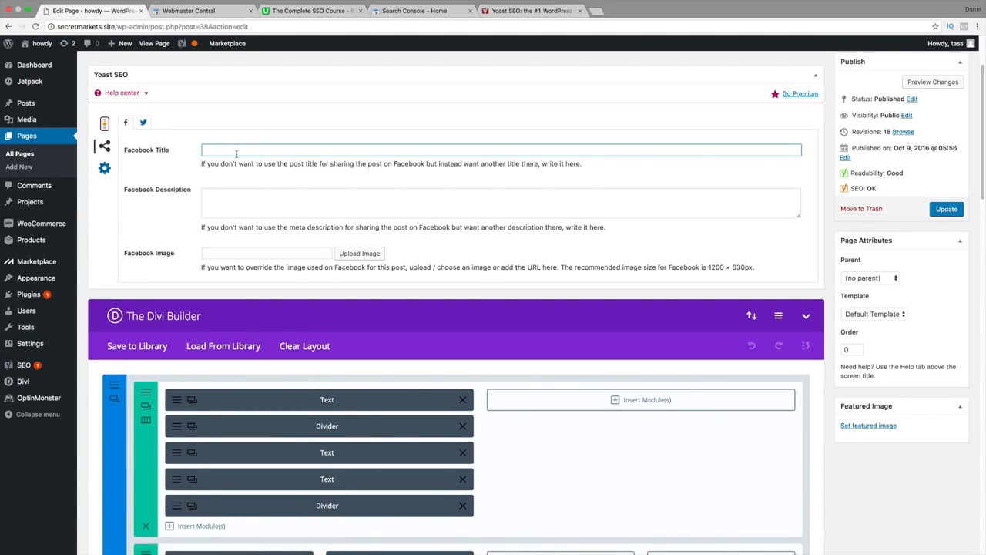
click(242, 202)
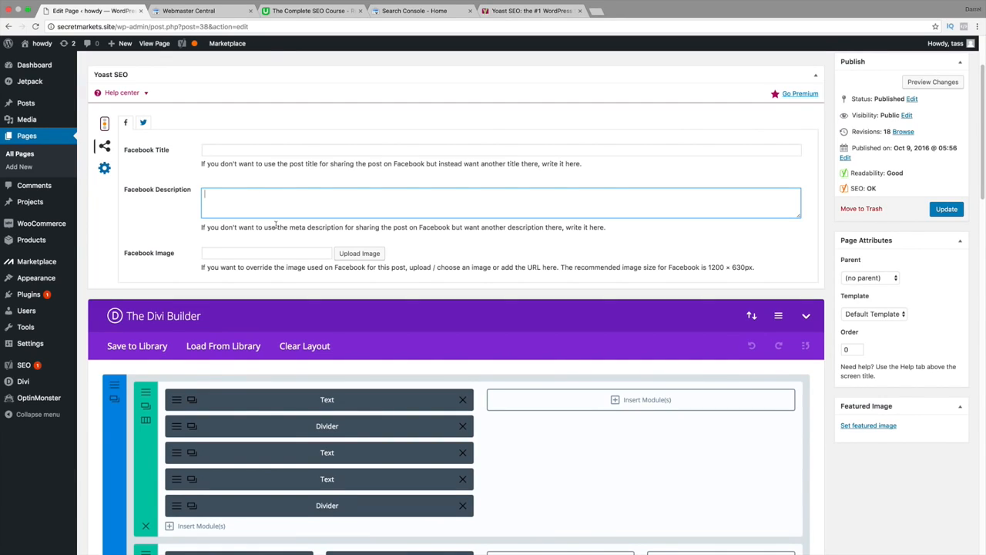
click(278, 254)
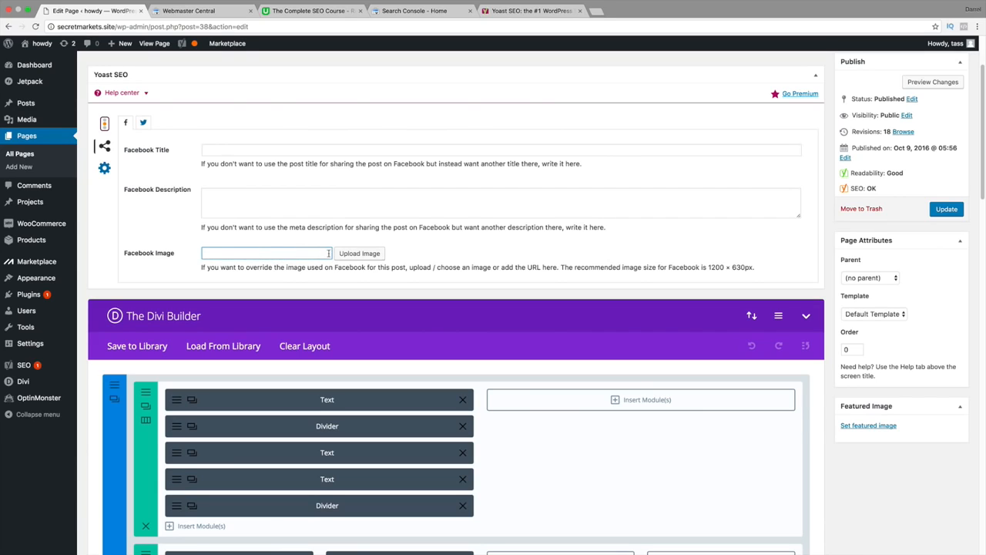
click(709, 266)
drag(709, 266, 756, 267)
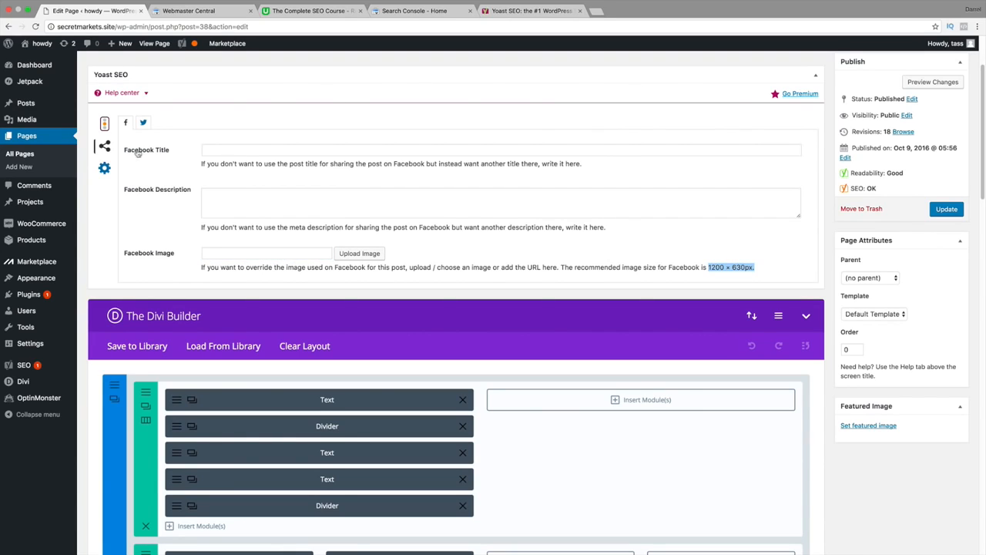
click(105, 168)
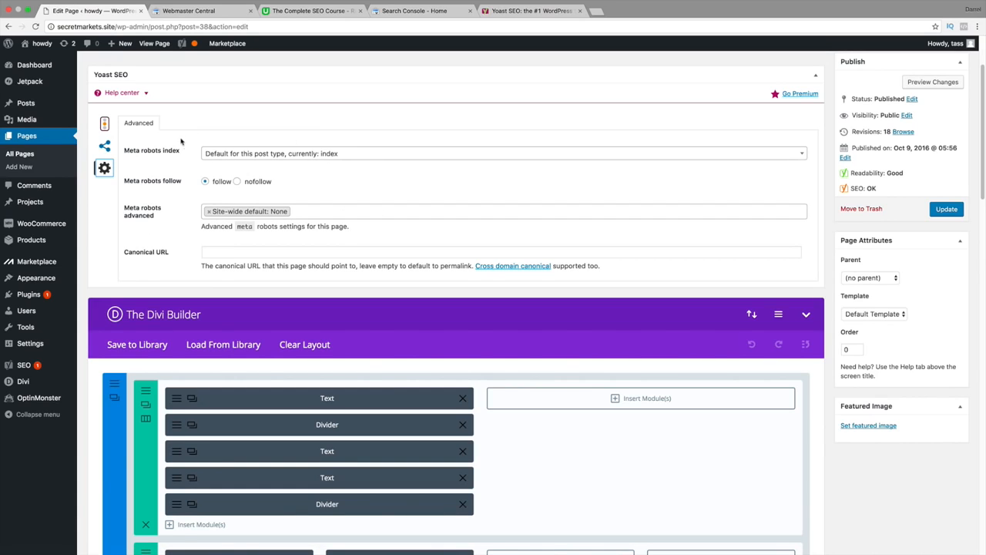
click(107, 125)
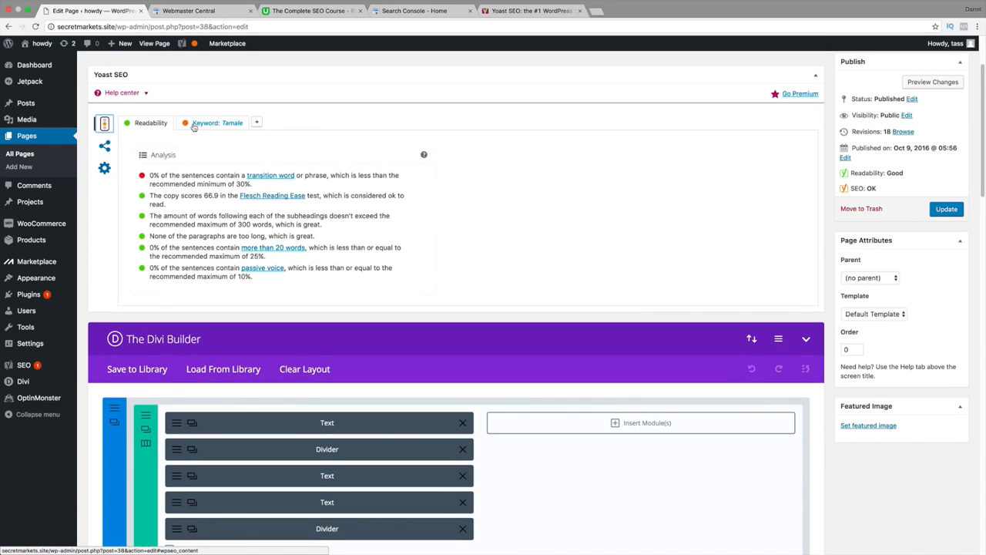
Open Yoast's Titles & Metas settings, view the homepage section and bring up the post type templates.
mouse_move(29, 367)
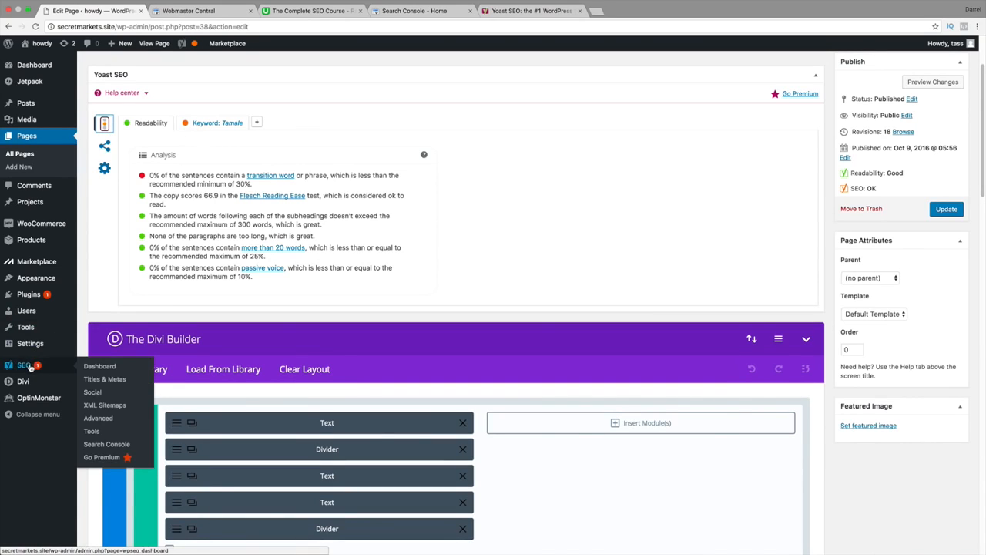
click(107, 377)
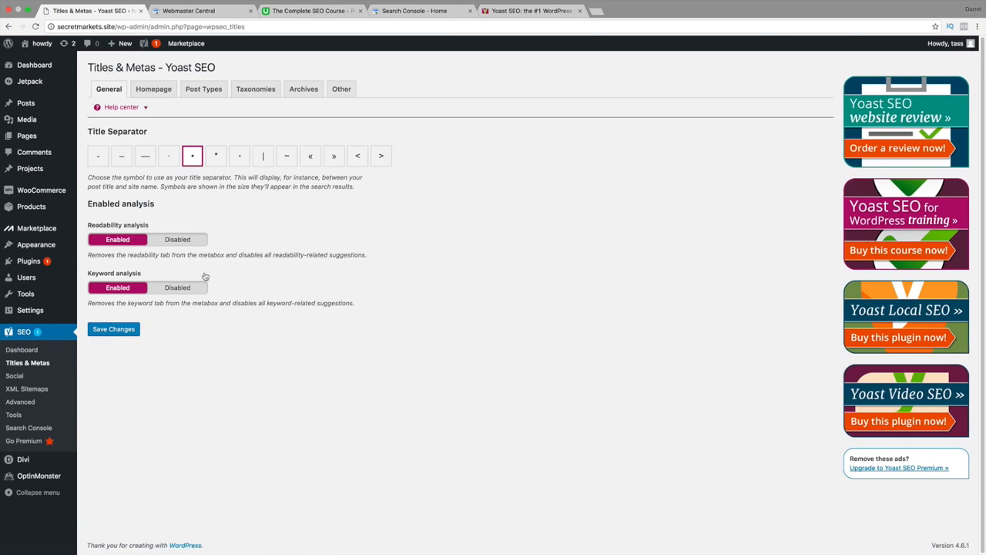
click(158, 90)
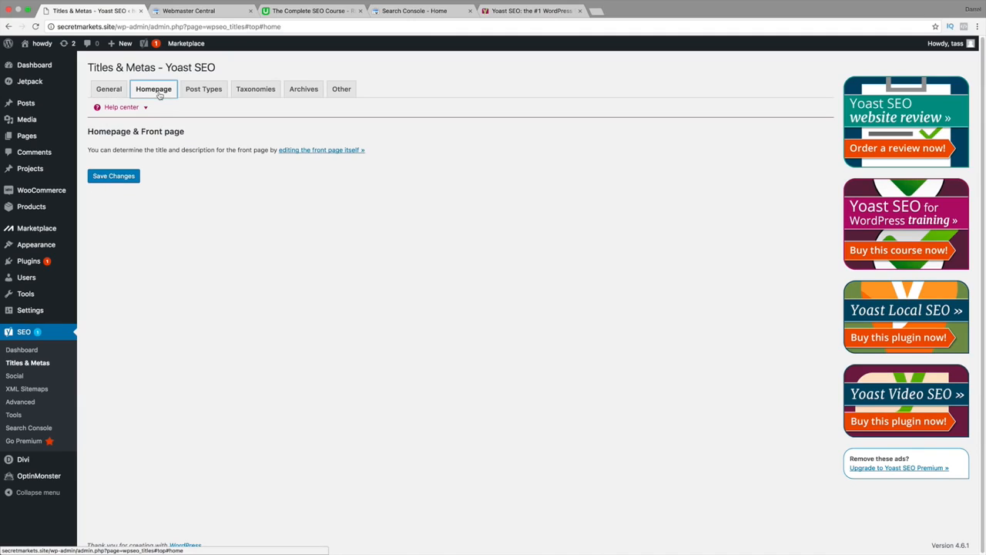
click(204, 93)
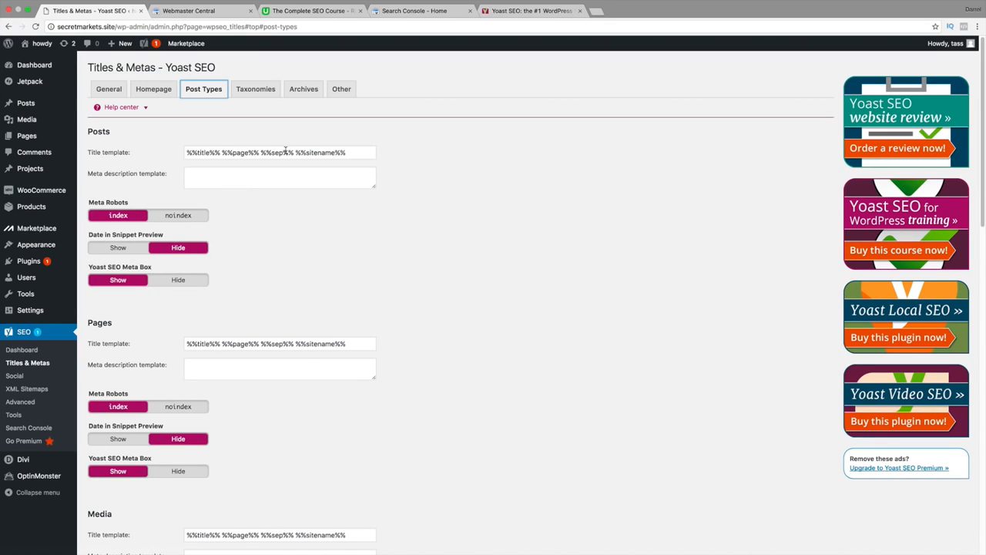
Shorten the Posts title template to %%title%% by removing the page, separator and site name variables.
drag(357, 151, 223, 150)
key(BackSpace)
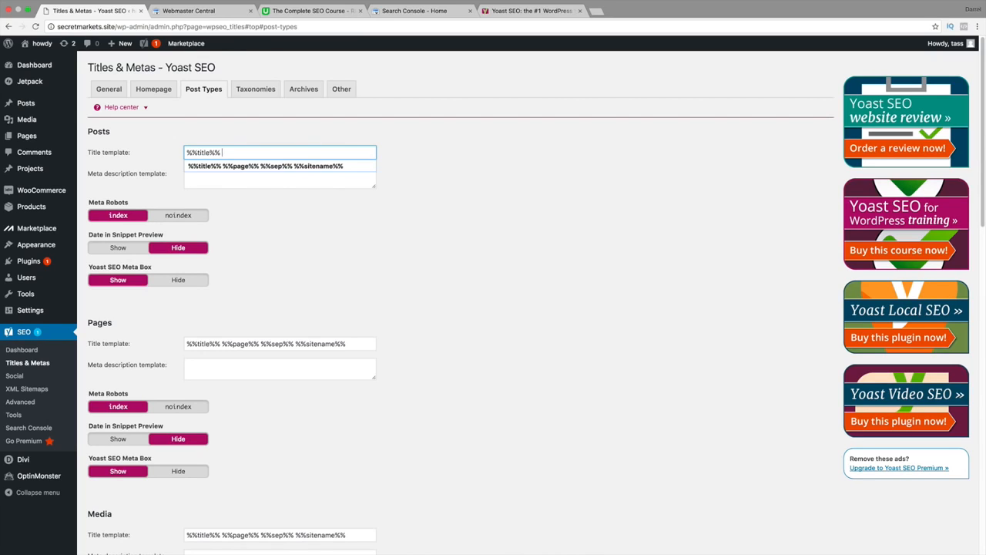
key(Tab)
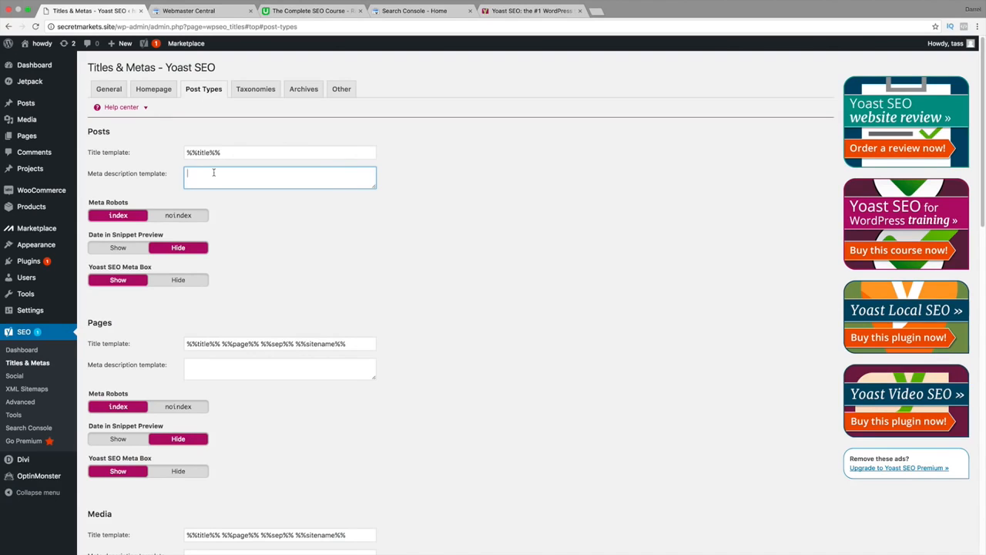
Look up the basic variables in the help center and copy %%excerpt%%.
click(146, 109)
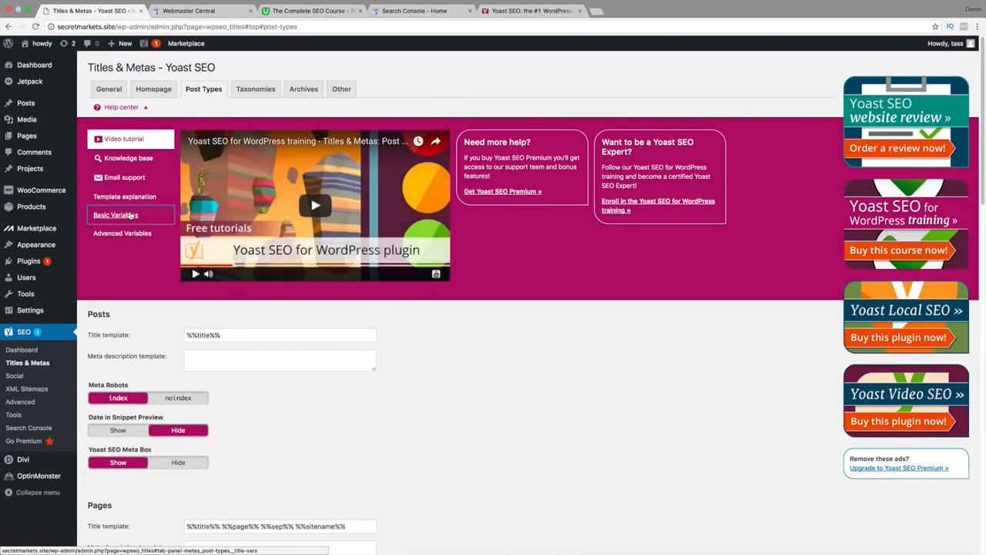
click(131, 216)
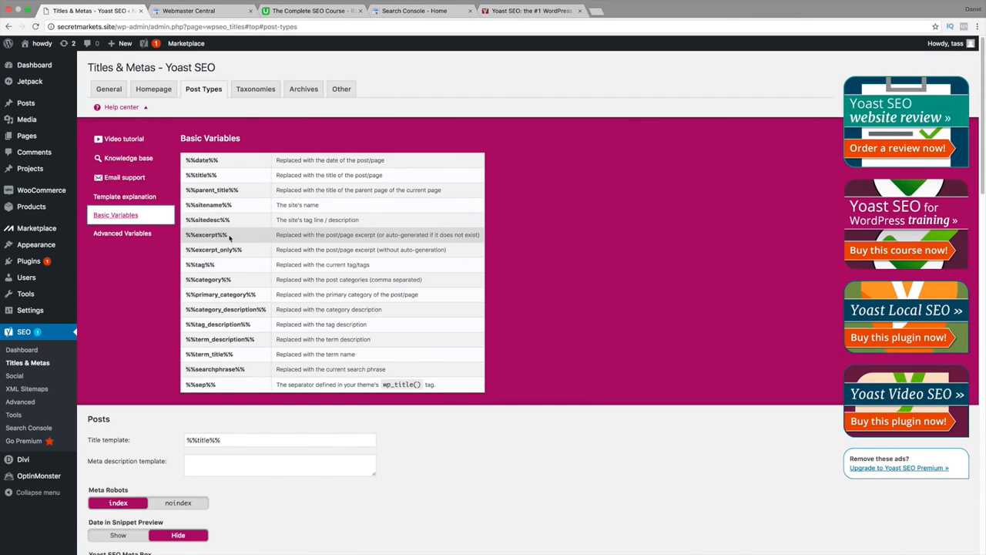
drag(229, 238, 187, 237)
right_click(190, 238)
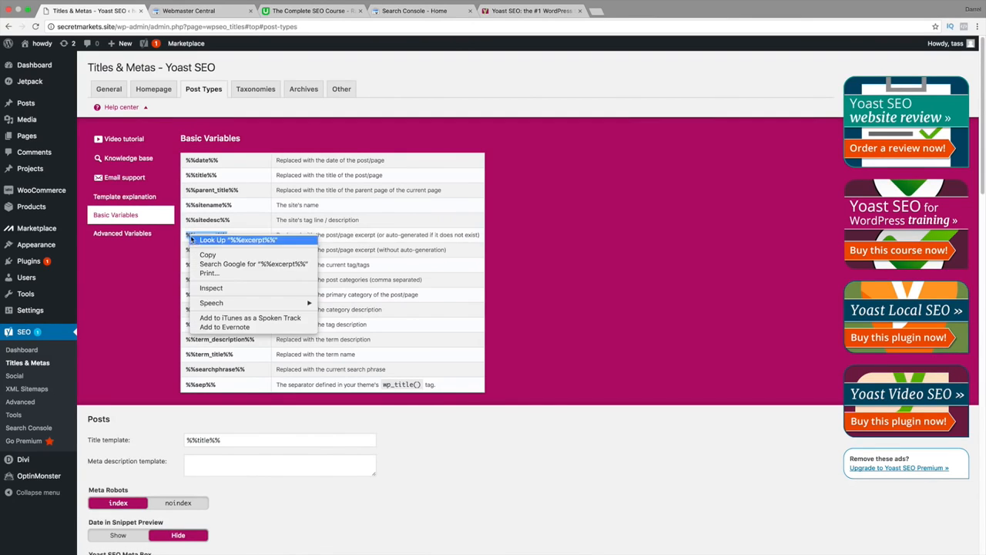
click(206, 254)
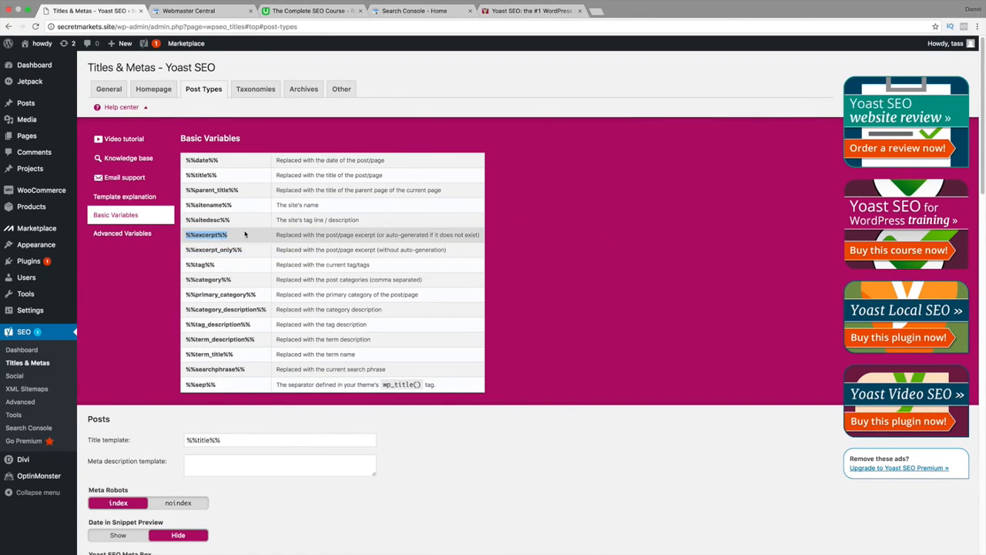
Close the help center and paste %%excerpt%% as the Posts meta description template.
click(146, 109)
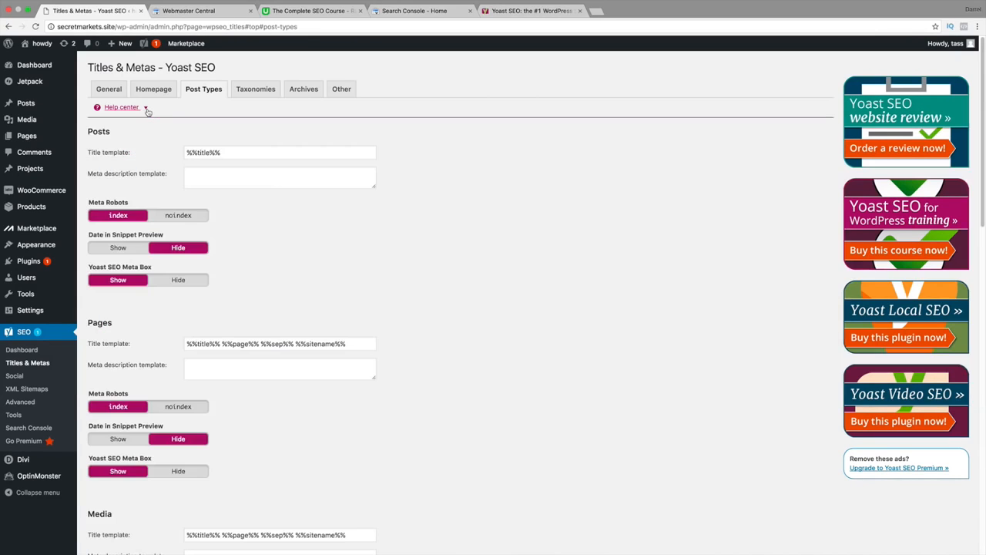
click(205, 176)
right_click(205, 178)
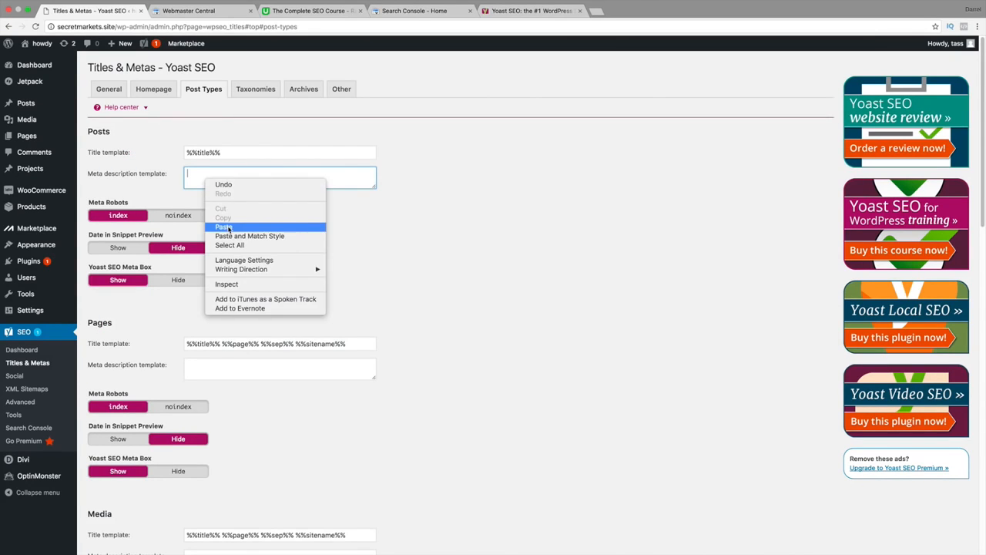
click(228, 228)
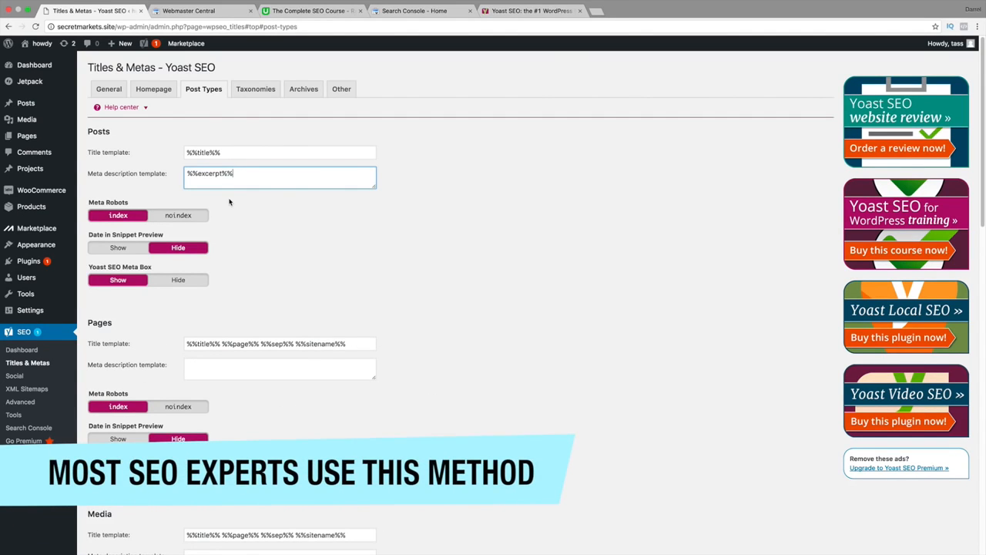
key(shift+Tab)
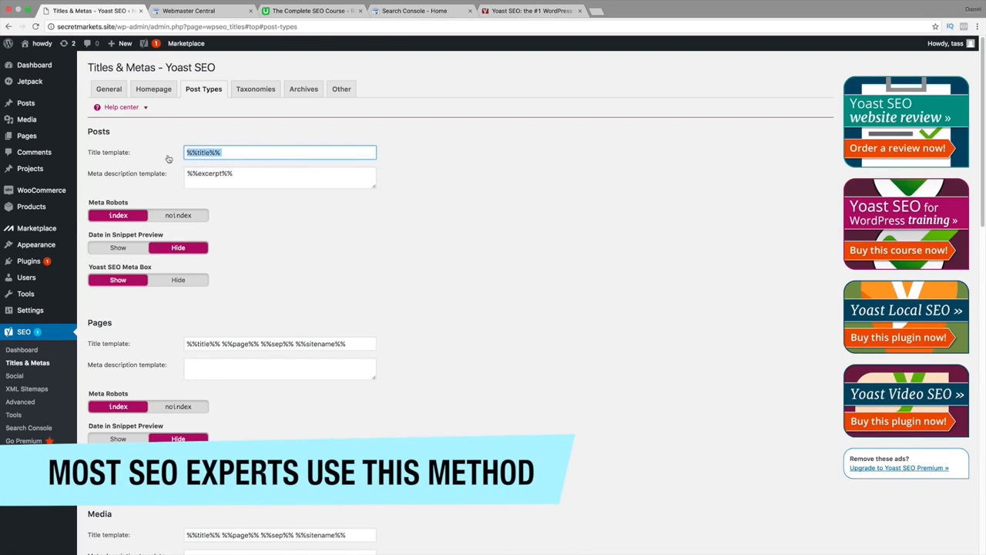
key(Tab)
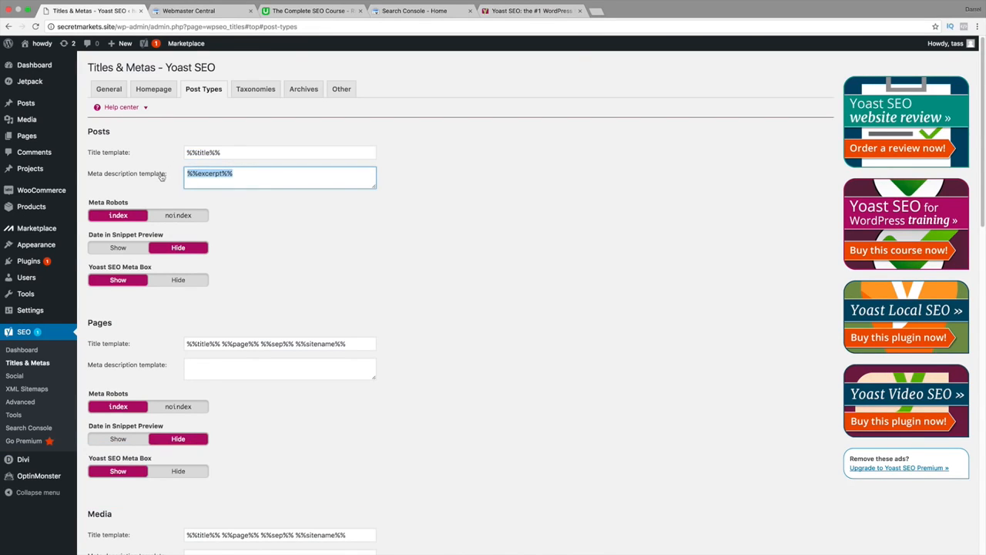
drag(315, 347, 343, 349)
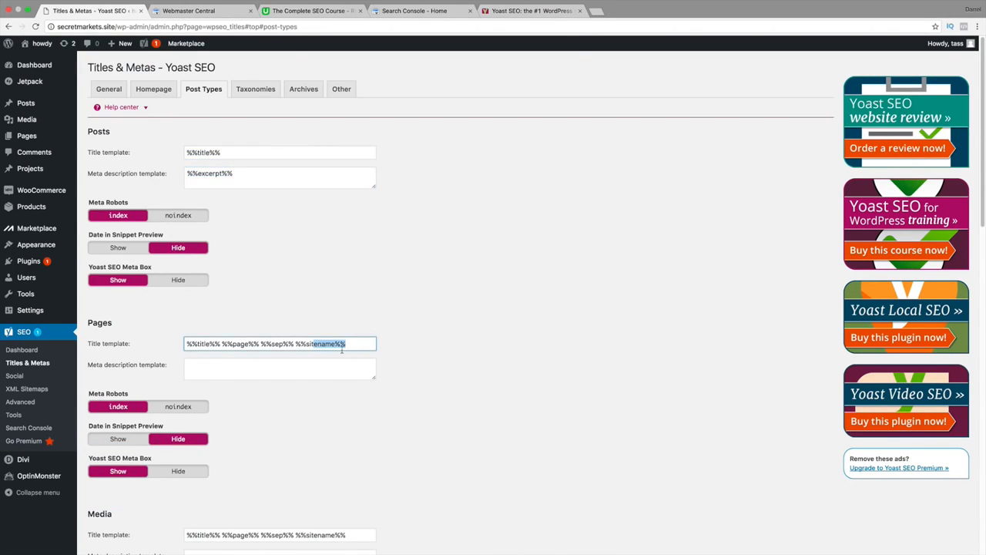
click(270, 349)
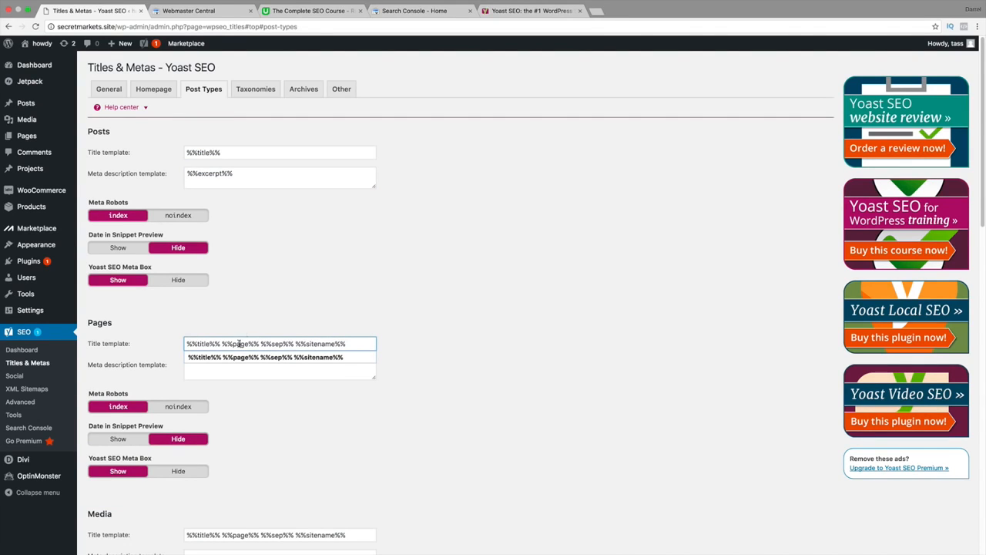
Load google.com in place of the Yoast plugin page, search for coffee mugs and highlight the Overstock result's description.
click(500, 12)
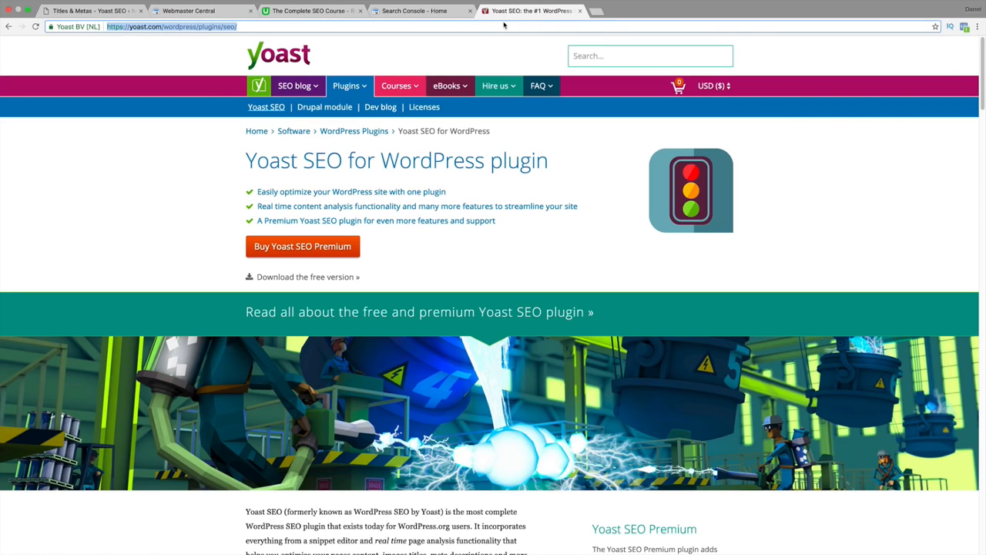
text(google.com)
key(Return)
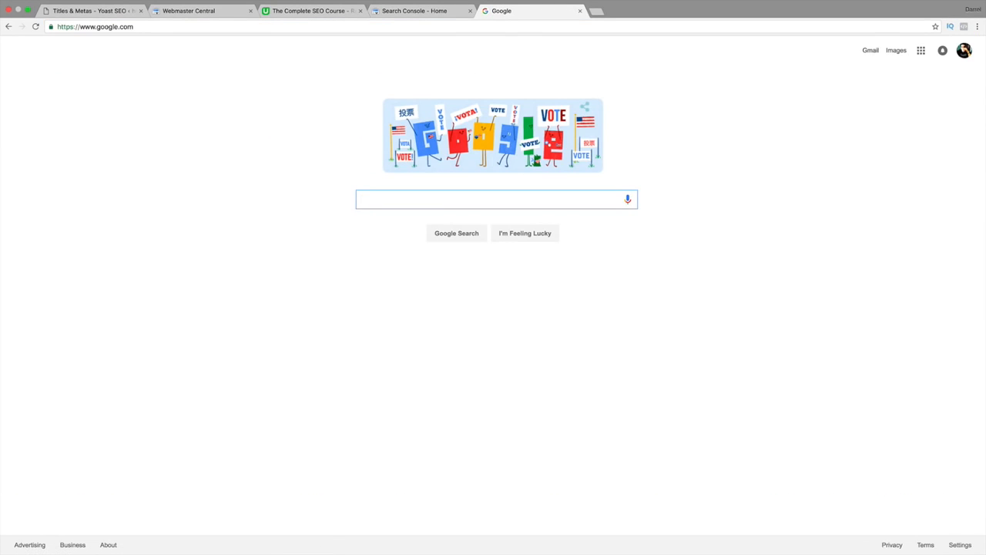
text(coofee muyg)
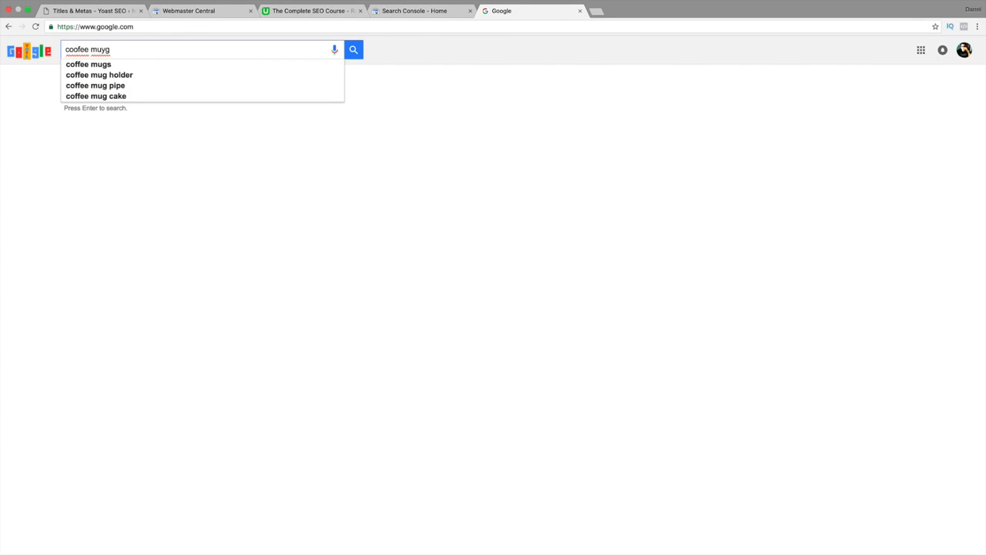
key(Down)
key(Return)
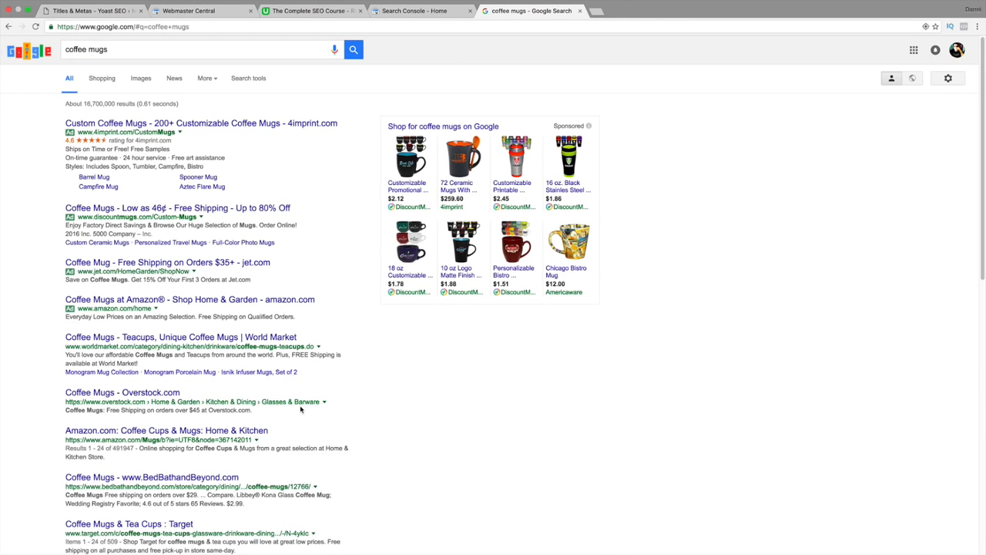
scroll(301, 408, down, 1)
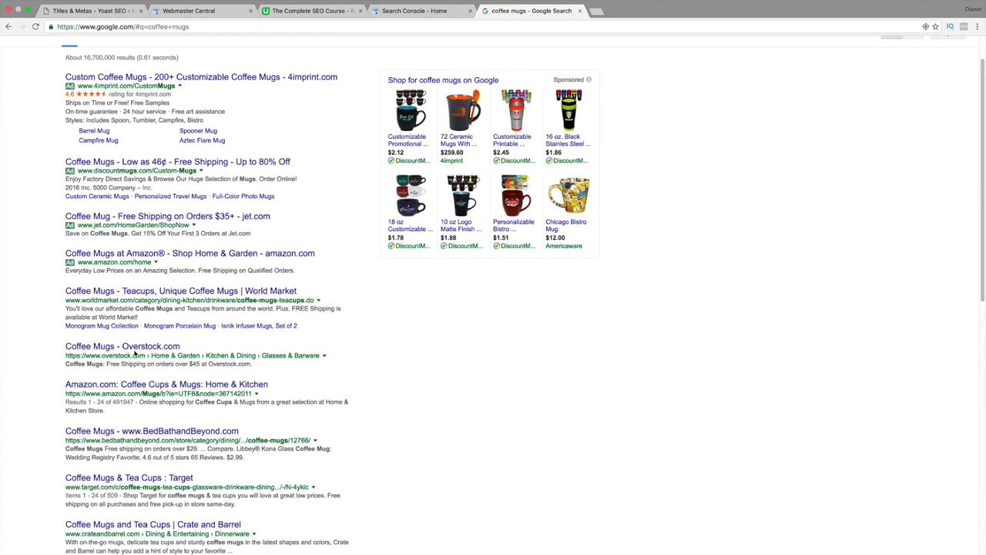
drag(252, 366, 77, 363)
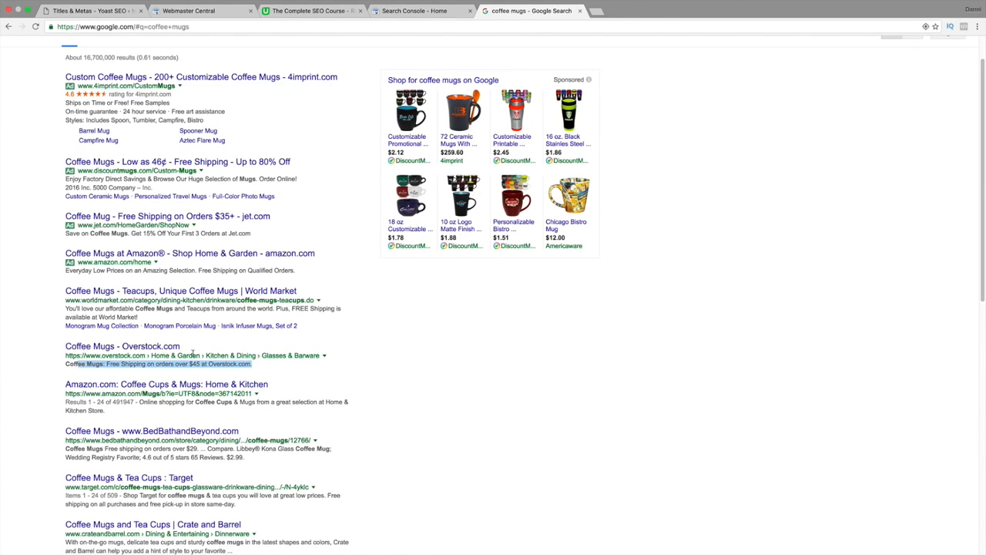
Return to the Titles & Metas settings and review the Posts title and meta description templates.
click(89, 11)
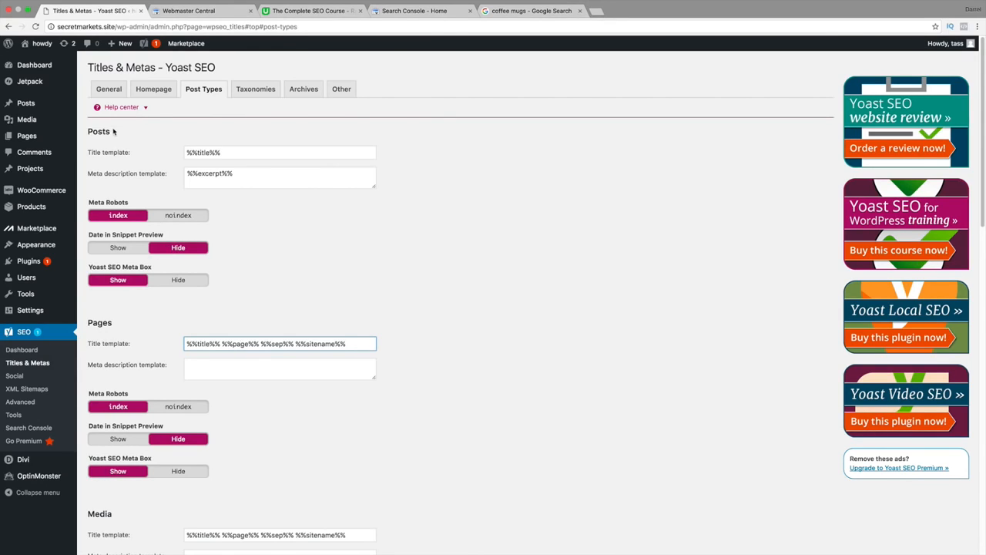
drag(114, 132, 86, 133)
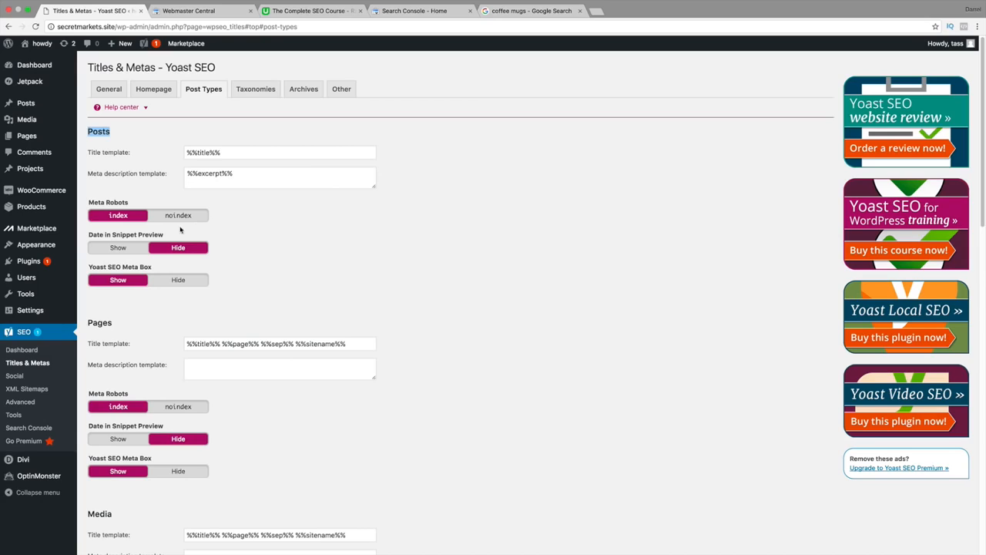
click(232, 153)
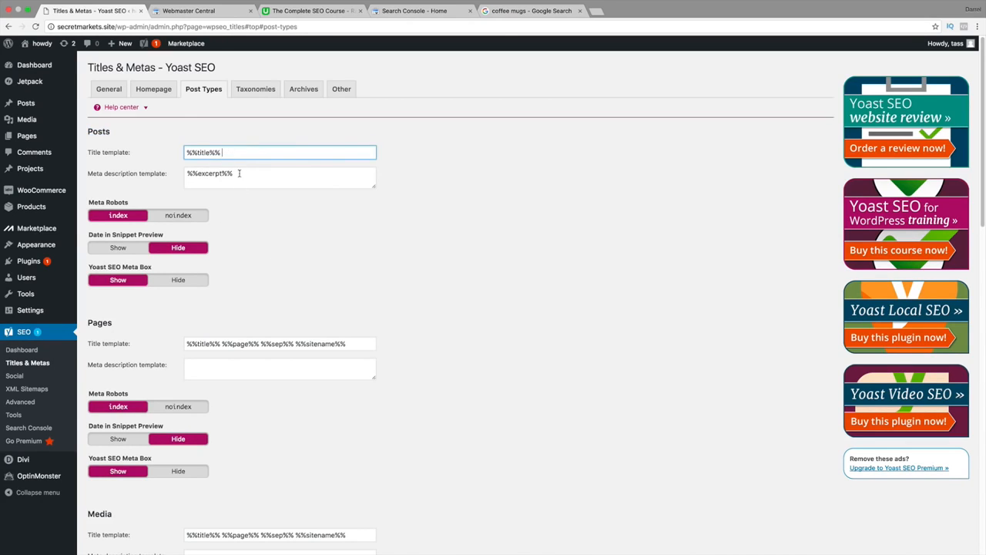
click(240, 174)
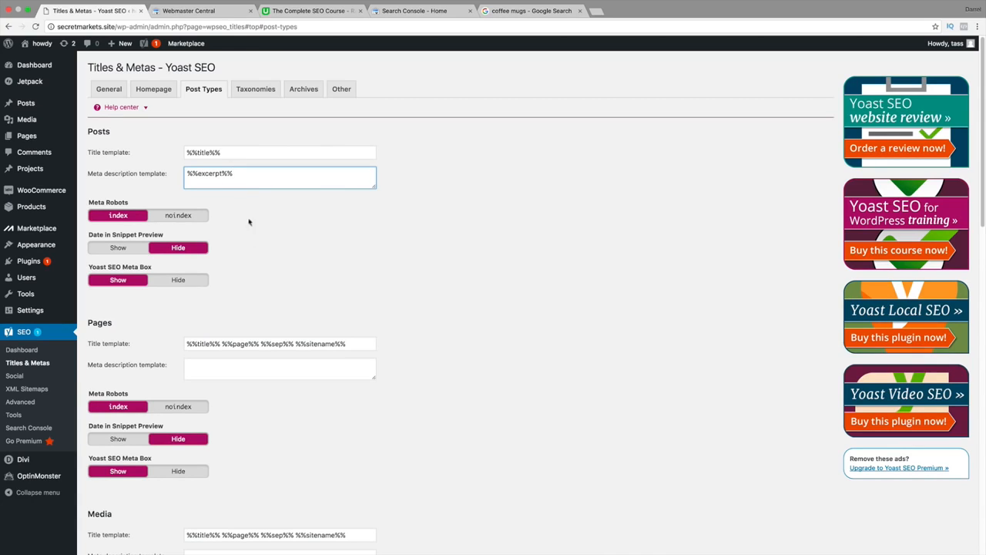
Shorten the Pages title template to %%title%%.
drag(349, 344, 222, 341)
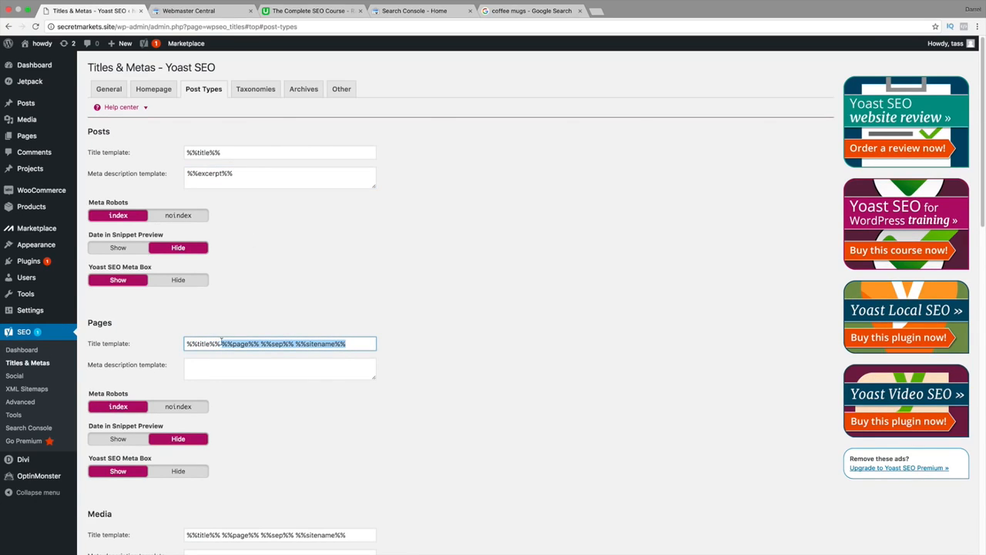
key(BackSpace)
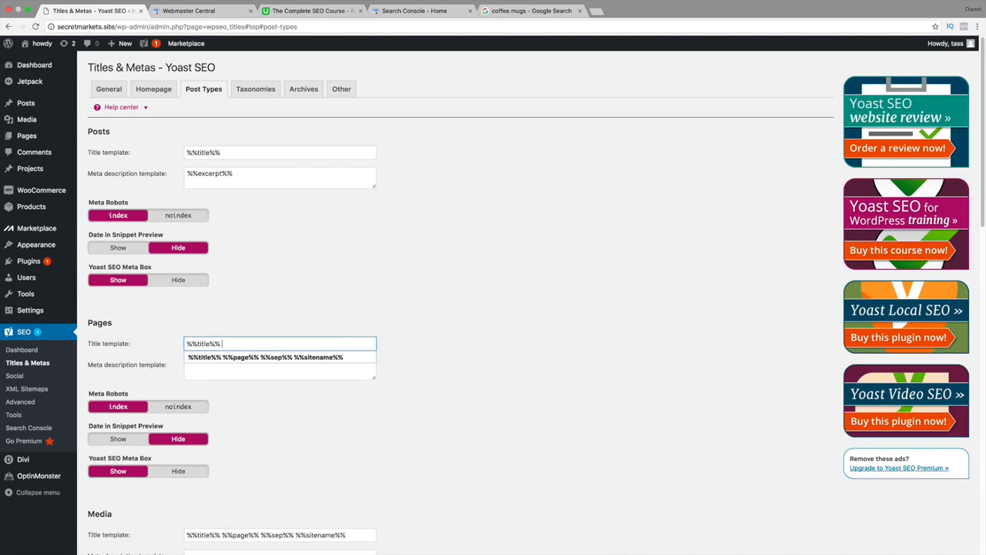
key(BackSpace)
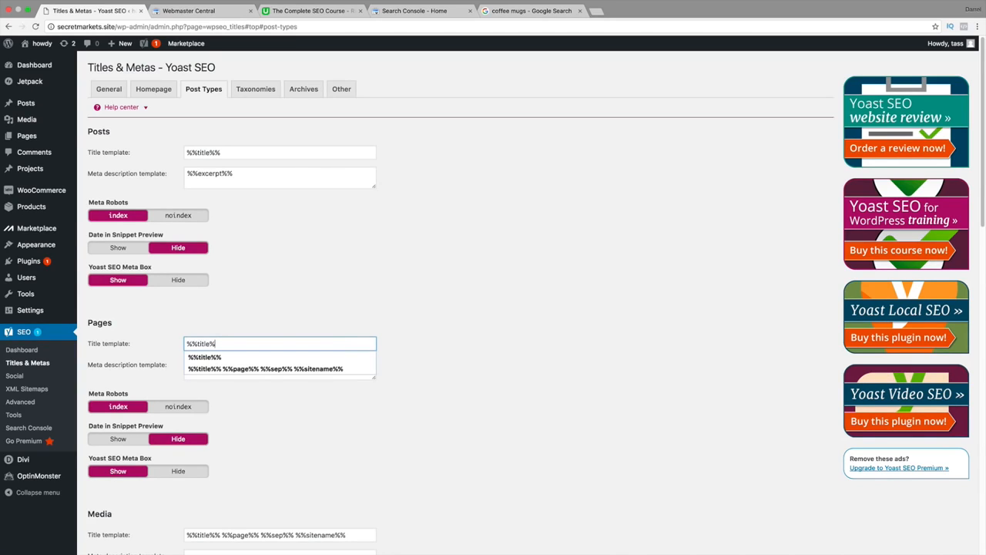
text(%)
key(Tab)
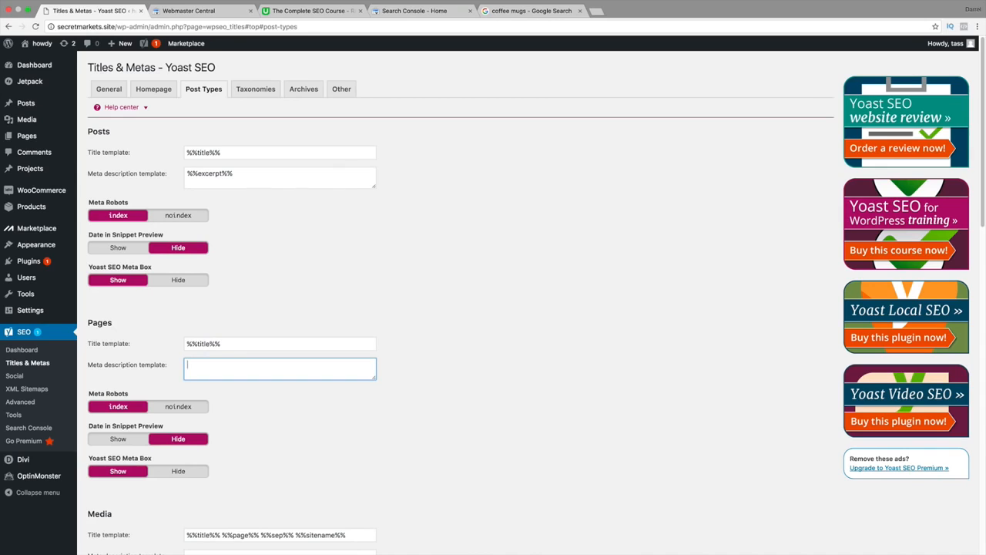
Copy %%excerpt%% from the Posts meta description template into the Pages meta description template.
click(216, 176)
triple_click(216, 174)
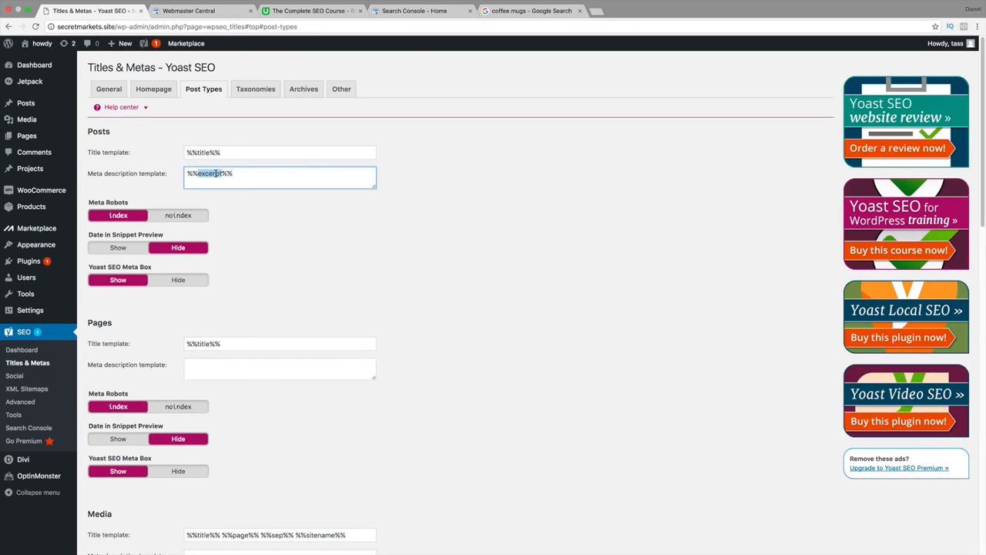
right_click(216, 173)
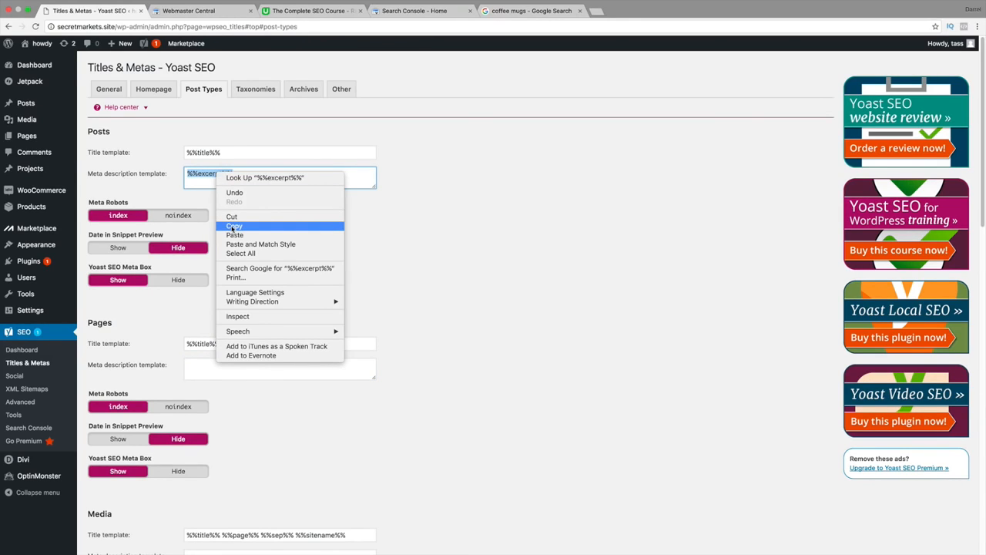
click(232, 227)
click(229, 365)
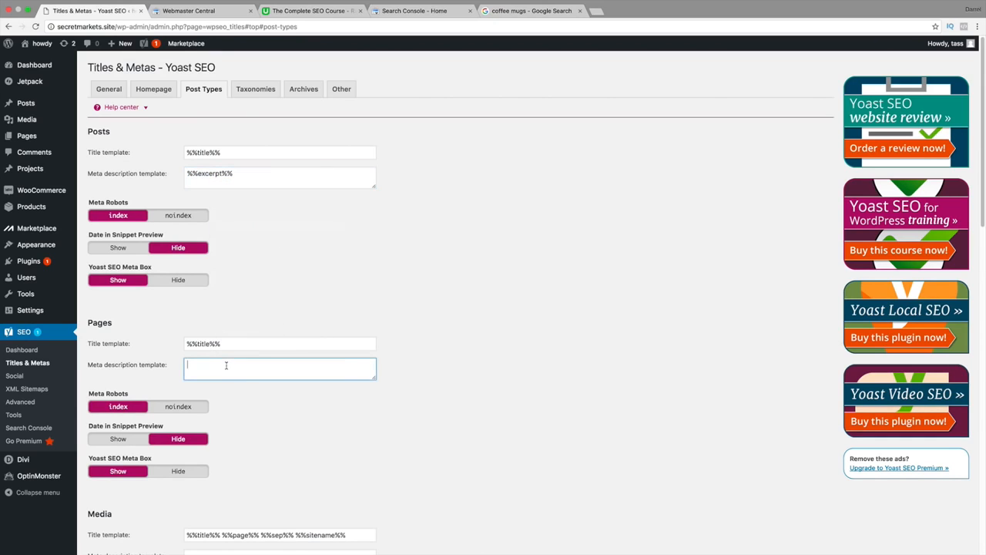
right_click(228, 365)
click(245, 412)
Check the basic variables in the help center and review the Media, Projects and Products title and meta description templates.
click(147, 110)
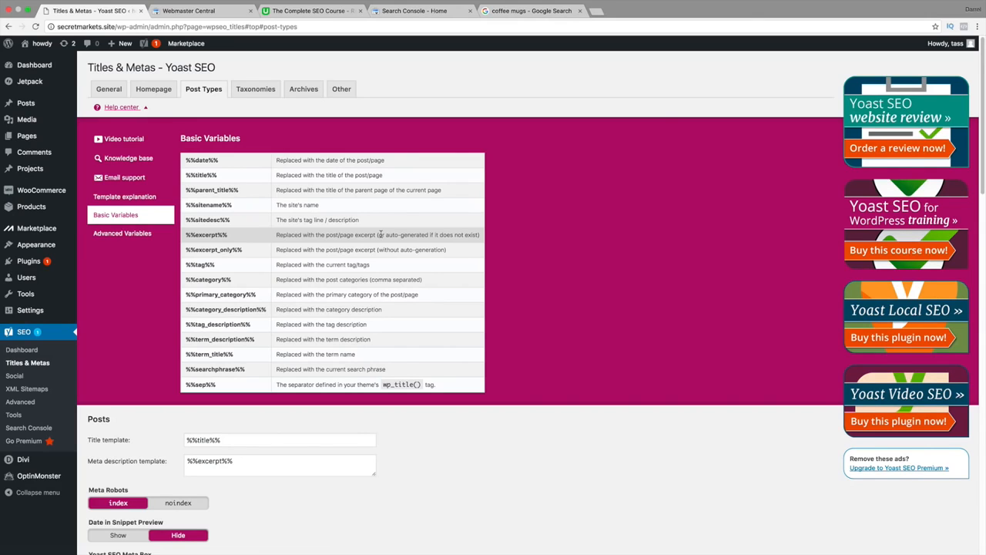
click(145, 107)
scroll(220, 227, down, 5)
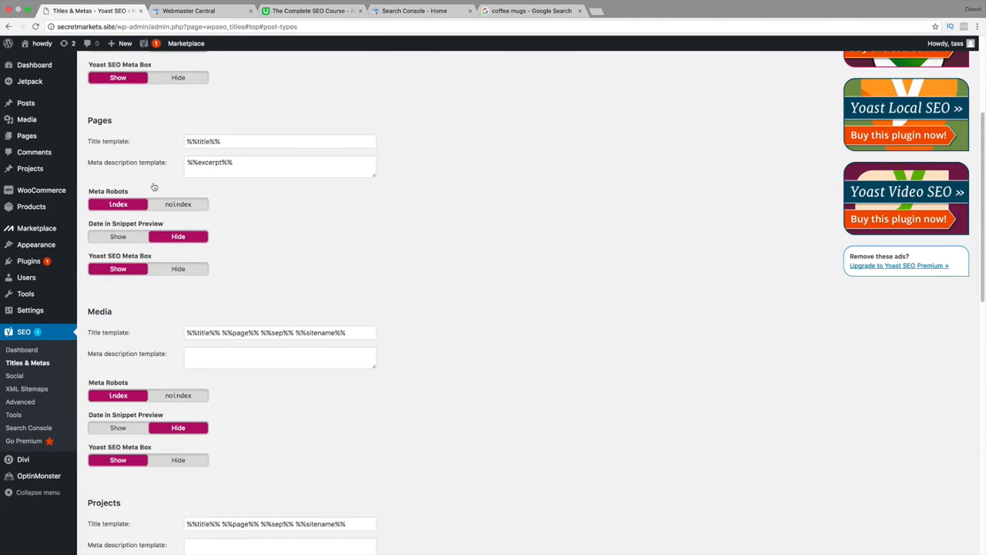
scroll(173, 204, down, 2)
scroll(171, 312, down, 4)
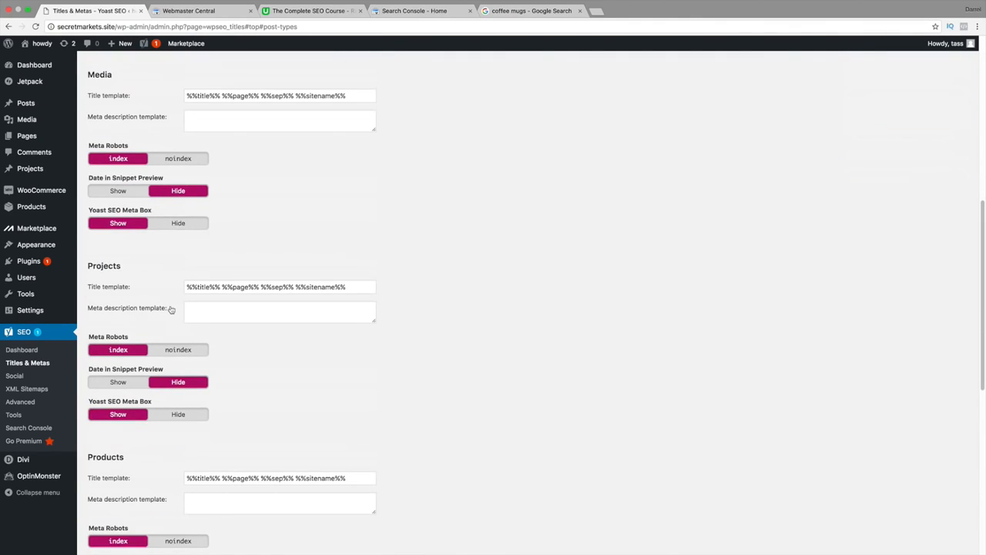
click(303, 288)
click(285, 313)
scroll(288, 315, down, 2)
scroll(286, 314, down, 2)
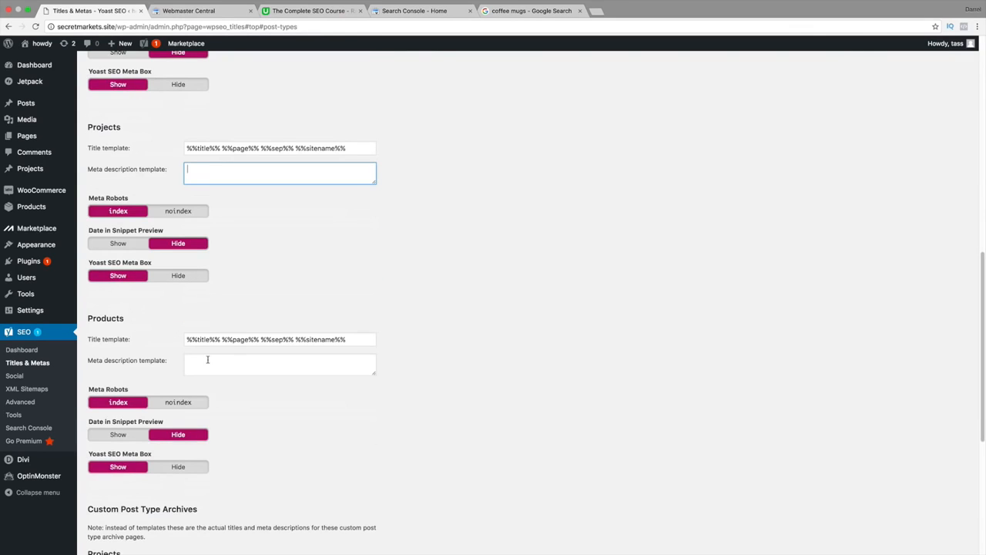
click(233, 339)
click(233, 358)
scroll(233, 356, down, 5)
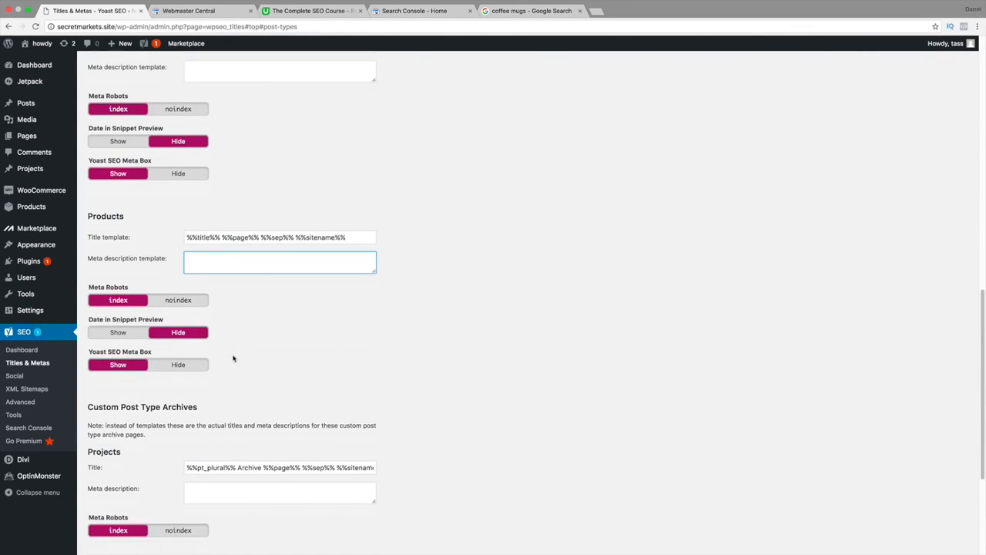
Review the Projects and Products titles under Custom Post Type Archives and save the post type settings.
scroll(188, 383, down, 1)
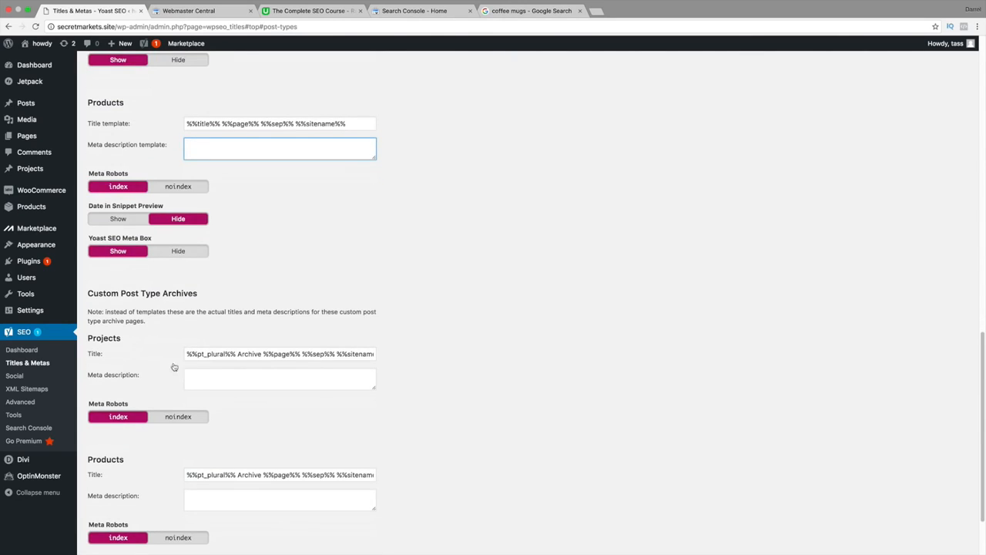
drag(121, 293, 186, 293)
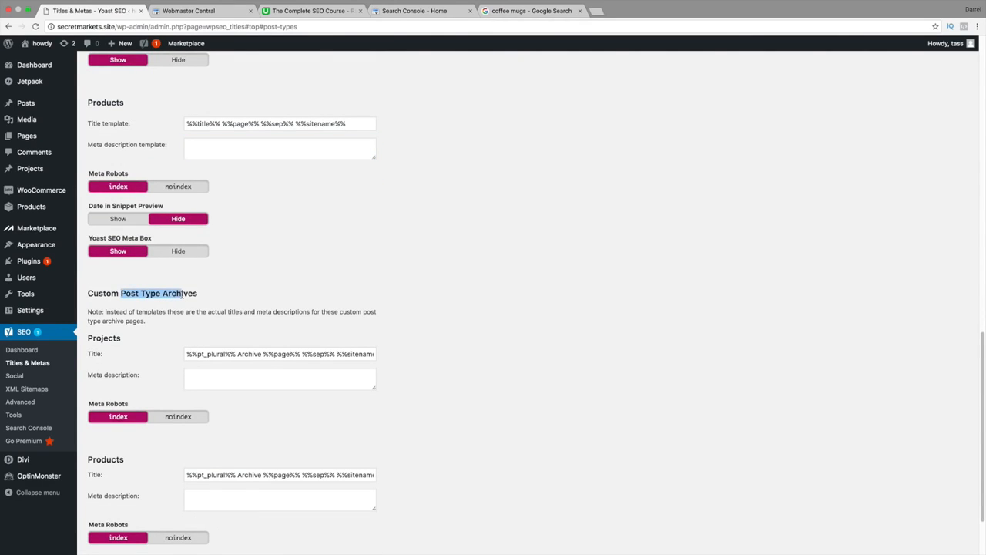
click(196, 354)
scroll(204, 360, down, 2)
click(223, 400)
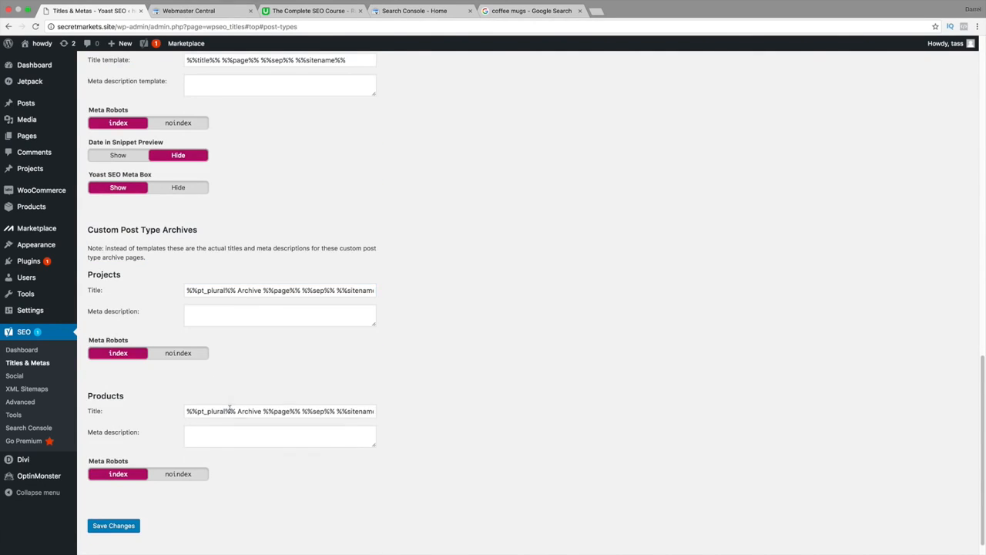
click(223, 409)
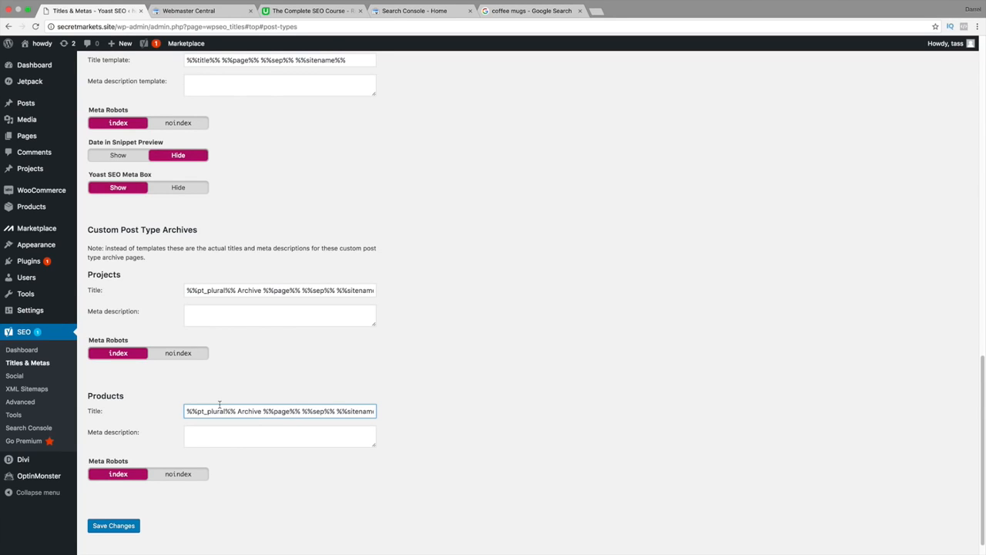
click(130, 527)
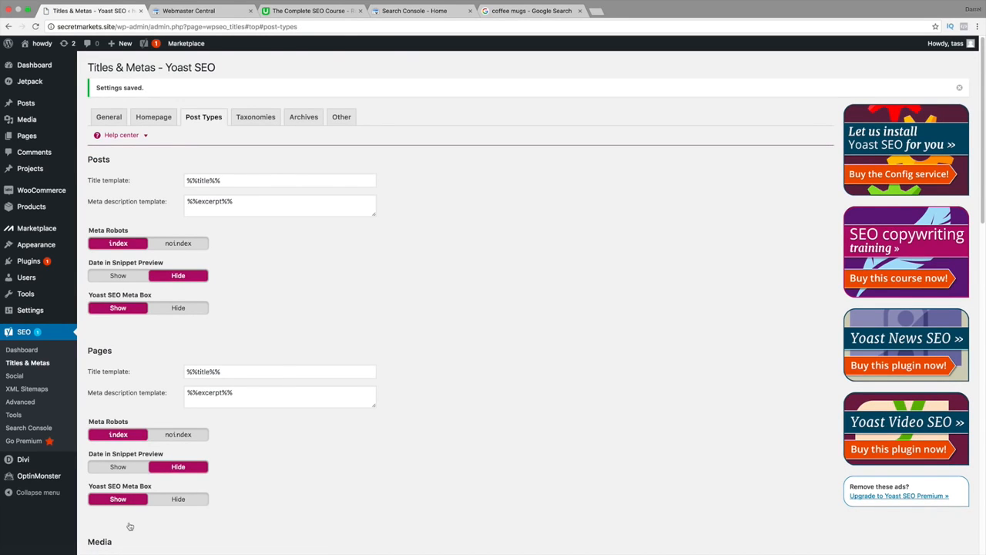
Open the Taxonomies settings and examine the title templates for Categories and Tags.
click(253, 117)
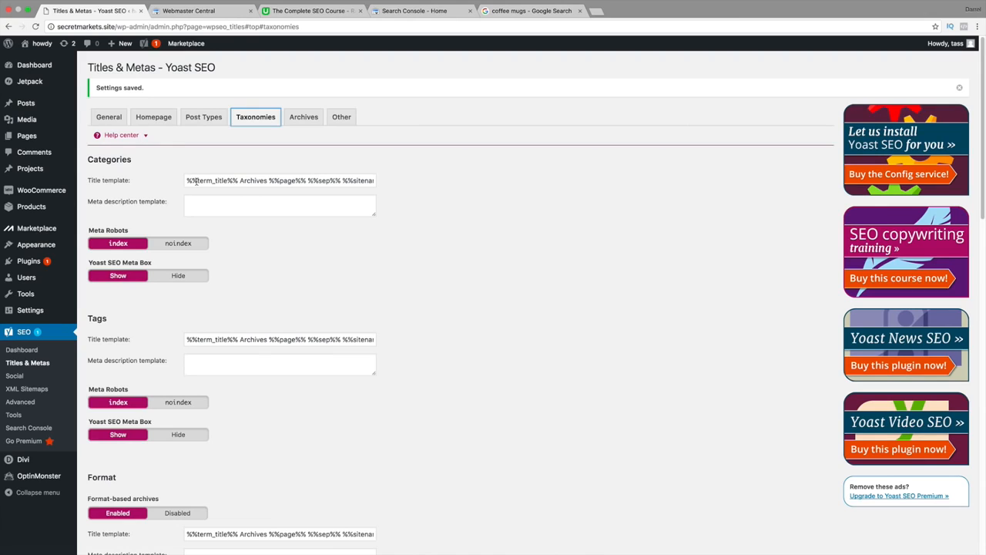
drag(197, 180, 400, 181)
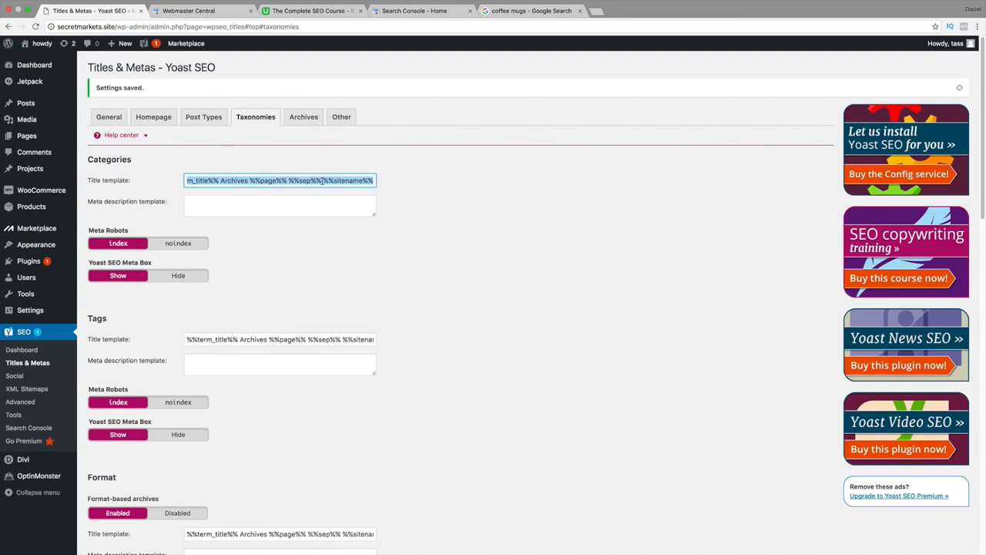
scroll(321, 242, down, 2)
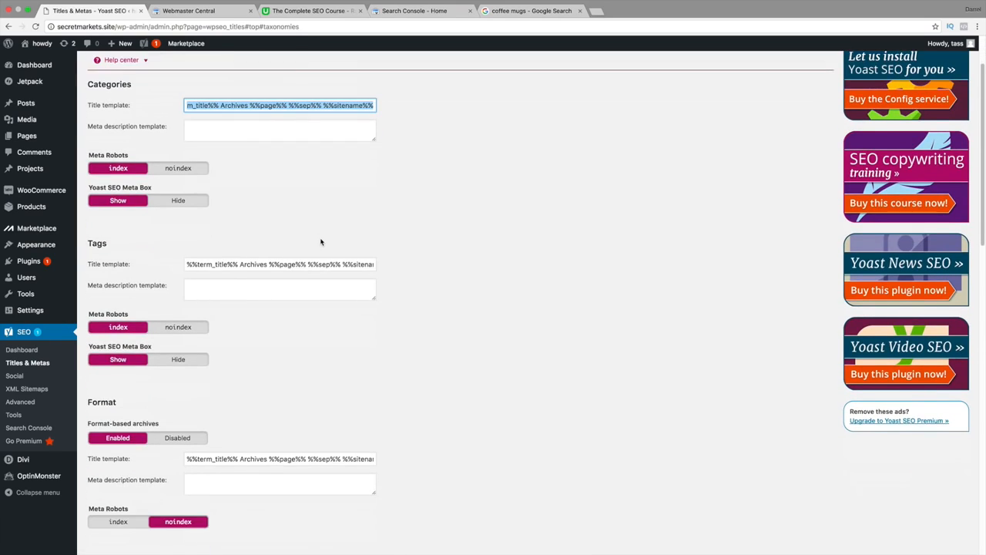
scroll(321, 242, down, 1)
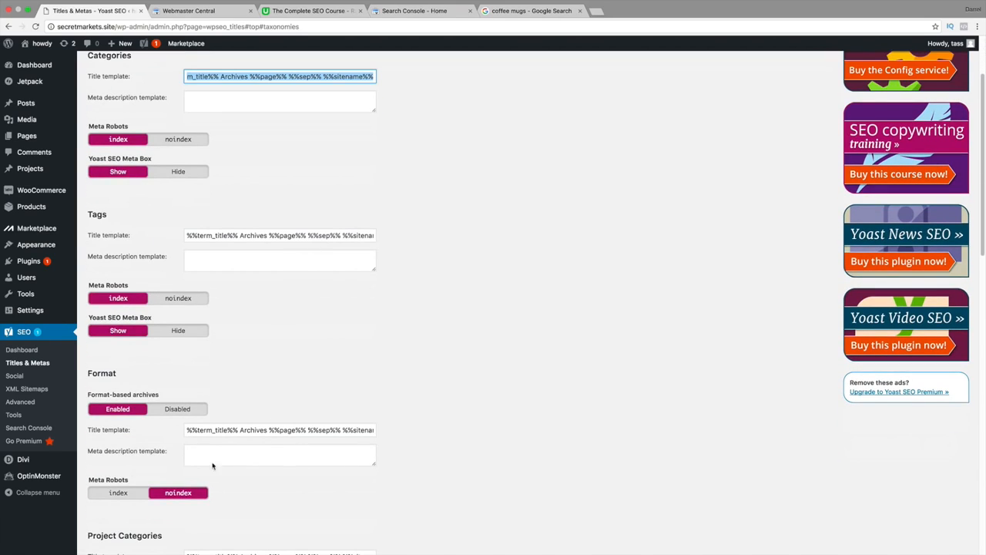
scroll(192, 301, up, 2)
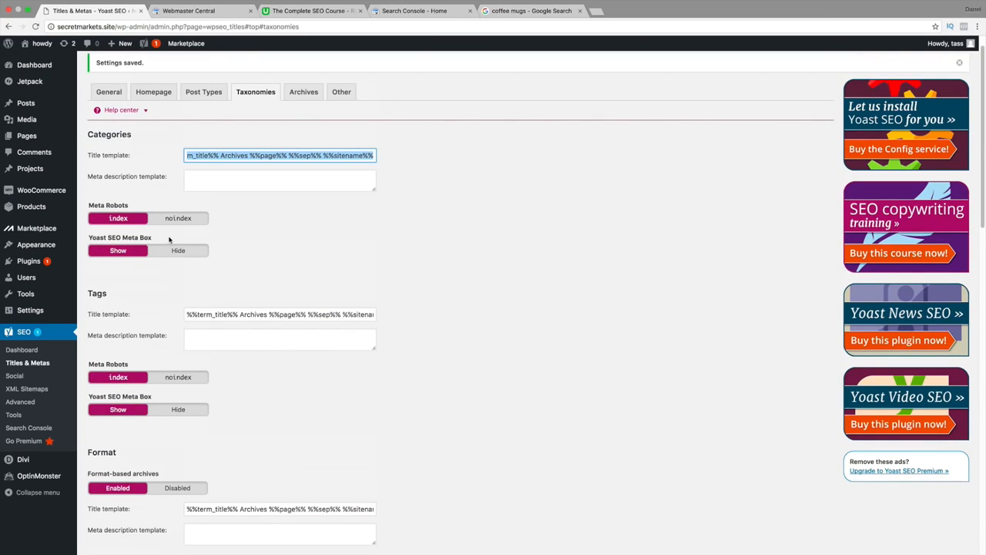
click(334, 210)
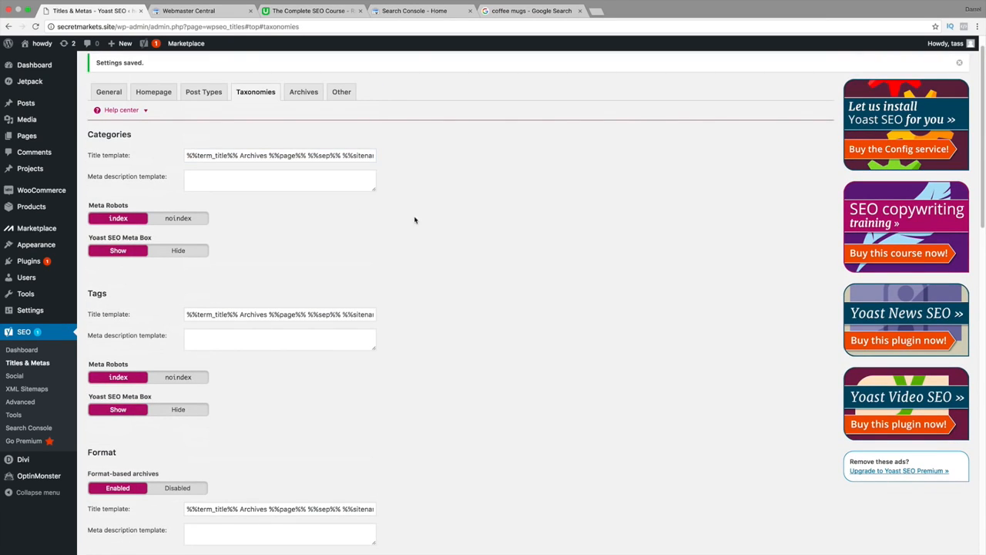
scroll(424, 245, down, 1)
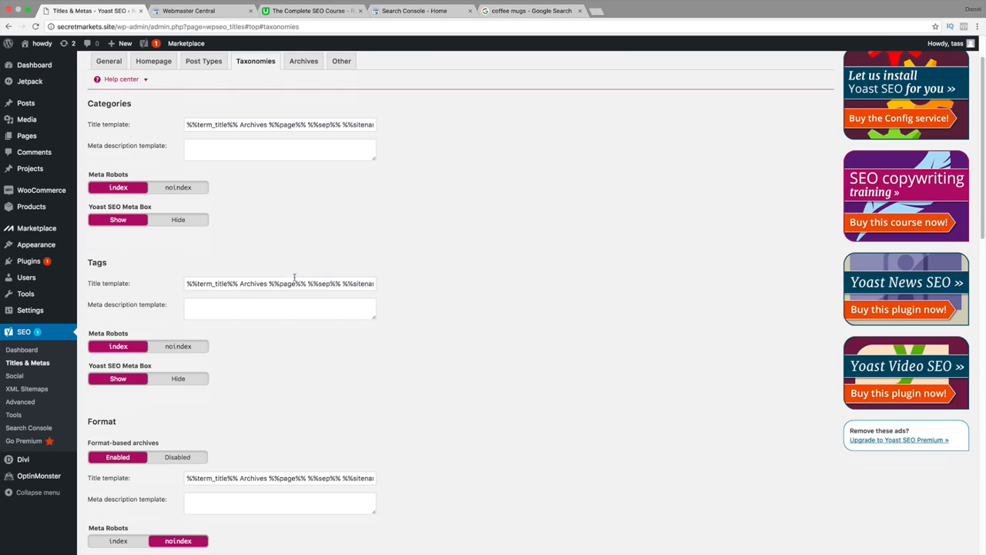
drag(270, 285, 495, 286)
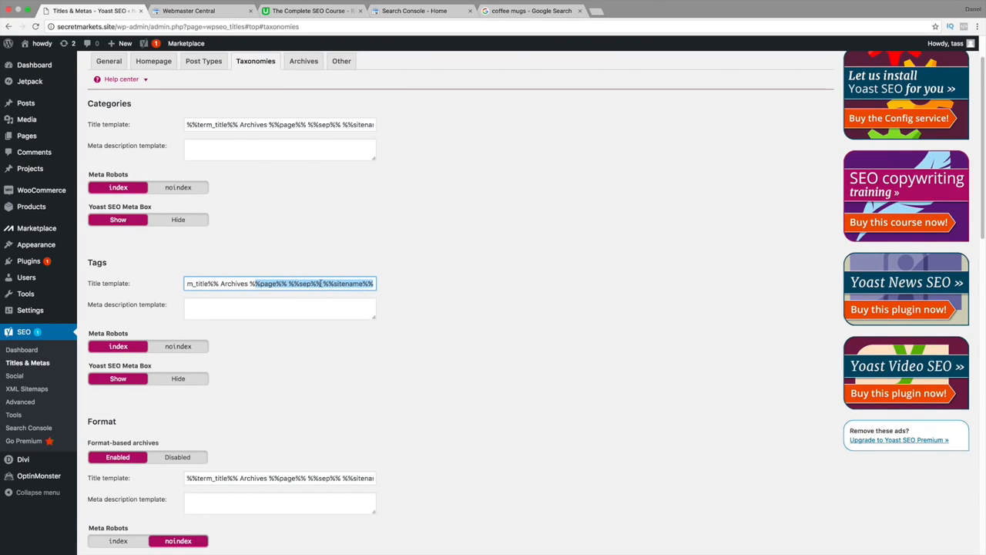
click(229, 149)
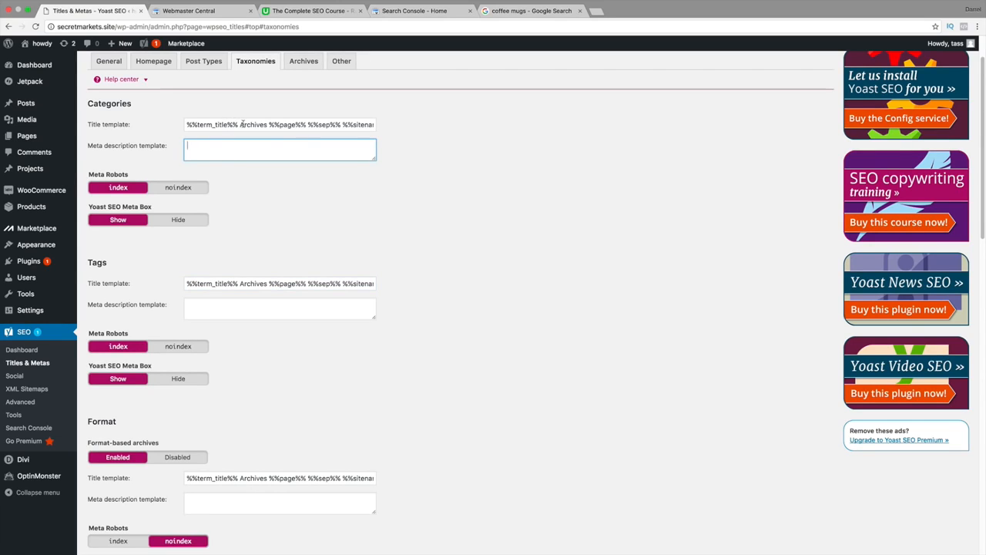
drag(242, 124, 649, 124)
click(313, 123)
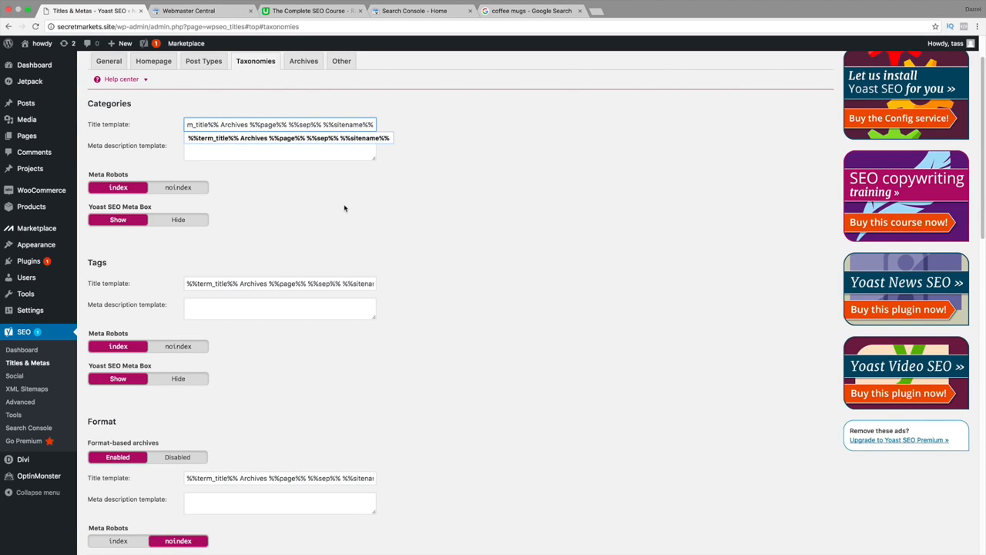
Review the remaining taxonomy templates, from Format and Project Categories through Product Tags and Shipping Classes.
scroll(362, 208, down, 1)
scroll(379, 208, down, 1)
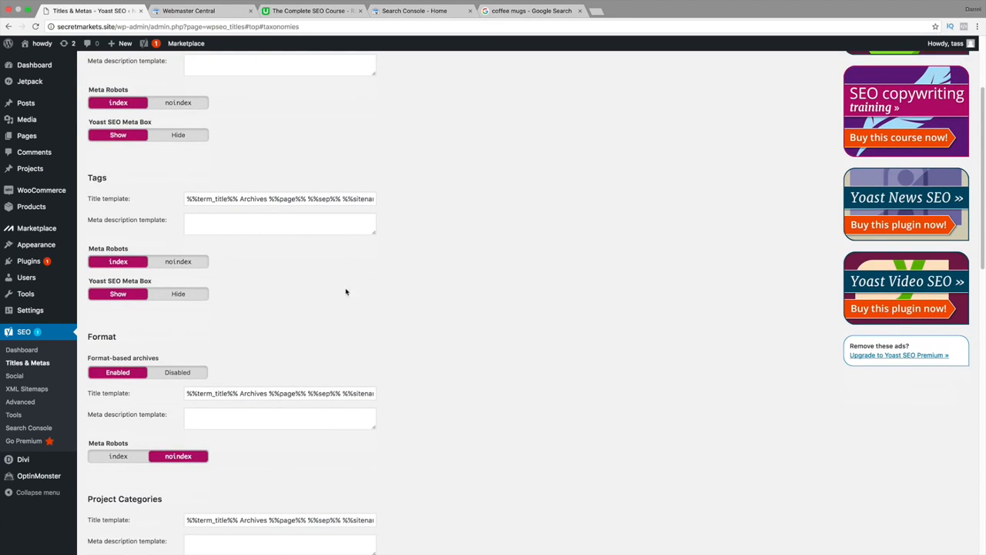
scroll(288, 376, down, 1)
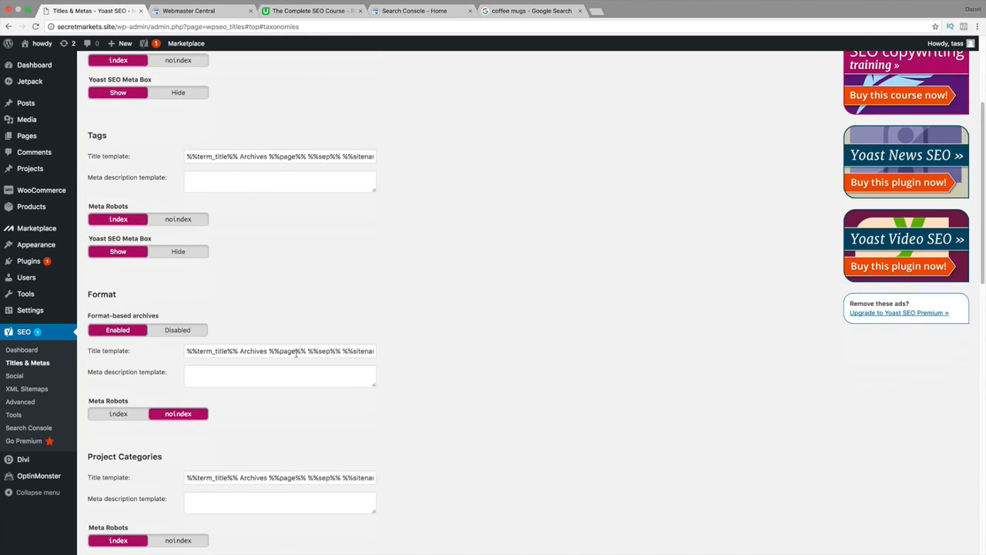
scroll(294, 352, down, 2)
scroll(294, 354, down, 1)
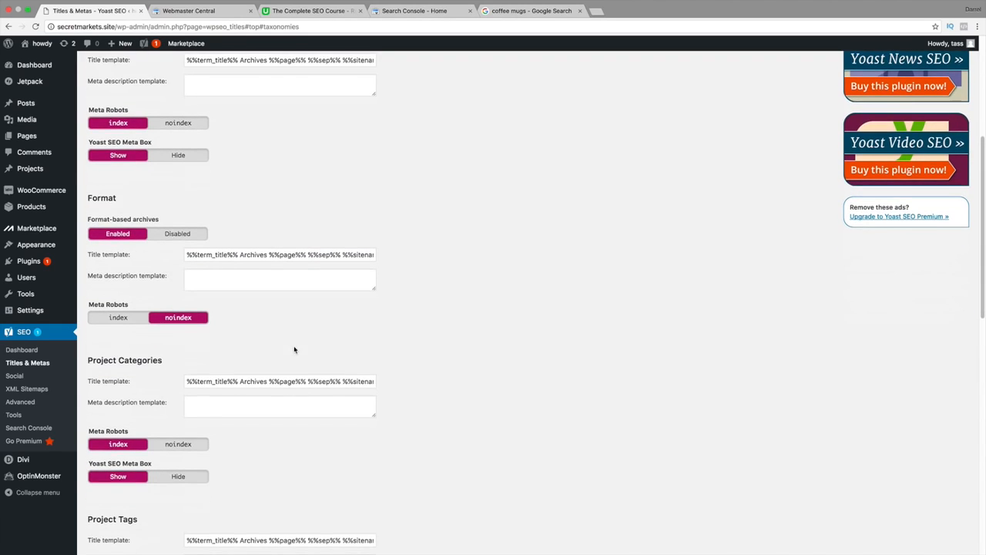
scroll(290, 315, down, 2)
scroll(295, 321, down, 3)
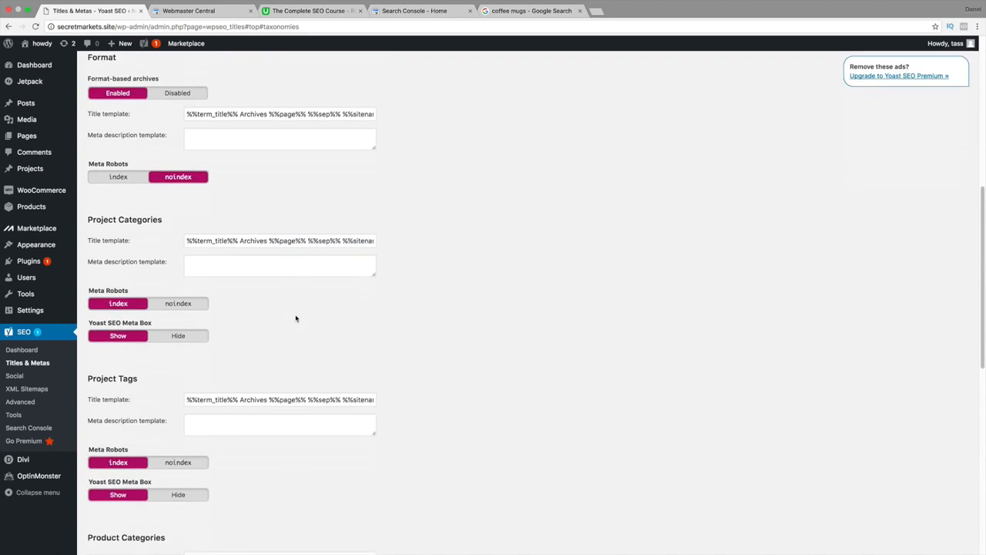
scroll(274, 393, down, 1)
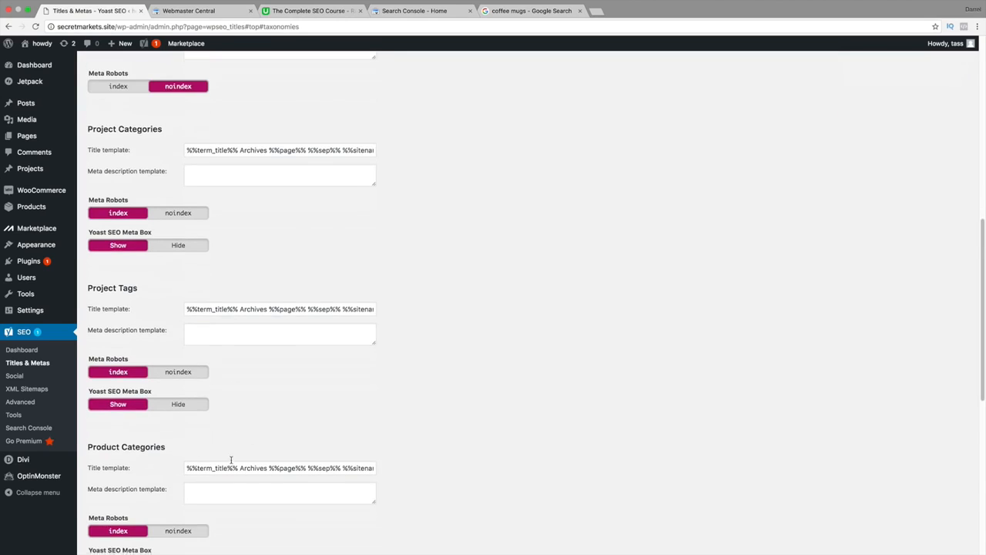
scroll(231, 457, down, 3)
scroll(231, 387, down, 1)
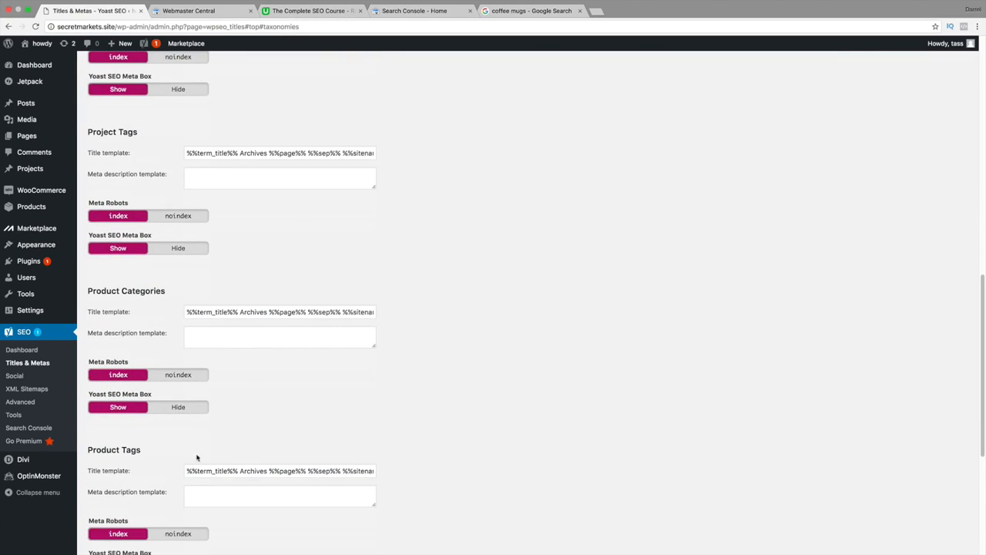
drag(203, 471, 442, 471)
scroll(247, 467, down, 1)
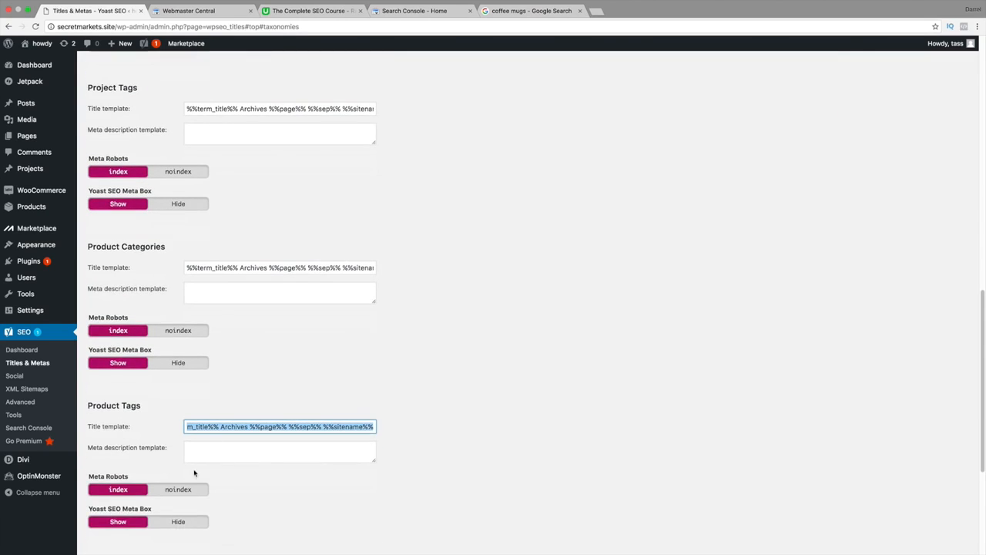
scroll(216, 488, down, 5)
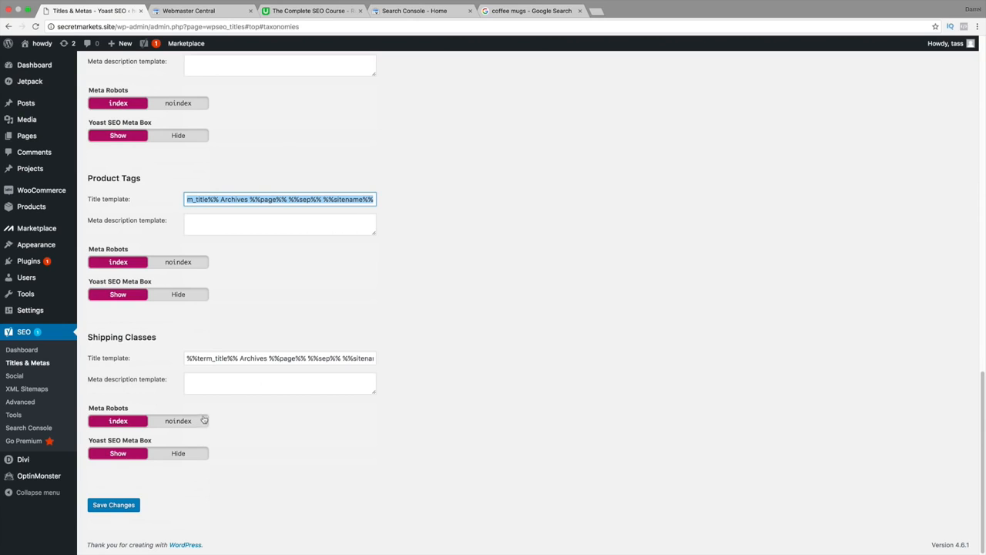
Save the taxonomy settings and review the date archive and special page options in the Archives settings.
click(130, 504)
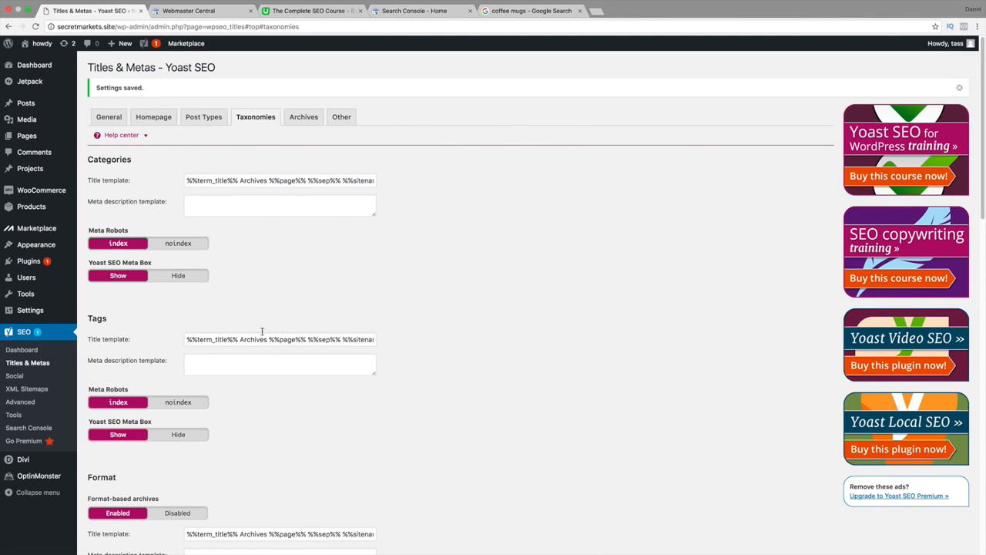
click(300, 119)
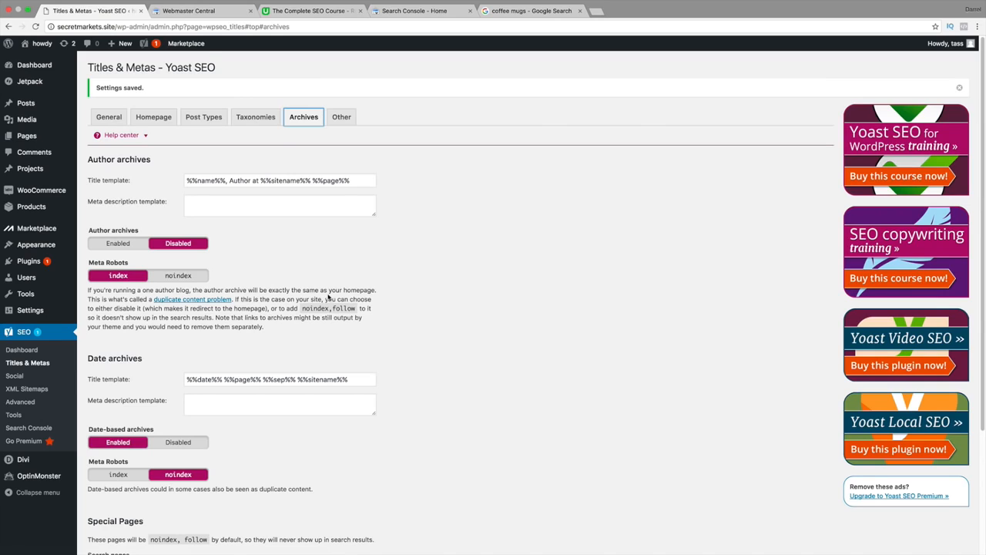
scroll(328, 297, down, 1)
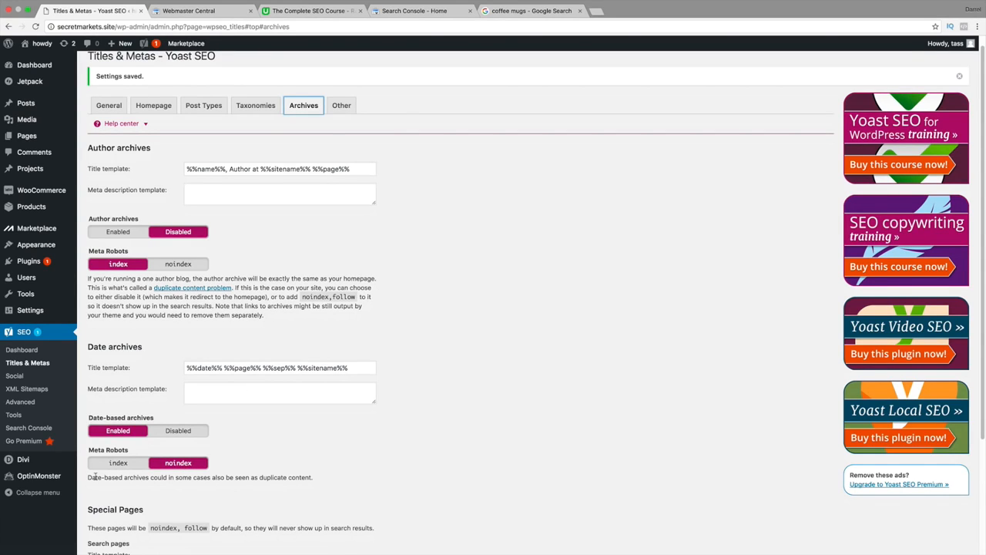
drag(94, 477, 317, 480)
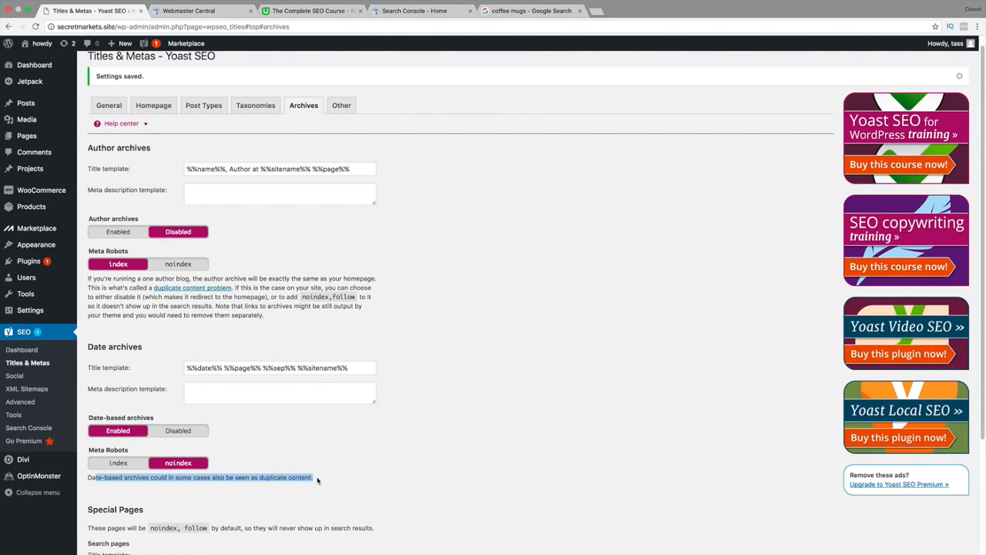
scroll(229, 468, down, 1)
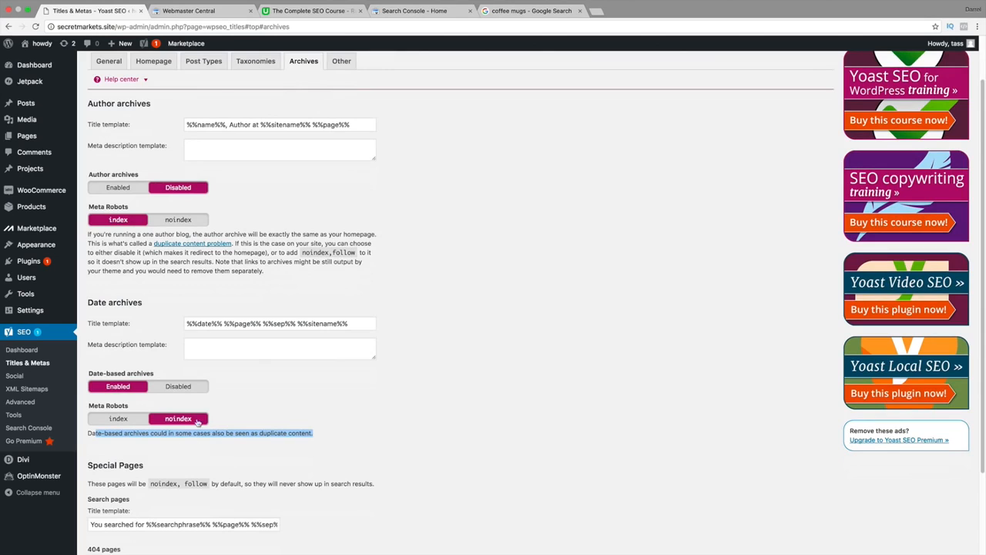
scroll(192, 425, down, 1)
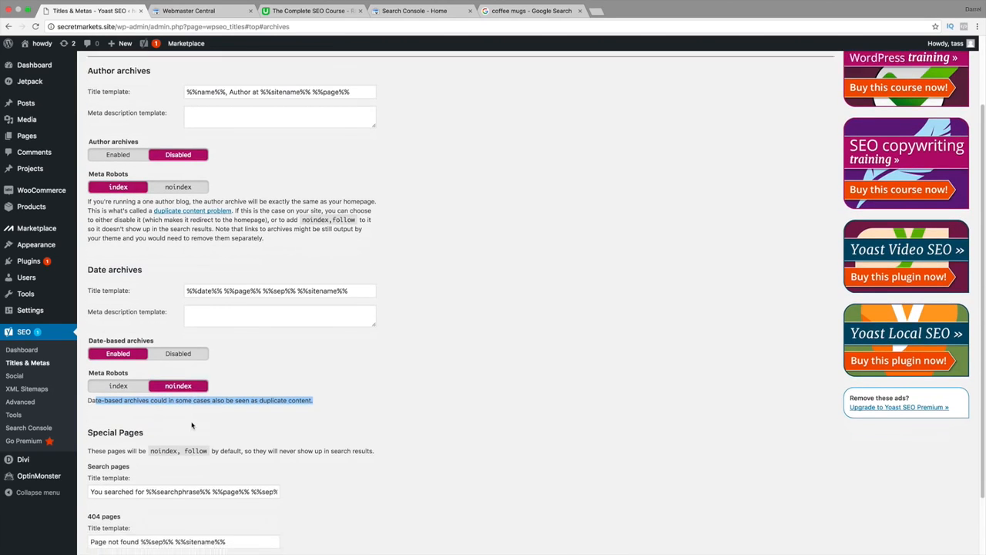
scroll(202, 362, down, 1)
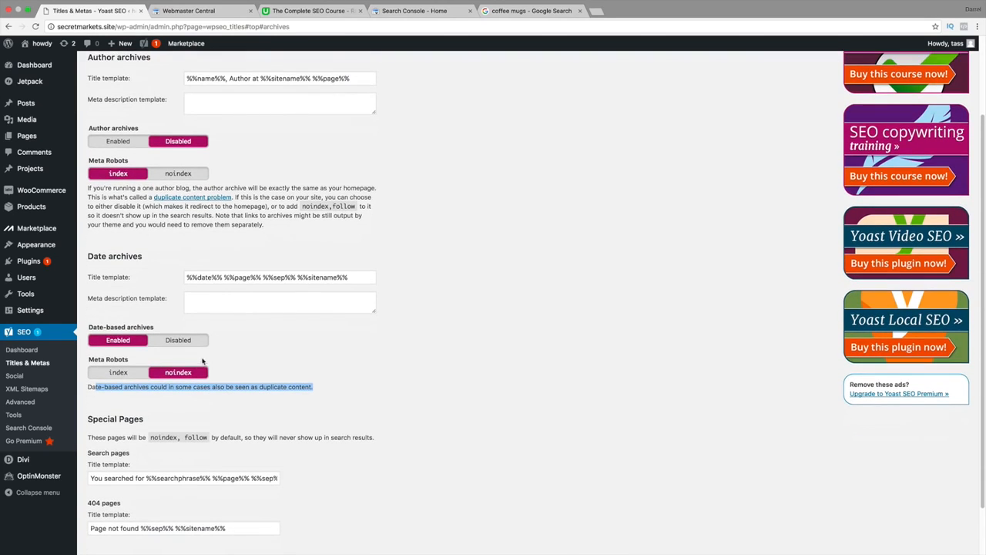
Set Meta Robots for Author archives to noindex, checking the title template and the duplicate content note.
scroll(225, 325, up, 1)
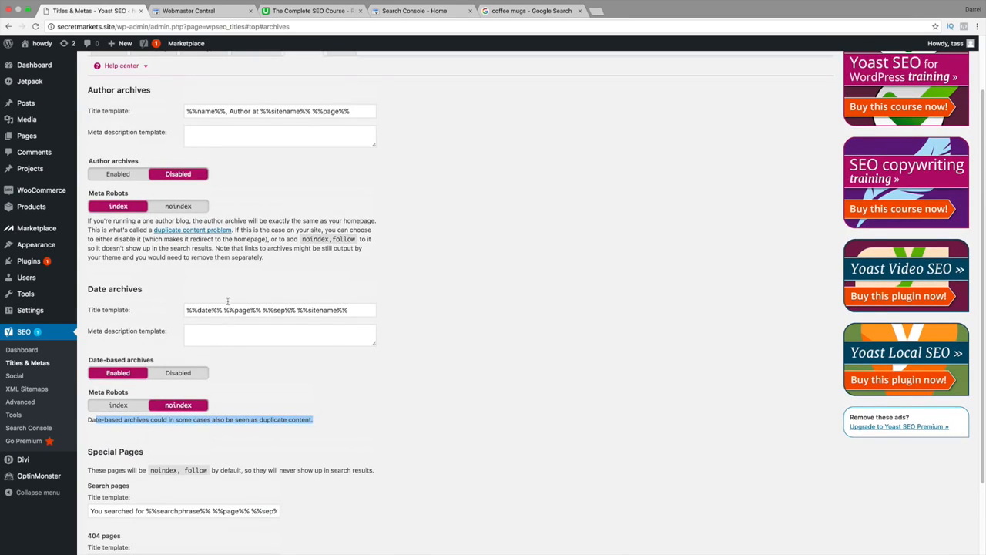
scroll(227, 300, up, 1)
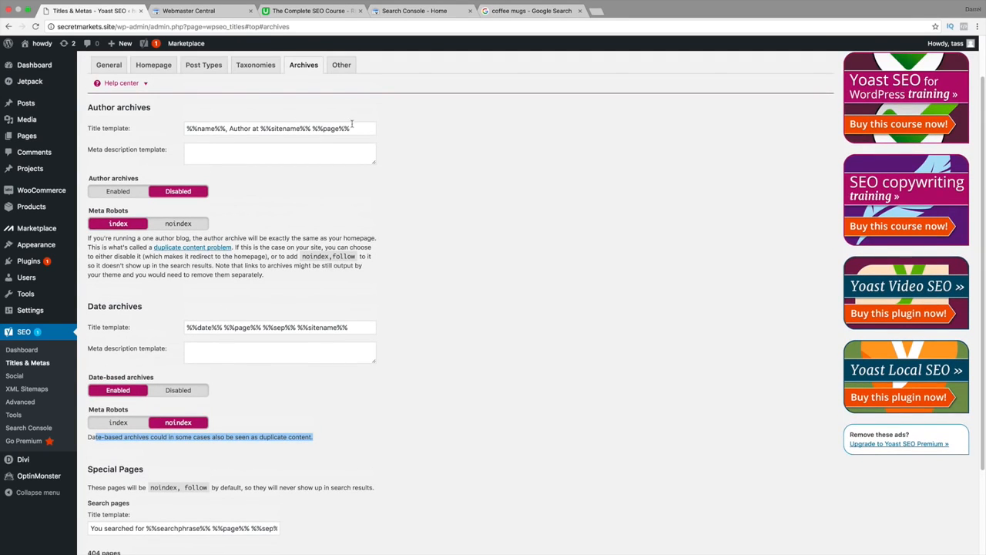
drag(363, 127, 189, 127)
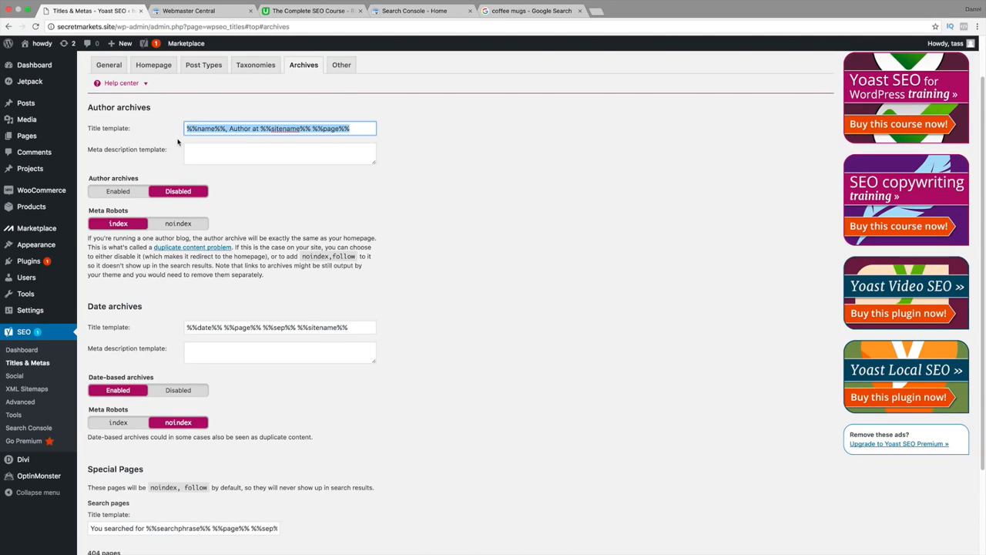
click(196, 224)
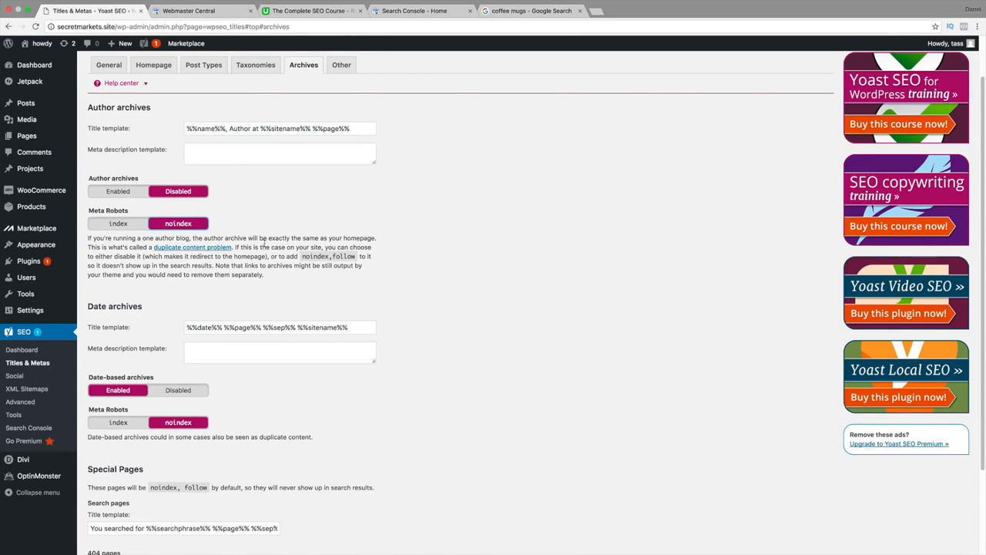
drag(264, 242, 209, 265)
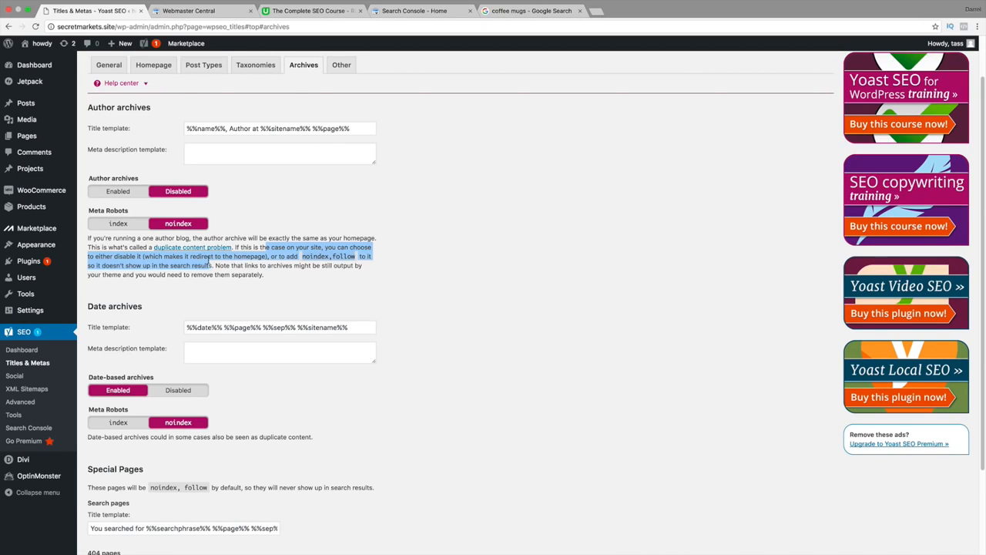
click(296, 233)
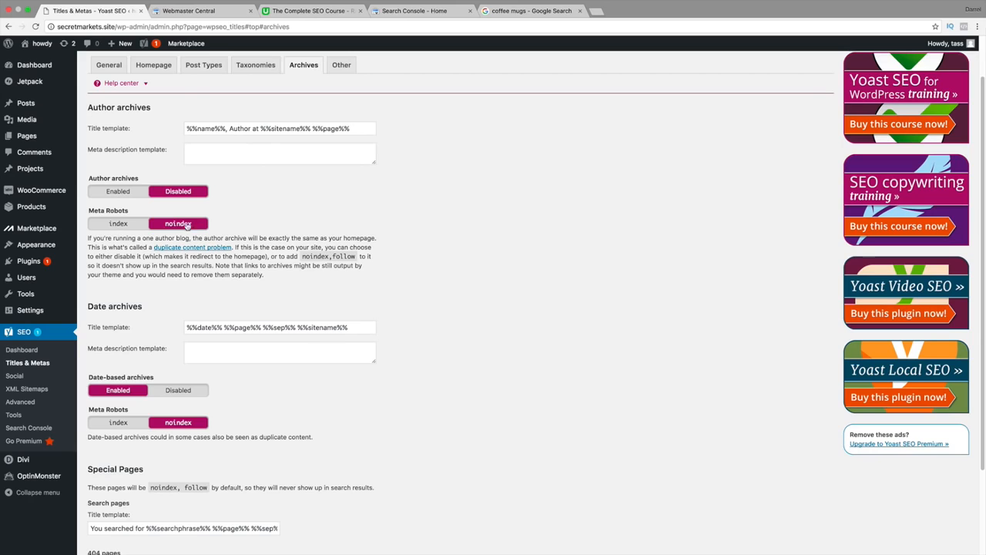
Review the 404 pages title template under Special Pages and save the archive settings.
scroll(170, 198, down, 2)
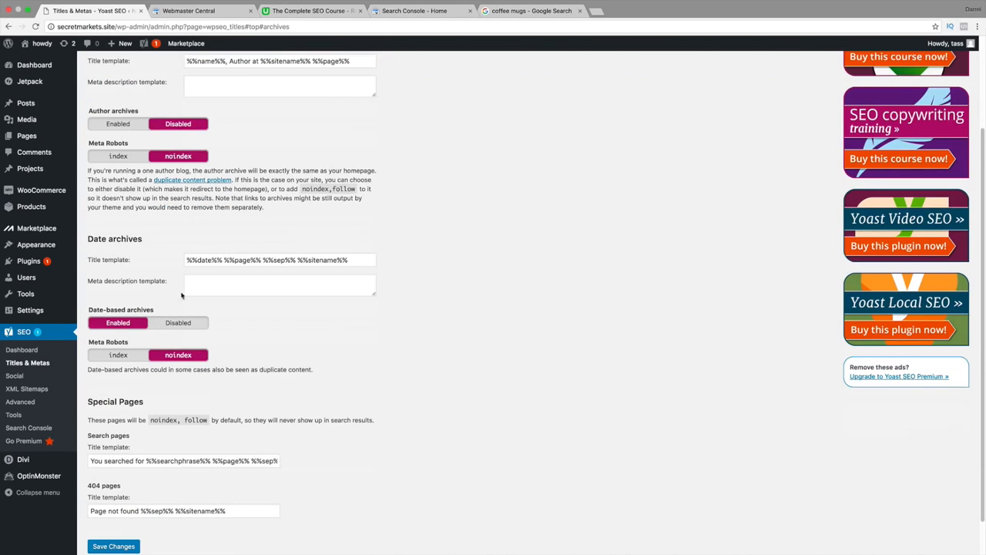
scroll(205, 342, down, 1)
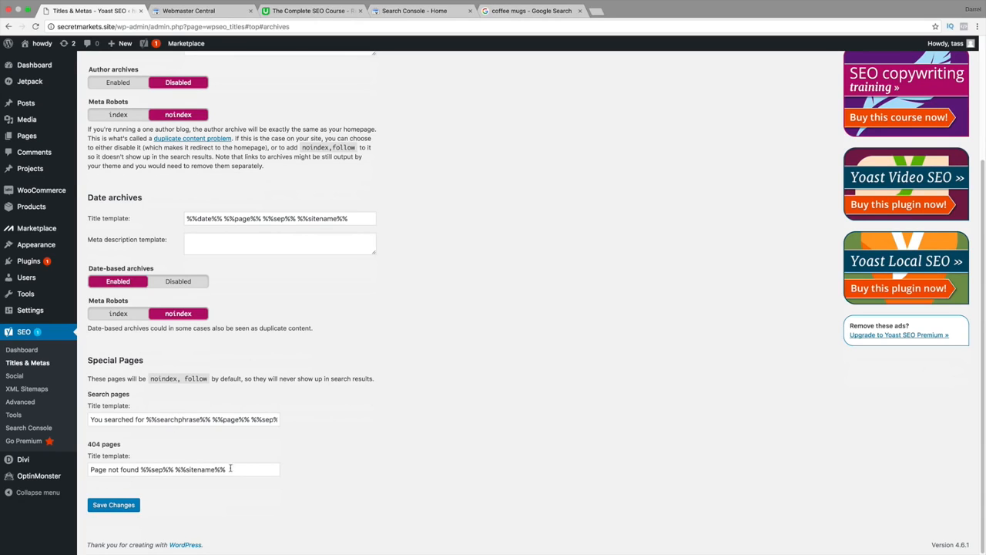
drag(241, 468, 80, 470)
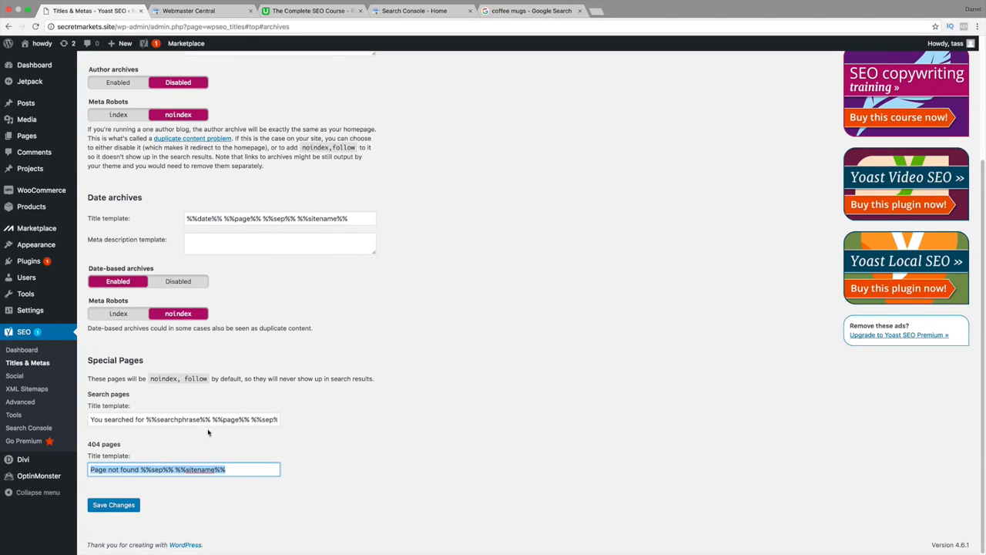
click(206, 457)
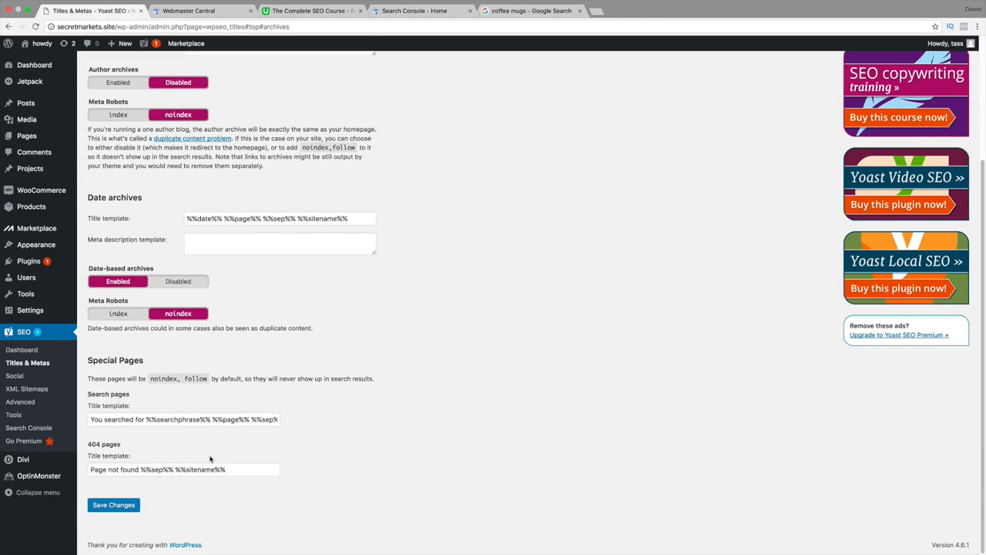
drag(140, 469, 252, 470)
click(245, 474)
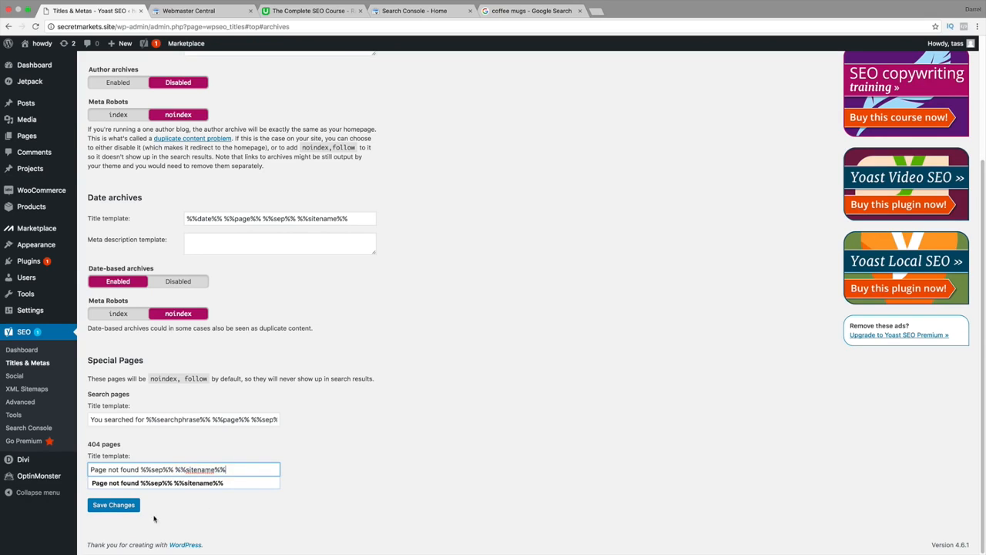
click(132, 506)
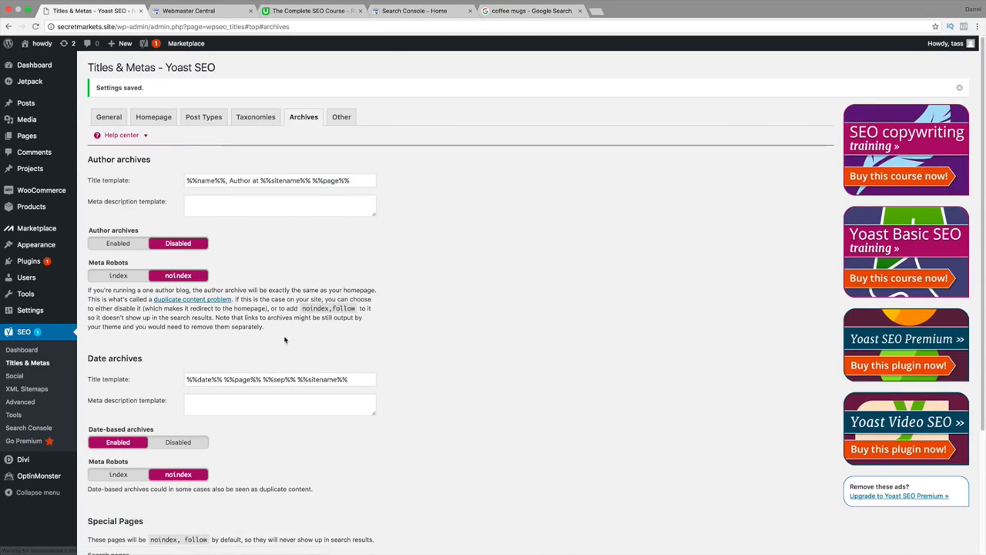
Open the Other sitewide meta settings and read the note on using the meta keywords tag.
click(336, 123)
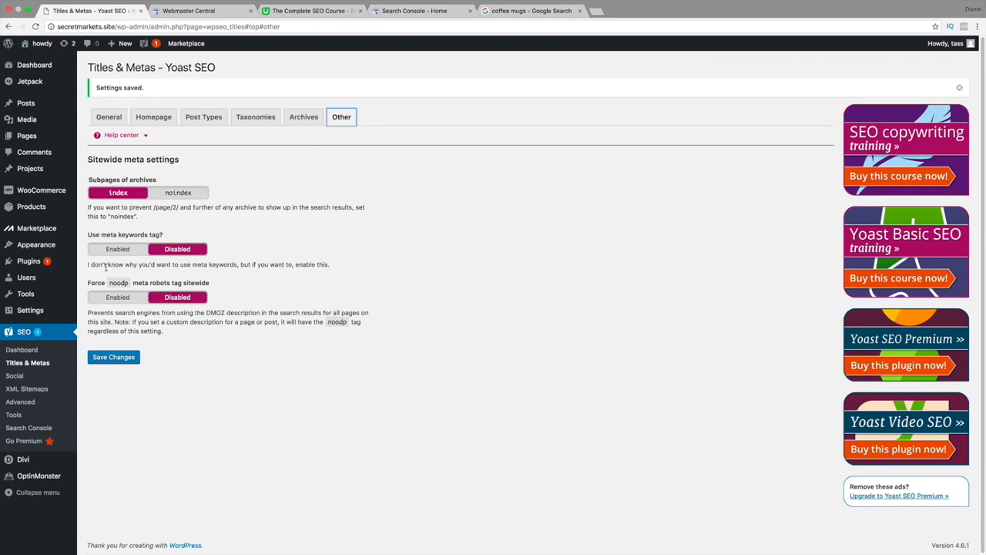
drag(105, 268, 328, 264)
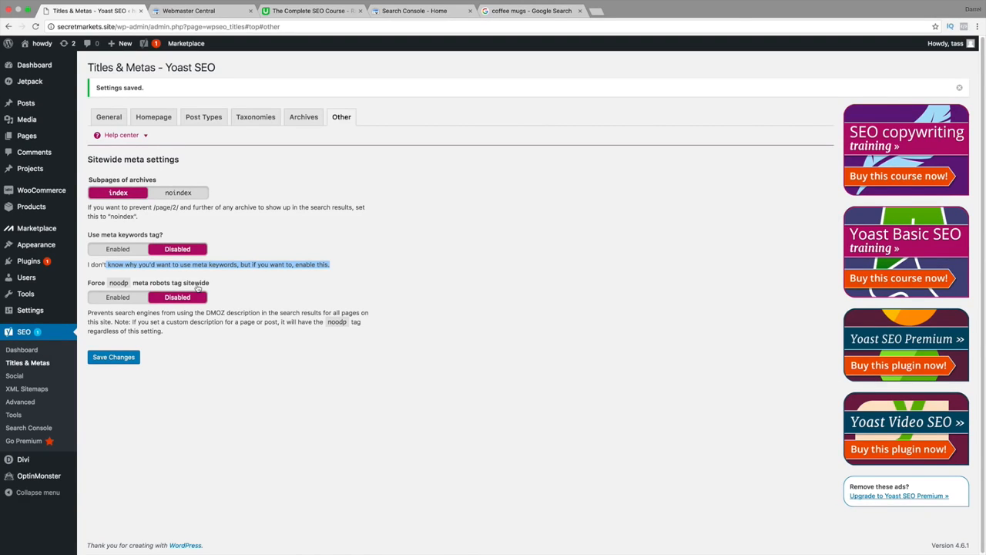
Save the Other sitewide meta settings.
click(131, 359)
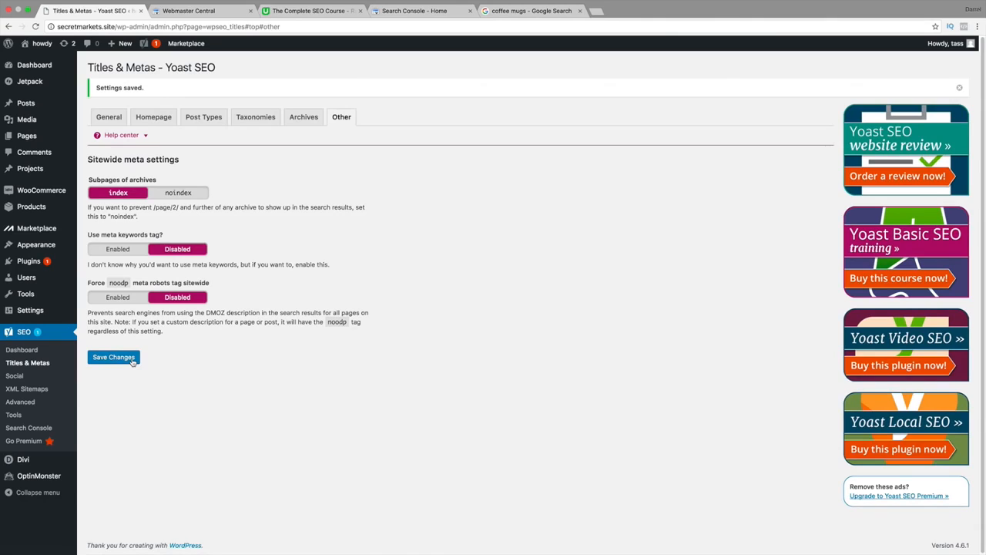
Review the Titles & Metas sections from General through Other, and go back through them to General.
click(112, 117)
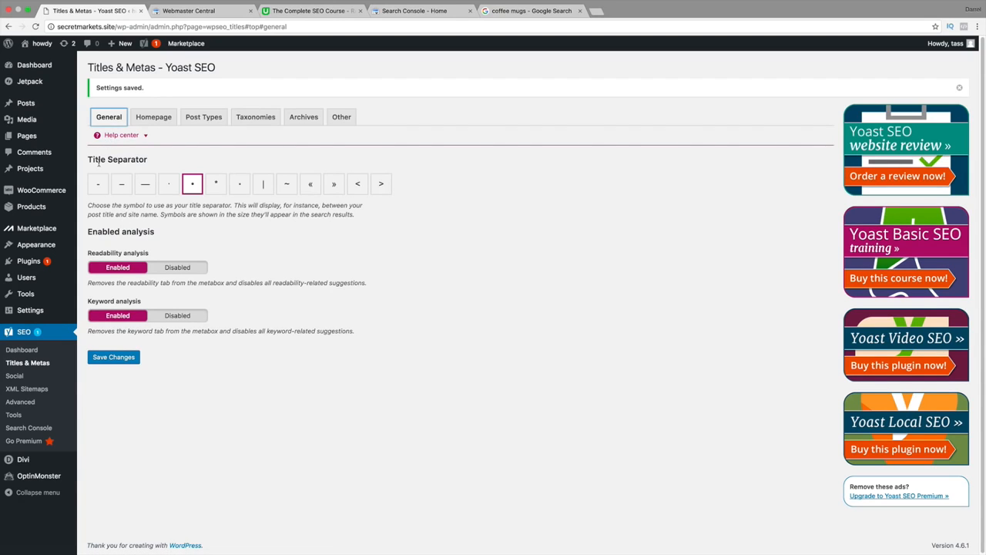
click(158, 119)
click(200, 121)
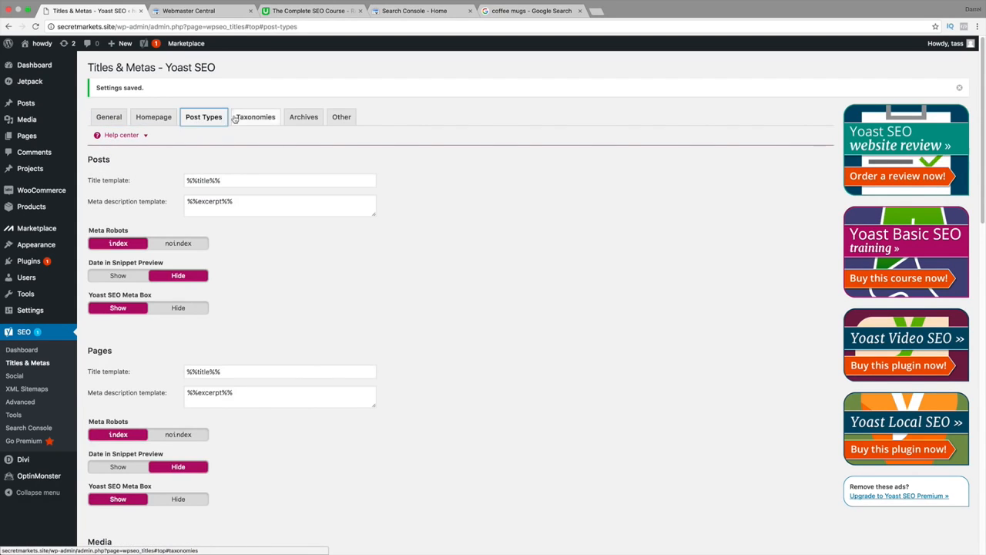
click(257, 119)
click(300, 119)
click(342, 117)
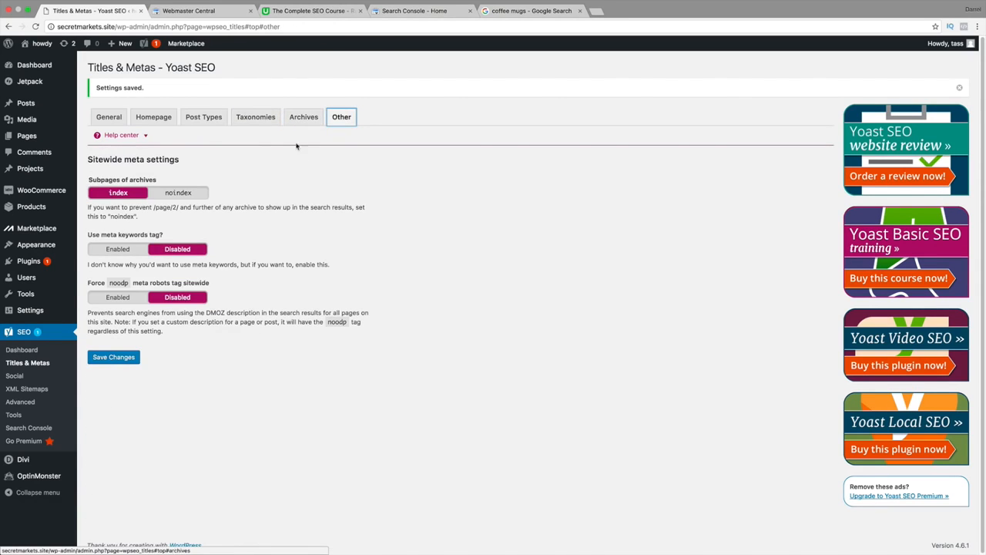
click(303, 117)
click(262, 116)
click(203, 117)
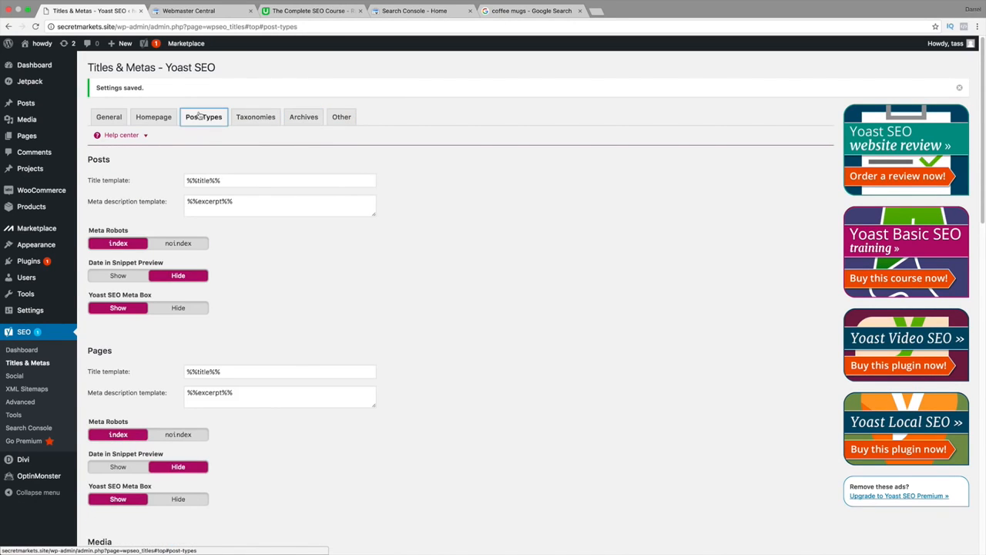
drag(232, 179, 168, 182)
click(154, 116)
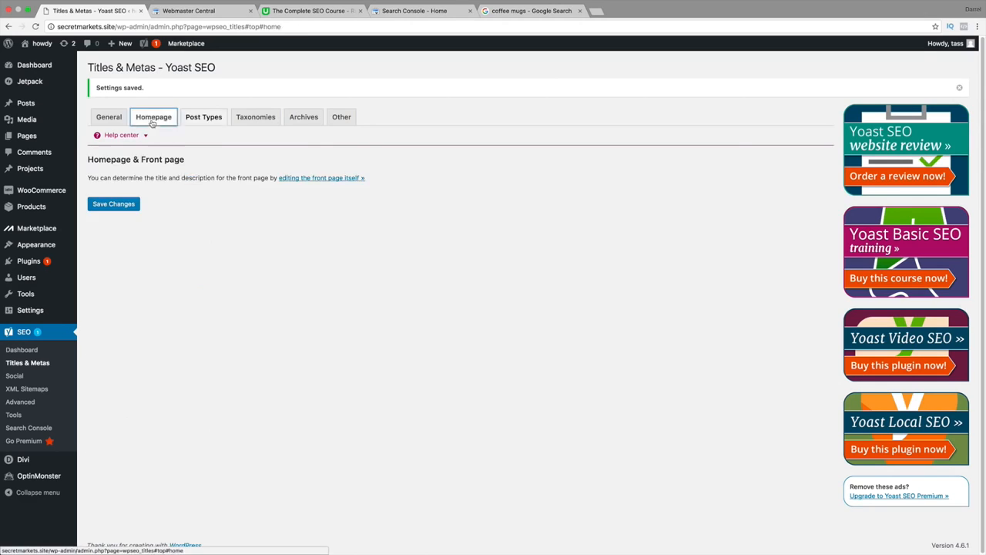
click(108, 117)
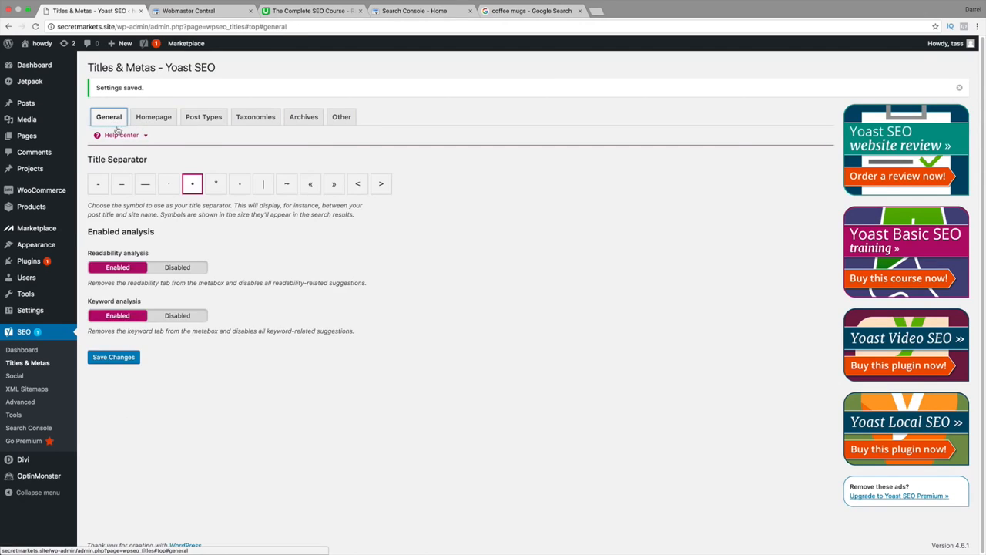
Open the Yoast Social settings, switch to Facebook in a new browser tab and copy the managed page's URL.
click(10, 377)
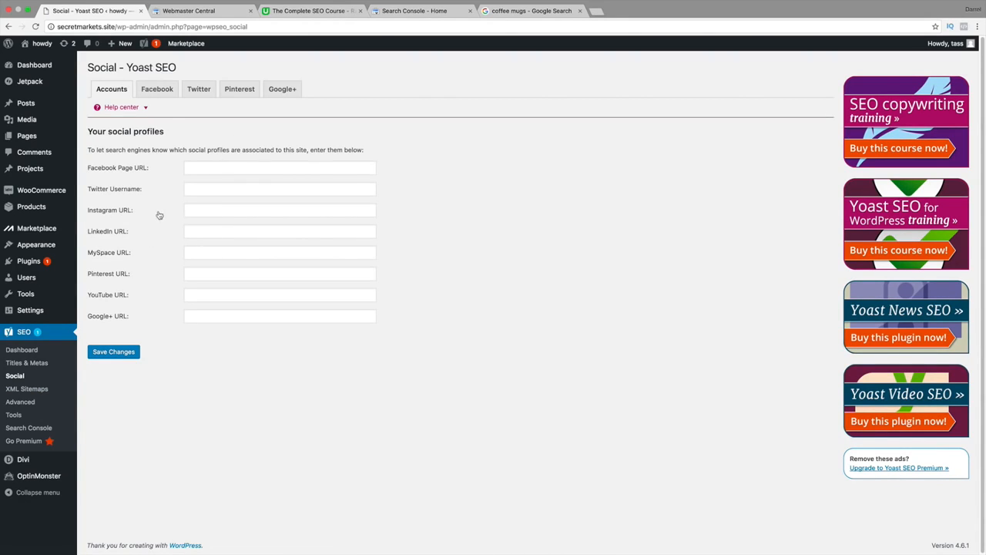
click(597, 12)
text(face)
key(Return)
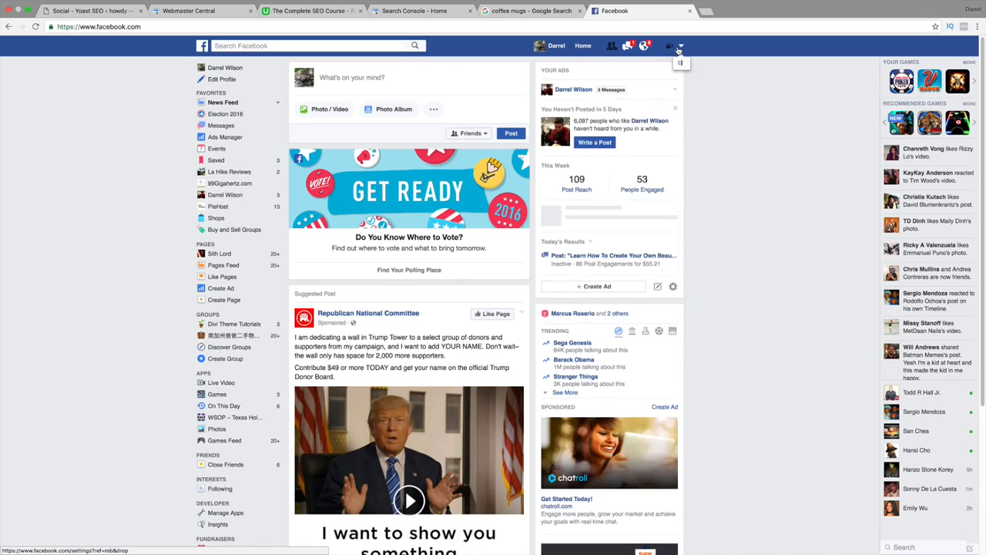
click(681, 46)
click(628, 78)
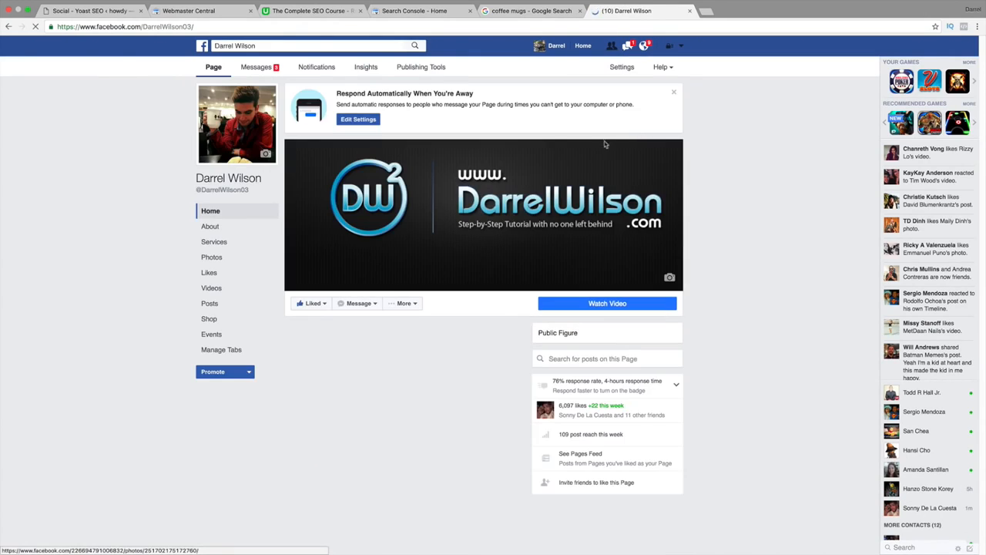
click(149, 27)
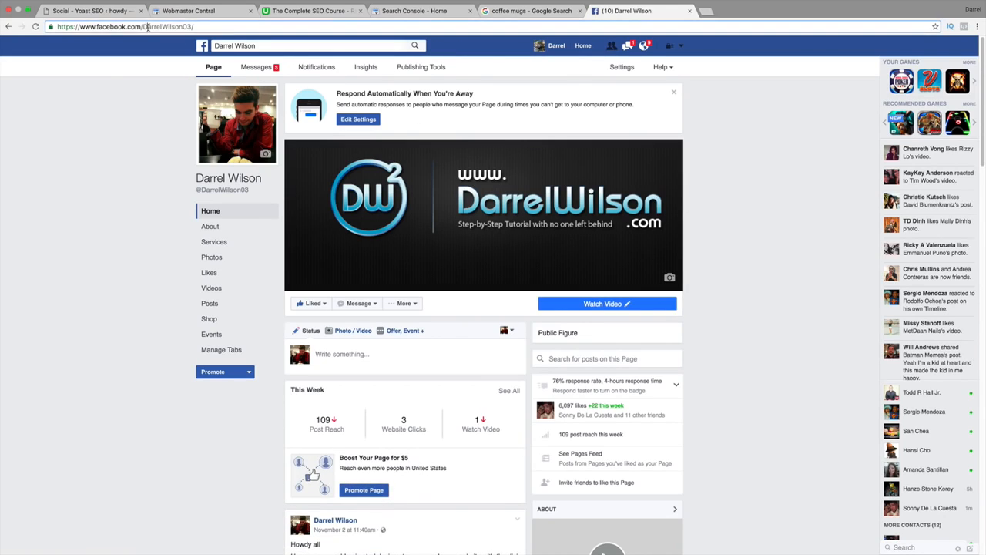
right_click(150, 29)
click(167, 41)
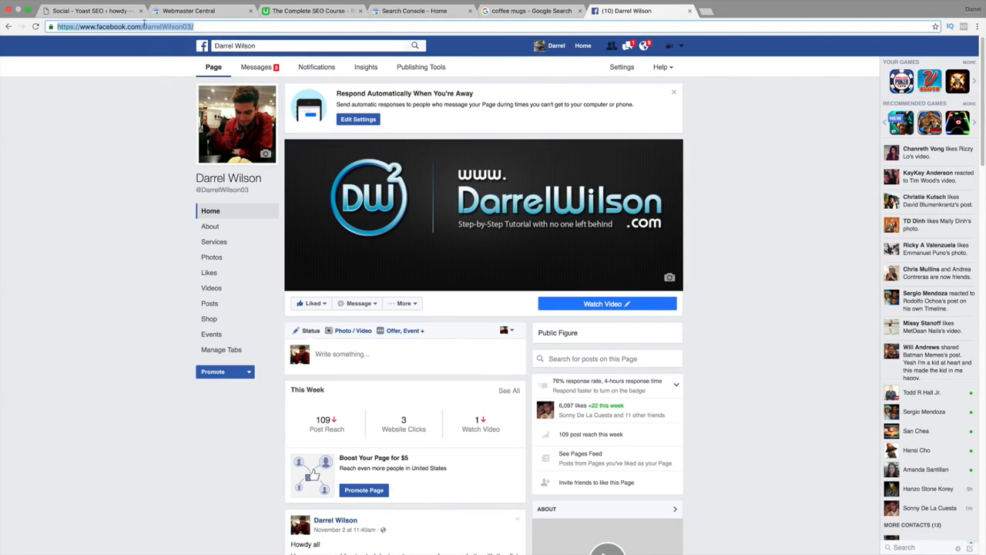
Switch back to WordPress, paste the copied address as the Facebook Page URL and save the social profiles.
click(108, 12)
right_click(208, 165)
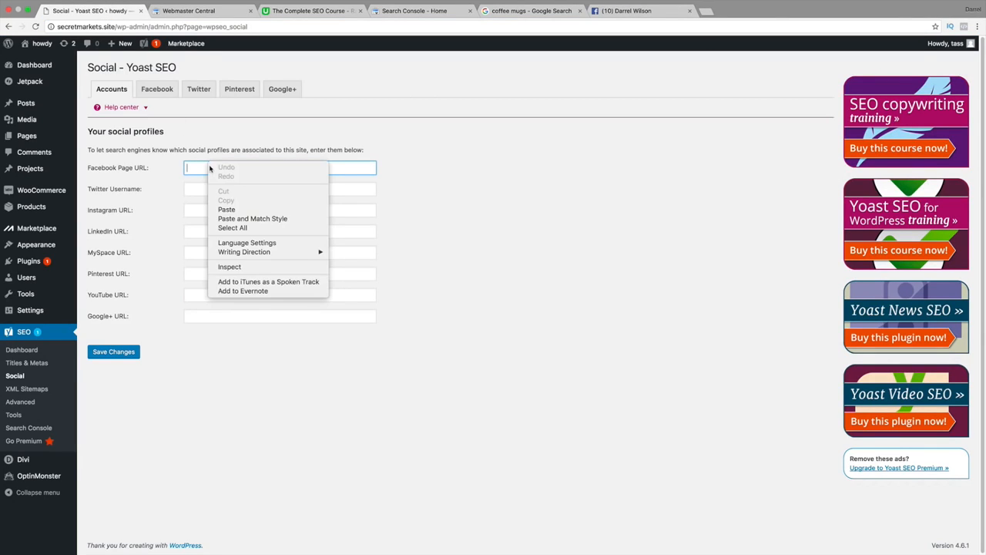
click(229, 208)
click(171, 356)
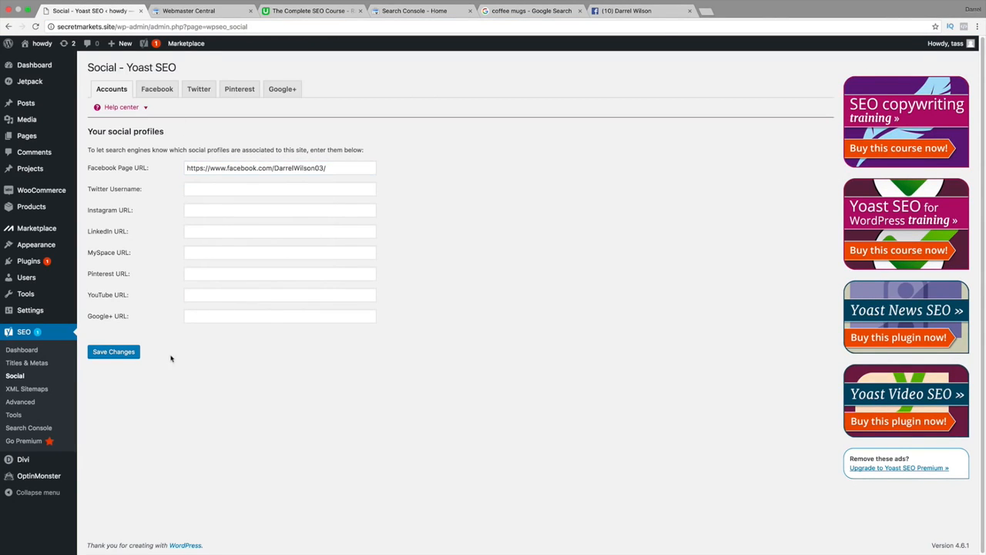
click(137, 355)
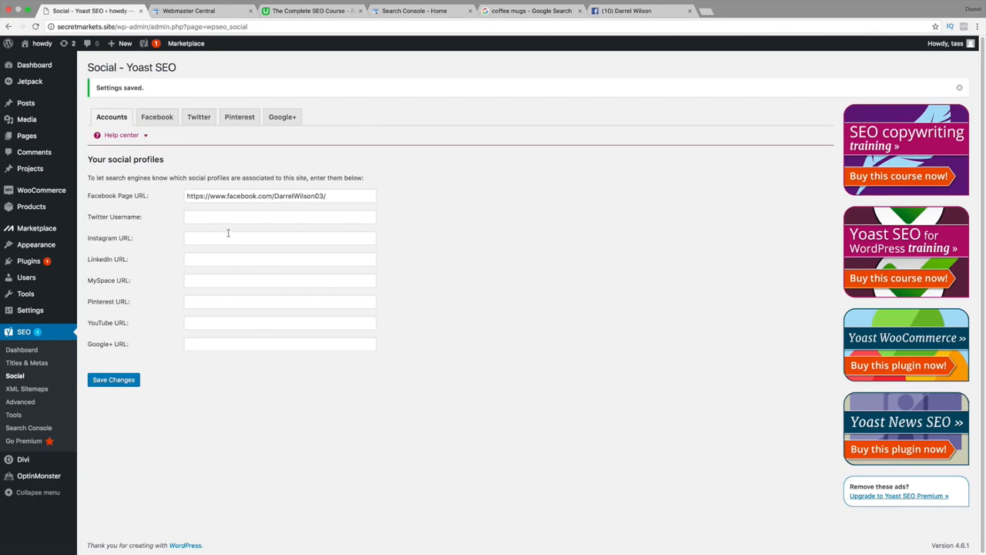
Review the Facebook settings, including the default Image URL and Facebook App ID fields.
click(164, 124)
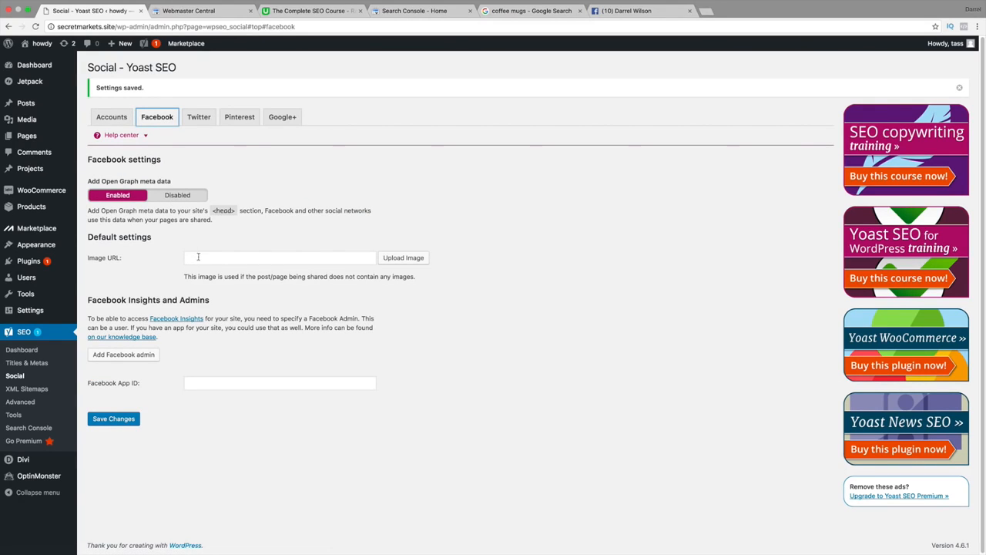
click(337, 258)
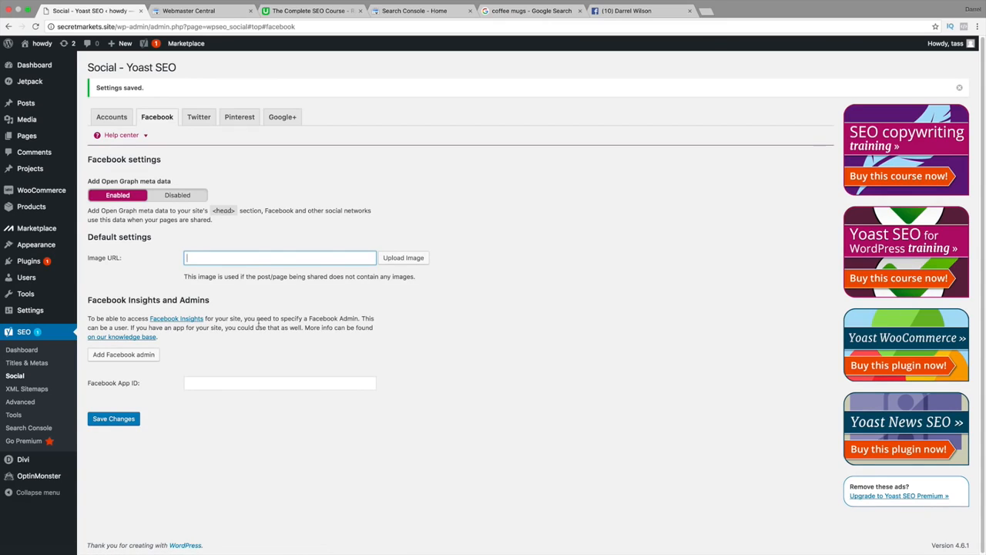
click(243, 383)
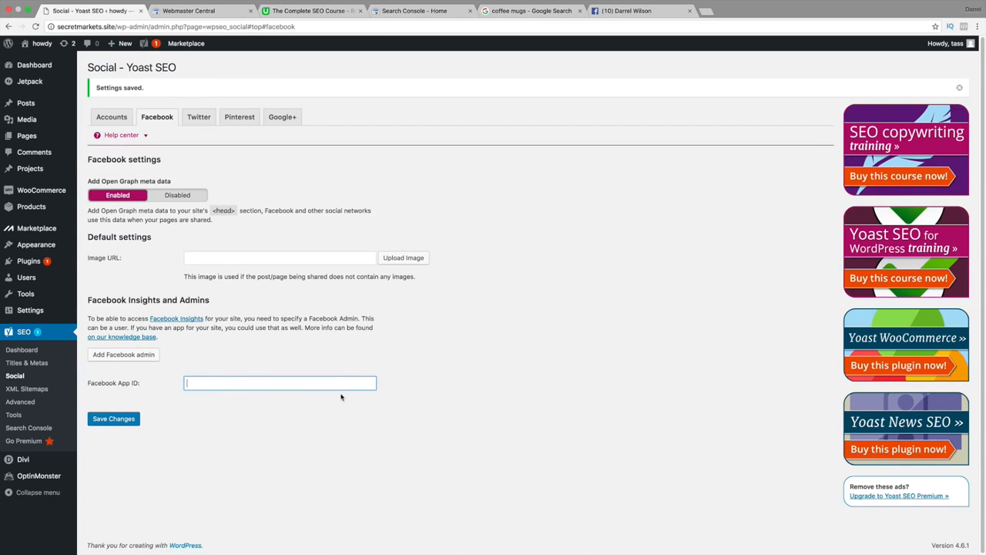
Open the Twitter settings and check the available default card types without changing the selection.
click(199, 117)
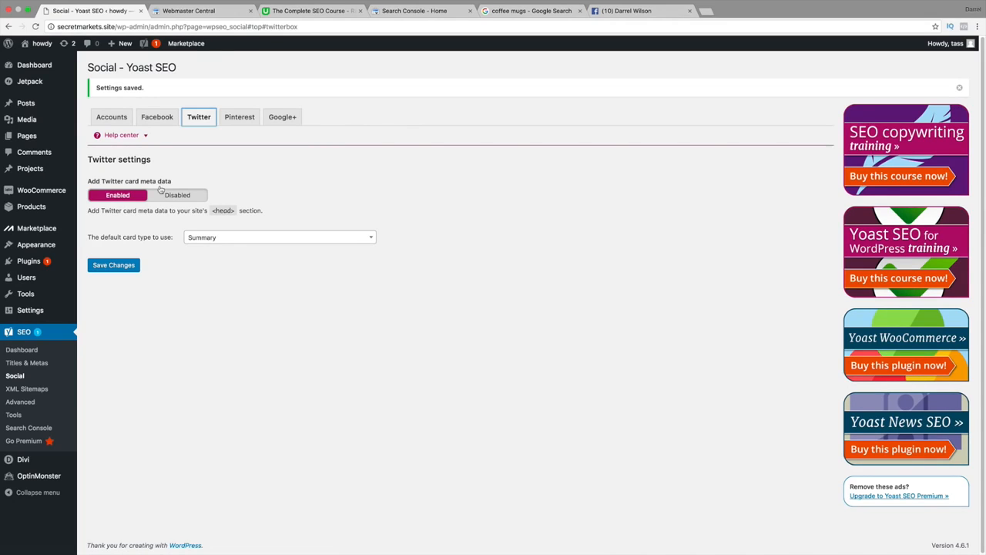
click(199, 239)
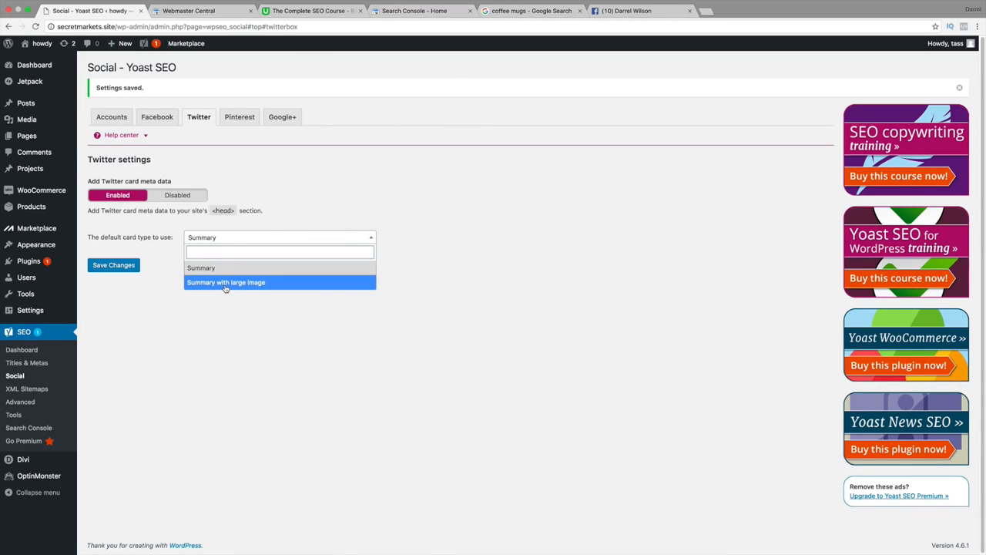
click(285, 154)
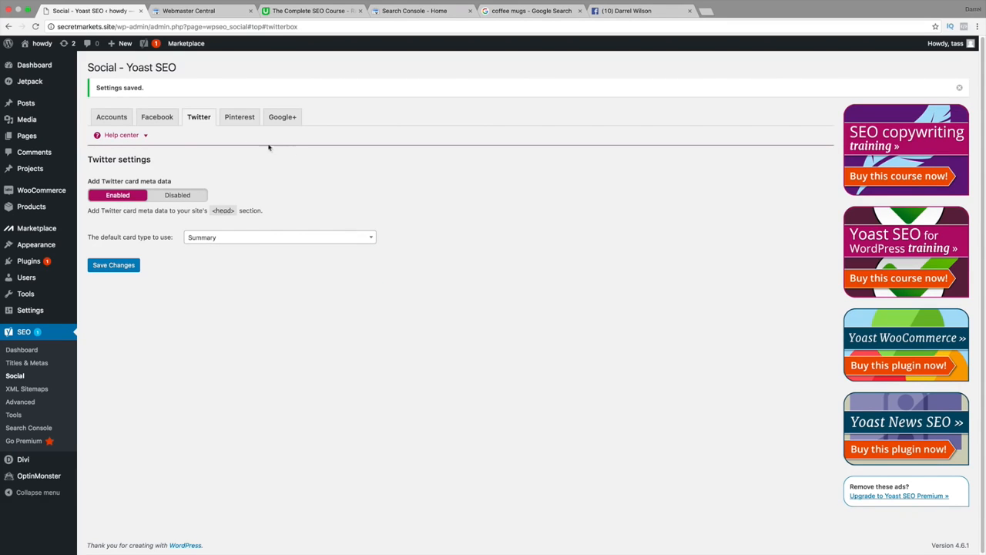
Play the Help center's Twitter video tutorial, skip to the example of a shared card and pause it there.
click(145, 135)
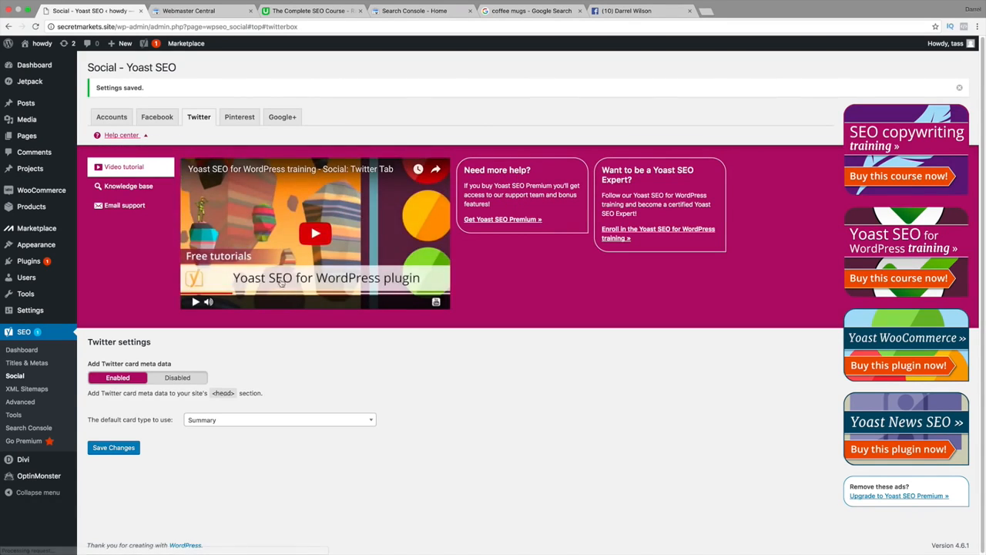
click(299, 239)
click(293, 291)
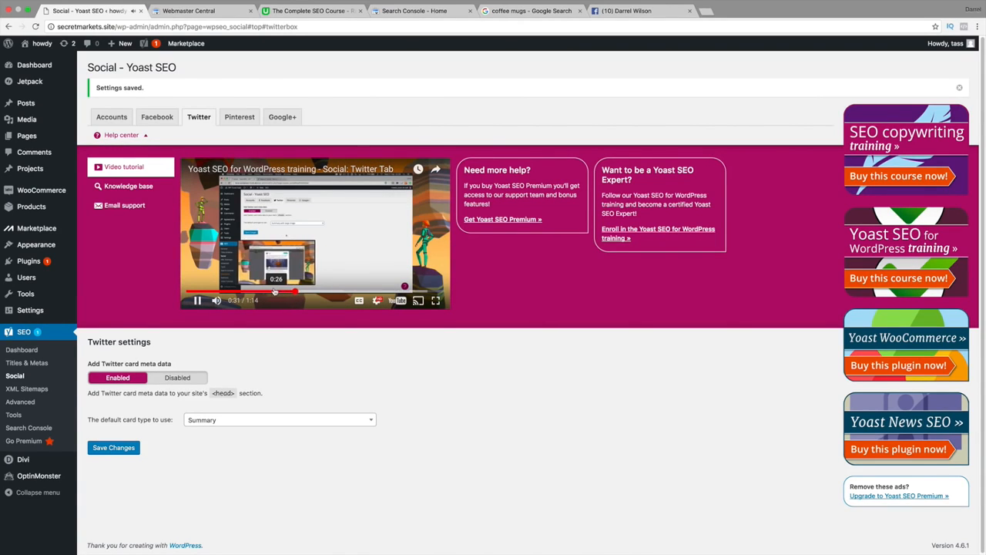
click(268, 291)
click(324, 232)
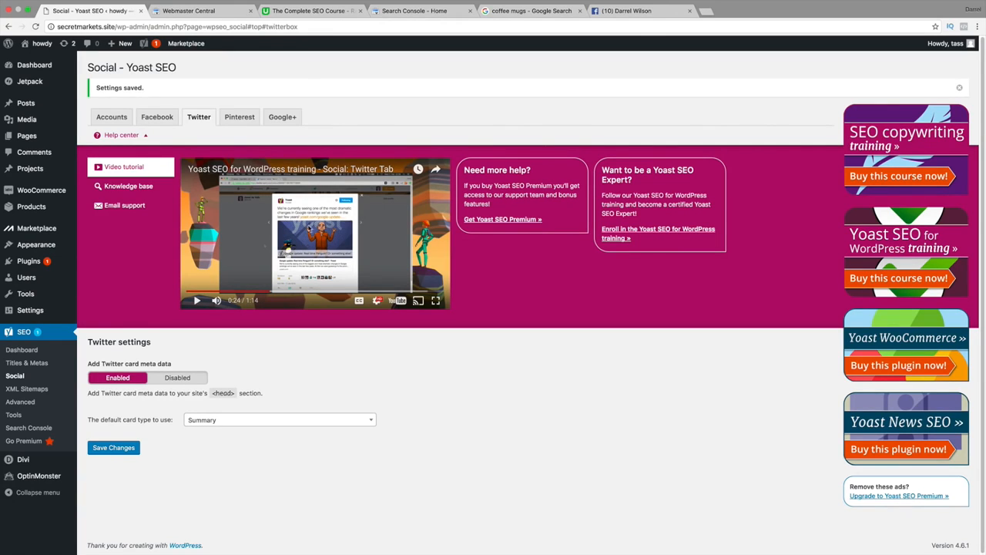
Try Summary with large image as the default Twitter card type, return it to Summary and save the changes.
click(248, 423)
click(246, 464)
click(259, 425)
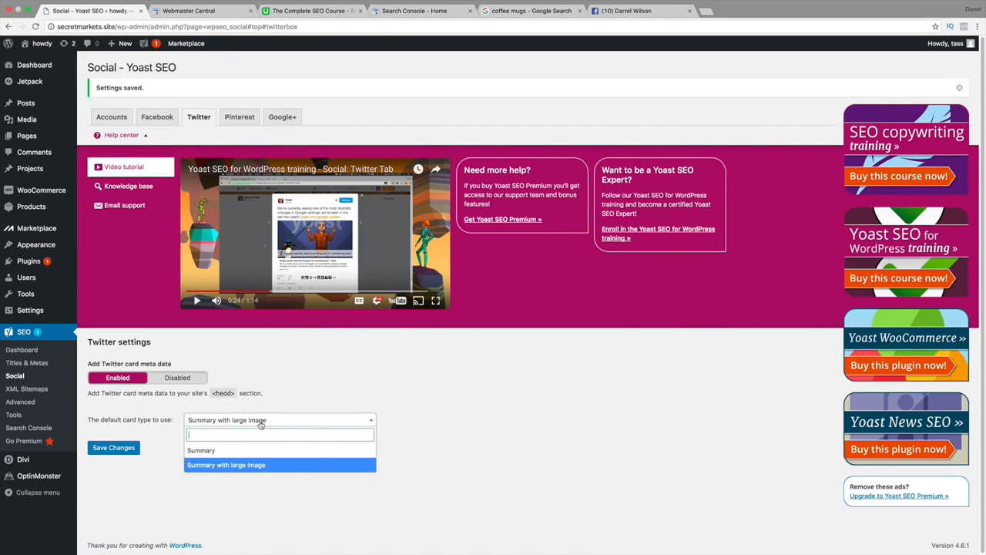
click(282, 452)
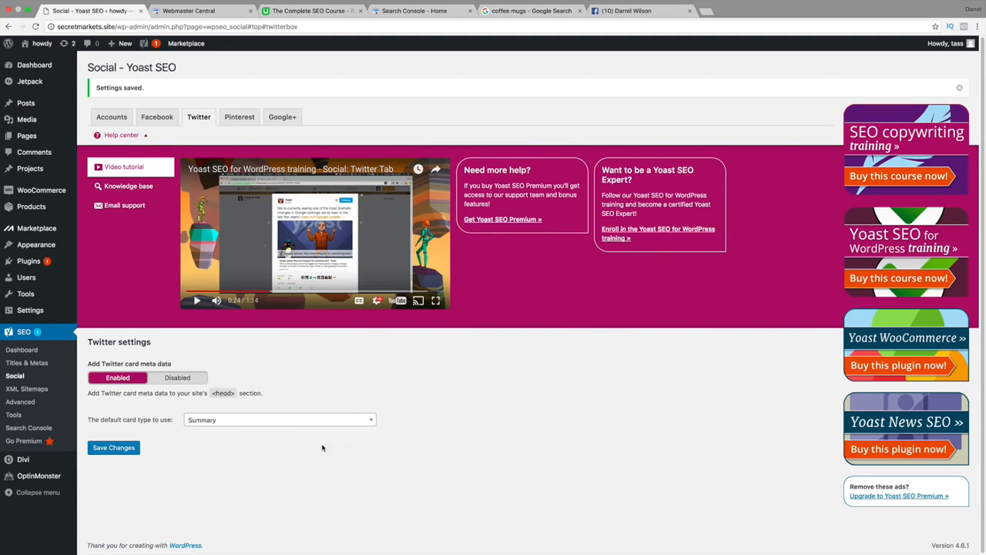
click(120, 447)
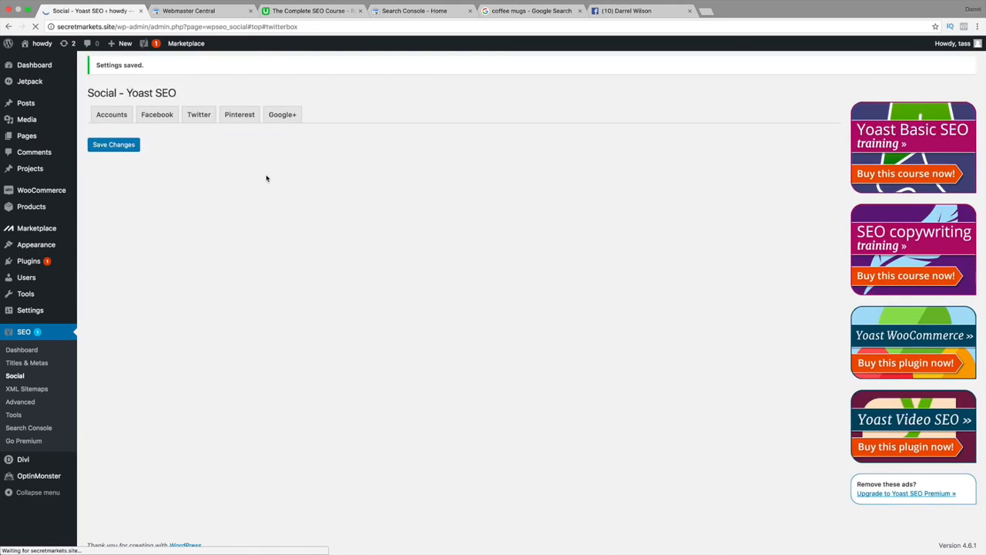
Review the Pinterest settings and the Pinterest confirmation field for the site's meta tag.
click(237, 119)
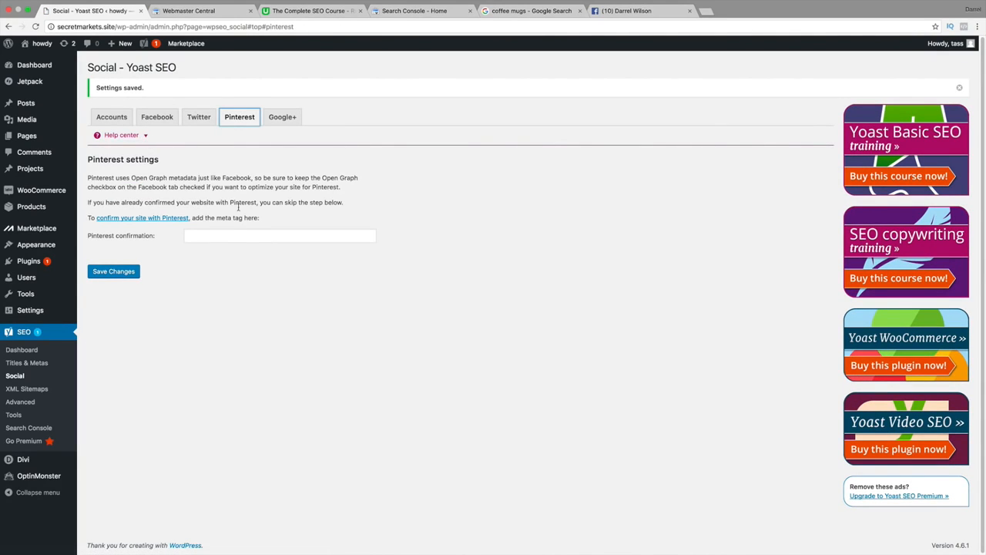
click(262, 237)
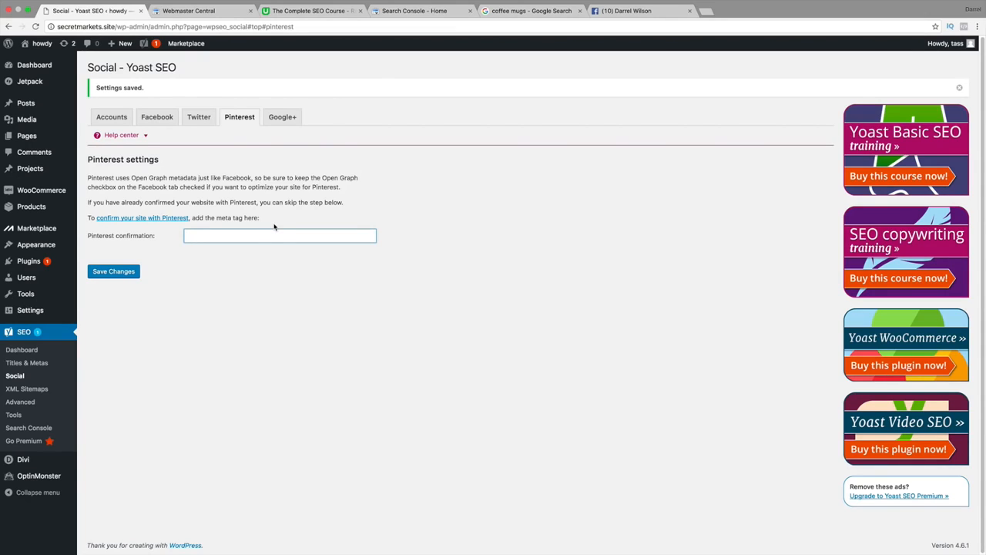
Check the Google Publisher Page field in the Google+ settings and view the Help center's email support information.
click(276, 122)
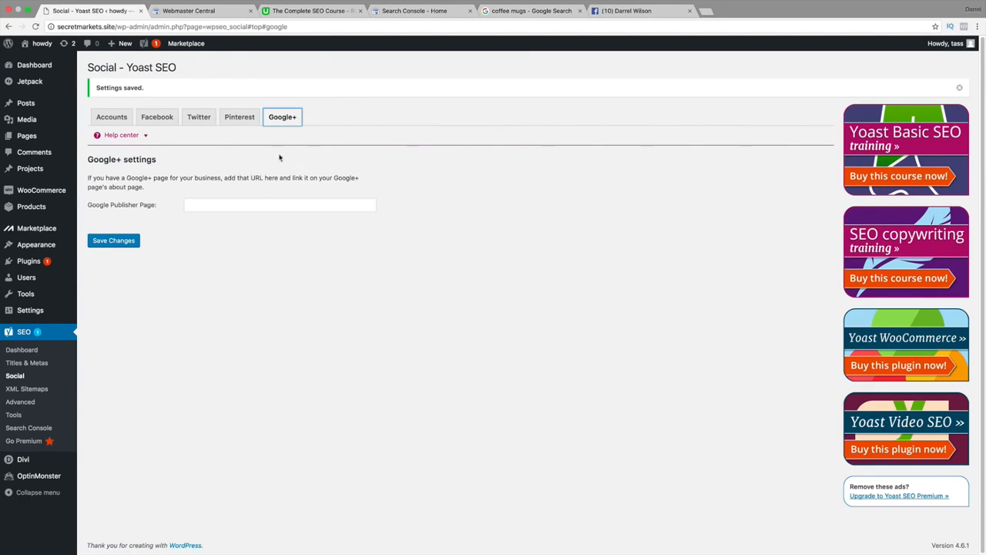
click(245, 204)
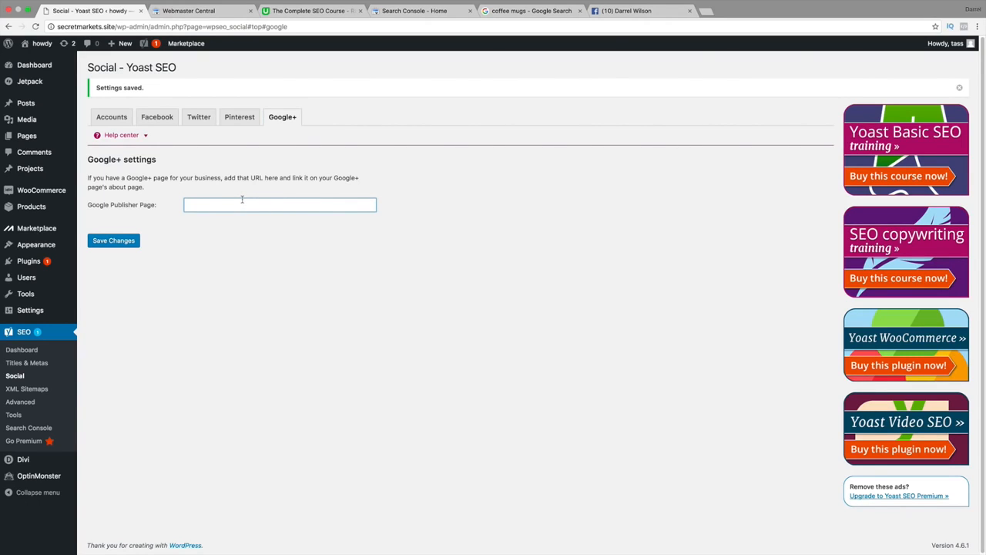
click(148, 136)
click(125, 207)
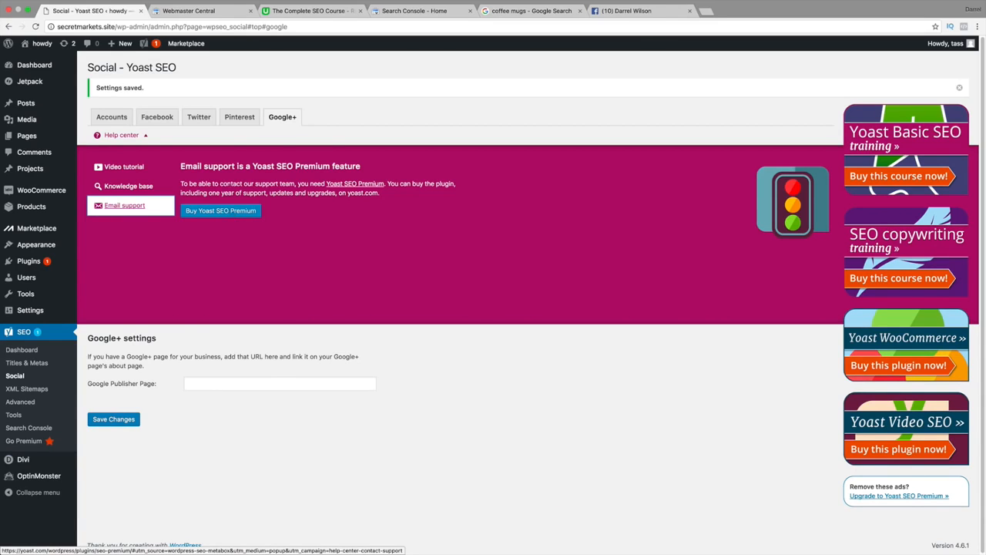
Go back through the Pinterest and Twitter settings to Accounts, and open the XML Sitemaps settings.
click(241, 116)
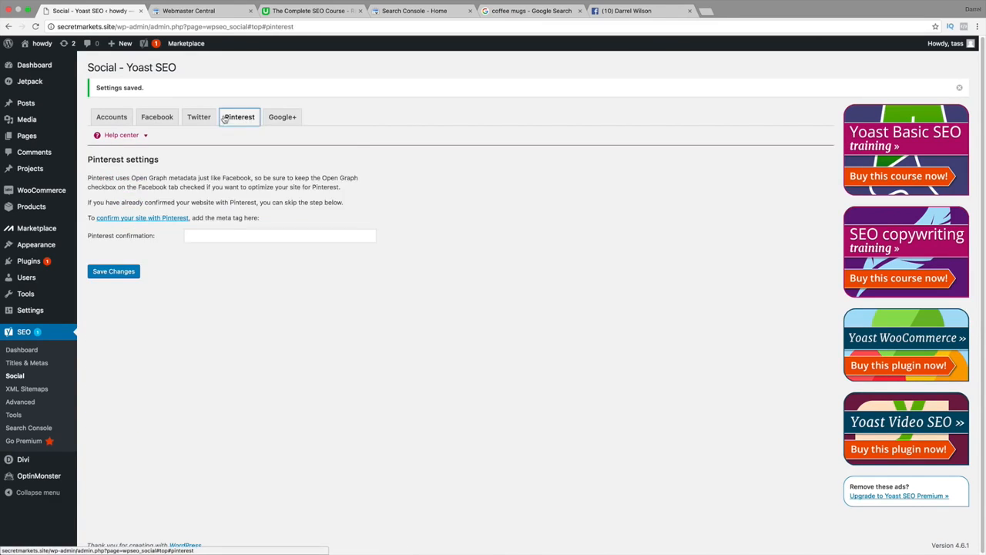
click(199, 117)
click(112, 117)
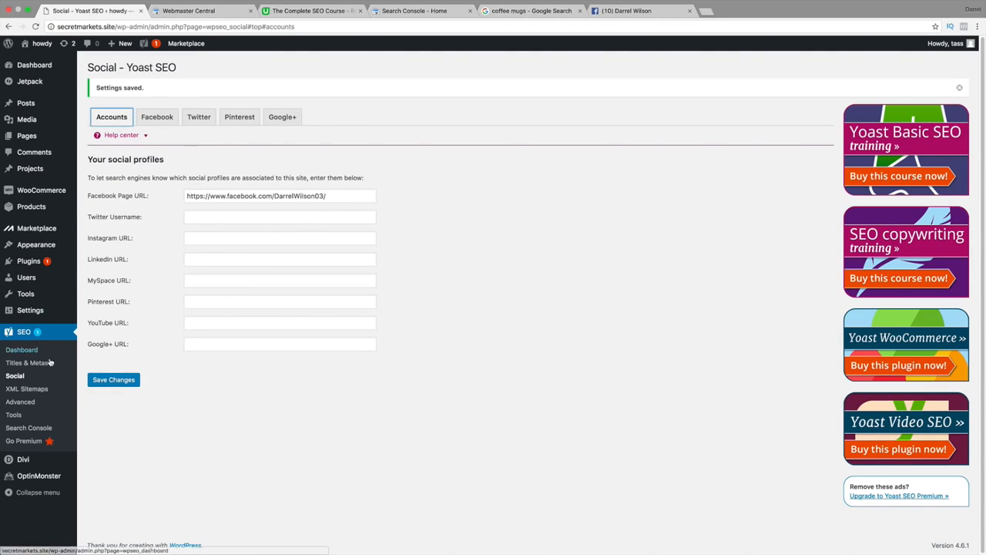
click(30, 389)
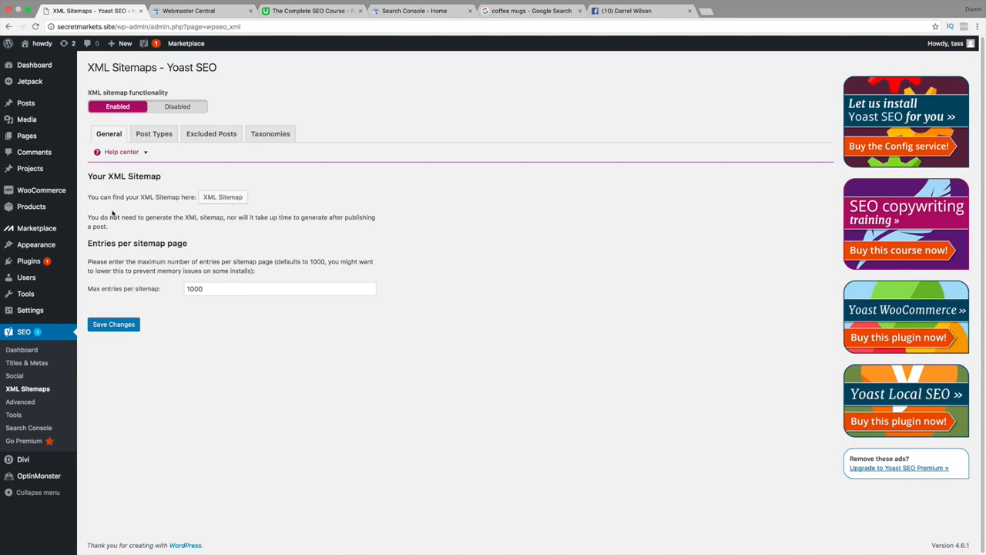
Review the post types sitemap settings and the excluded posts field with its comma-separated Post ID format.
click(161, 136)
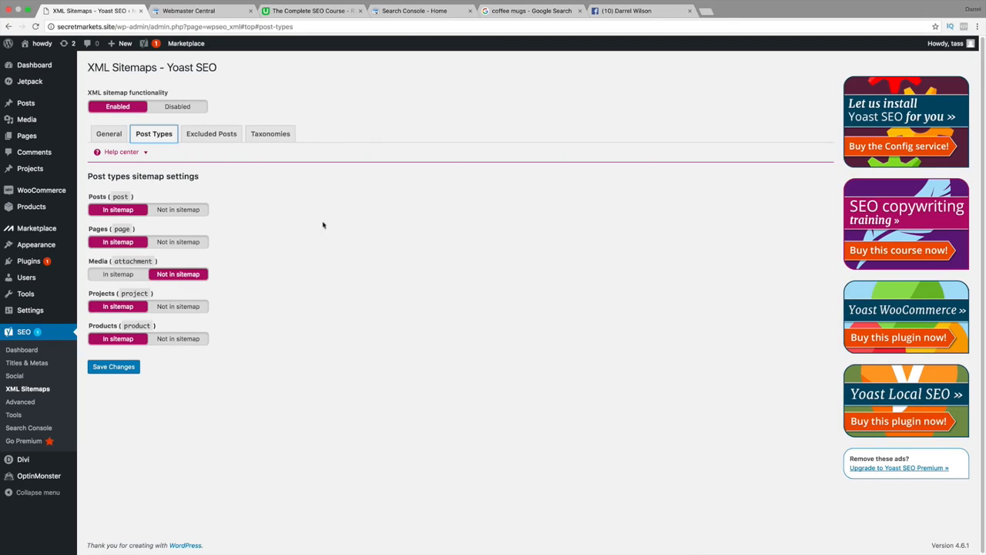
click(222, 139)
click(245, 224)
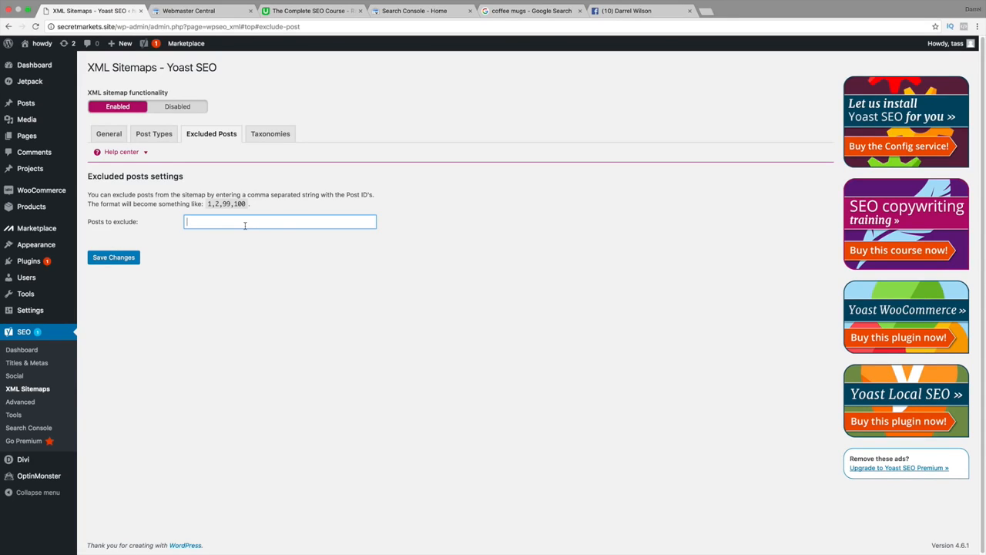
drag(345, 195, 377, 195)
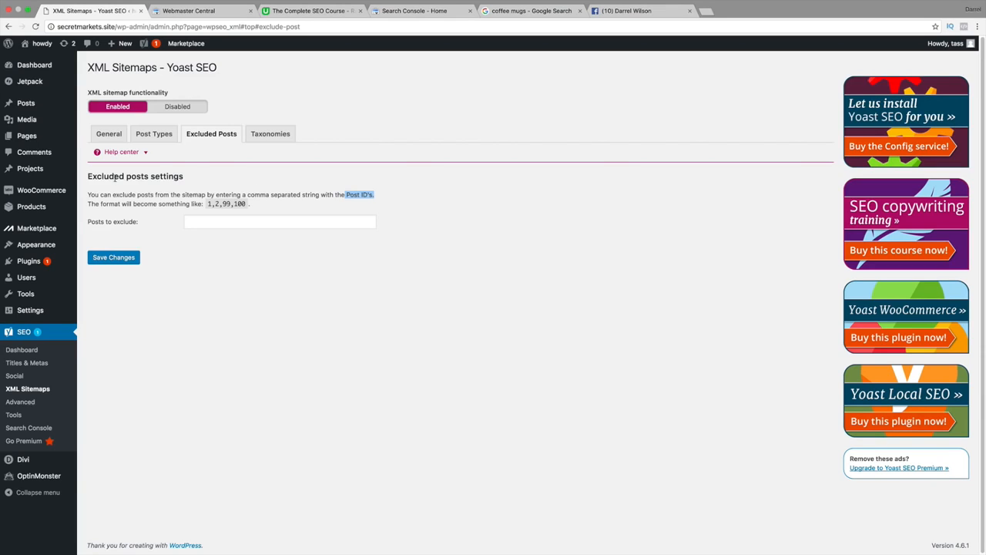
mouse_move(31, 111)
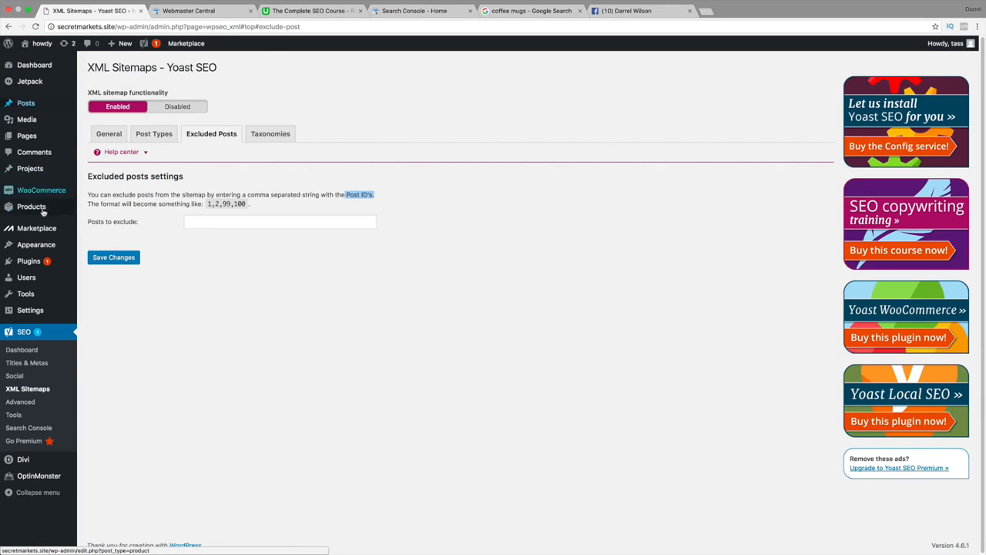
click(213, 224)
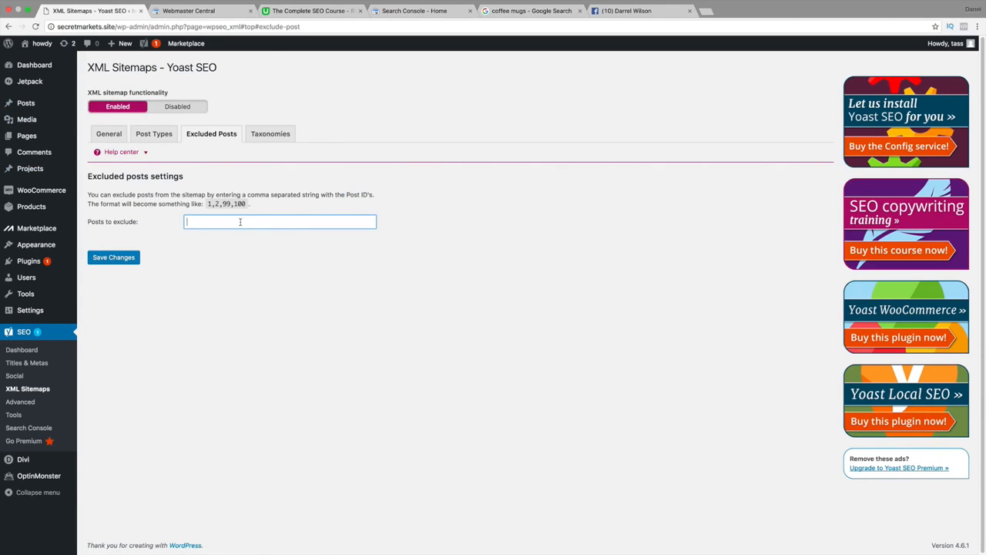
drag(202, 203, 250, 204)
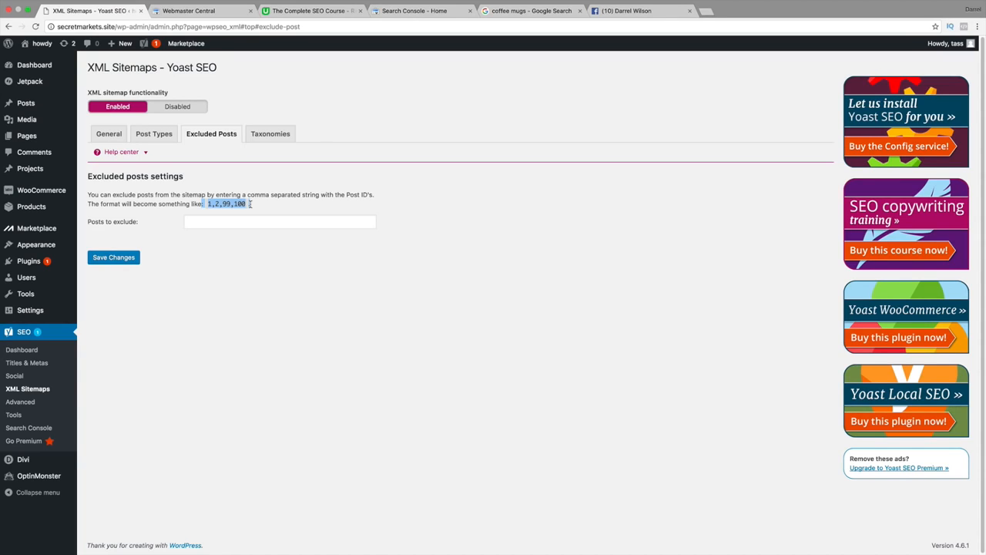
Keep all taxonomies in the sitemap with the XML sitemap functionality enabled, and save the changes.
click(261, 137)
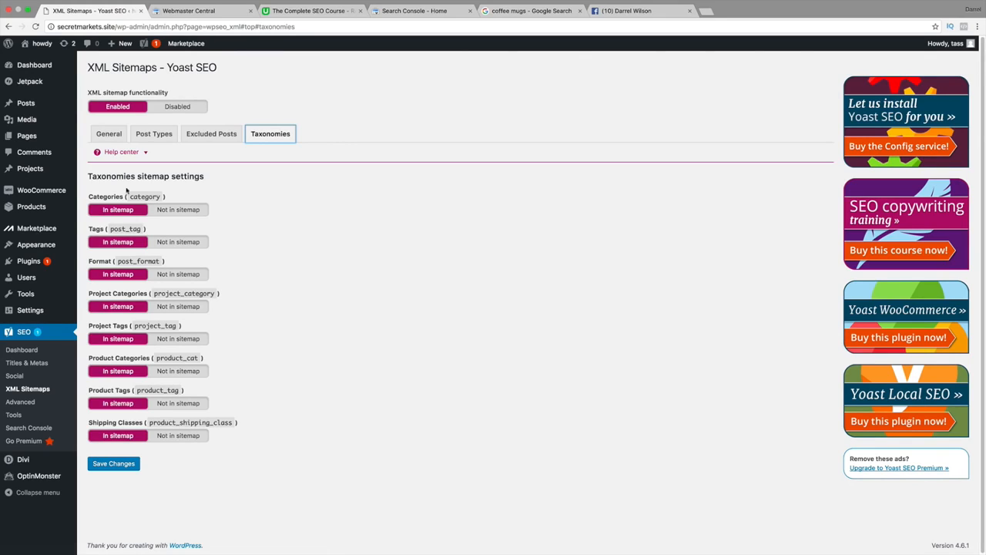
click(123, 467)
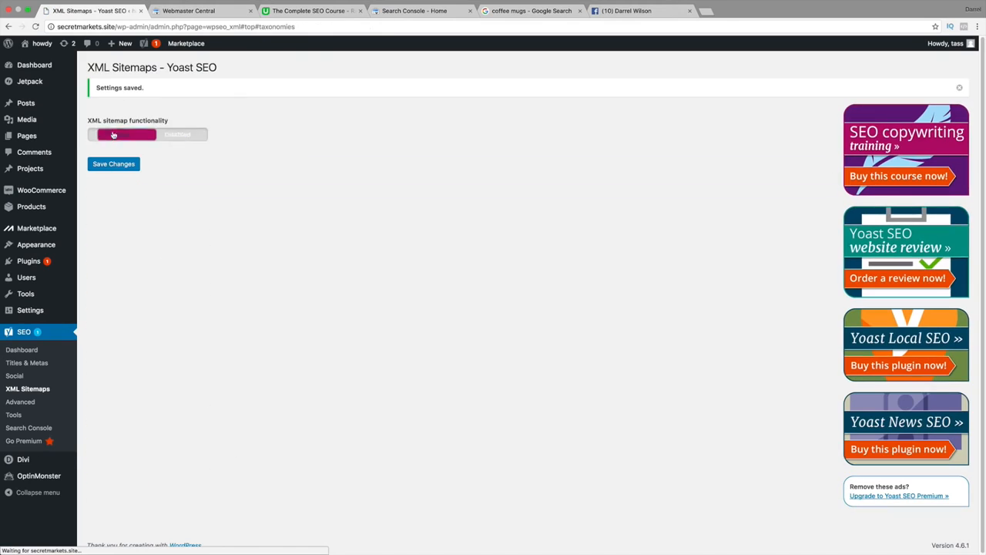
click(125, 137)
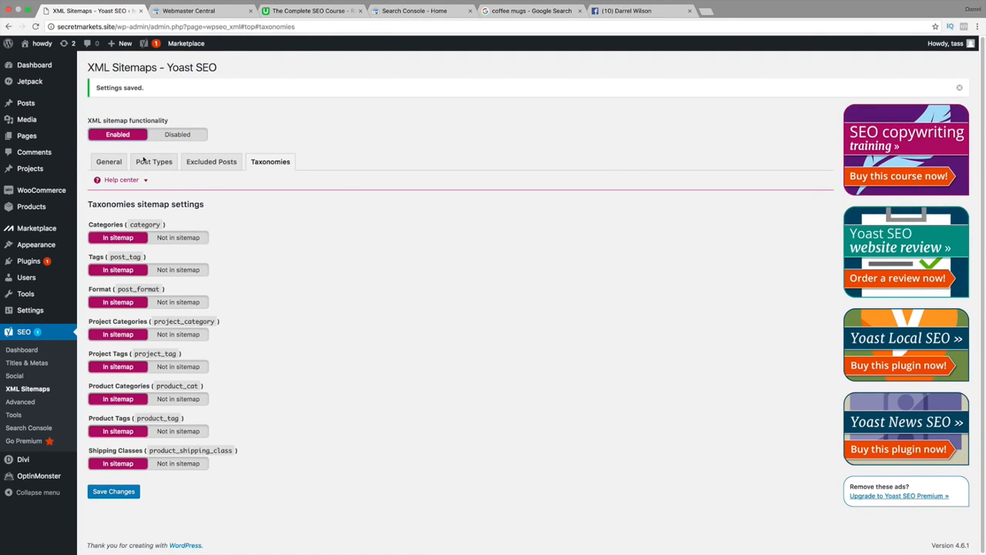
click(125, 493)
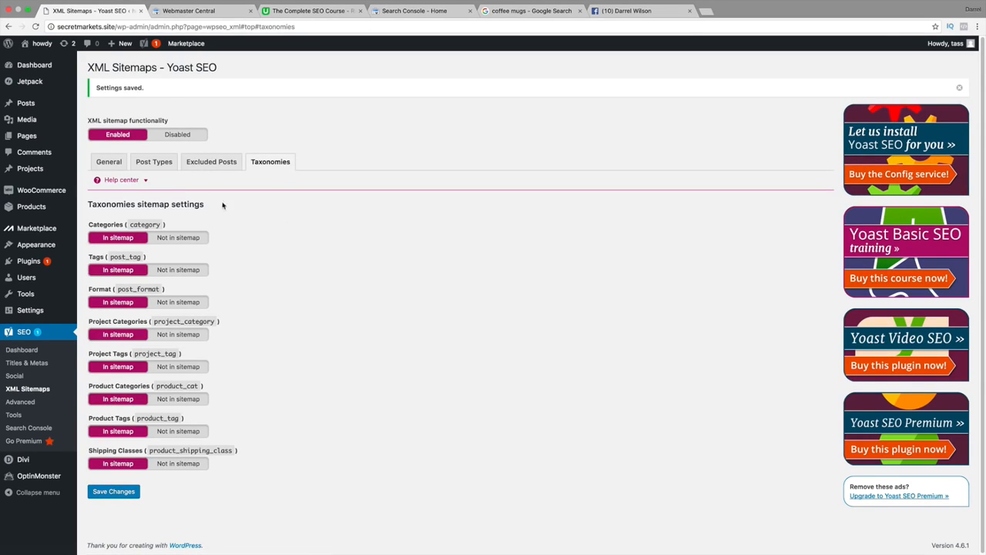
View the generated XML sitemap from the general sitemap settings, and return to the Yoast sitemap page.
click(113, 162)
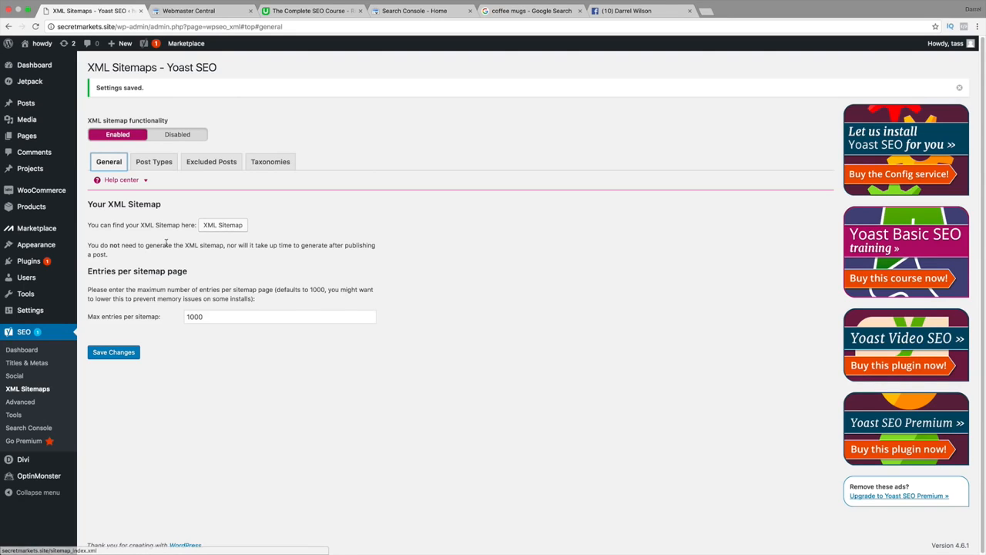
click(216, 224)
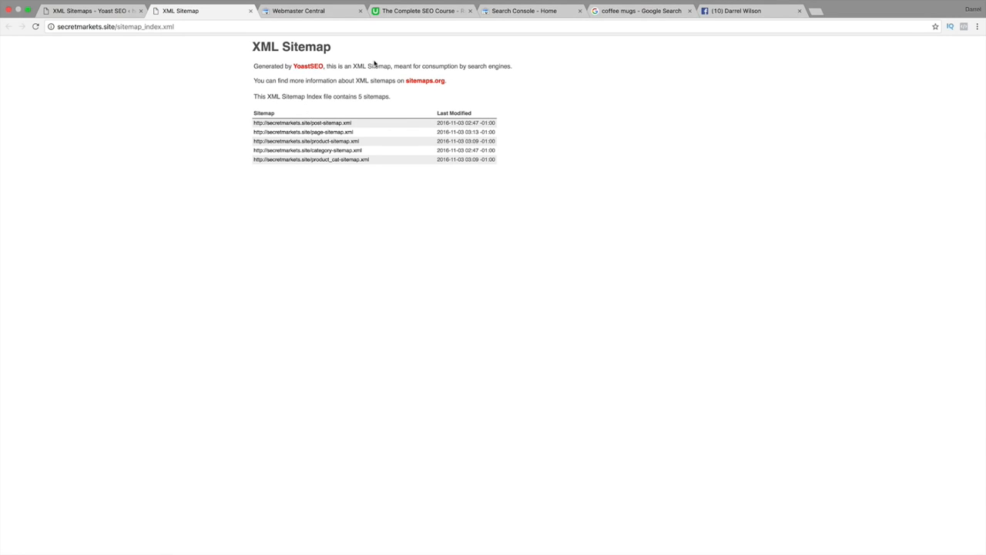
click(78, 12)
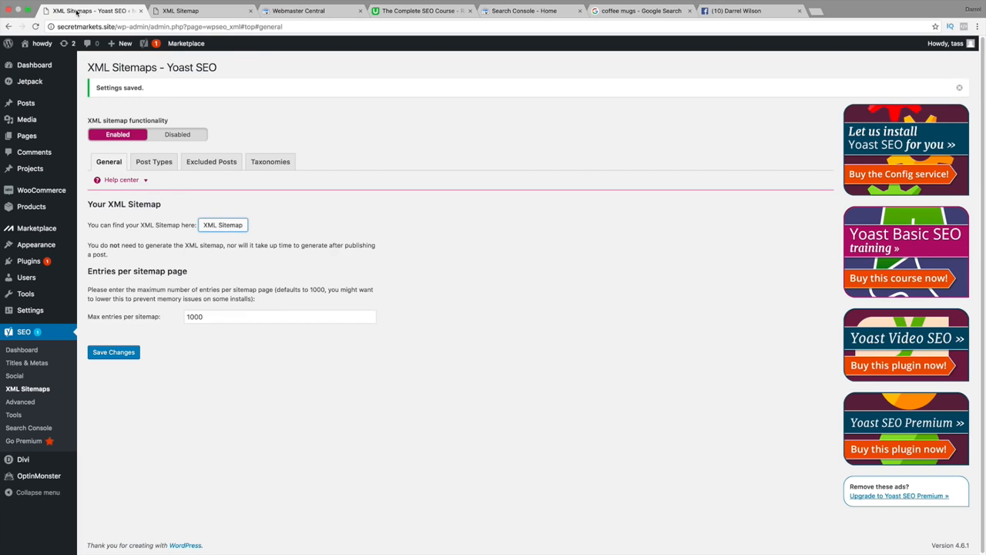
Set the WordPress permalink structure to Day and name and save the changes.
mouse_move(75, 311)
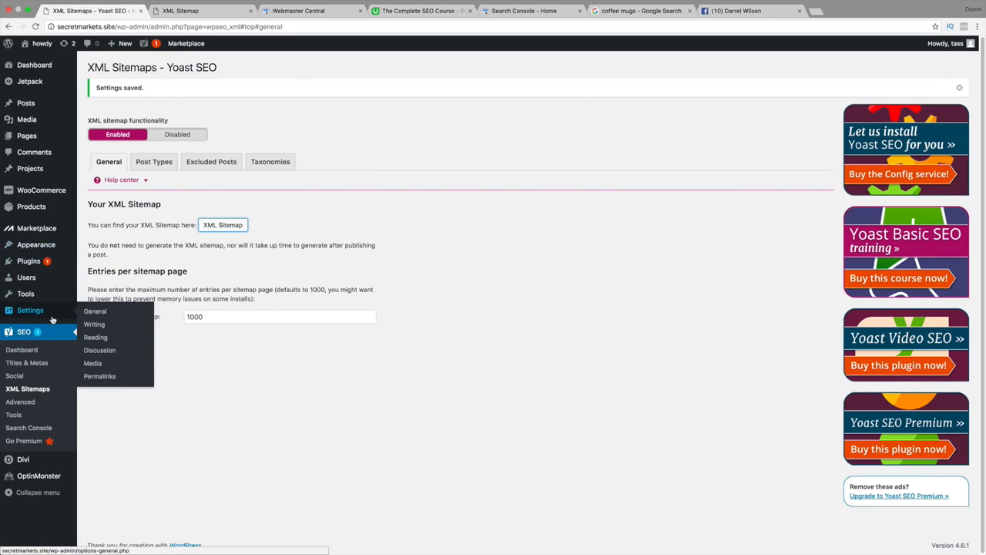
click(116, 376)
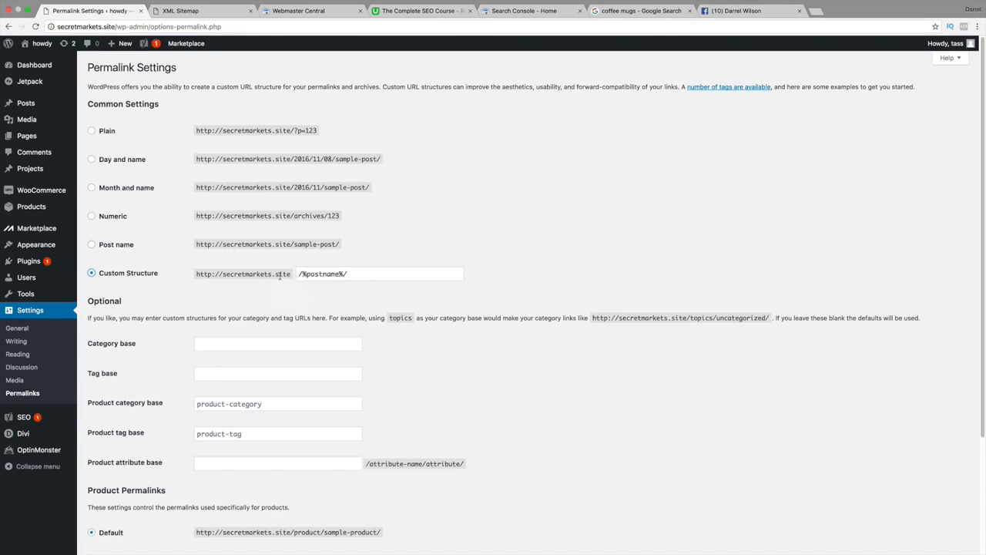
click(125, 247)
click(92, 160)
scroll(308, 346, down, 3)
click(116, 505)
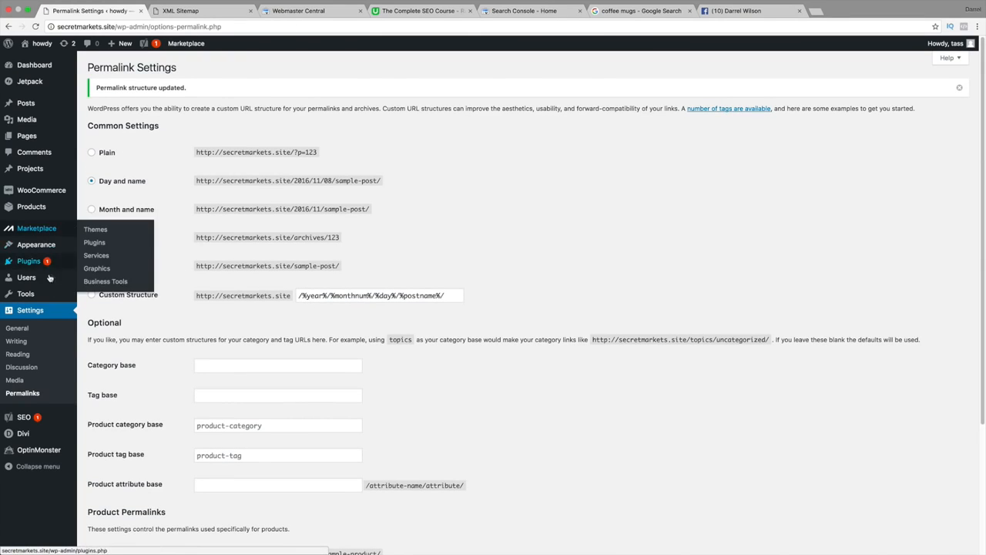
Reopen the Yoast XML Sitemaps settings, check that the XML sitemap loads, and return to the settings.
mouse_move(43, 421)
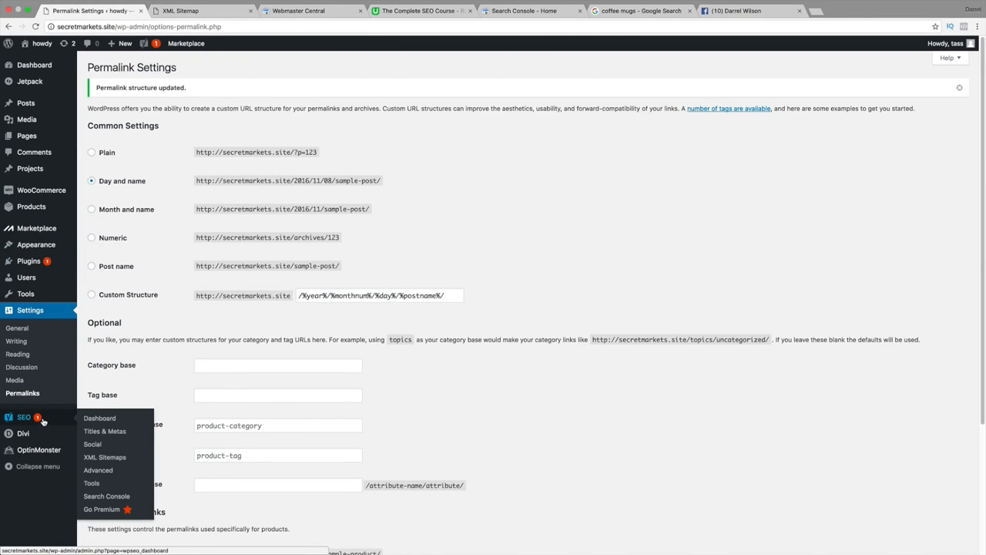
click(89, 458)
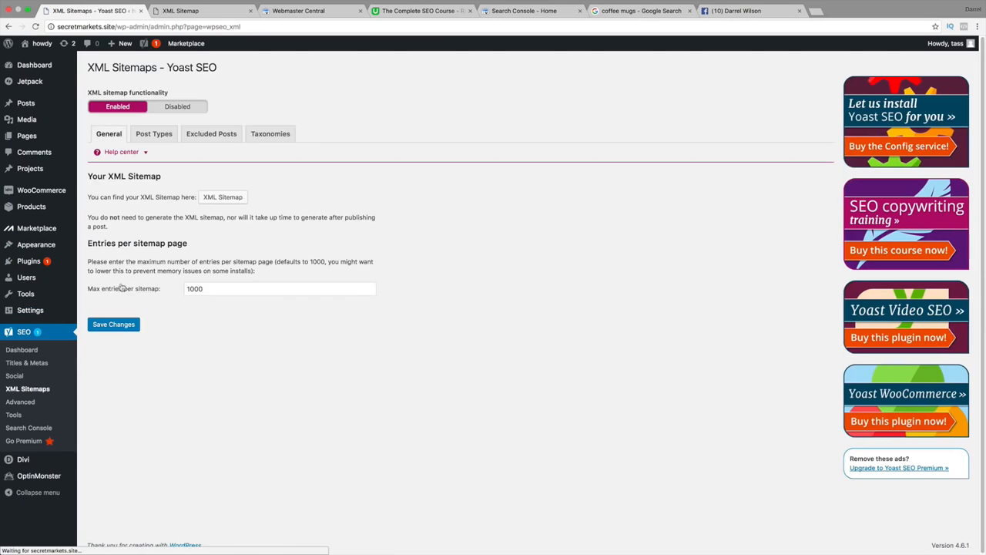
click(208, 197)
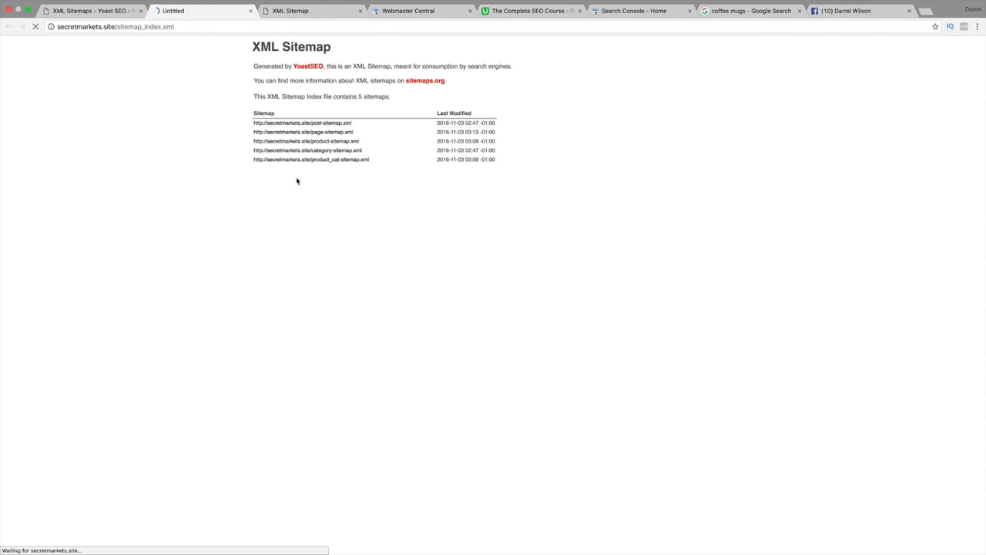
click(107, 7)
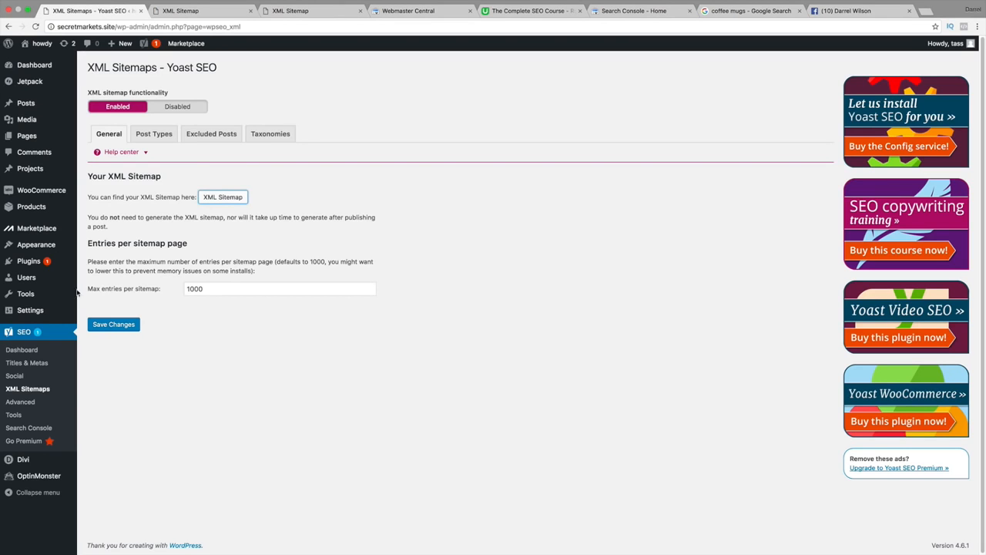
Set the WordPress permalink structure to Post name and save the changes.
mouse_move(42, 314)
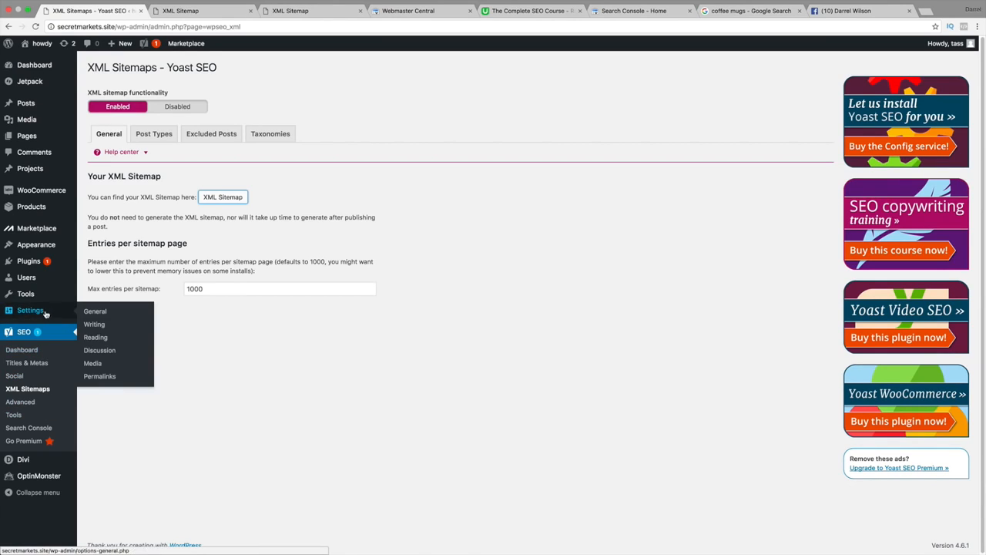
click(101, 378)
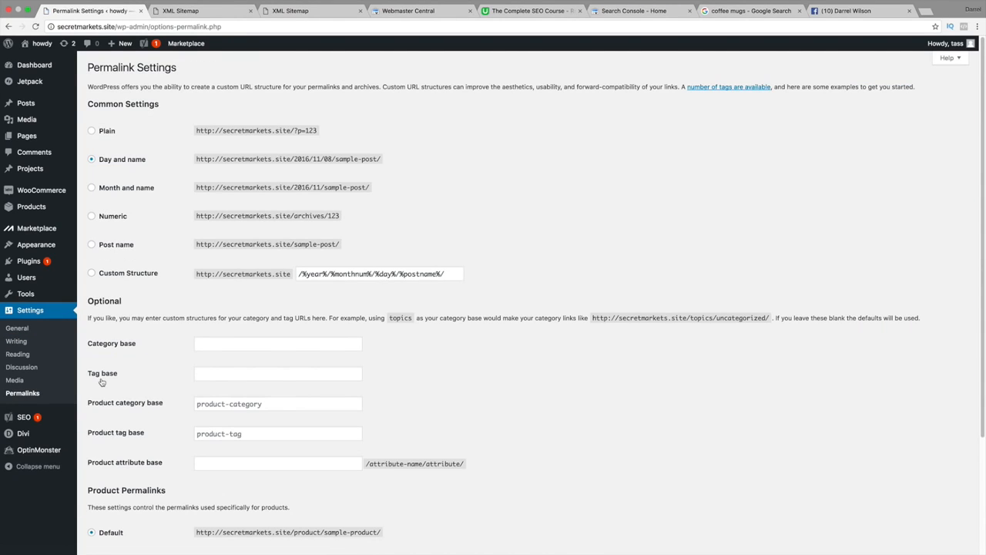
click(92, 245)
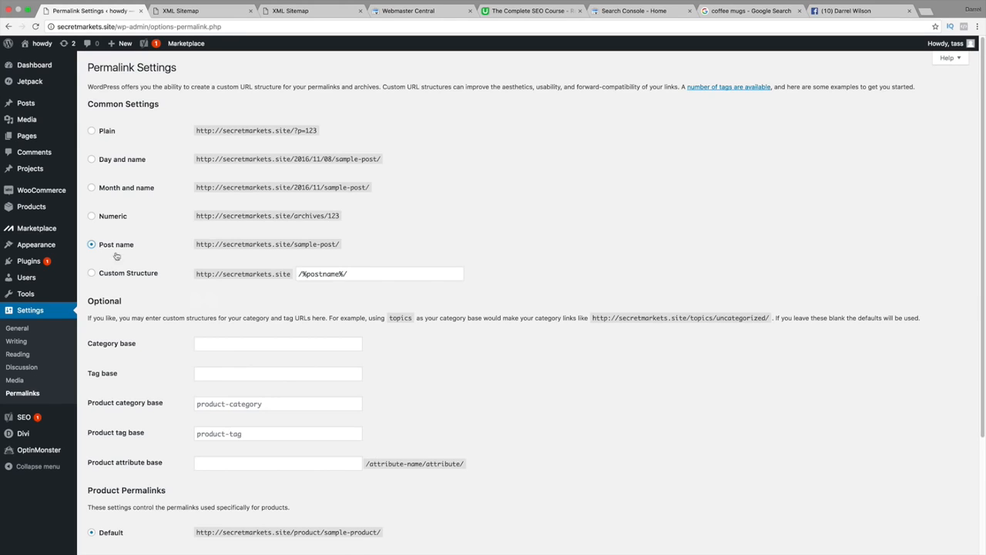
scroll(135, 279, down, 3)
click(135, 504)
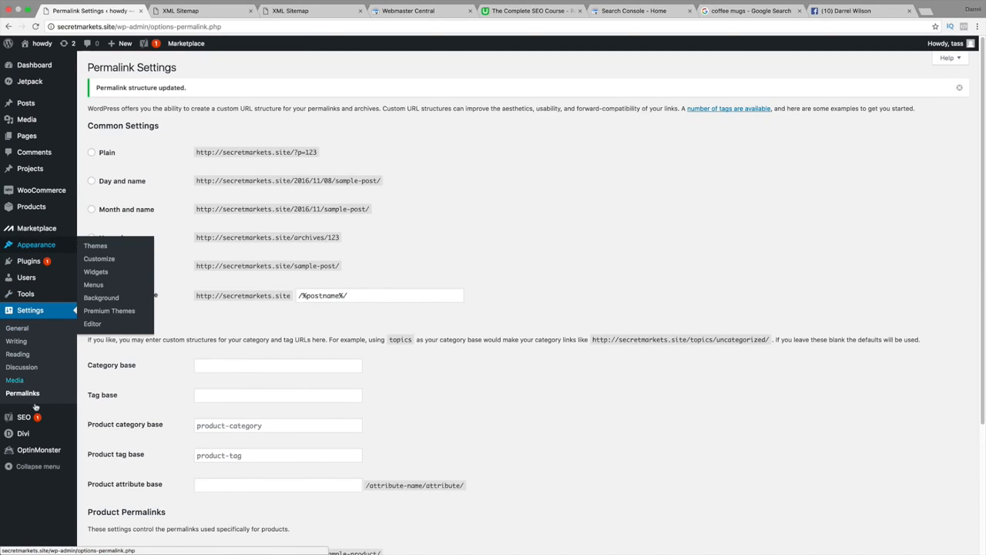
Go back to the Yoast XML Sitemaps settings and open the site's XML sitemap once more.
mouse_move(29, 418)
click(114, 458)
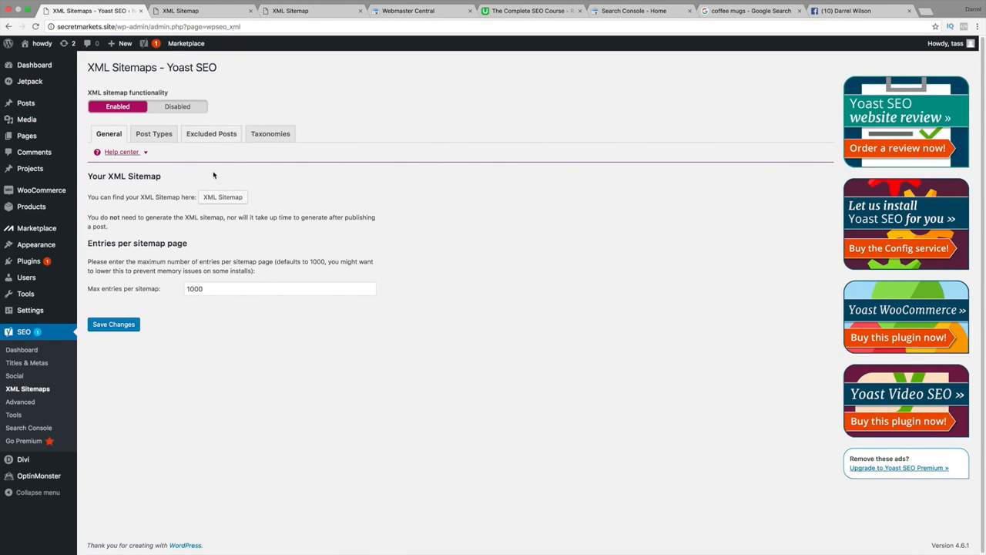
click(217, 198)
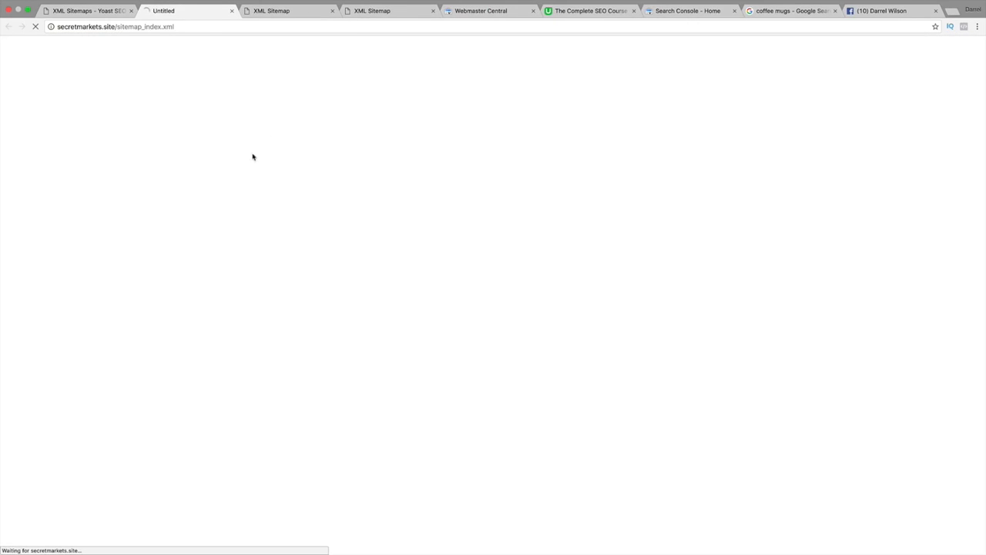
Close the duplicate sitemap, Webmaster Central, Search Console, coffee mugs search and Facebook tabs, and examine the post-sitemap.xml entry.
click(332, 11)
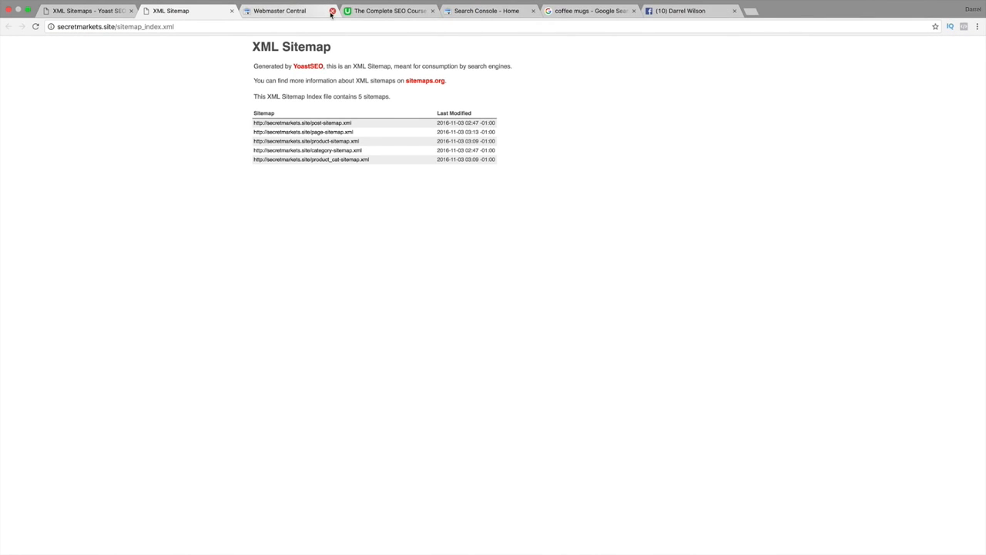
click(332, 11)
click(423, 11)
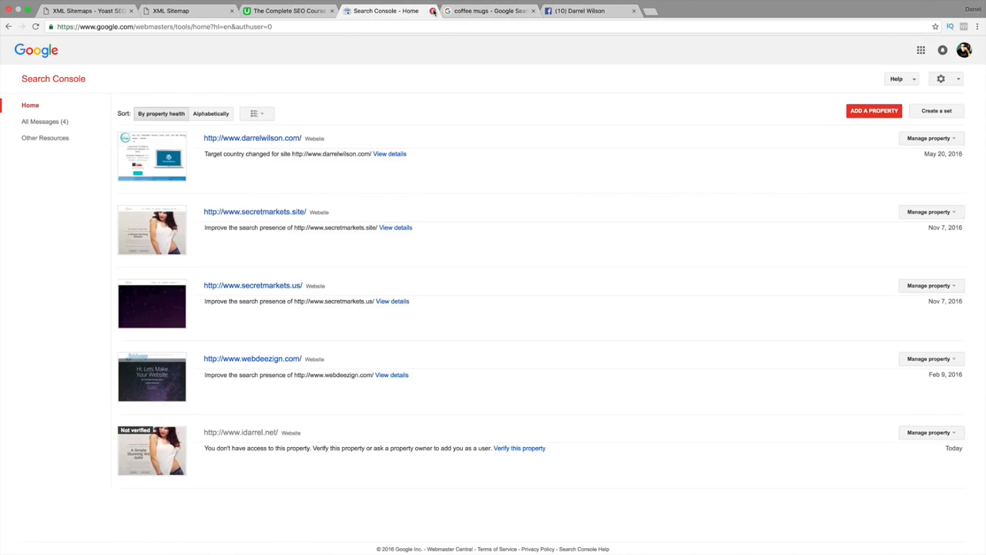
click(433, 11)
click(433, 11)
click(433, 11)
click(213, 11)
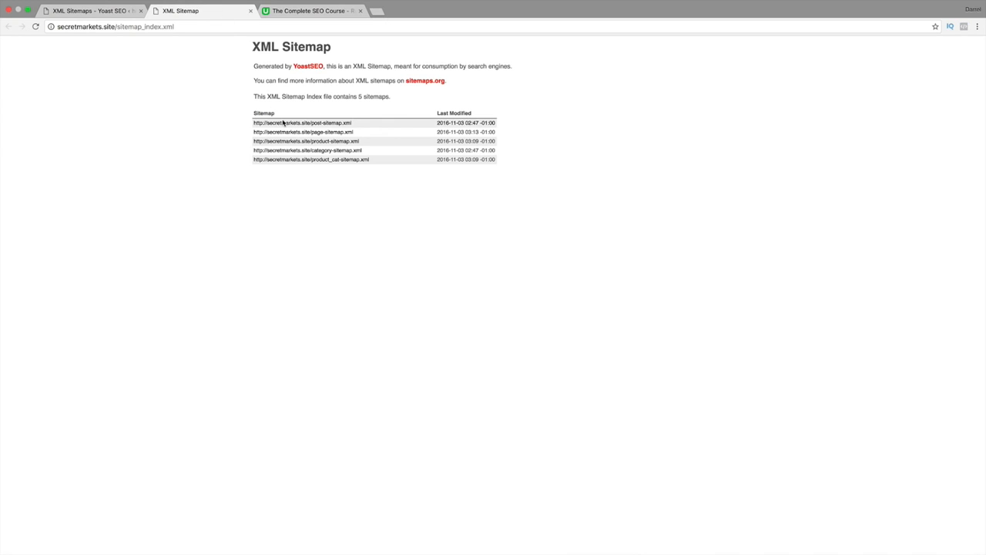
drag(355, 123, 313, 123)
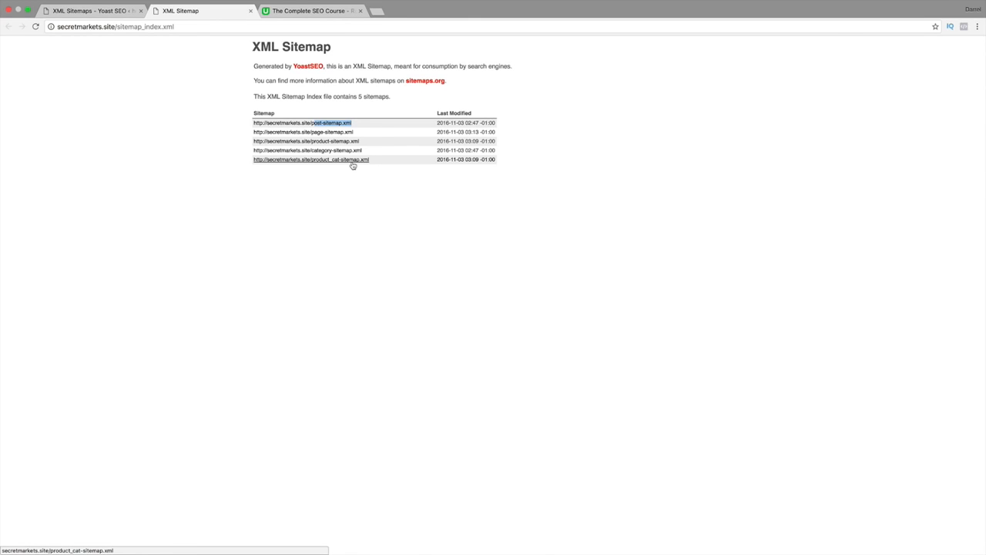
Search google.com for "google search console" in a new tab and open the Google Search Console result.
click(377, 11)
text(google.com)
key(Return)
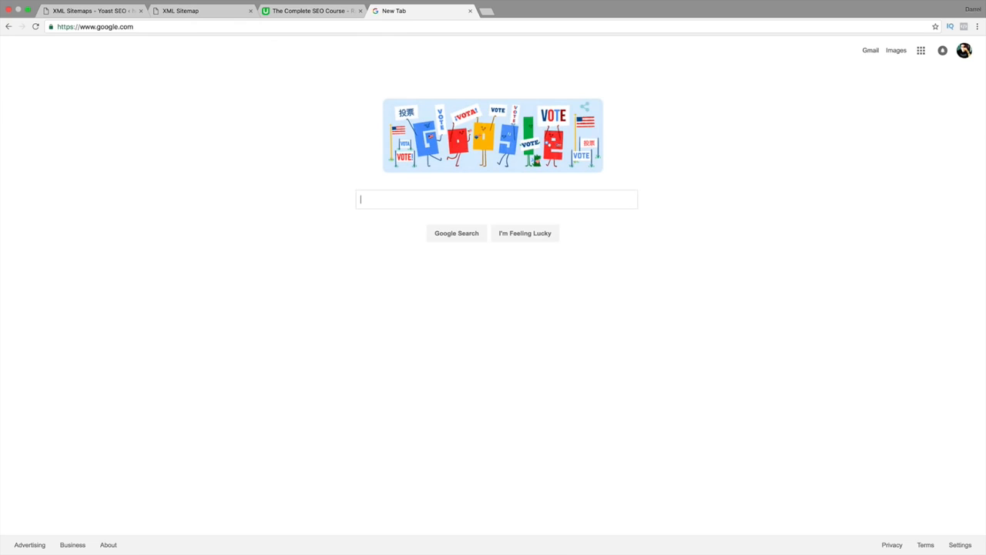
text(google s)
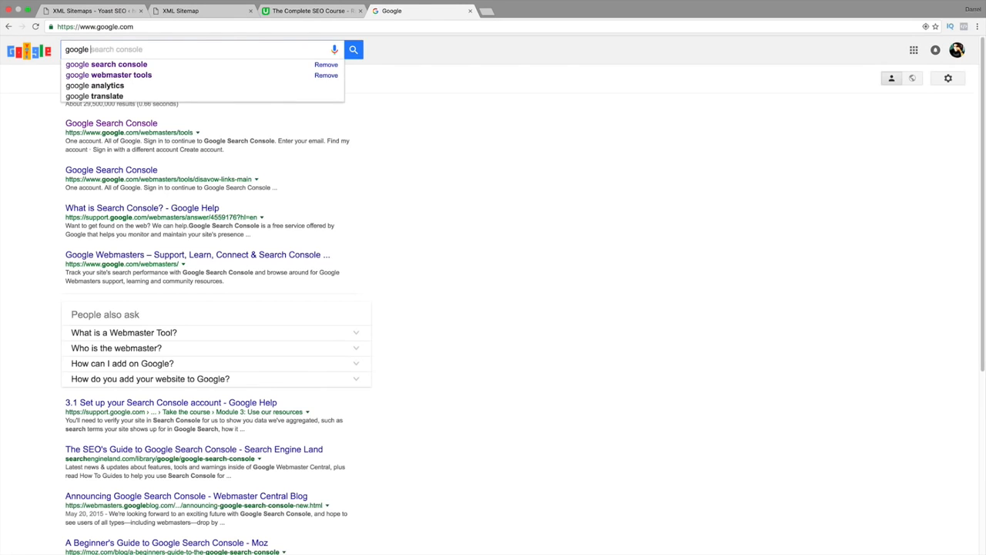
key(Down)
key(Return)
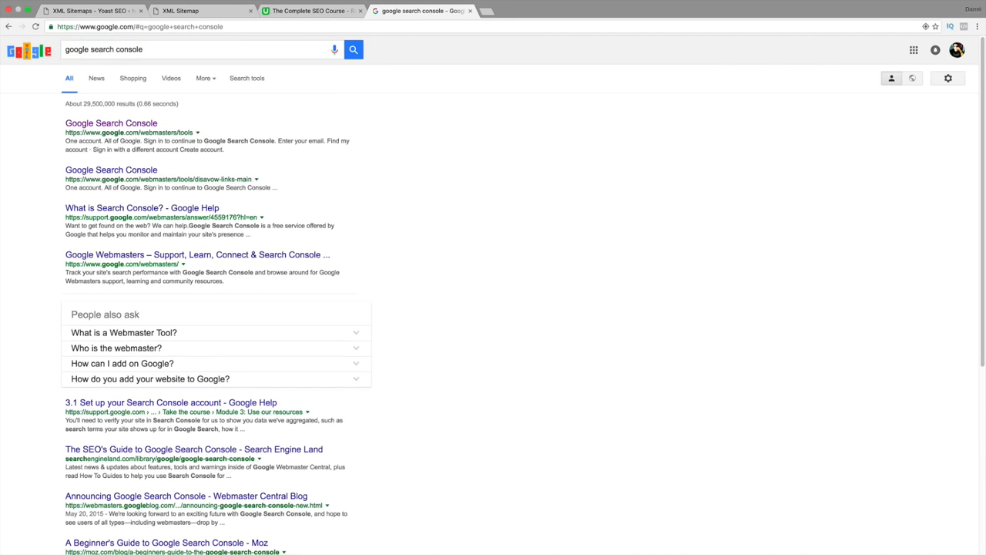
click(128, 125)
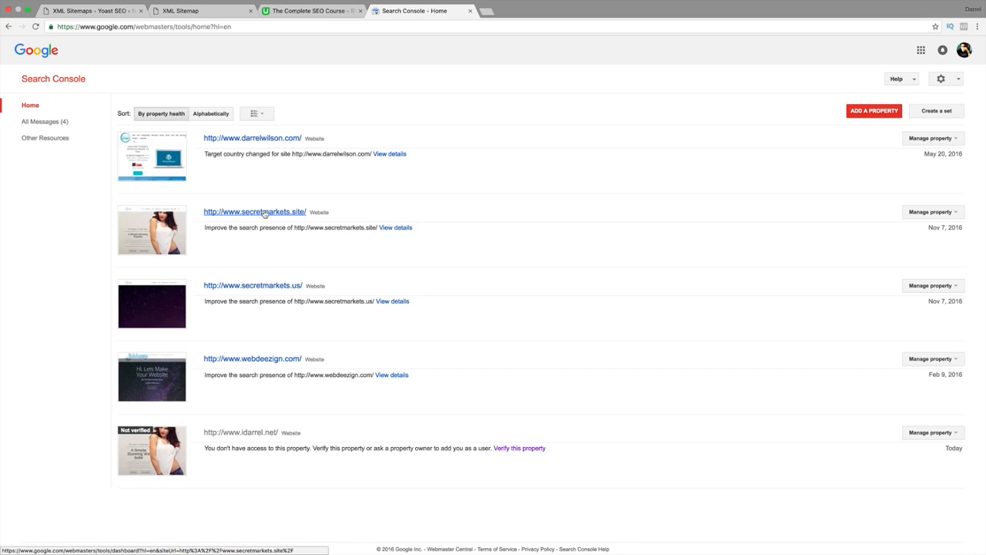
Return to the WordPress admin and open Yoast SEO's Search Console page.
click(100, 11)
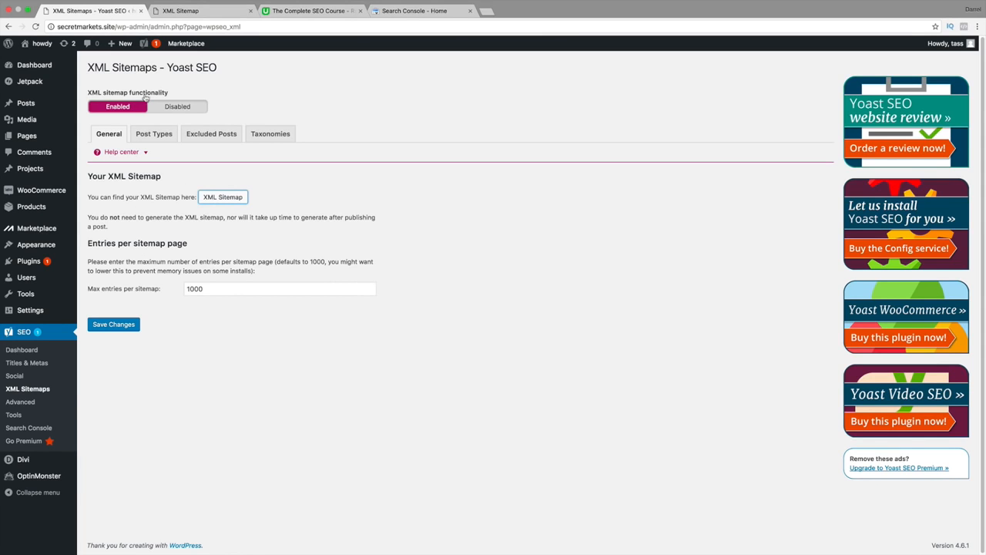
click(25, 427)
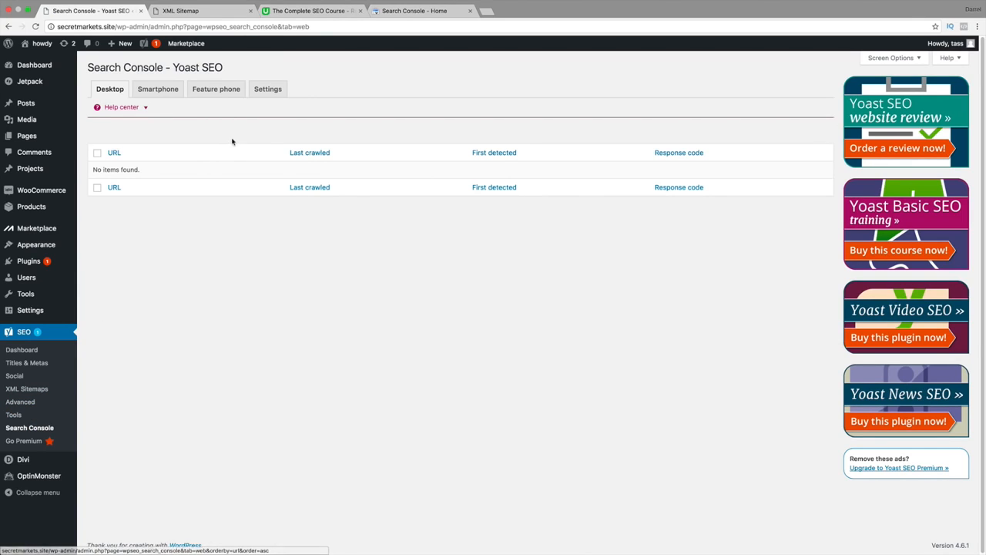
Reset the Google authentication in the Search Console settings, request a new authorization code and allow Yoast SEO access to the account's data.
click(270, 93)
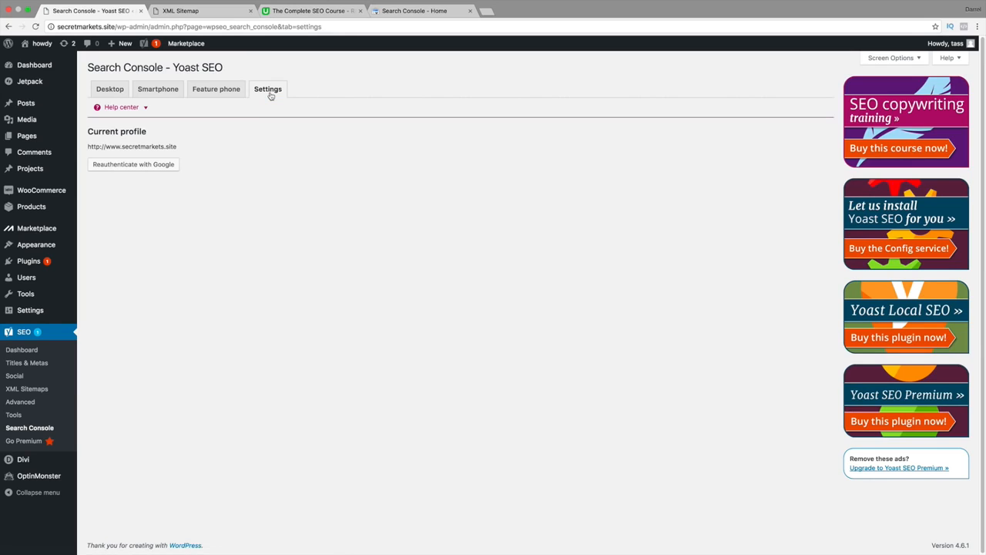
click(132, 168)
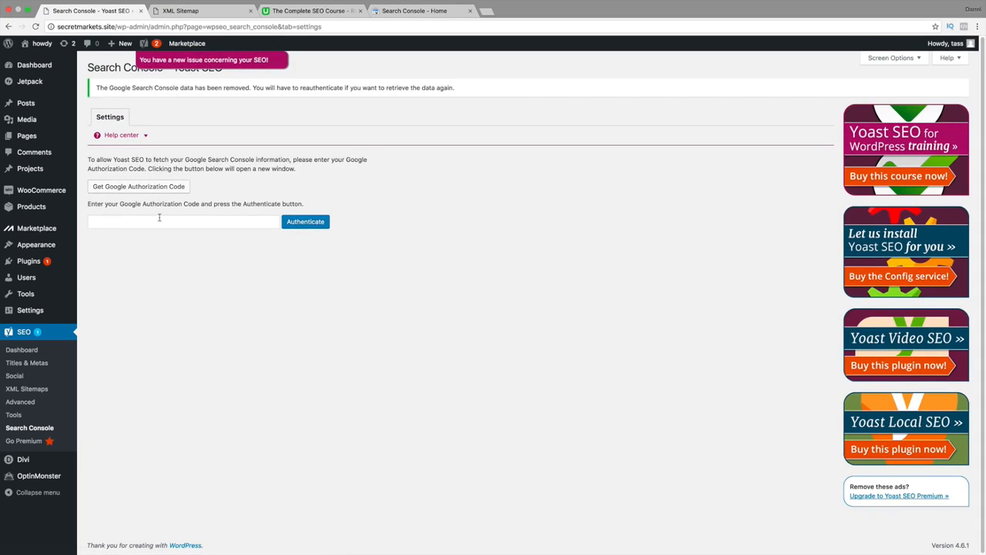
click(132, 190)
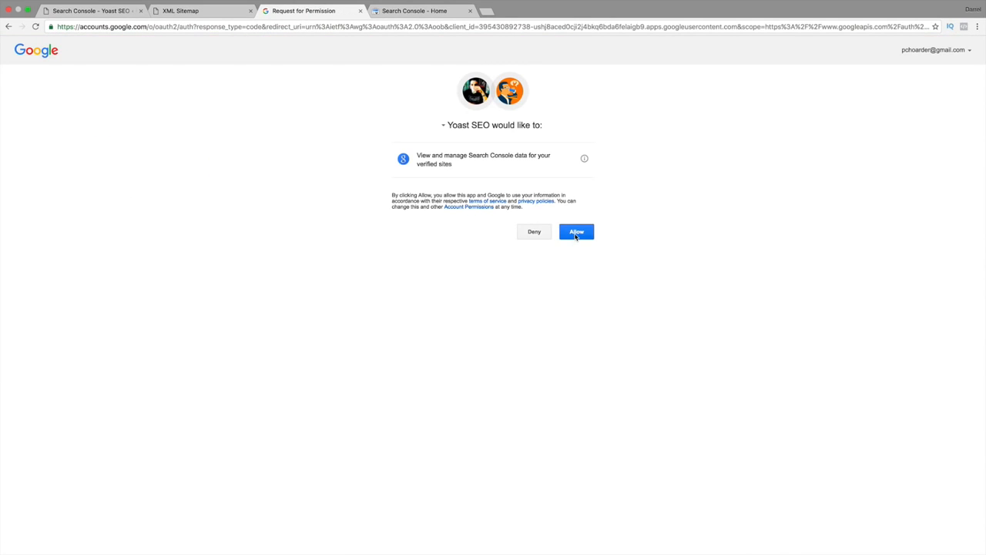
click(576, 233)
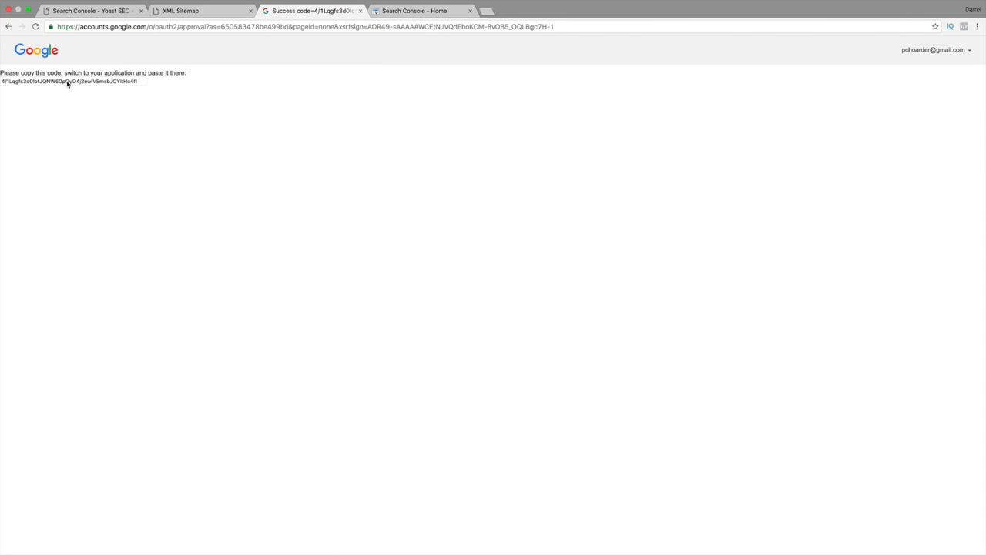
Copy the Google authorization code into the Yoast SEO Search Console settings and authenticate with it.
click(67, 81)
right_click(67, 82)
click(81, 100)
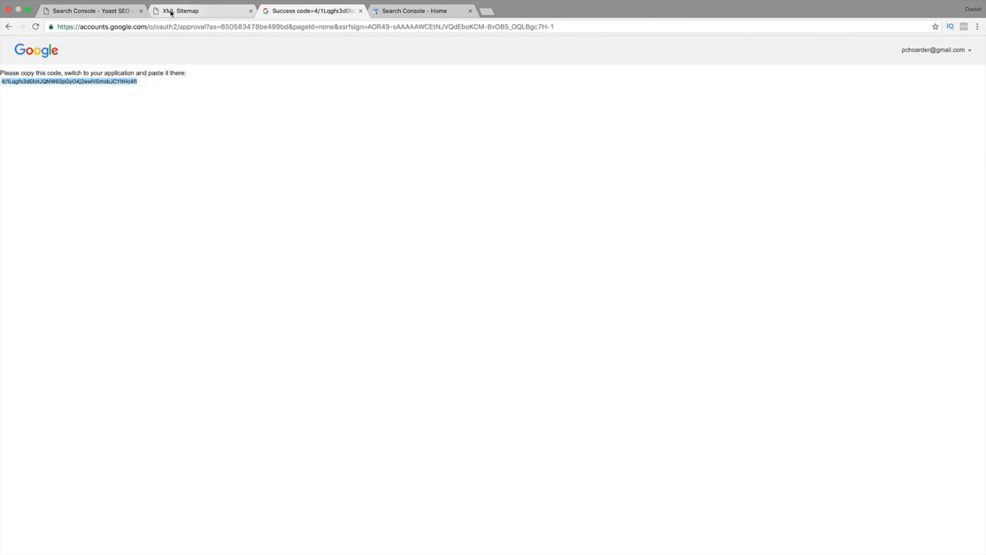
click(104, 11)
click(207, 221)
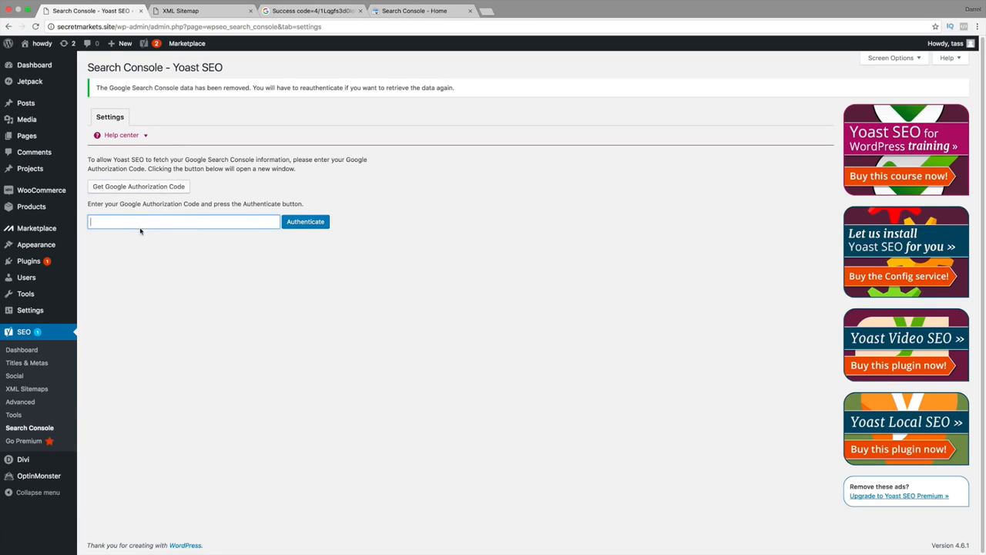
right_click(140, 222)
click(185, 271)
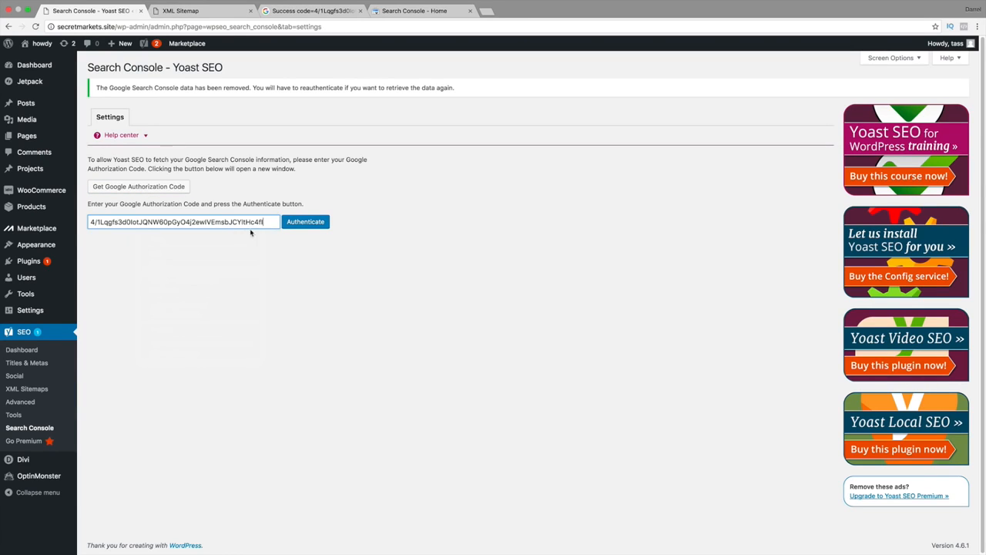
click(311, 226)
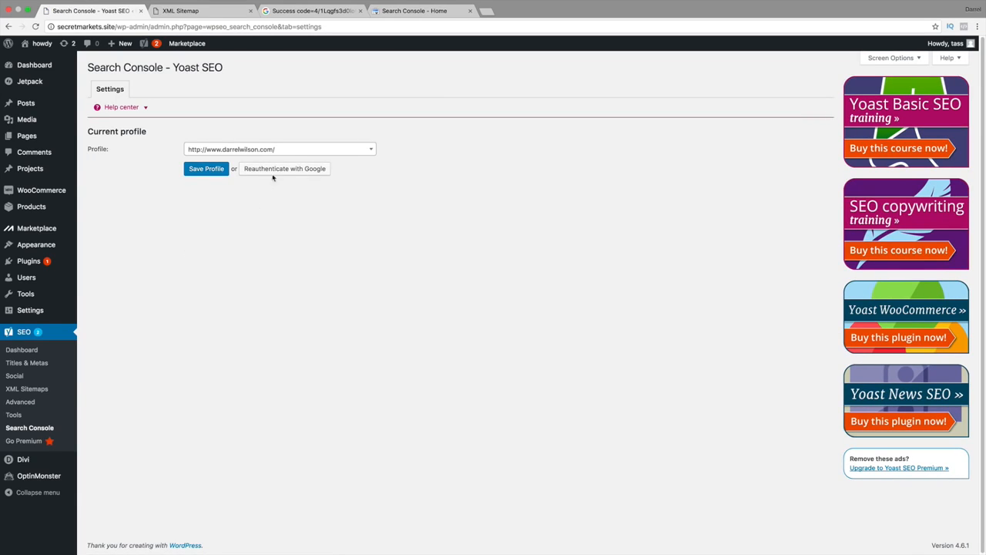
click(286, 152)
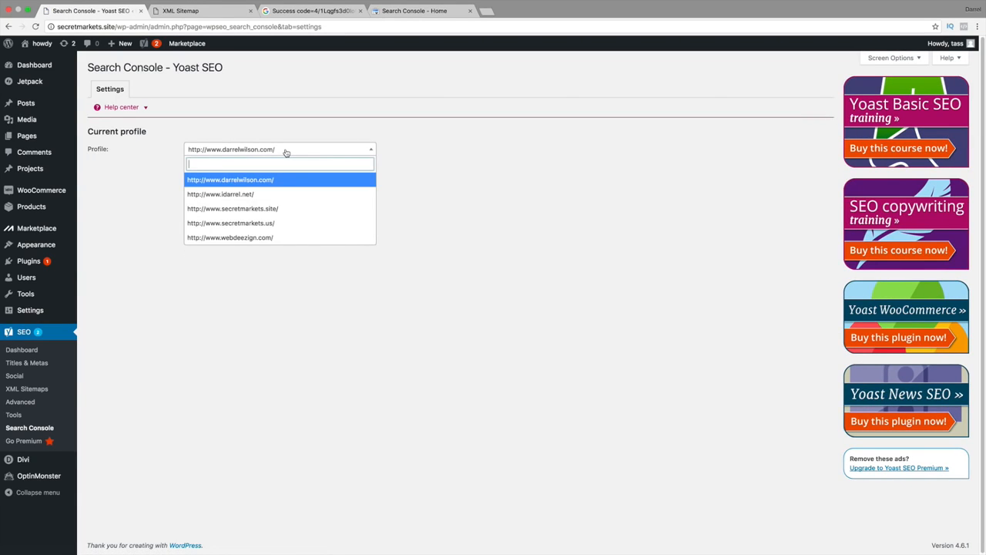
click(286, 210)
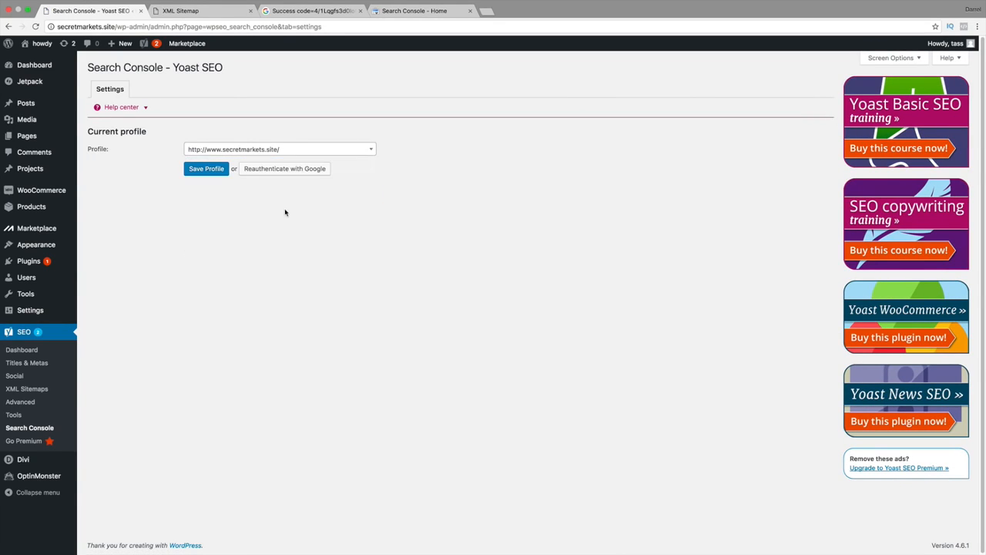
click(207, 170)
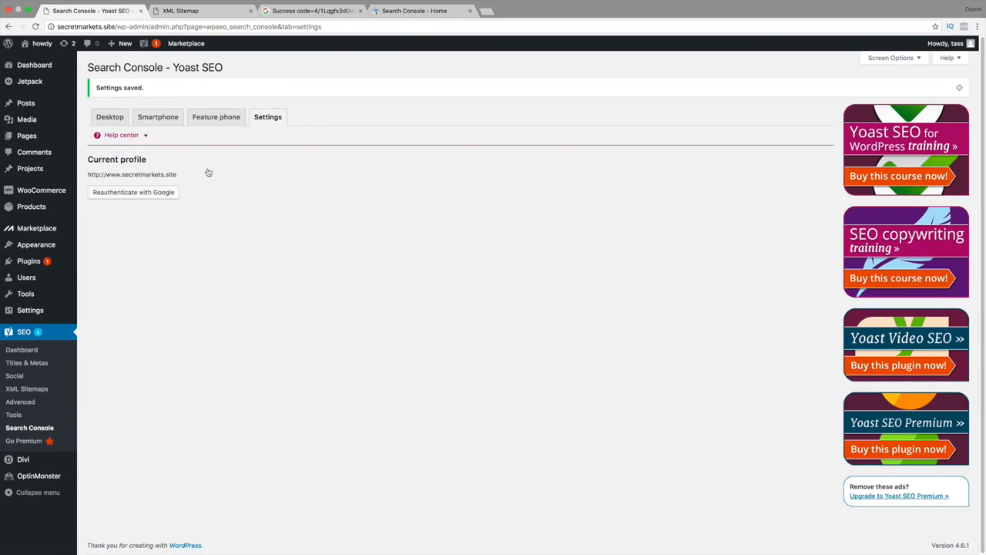
Look through the Yoast SEO general settings and examine the Google Search Console field under Webmaster Tools verification.
click(21, 351)
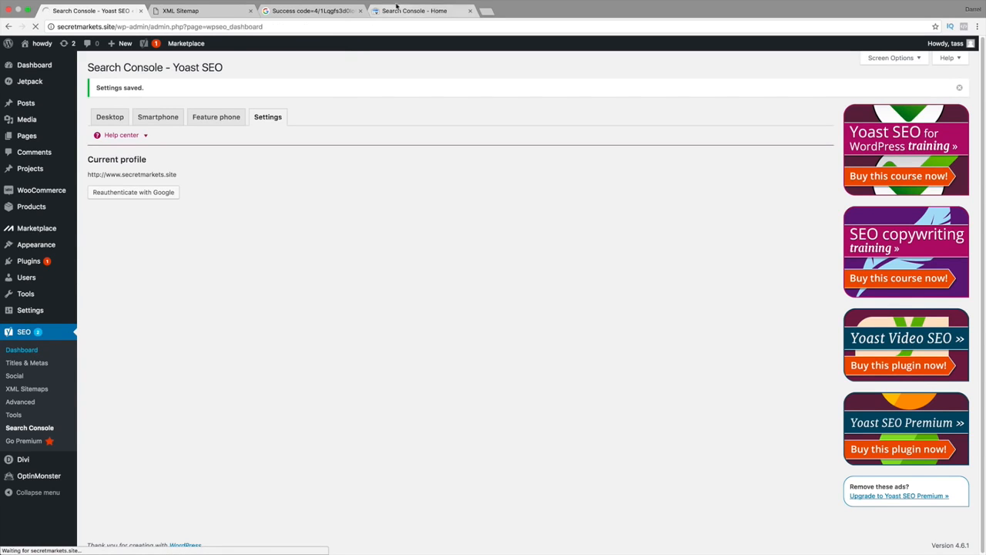
click(295, 10)
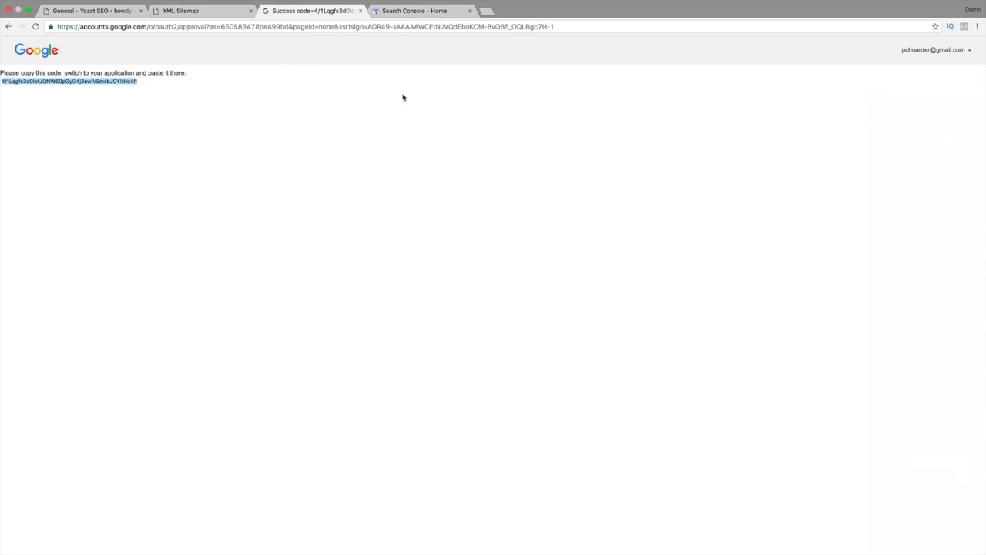
click(85, 11)
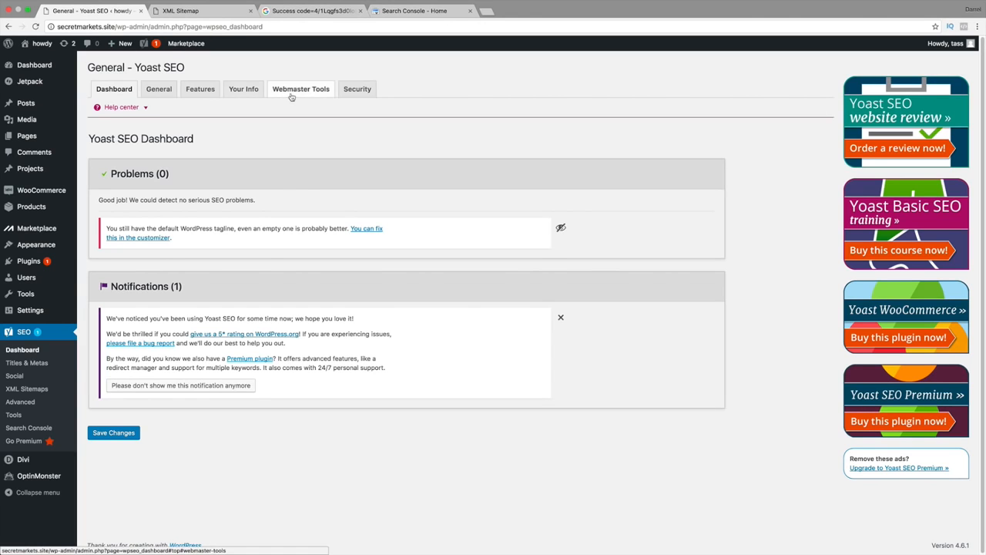
click(243, 91)
click(200, 91)
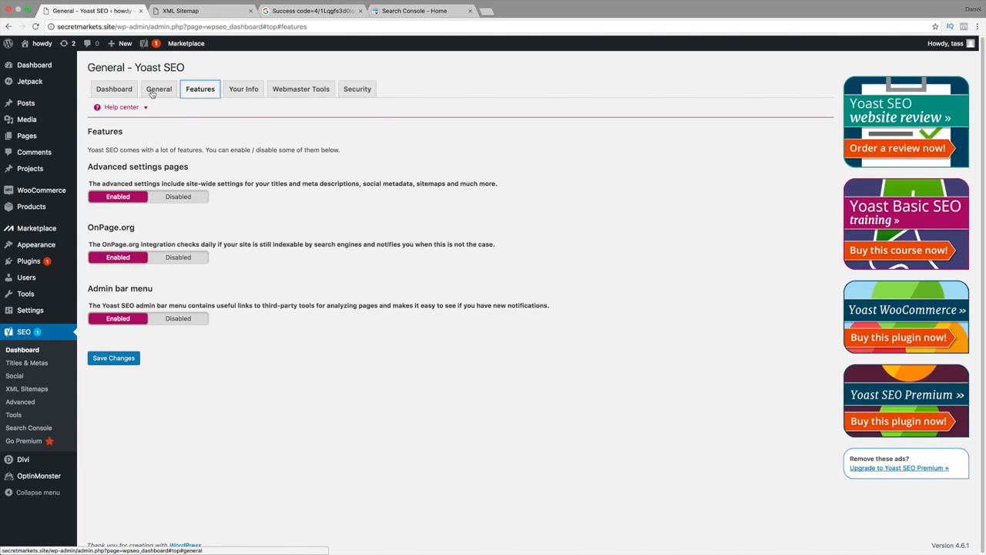
click(151, 90)
click(300, 90)
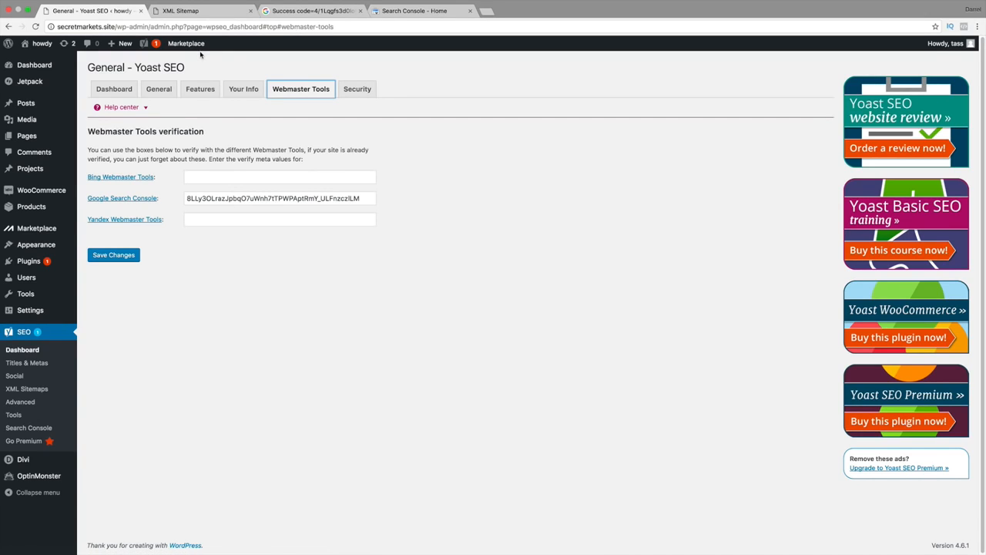
double_click(240, 198)
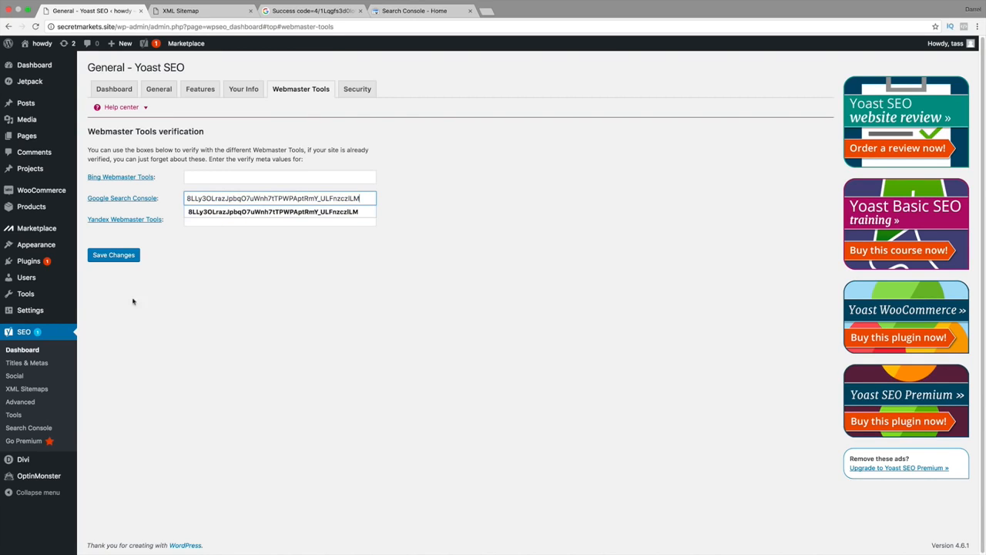
click(32, 389)
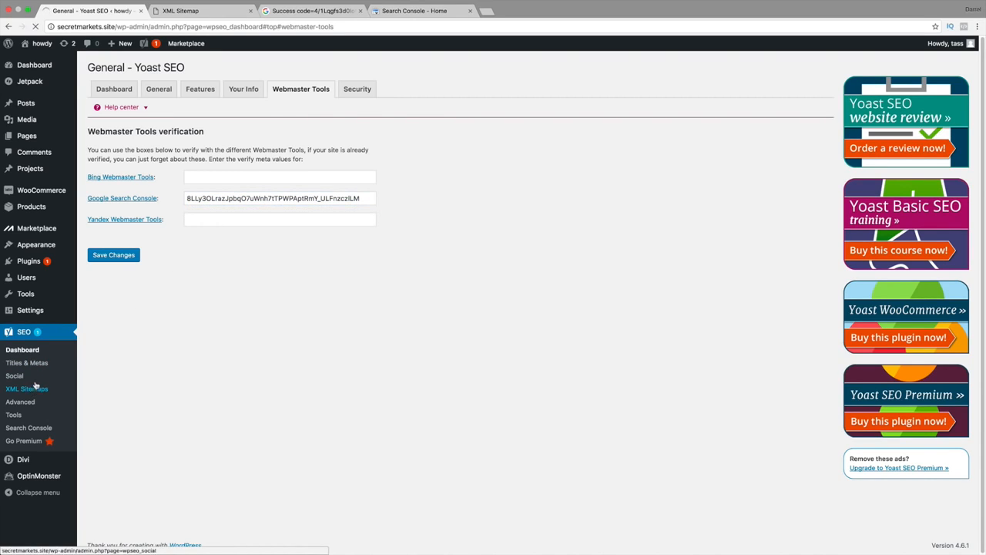
click(395, 12)
click(335, 14)
click(407, 13)
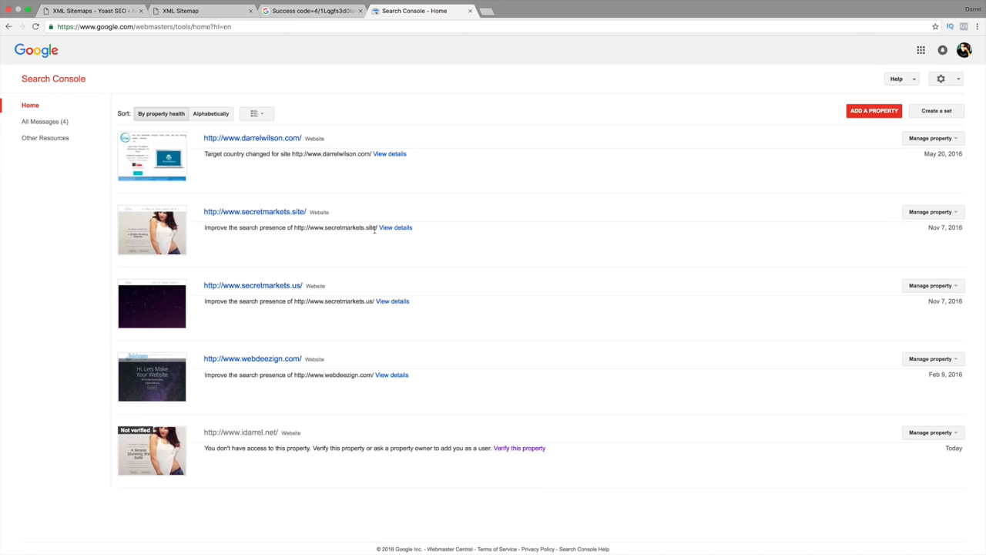
click(954, 213)
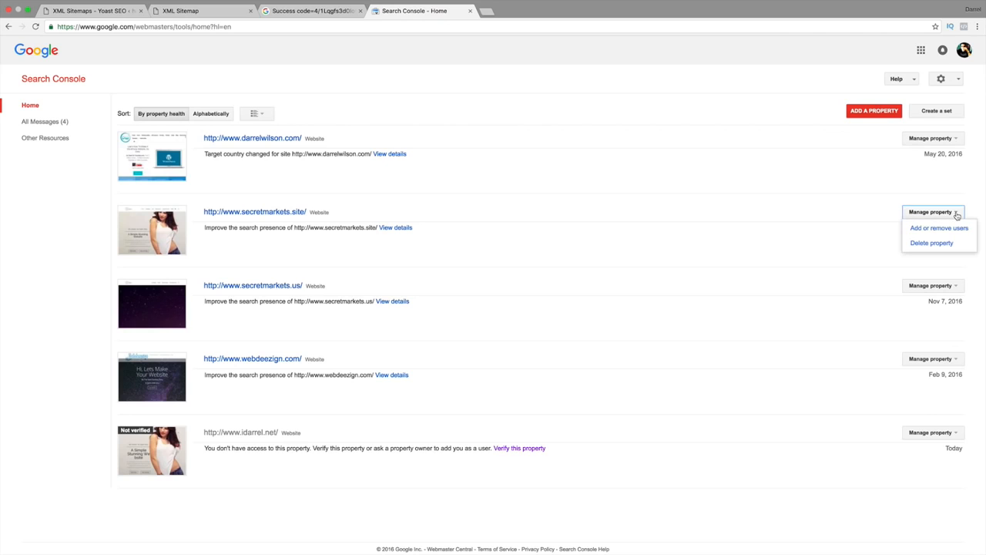
click(292, 215)
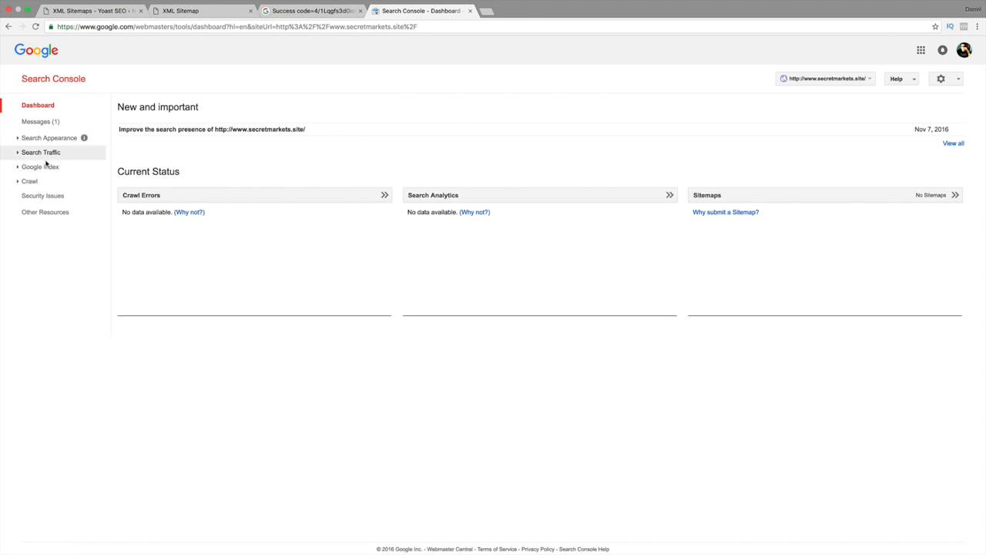
Open the property's Sitemaps page in the Crawl section and begin adding a sitemap.
click(32, 181)
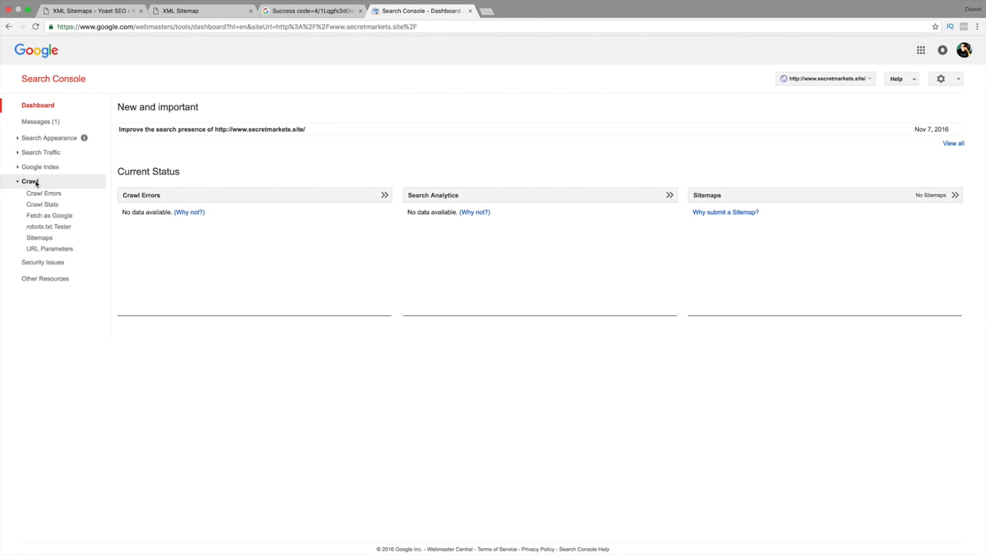
click(38, 239)
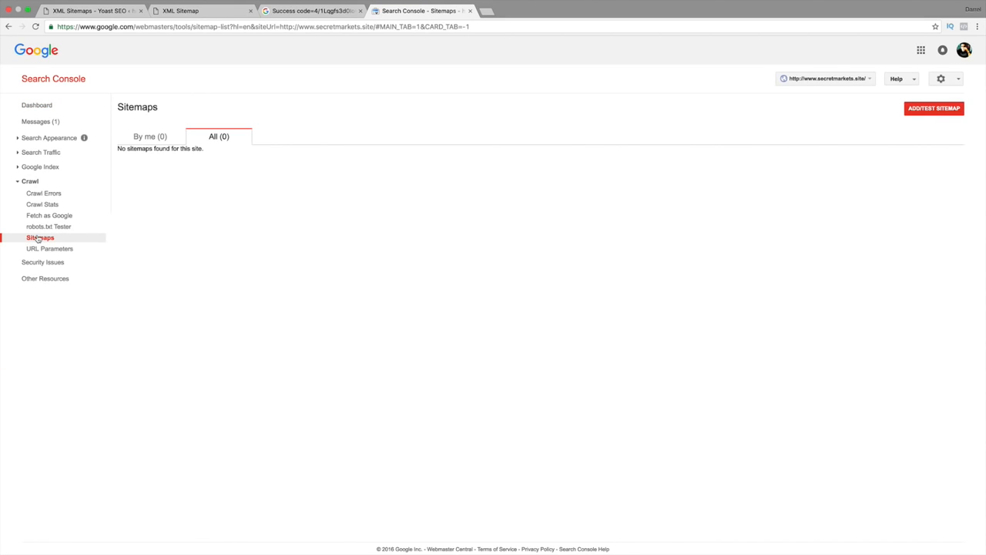
click(919, 111)
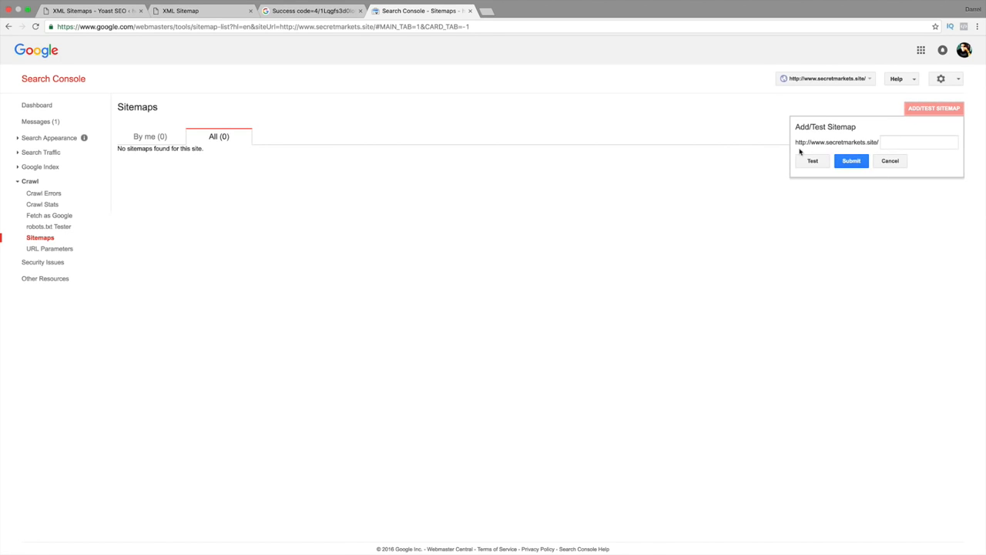
Copy the file name category-sitemap.xml from the site's XML sitemap index.
click(228, 10)
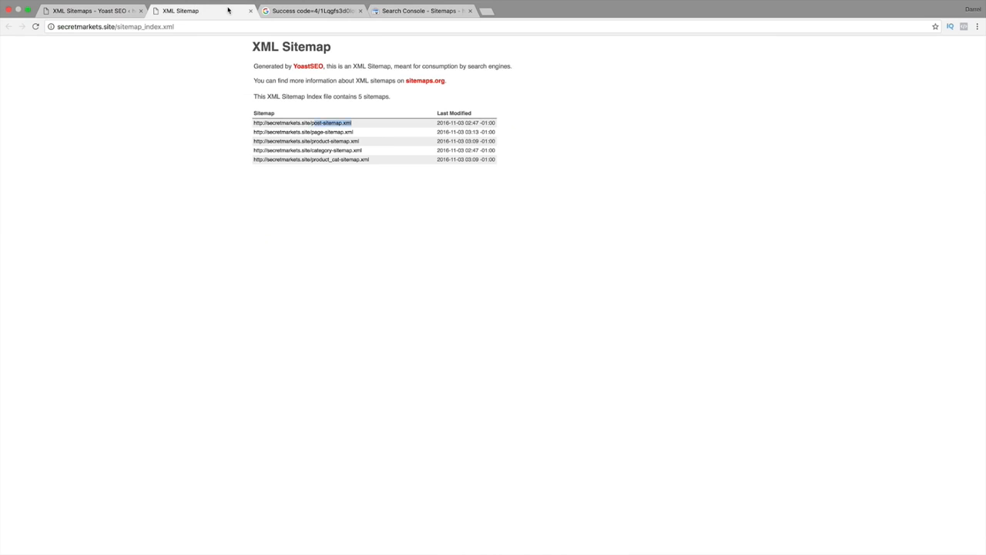
click(357, 114)
drag(364, 124, 315, 120)
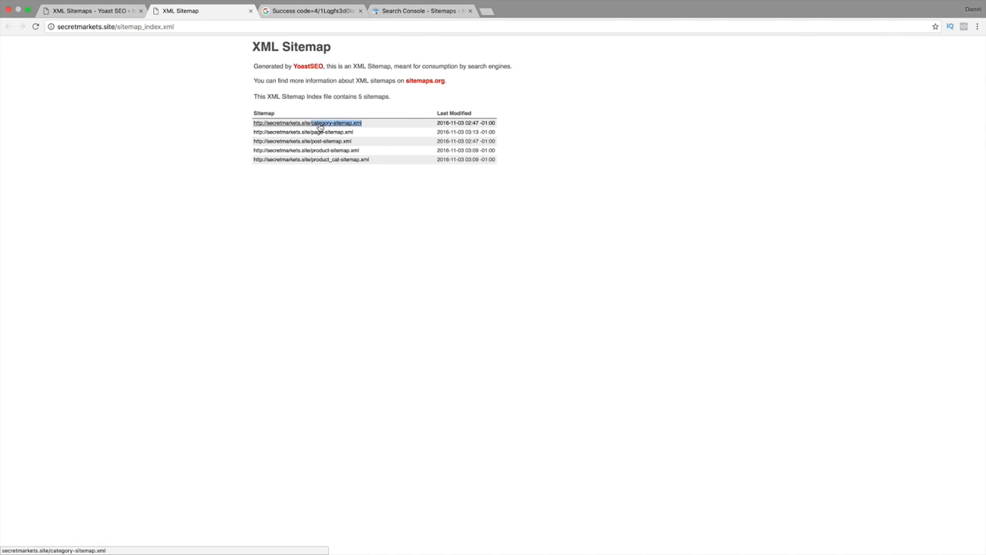
right_click(320, 124)
click(338, 186)
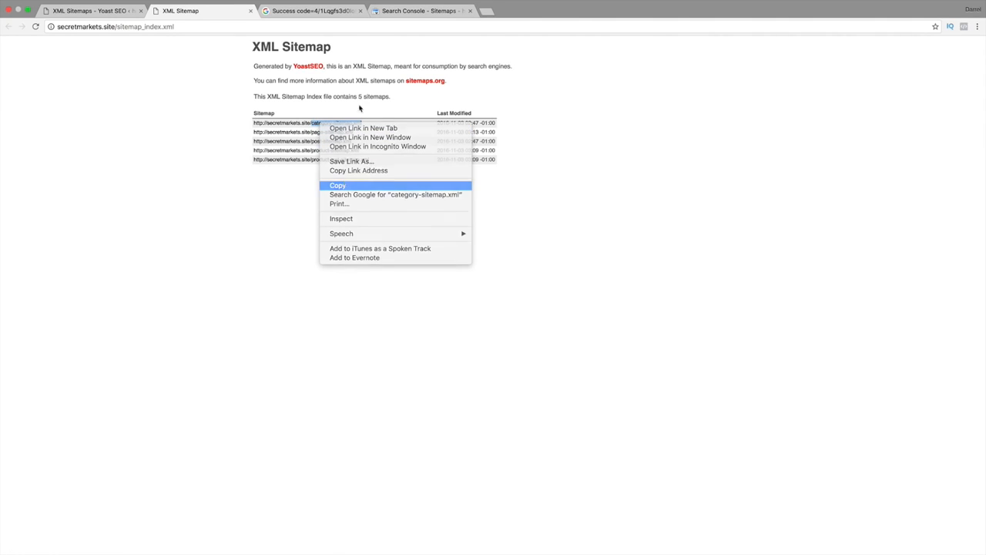
Test category-sitemap.xml for the property in Search Console, review the error details and close the test.
click(401, 11)
click(889, 142)
right_click(892, 145)
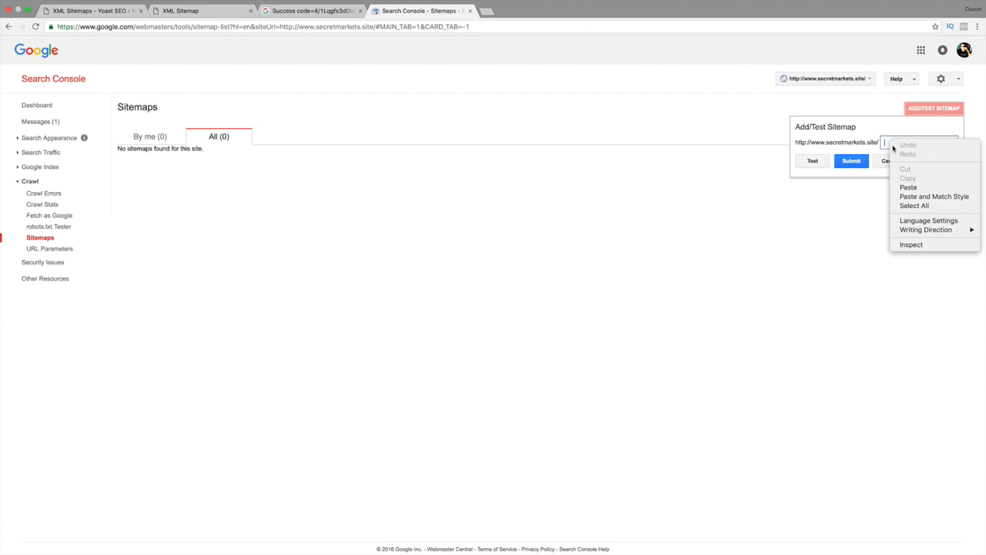
click(915, 187)
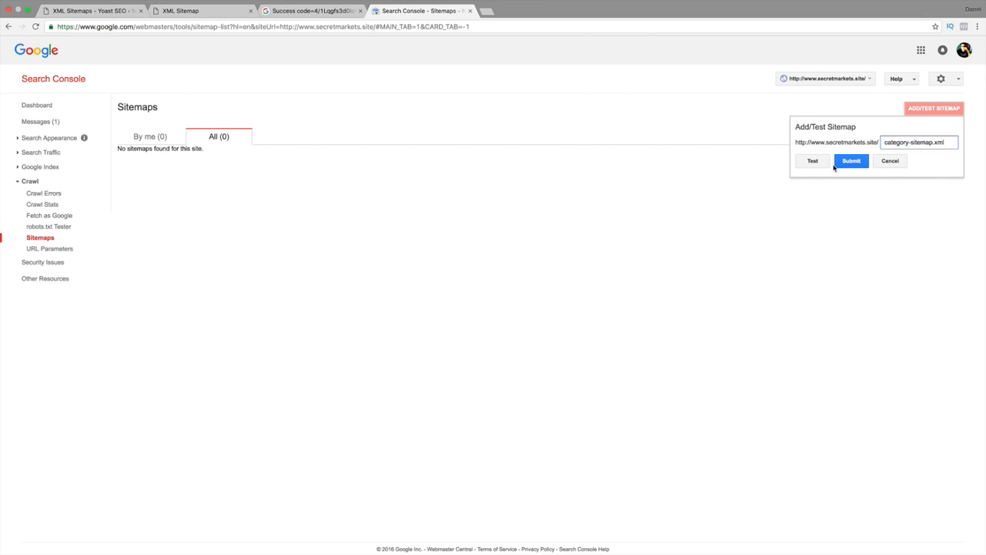
click(809, 166)
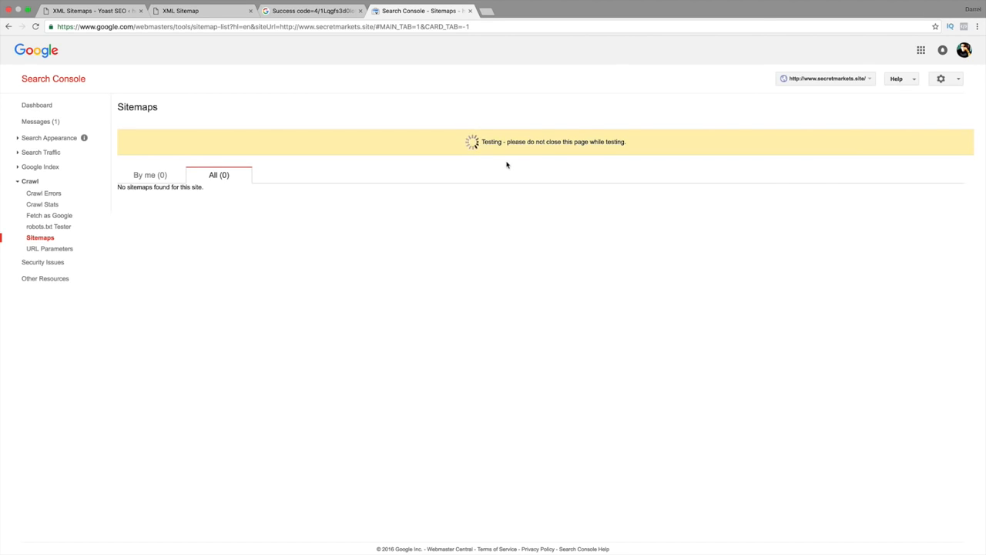
click(574, 146)
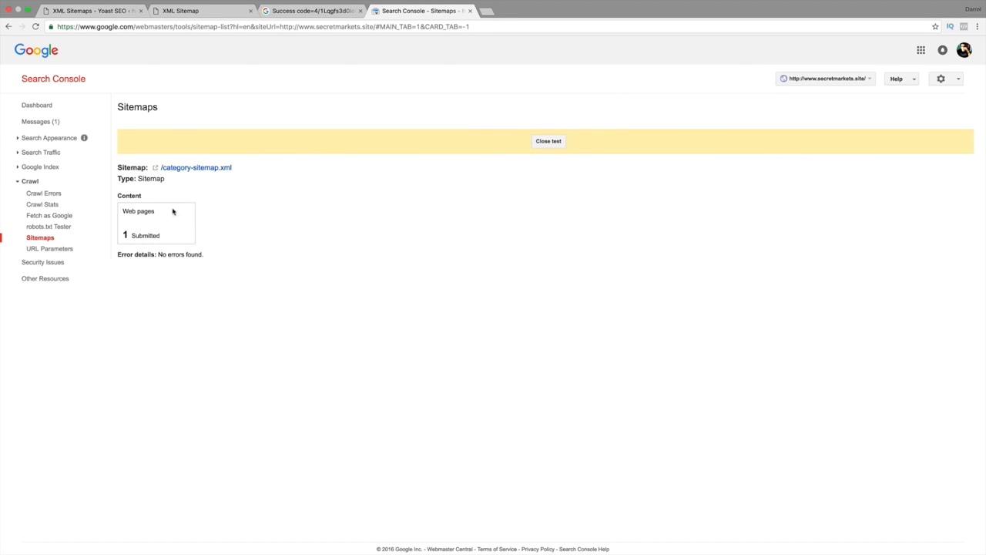
drag(203, 255, 135, 255)
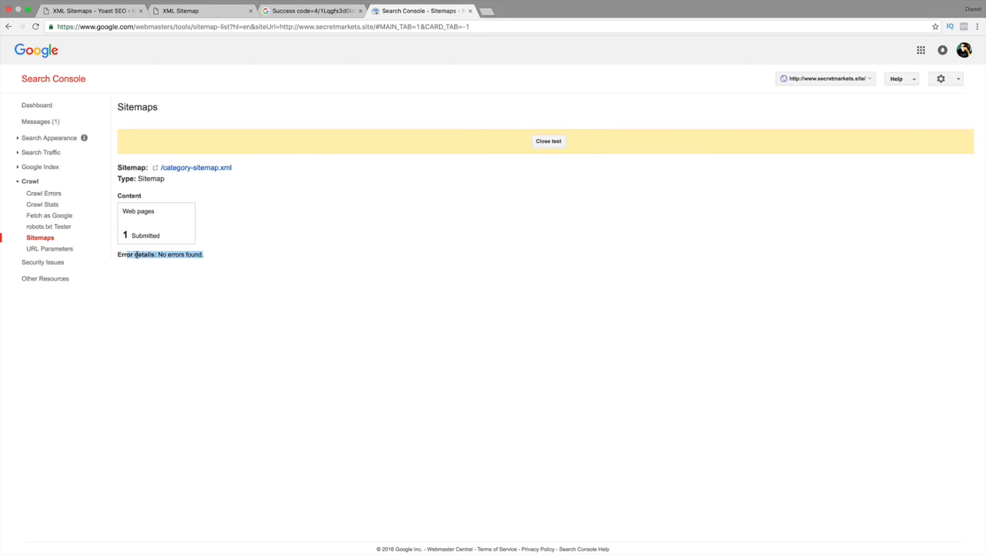
click(557, 143)
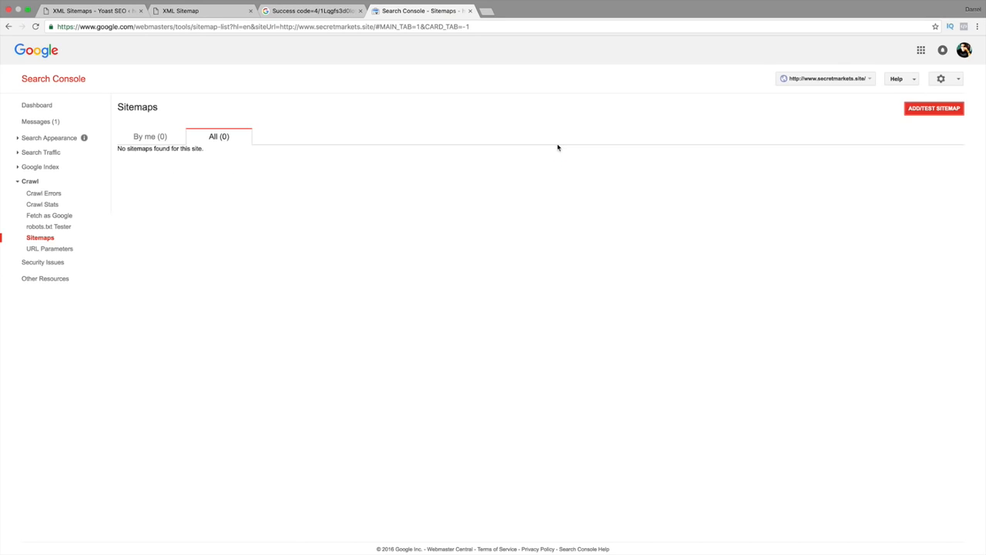
Submit category-sitemap.xml as a sitemap for the secretmarkets.site property.
click(924, 116)
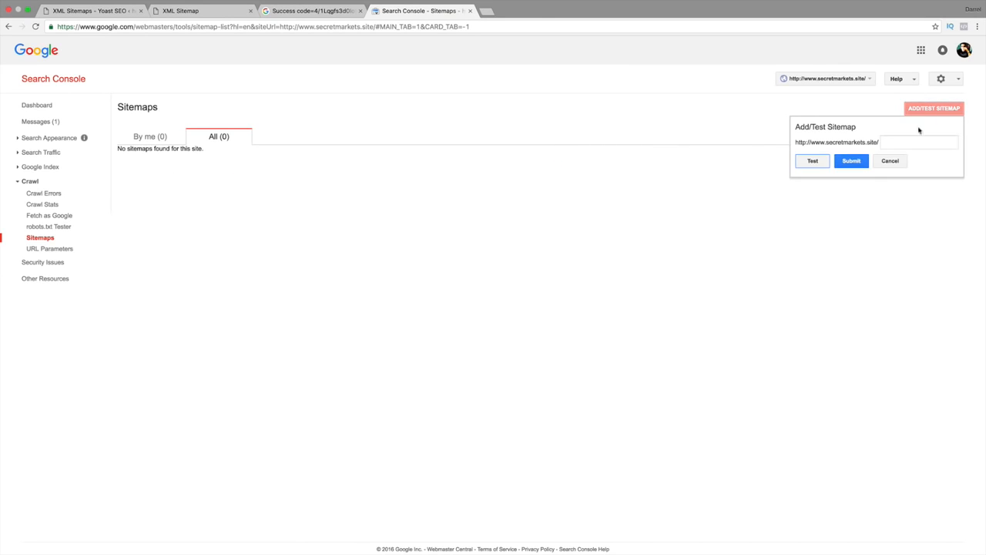
right_click(904, 143)
click(886, 191)
click(859, 163)
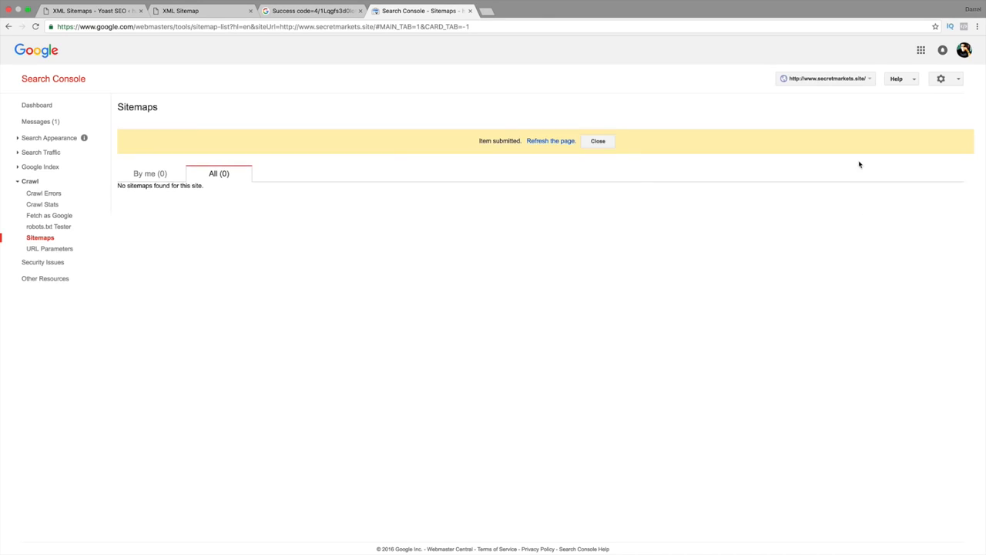
Refresh the submitted sitemap list and copy the file name page-sitemap.xml from the site's XML sitemap index.
click(560, 141)
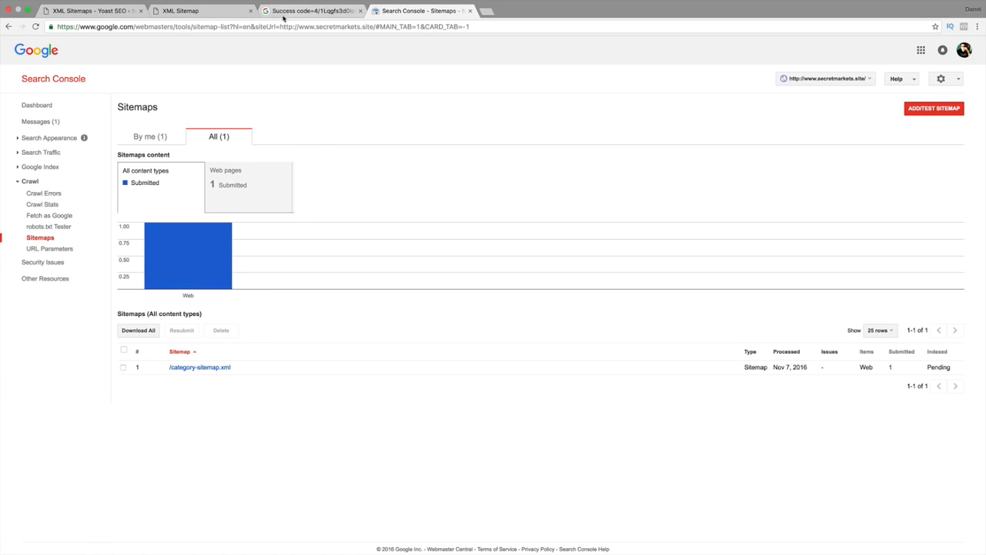
click(200, 11)
drag(359, 133, 310, 132)
right_click(315, 131)
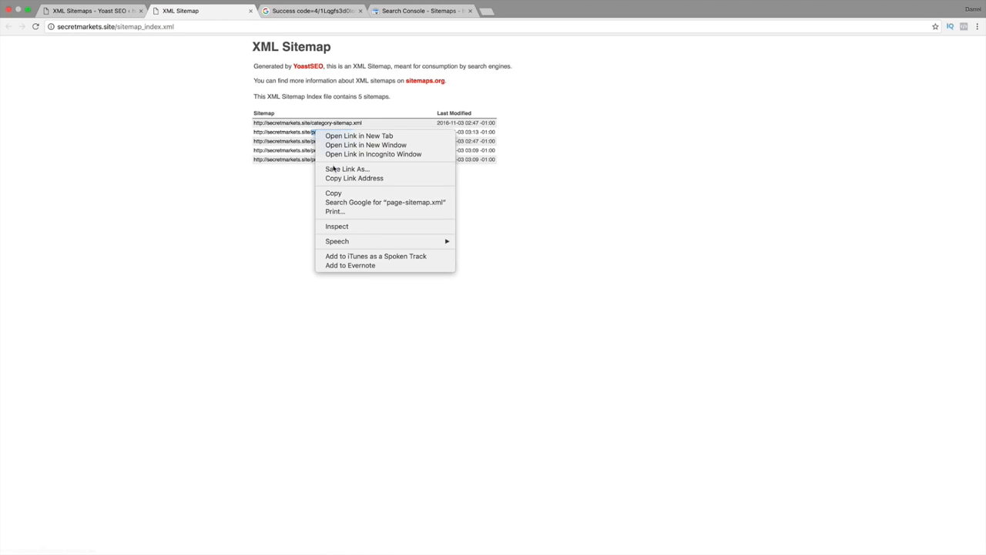
click(333, 192)
Submit page-sitemap.xml as a sitemap for the property in Search Console and reload the sitemap list.
click(431, 11)
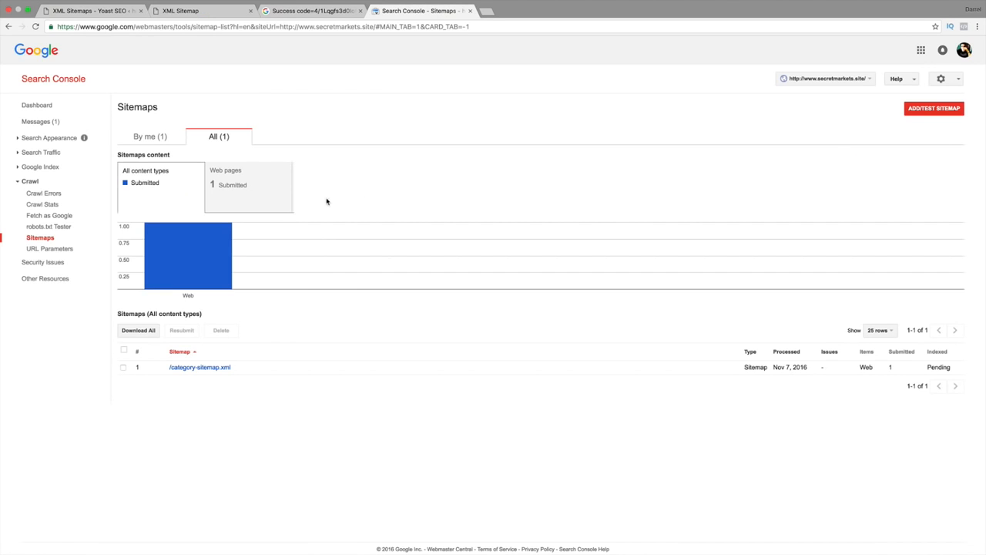
click(926, 112)
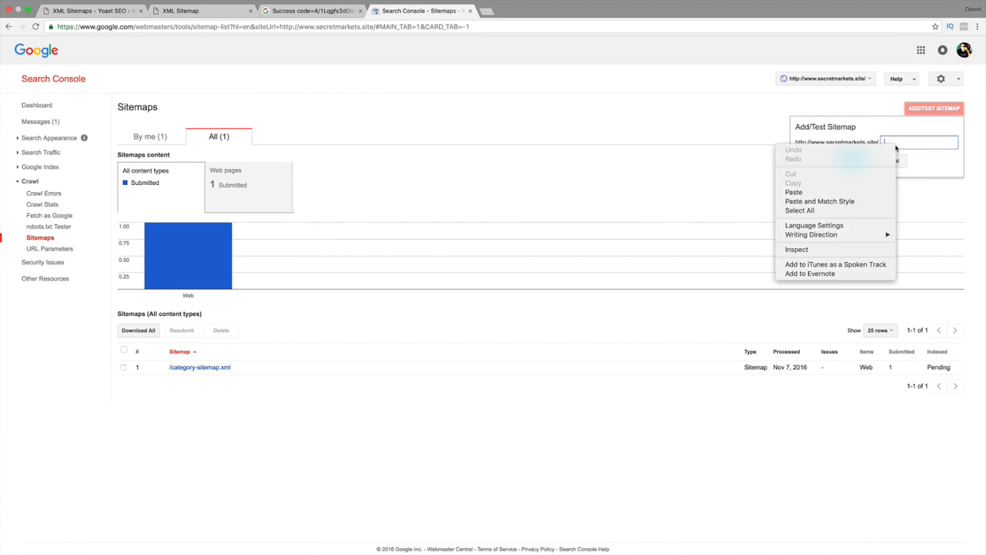
right_click(897, 146)
click(871, 191)
click(860, 161)
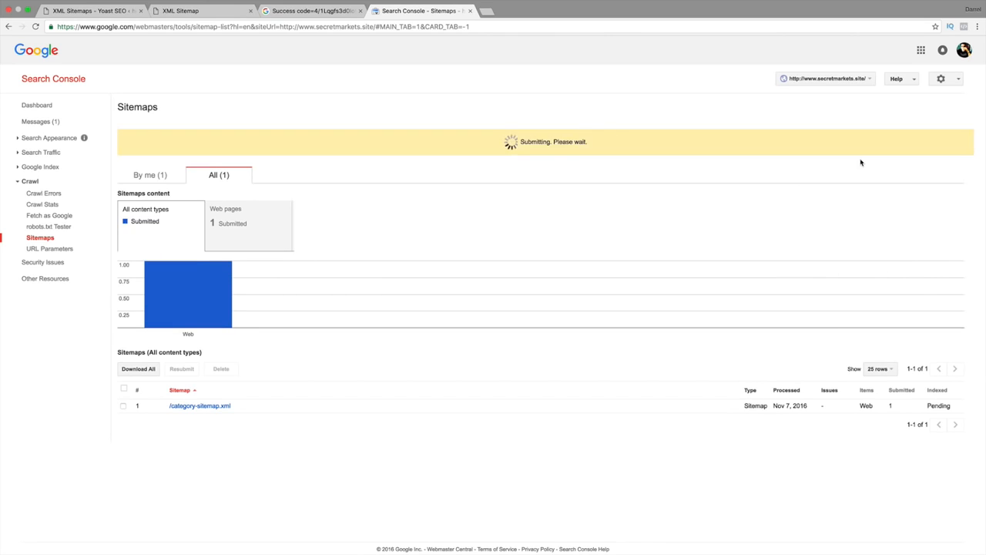
click(594, 144)
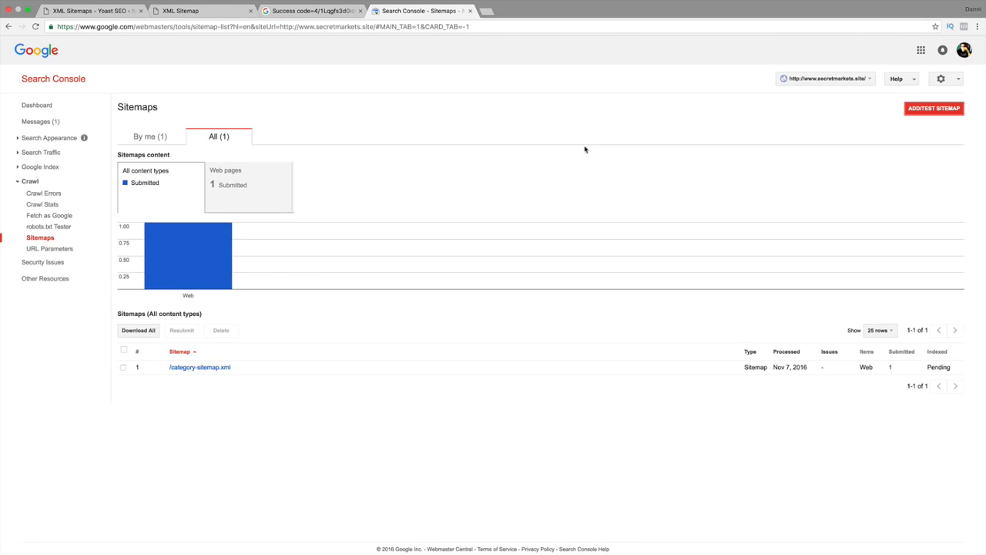
click(35, 26)
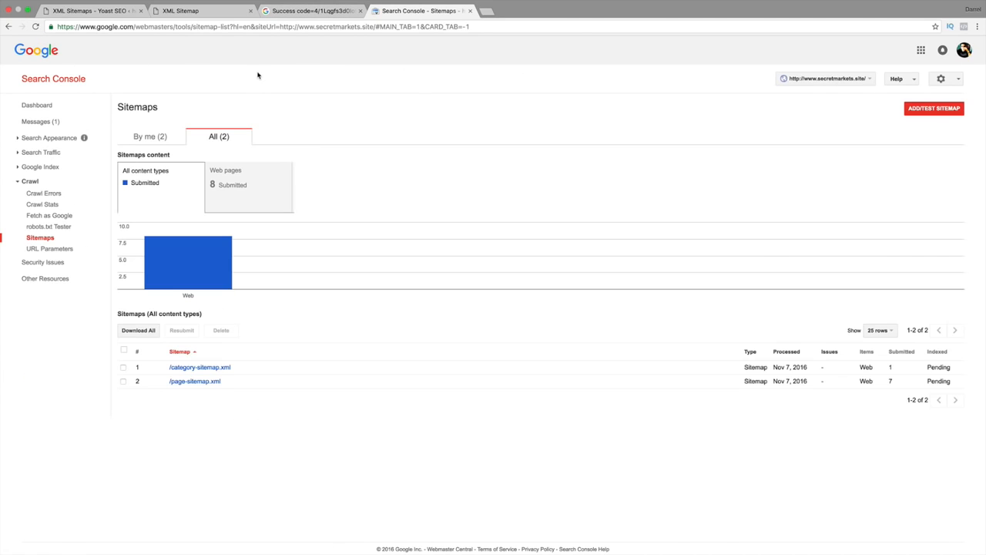
Copy the file name post-sitemap.xml from the site's XML sitemap index.
click(273, 11)
click(168, 11)
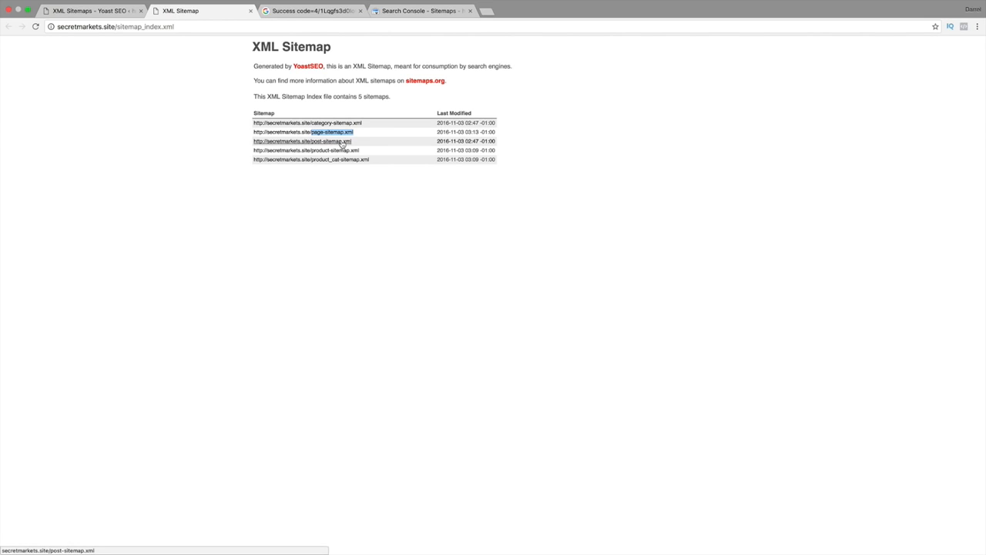
drag(365, 144, 311, 142)
right_click(312, 142)
click(333, 201)
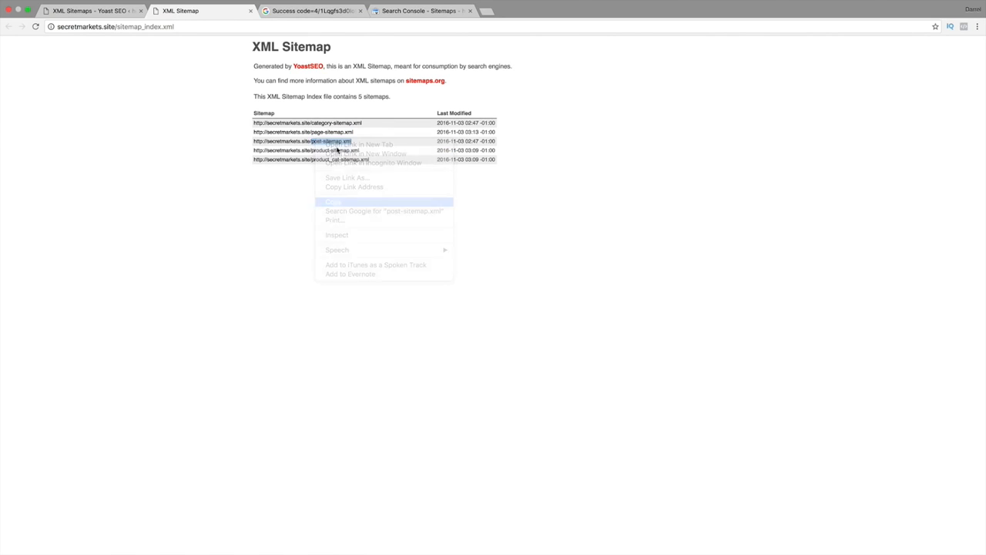
Submit post-sitemap.xml as a sitemap for the property in Search Console and refresh the sitemap list.
click(409, 13)
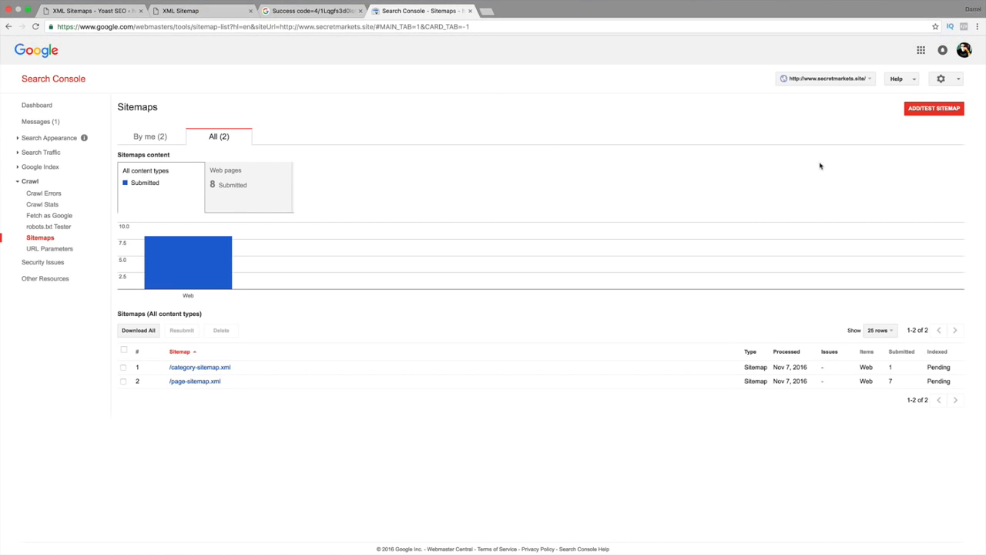
click(924, 110)
right_click(893, 138)
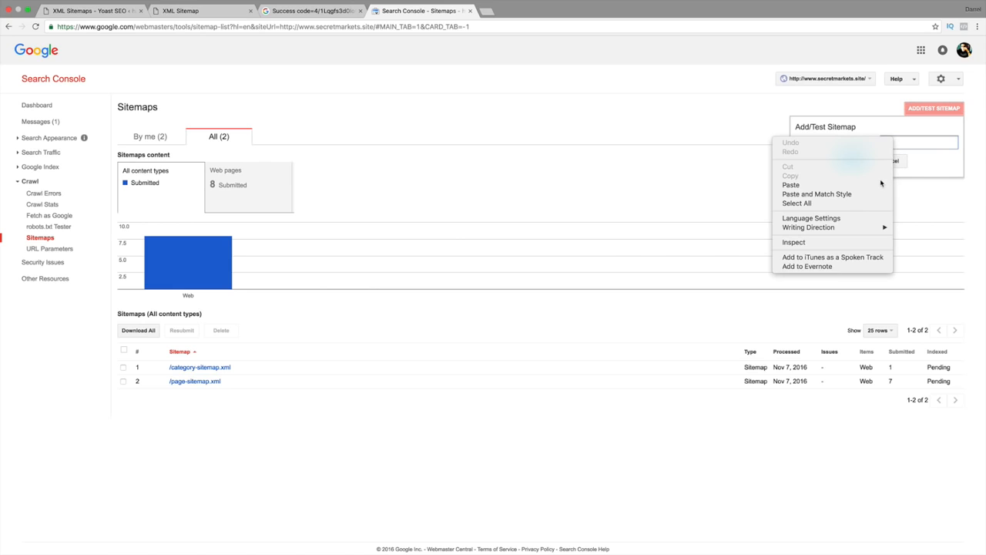
click(881, 185)
click(859, 161)
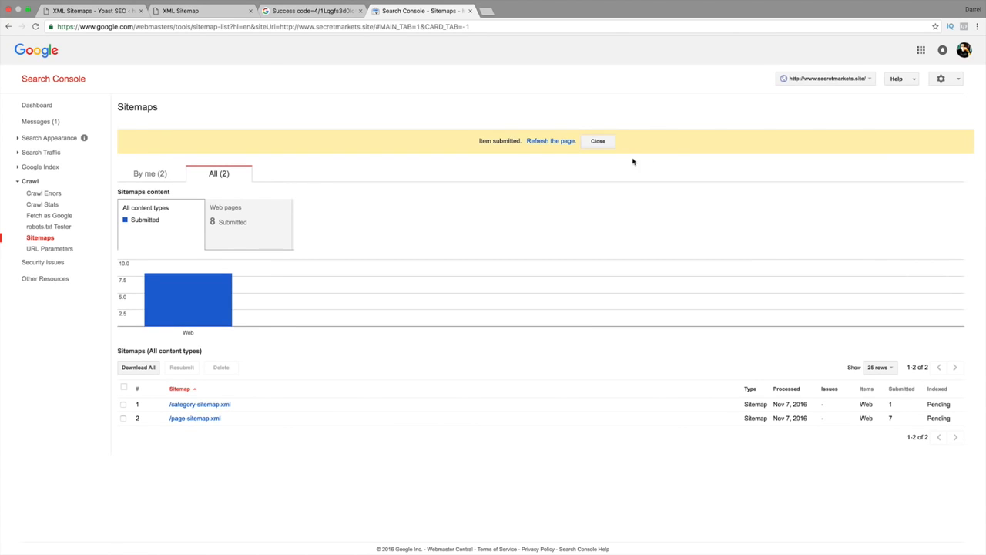
click(565, 141)
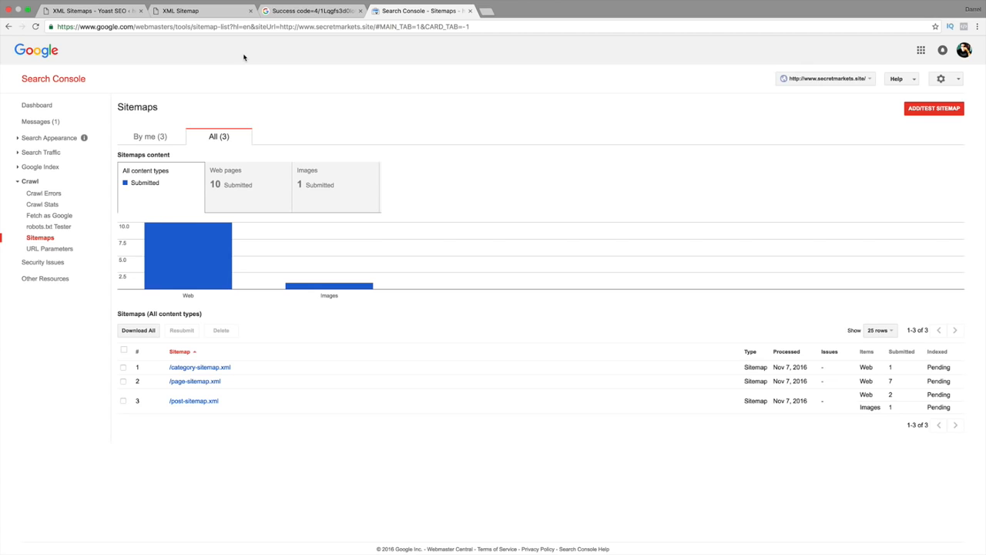
Close the XML sitemap index and Google authorization code pages, and open Yoast SEO's Advanced settings in WordPress.
click(213, 14)
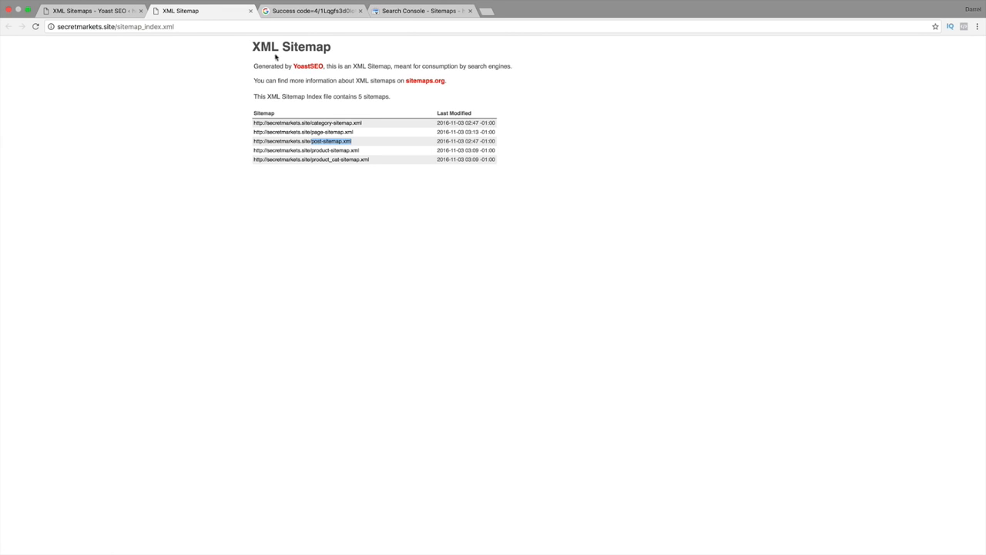
click(251, 11)
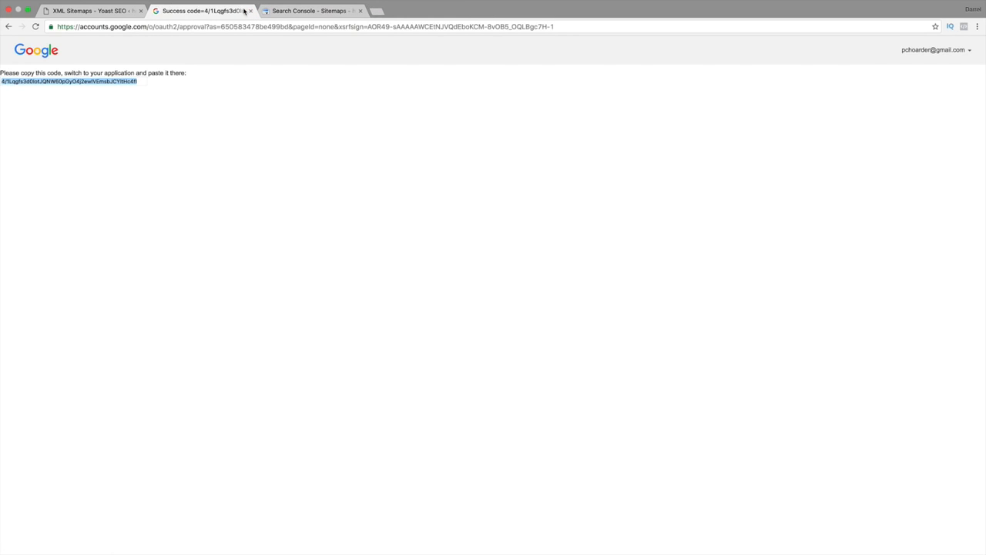
click(250, 11)
click(87, 11)
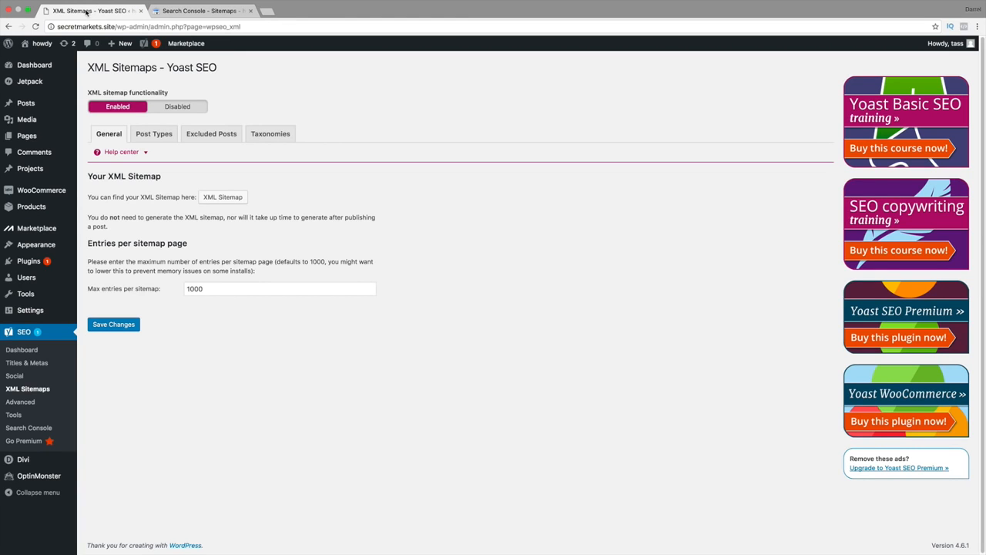
click(21, 402)
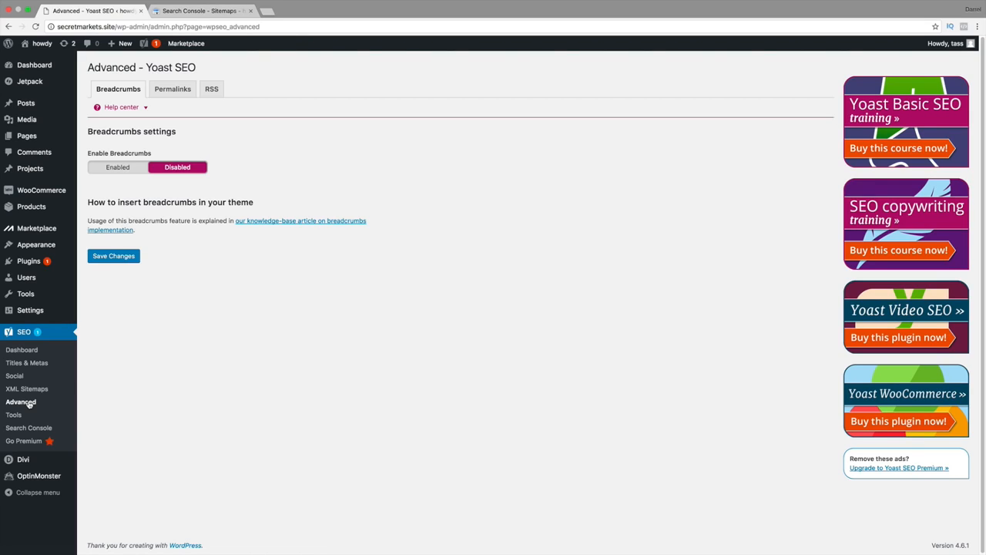
Enable breadcrumbs in the Yoast SEO Advanced settings and examine the separator and other breadcrumb options.
click(126, 169)
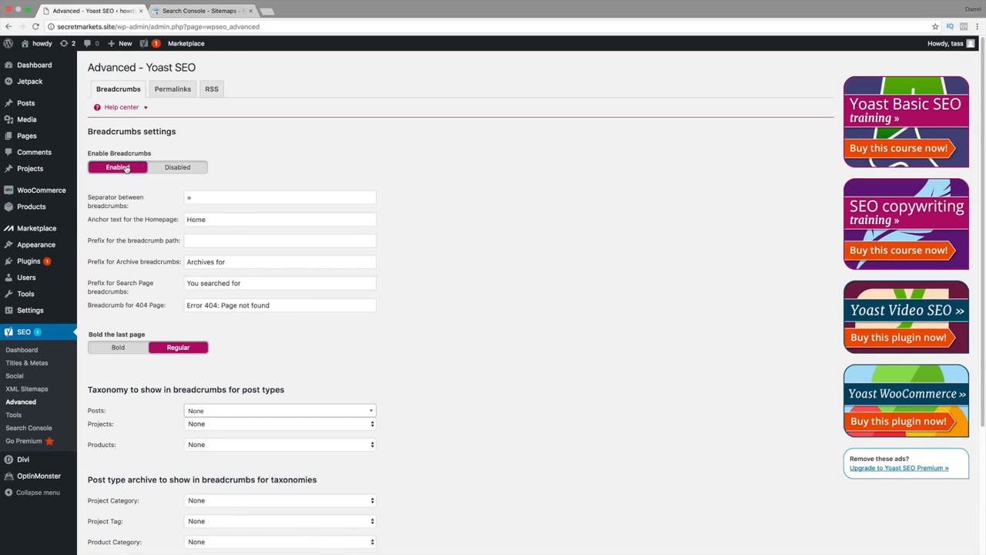
drag(204, 199, 178, 202)
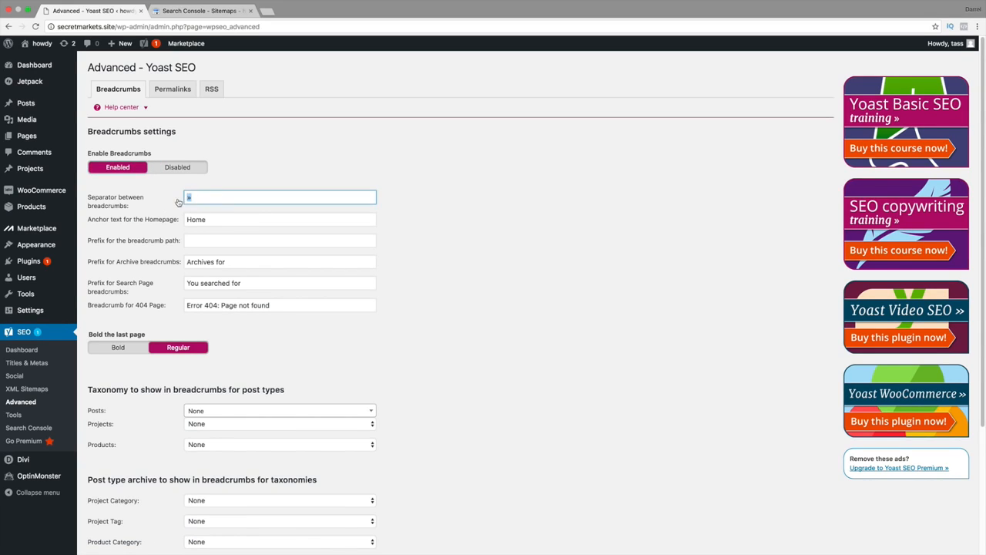
click(190, 198)
scroll(231, 168, down, 1)
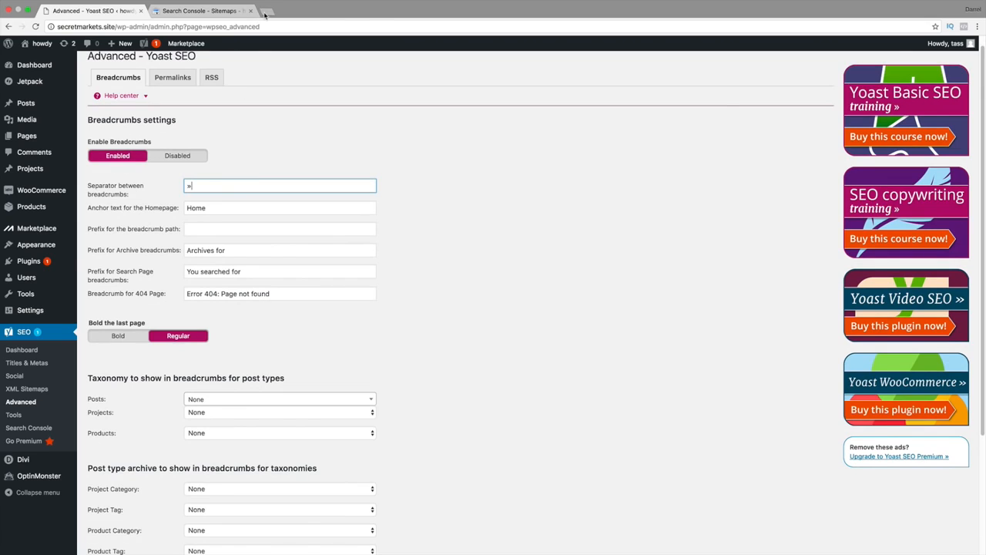
Search Google for "wp beginner" and examine how the page addresses and breadcrumbs appear in the results.
click(266, 11)
text(google.com)
key(Return)
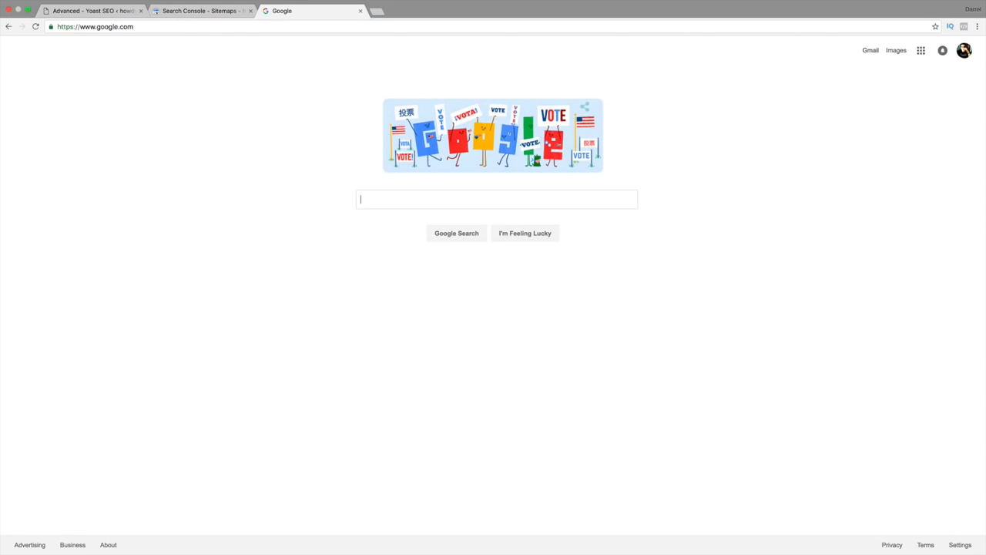
text(wp bei)
key(BackSpace)
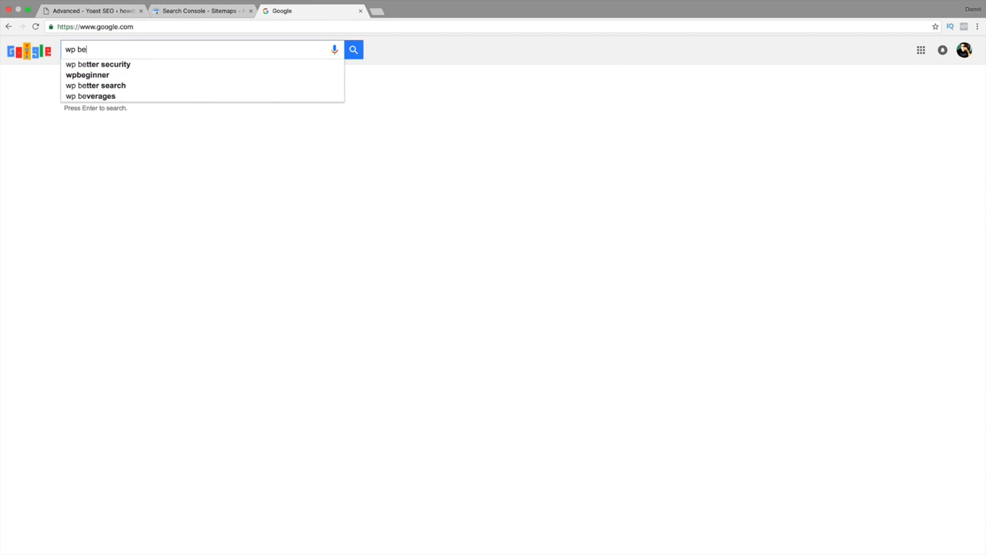
text(ginner)
key(Return)
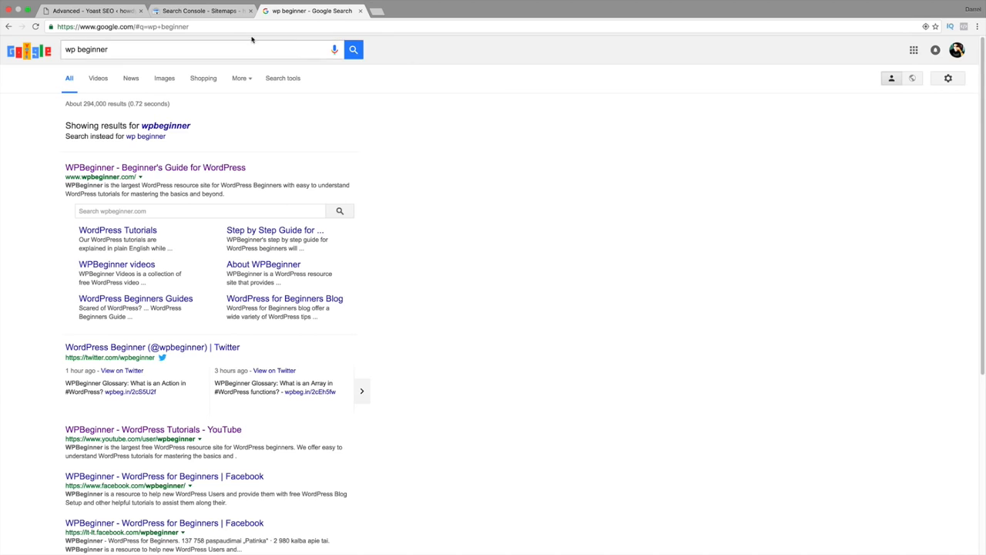
scroll(319, 158, down, 5)
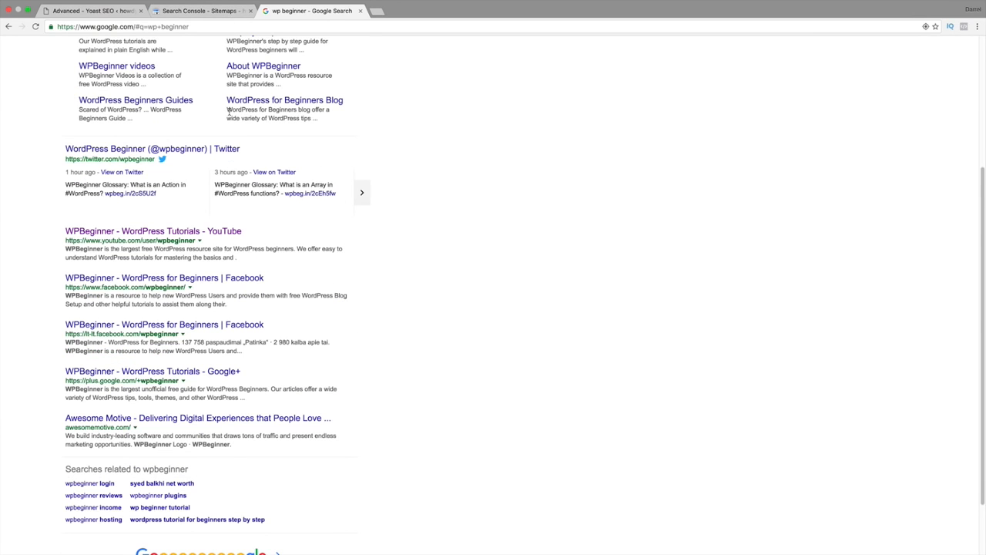
scroll(228, 112, up, 5)
Search Google for the website author's full name to examine how that site's results are displayed.
triple_click(198, 45)
text(darrel )
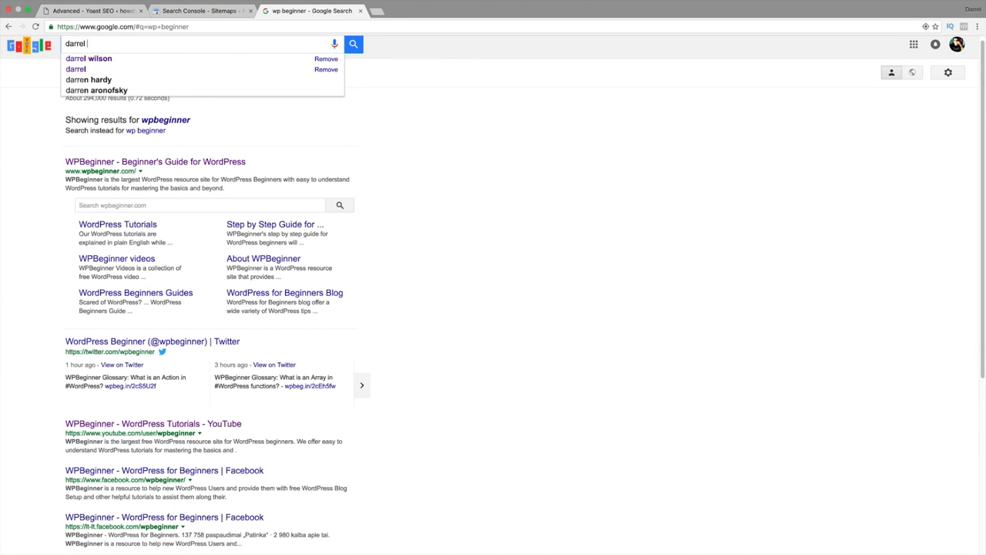
text(wilson)
key(Return)
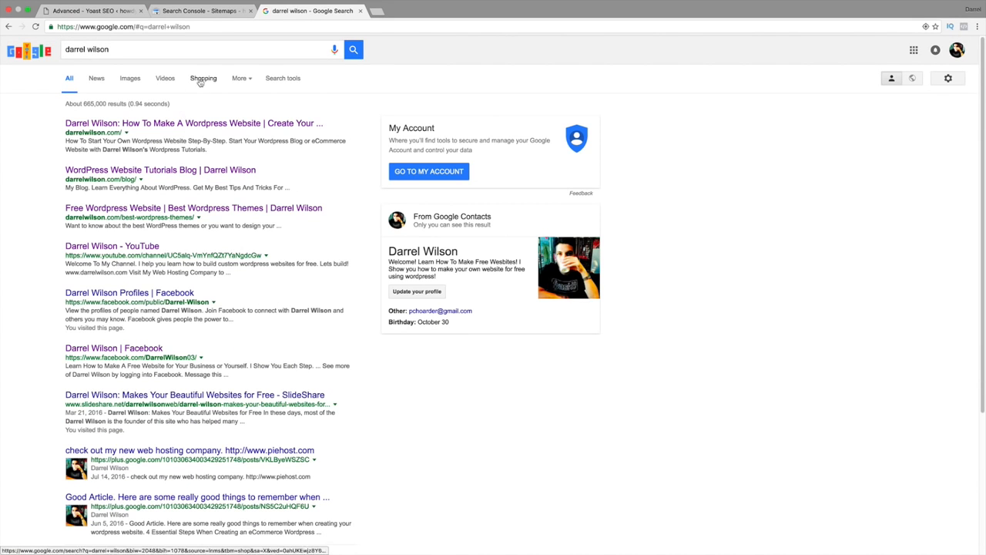
Return to Yoast SEO's Advanced settings, check the breadcrumb separator and set breadcrumbs to Disabled.
click(194, 11)
click(102, 12)
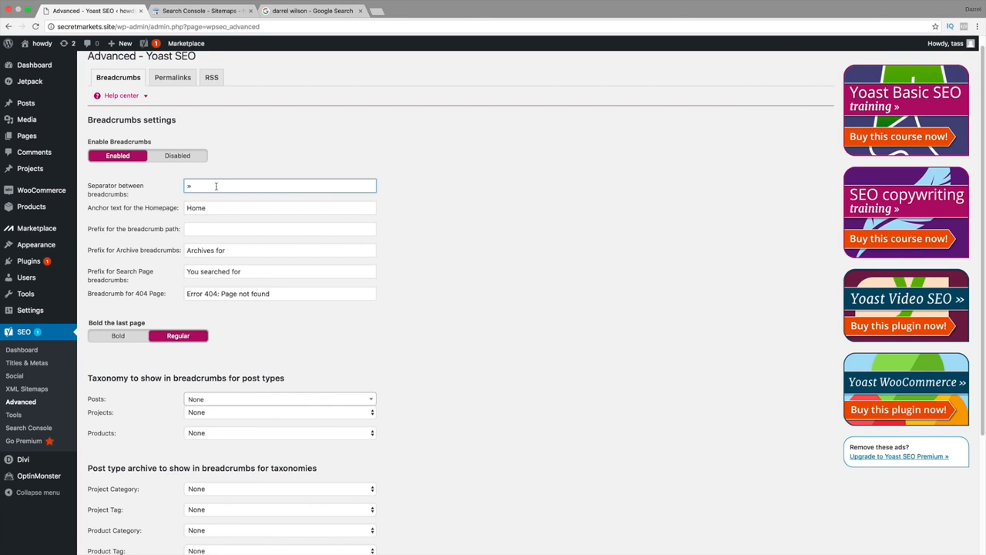
drag(198, 186, 182, 188)
click(182, 159)
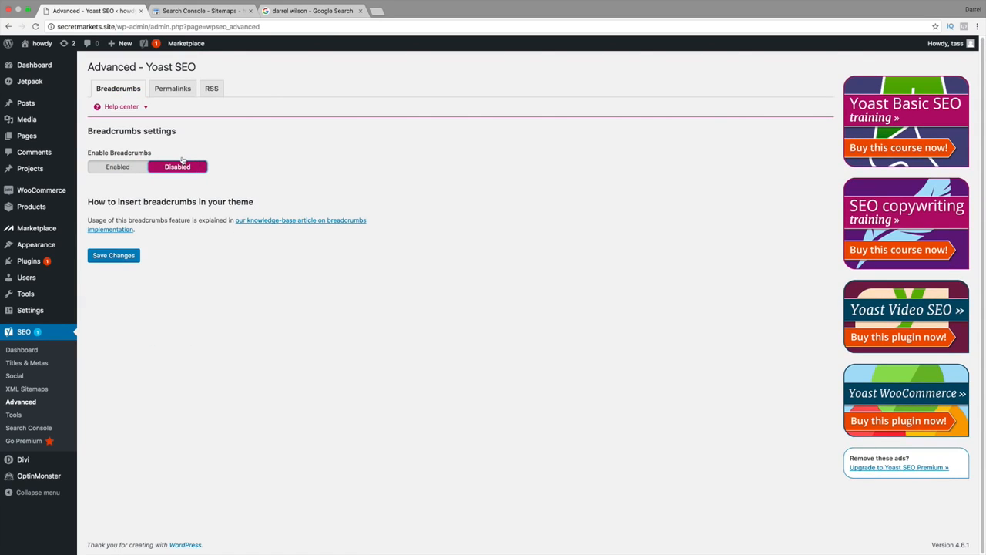
Read Yoast's knowledge-base article on implementing breadcrumbs in a theme and return to the Advanced settings.
click(238, 222)
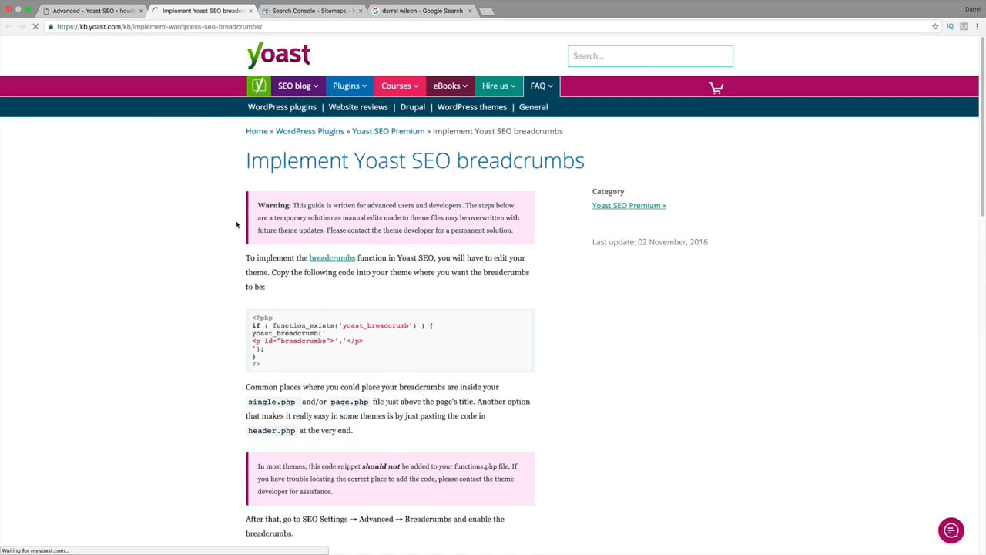
scroll(309, 343, down, 2)
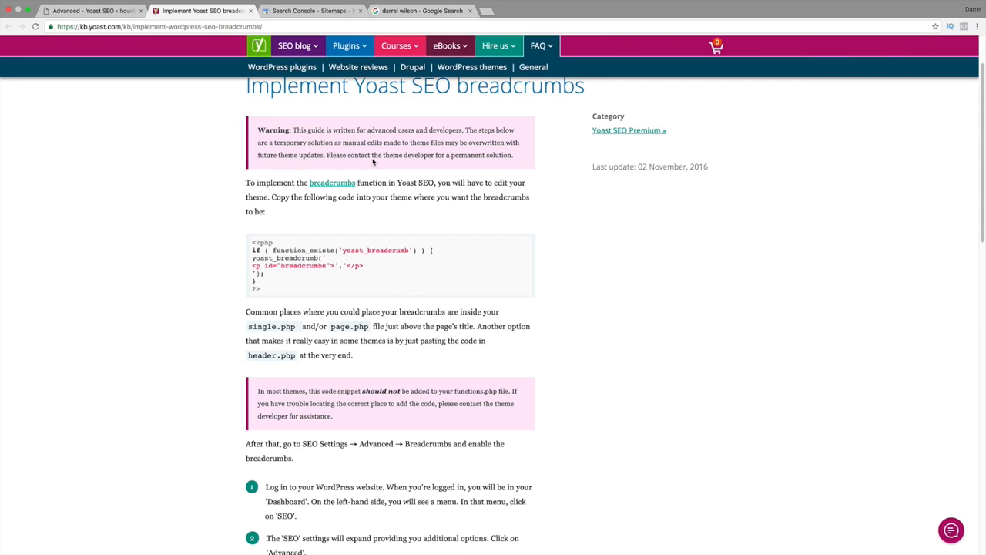
click(116, 11)
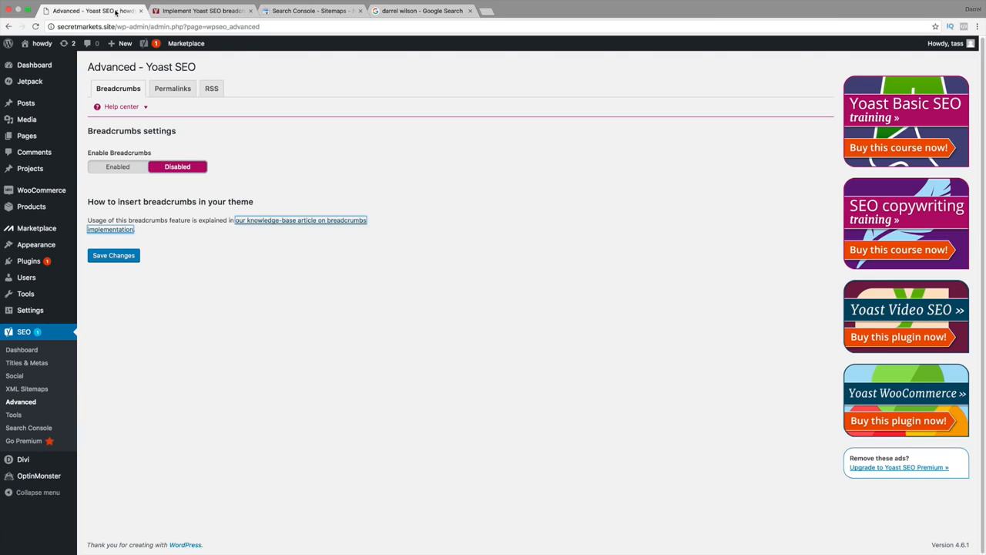
Review Yoast SEO's Permalinks options and open secretmarkets.us separately to look at its Sample Page URL.
click(183, 89)
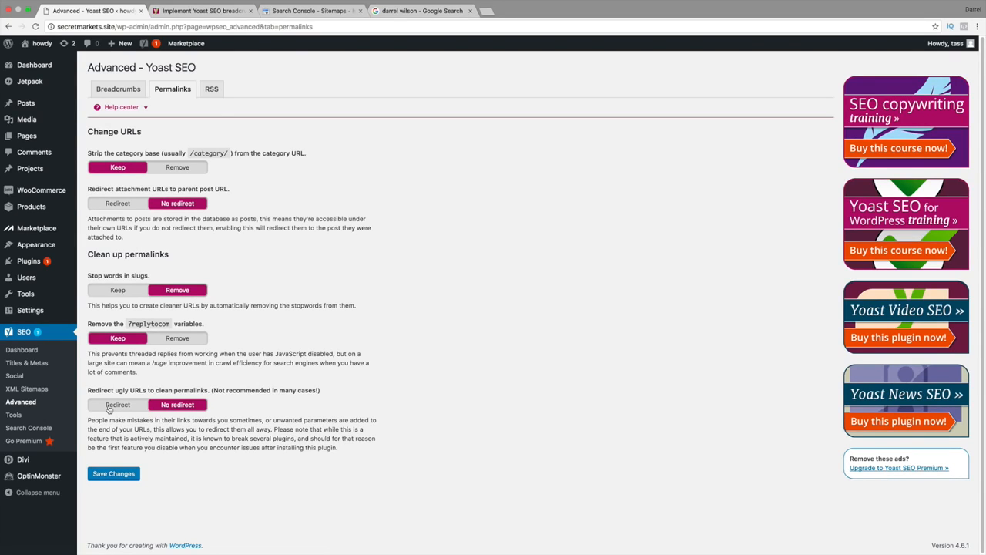
click(486, 10)
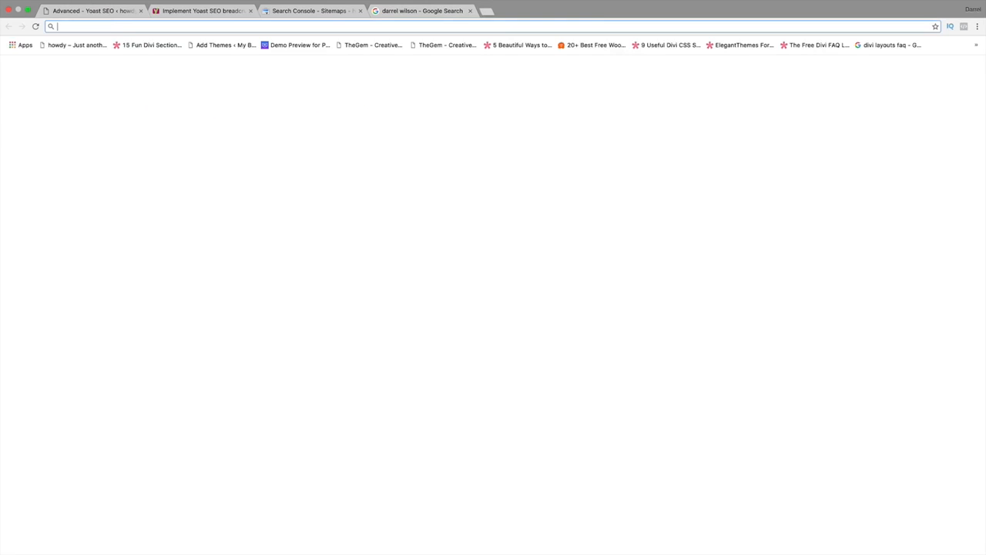
text(sec)
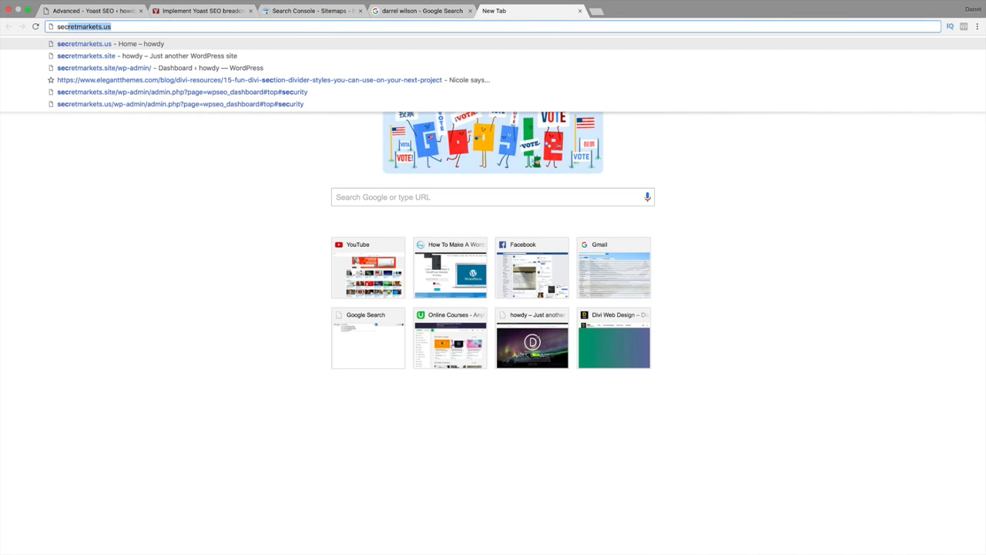
key(Return)
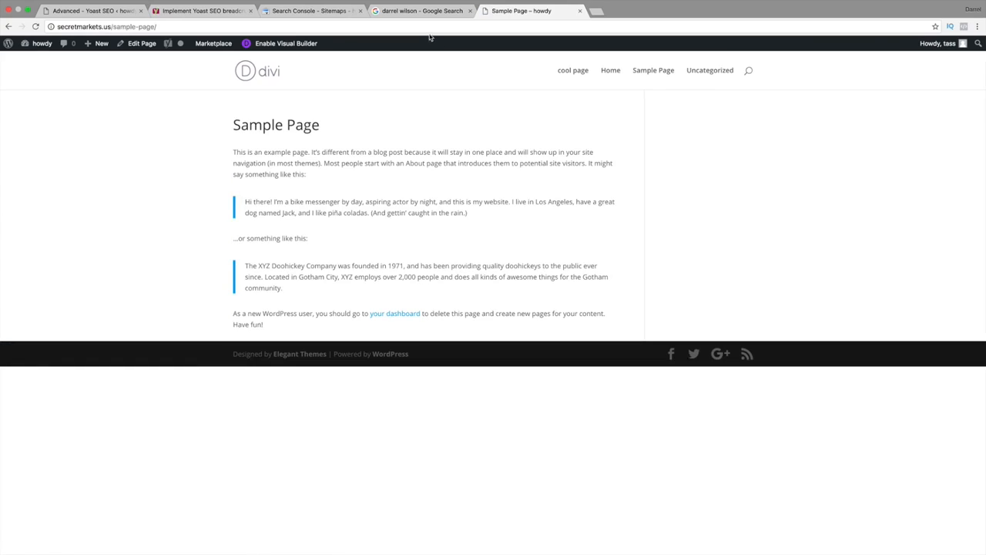
Open the secretmarkets.site home page and go to its Shop page to look at the page's URL.
key(super+l)
text(se)
key(Down)
key(Down)
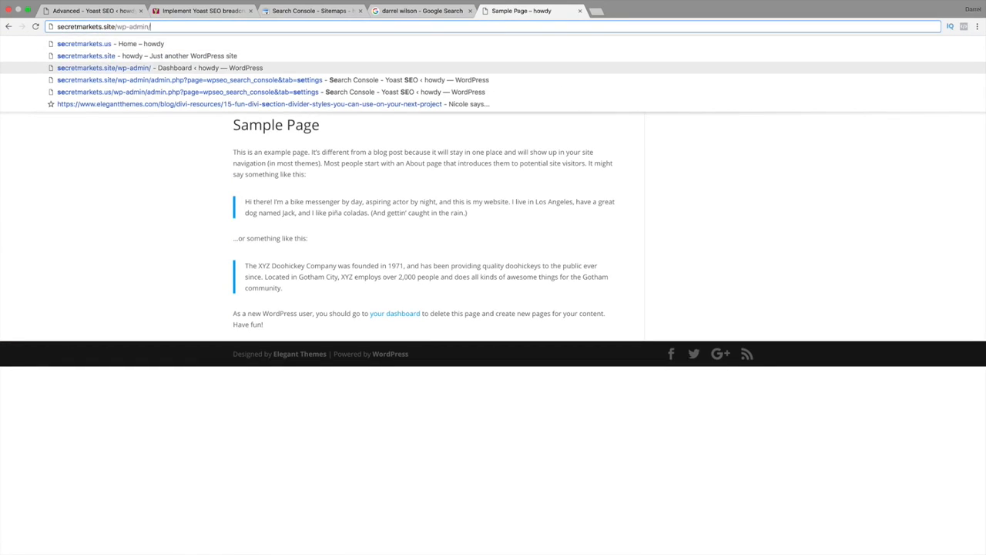
key(Up)
key(Return)
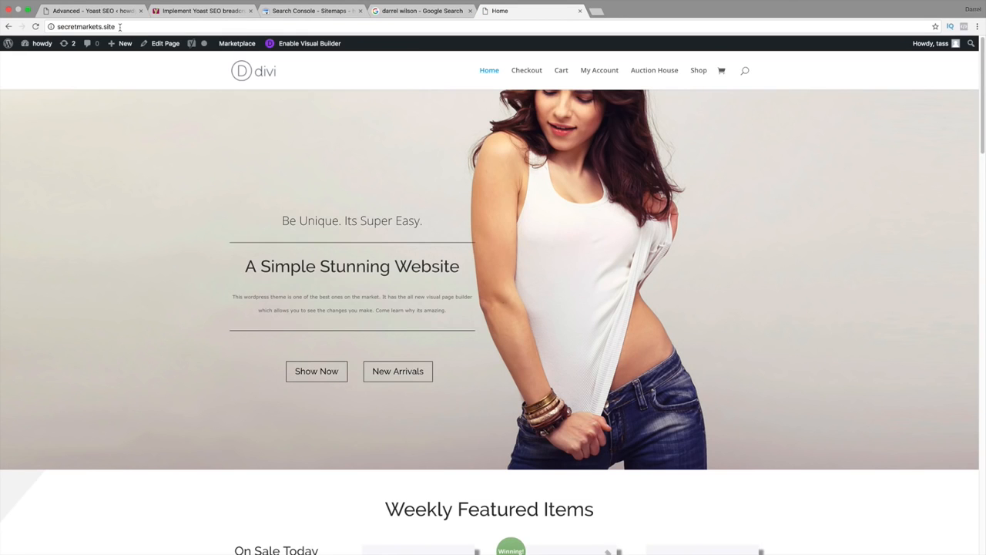
mouse_move(120, 44)
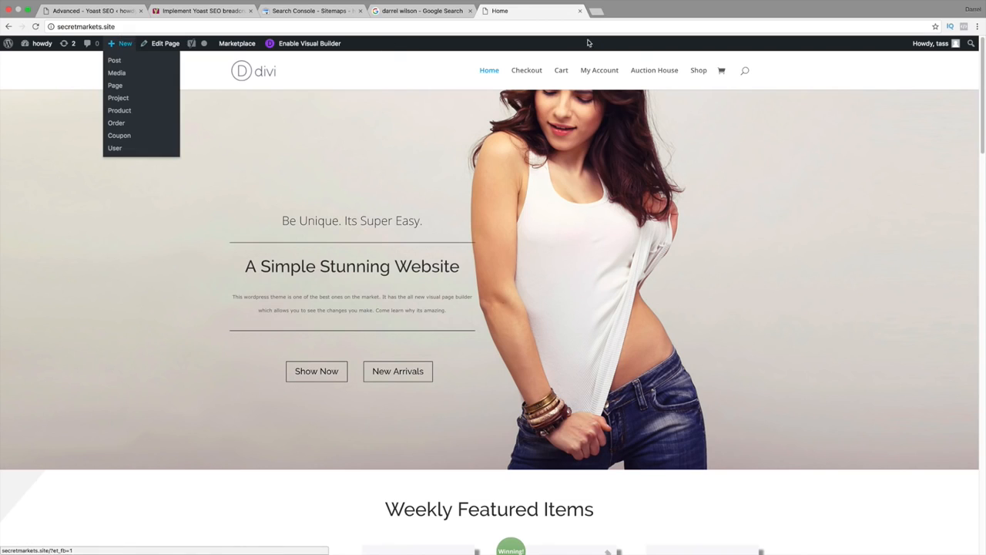
click(689, 71)
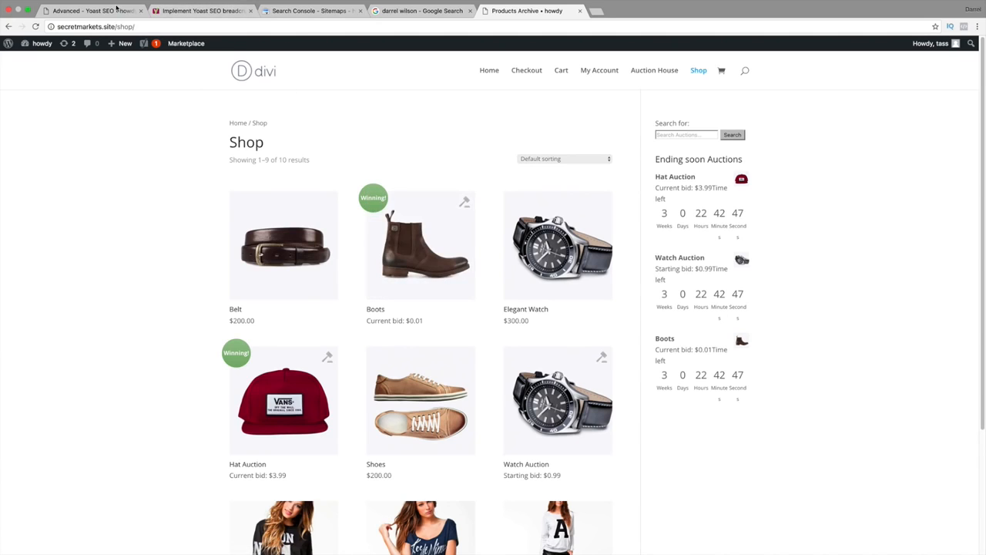
Return to Yoast SEO's Permalinks settings and set redirecting ugly URLs to clean permalinks to Redirect.
click(115, 10)
click(118, 404)
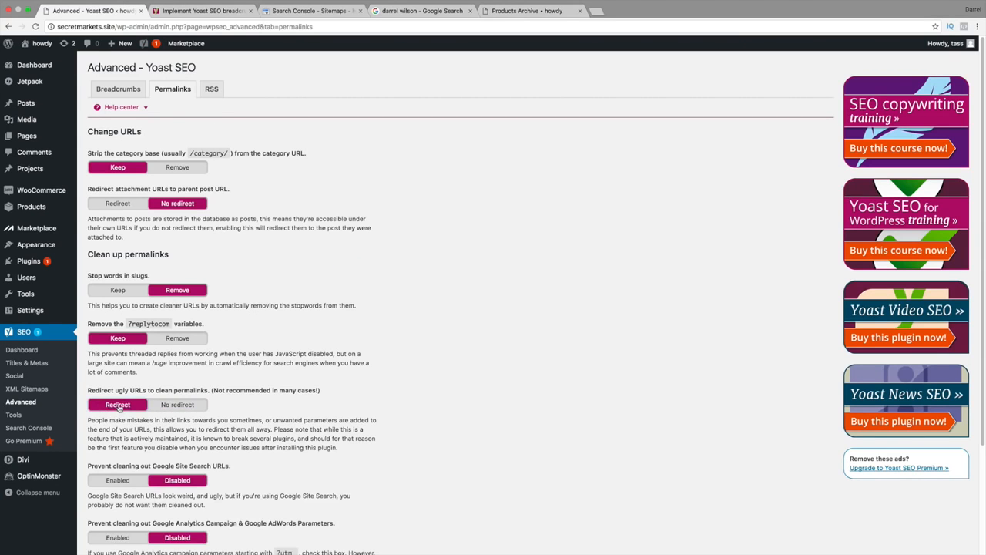
scroll(200, 405, down, 3)
scroll(206, 398, down, 2)
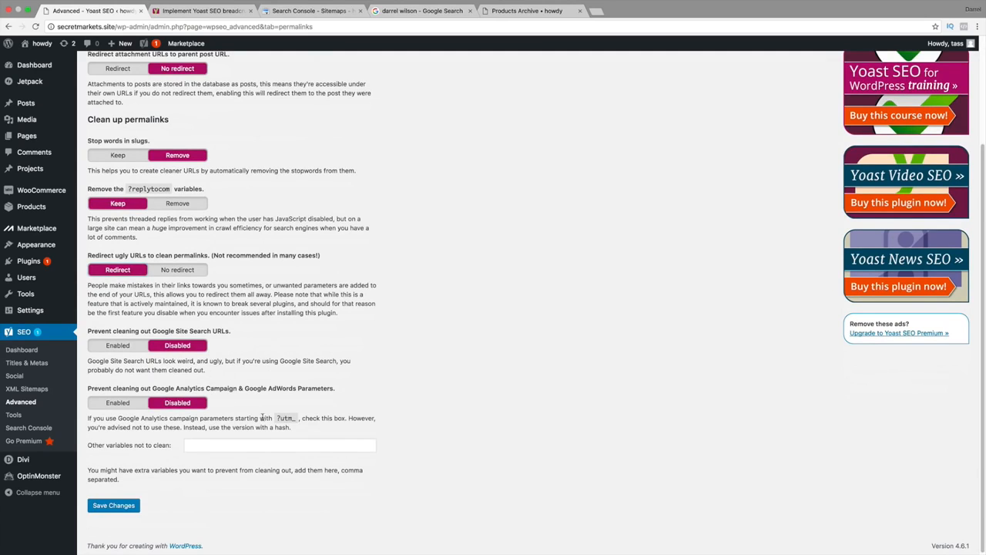
Append dasdasd to the Shop page's address without loading it, and return to Yoast SEO's Permalinks settings.
click(527, 10)
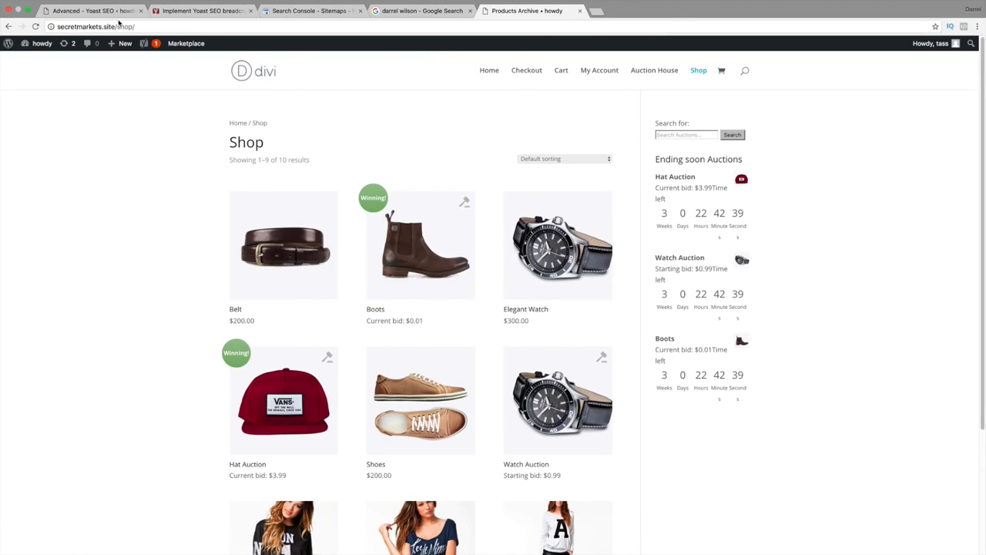
click(139, 27)
click(143, 27)
text(d)
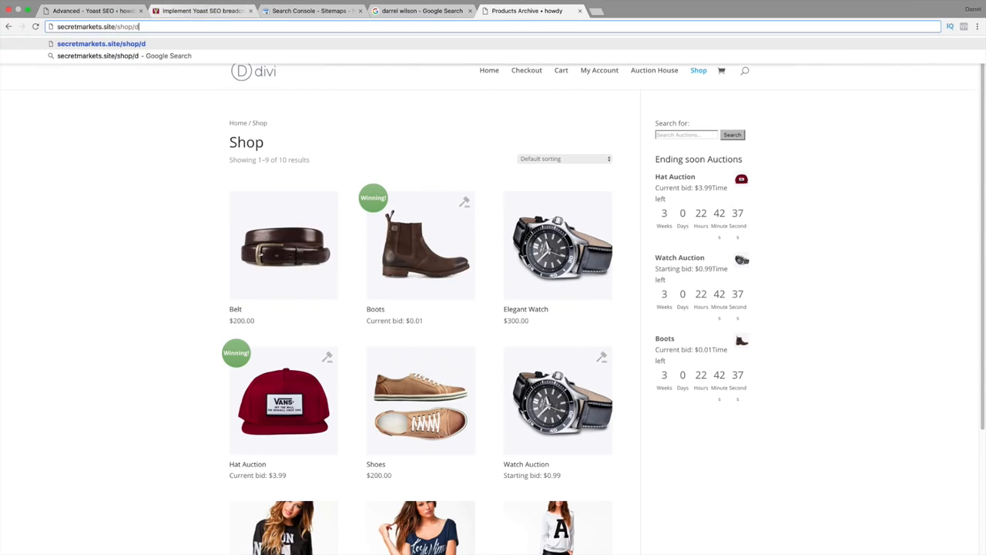
text(asdasd)
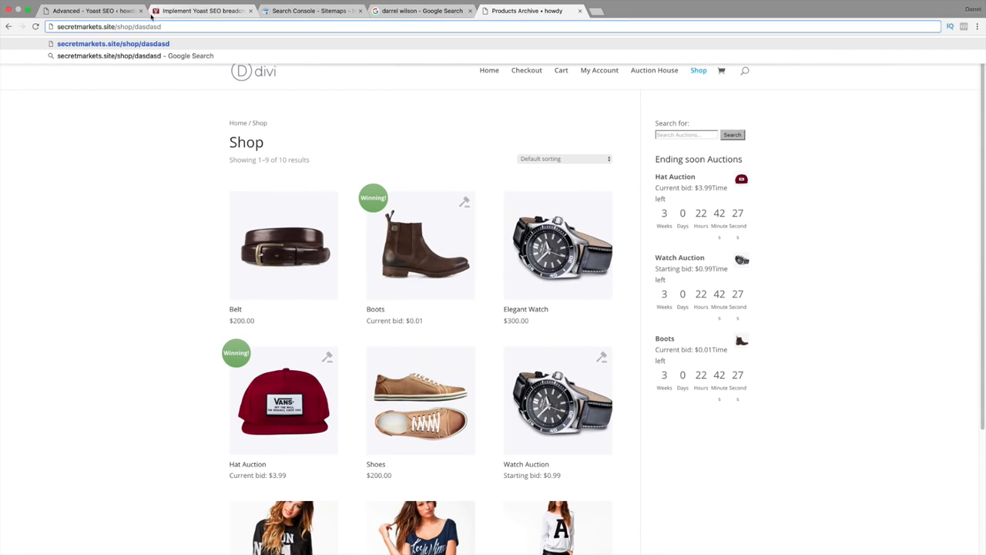
click(116, 11)
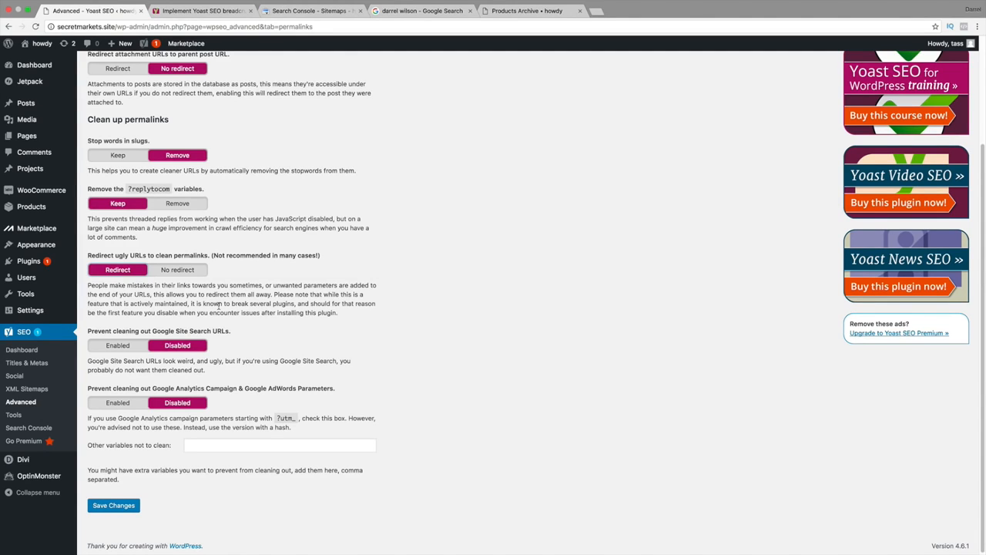
Set redirecting ugly URLs to clean permalinks to No redirect and save the permalink settings.
scroll(222, 300, up, 4)
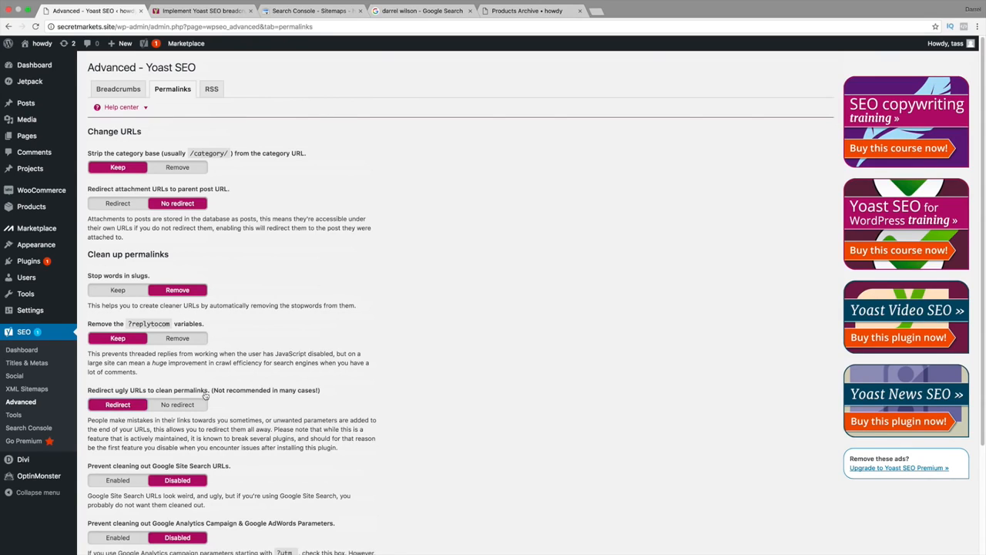
scroll(216, 396, down, 2)
scroll(302, 417, up, 2)
click(144, 108)
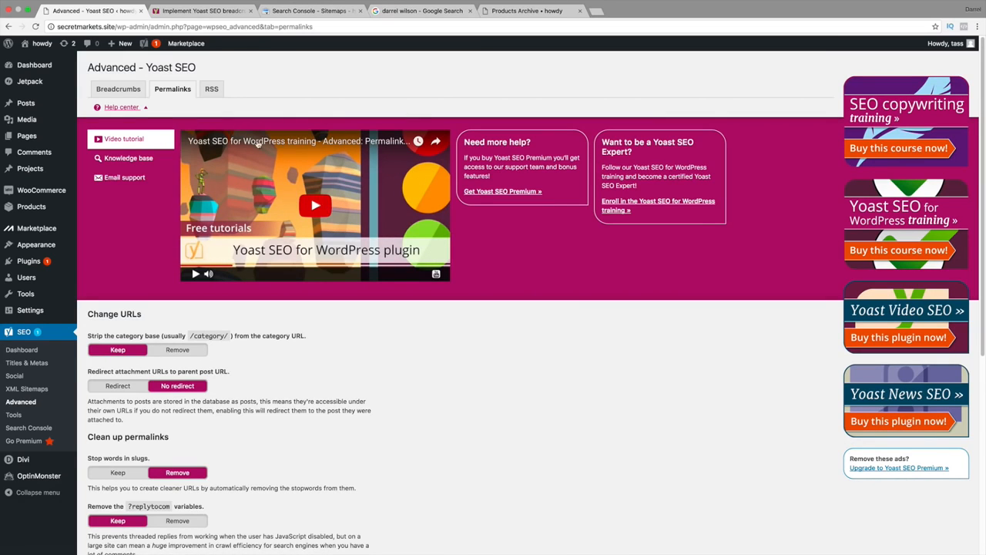
click(147, 109)
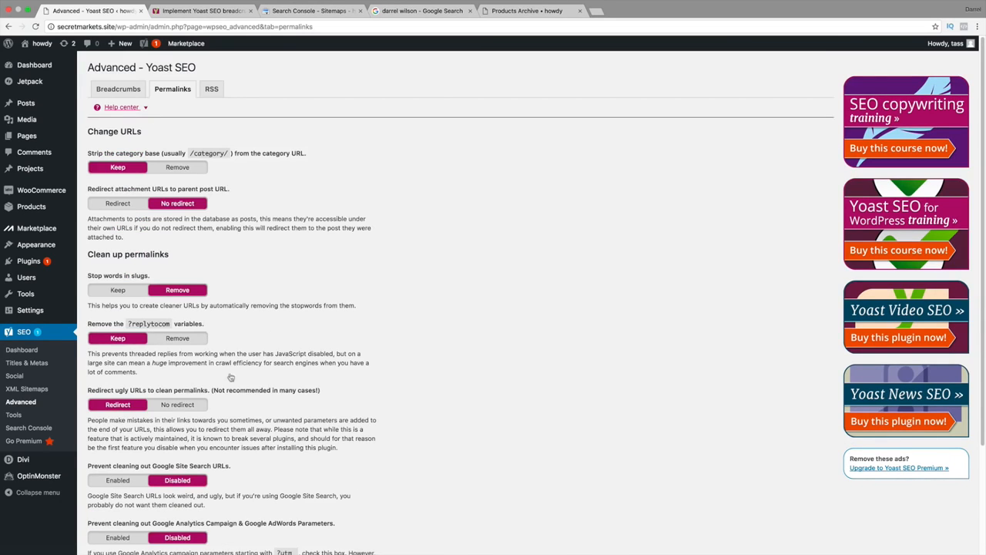
click(181, 406)
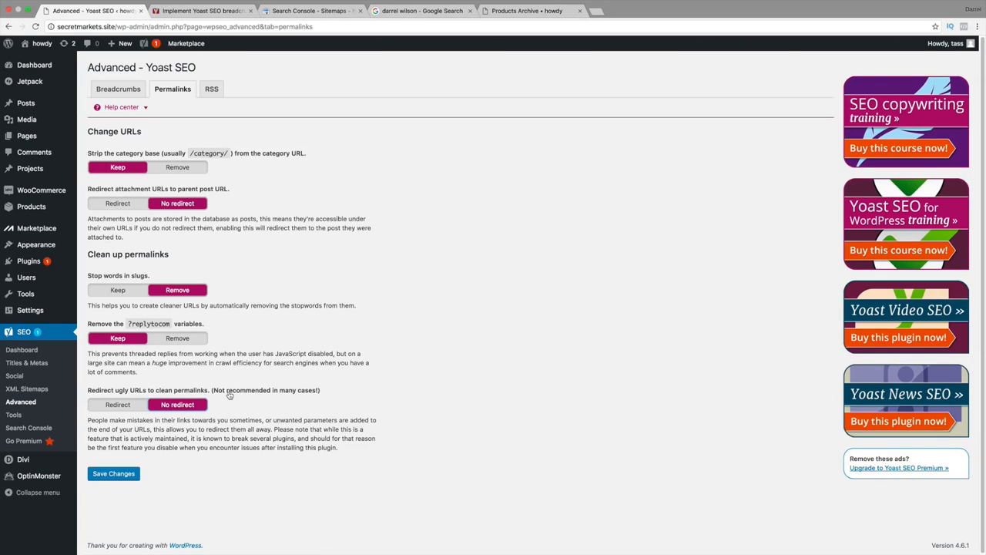
click(124, 475)
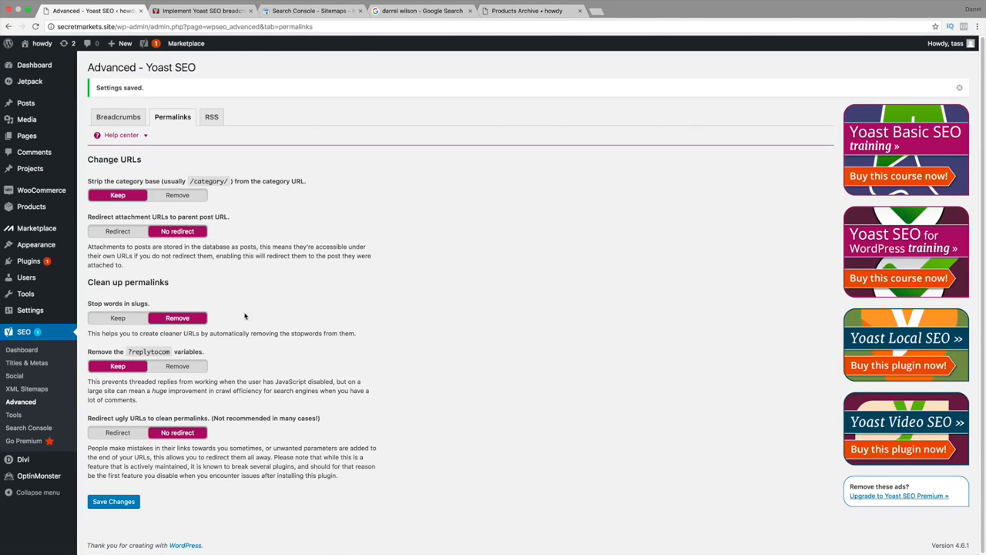
Review Yoast SEO's RSS feed content and save the settings with the default text after each post.
click(213, 117)
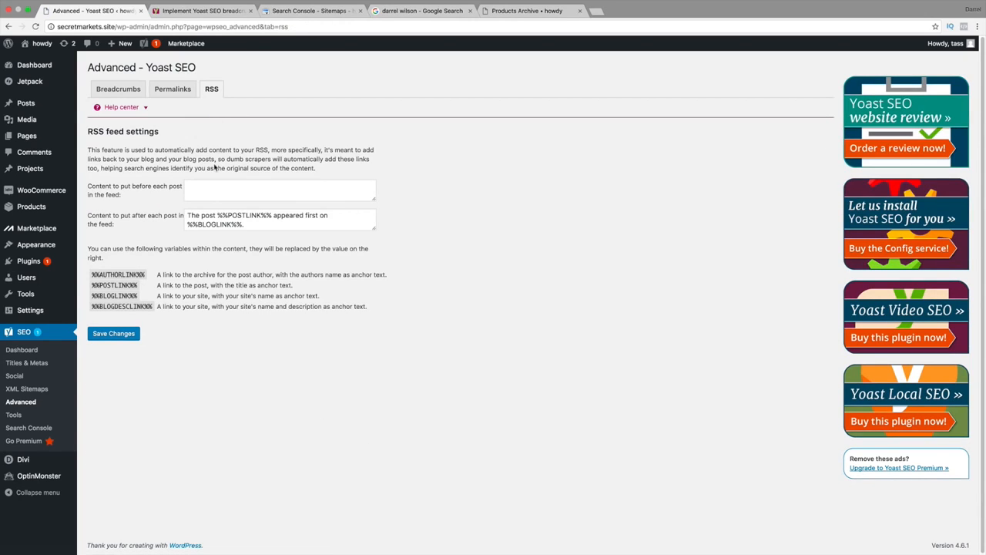
drag(265, 225, 178, 208)
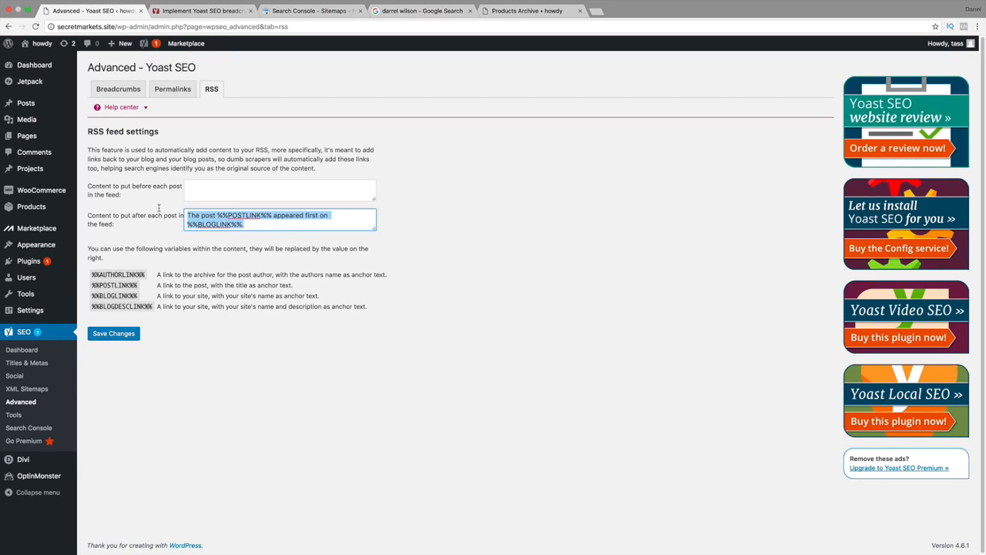
click(136, 333)
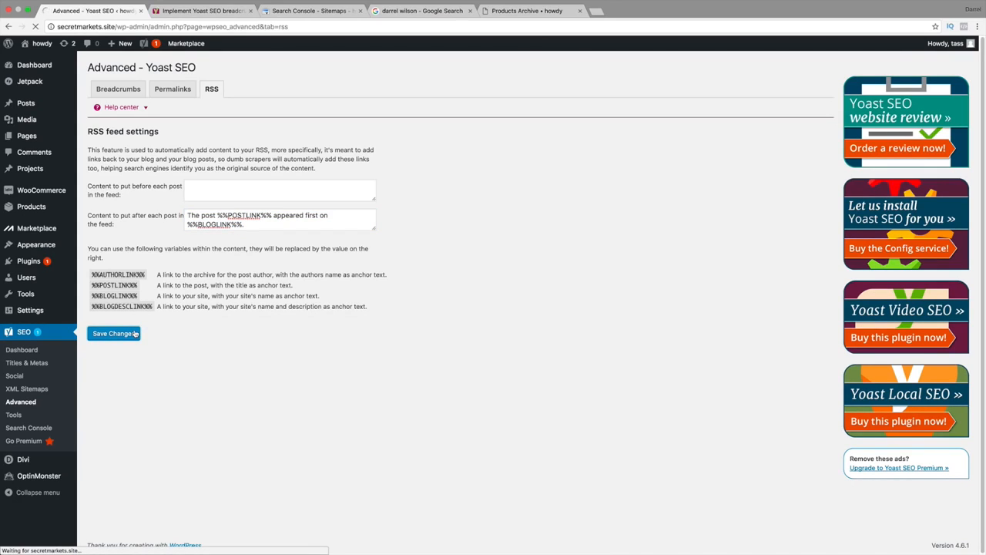
In Yoast SEO's Bulk editor, give the Auction House page the new SEO title "Bidding House" and save it.
click(15, 415)
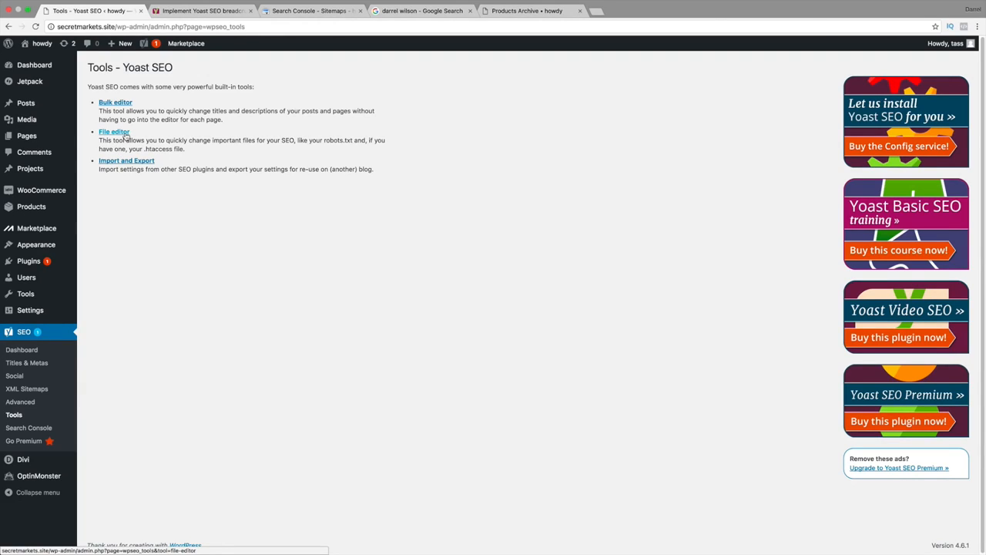
click(116, 103)
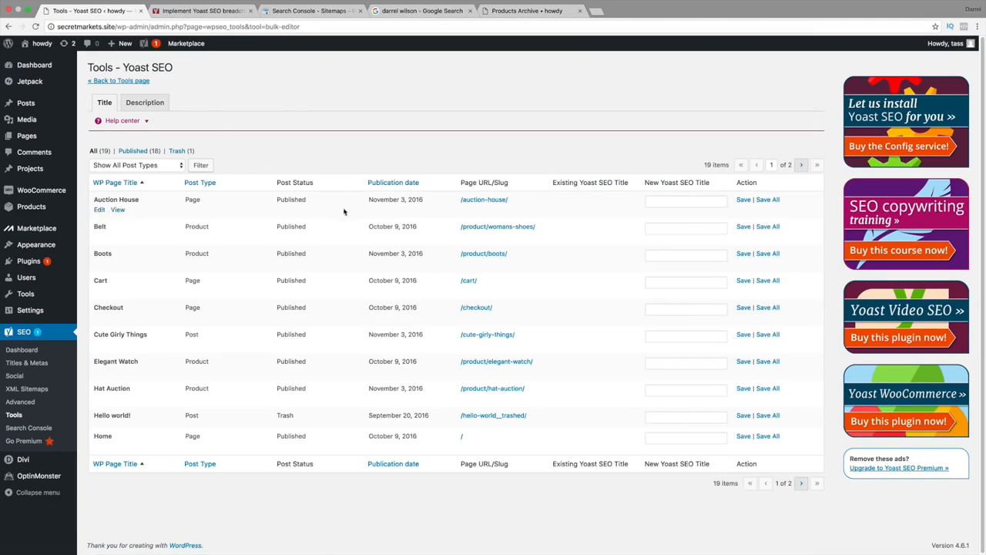
click(678, 200)
text(Bidding H)
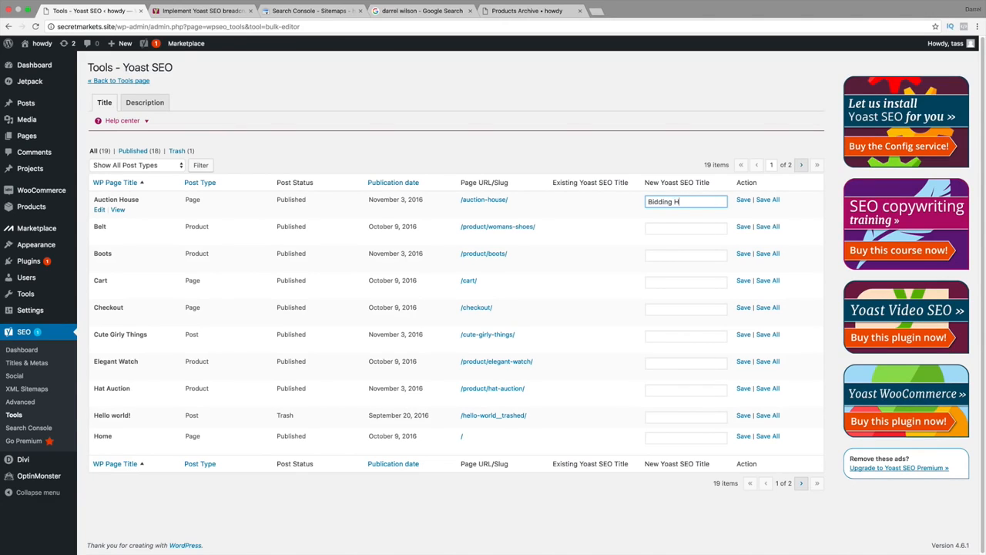
text(ouse)
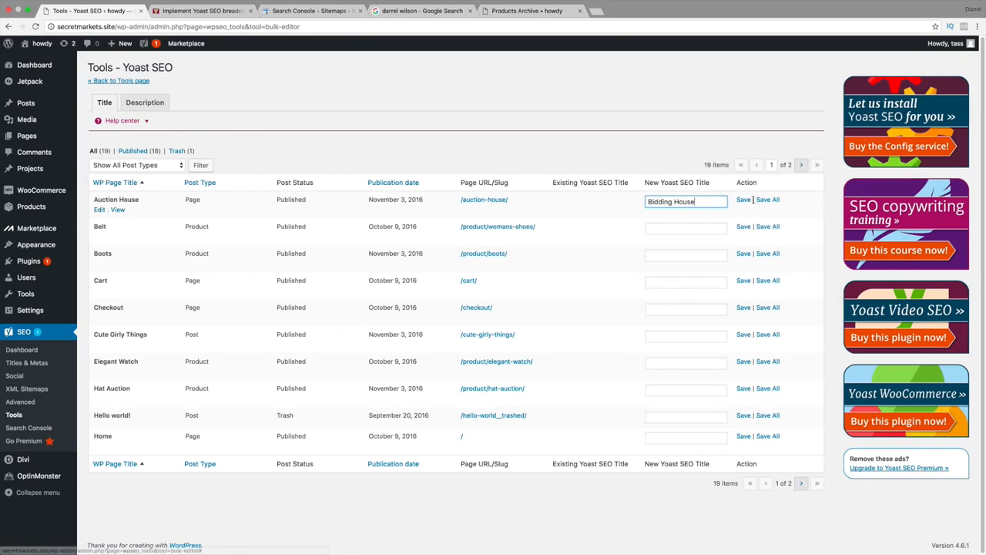
click(743, 200)
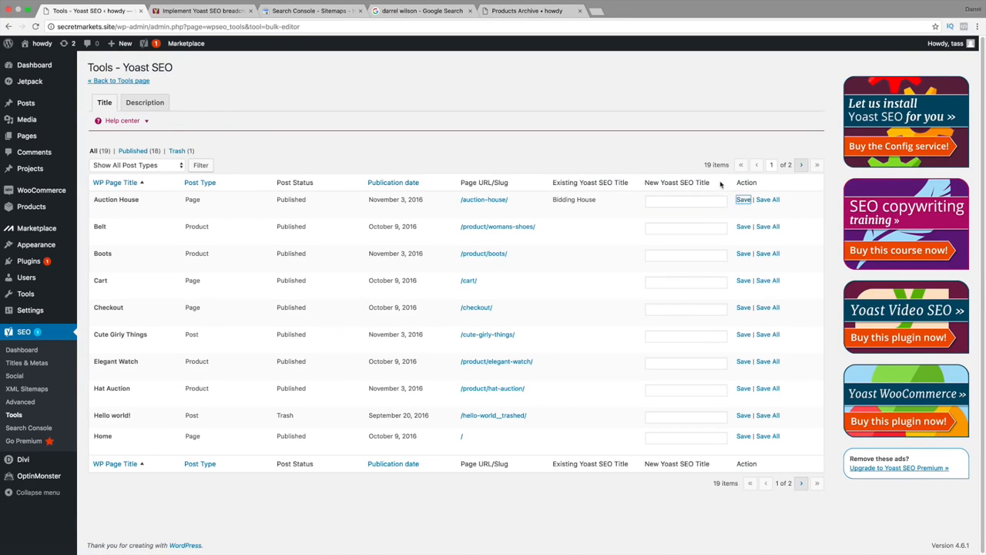
Examine the Bulk editor's new title and meta description fields for the listed pages, posts and products.
click(655, 198)
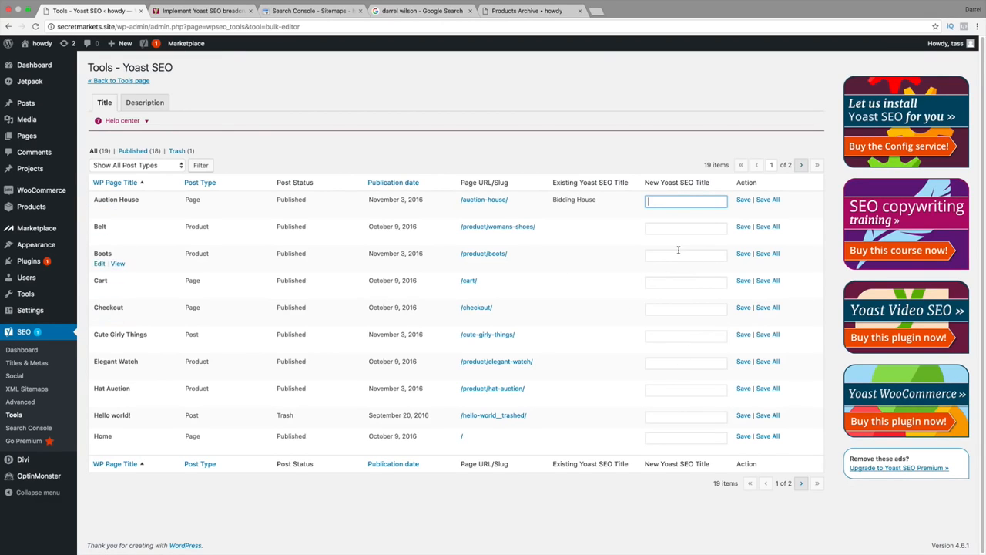
click(149, 102)
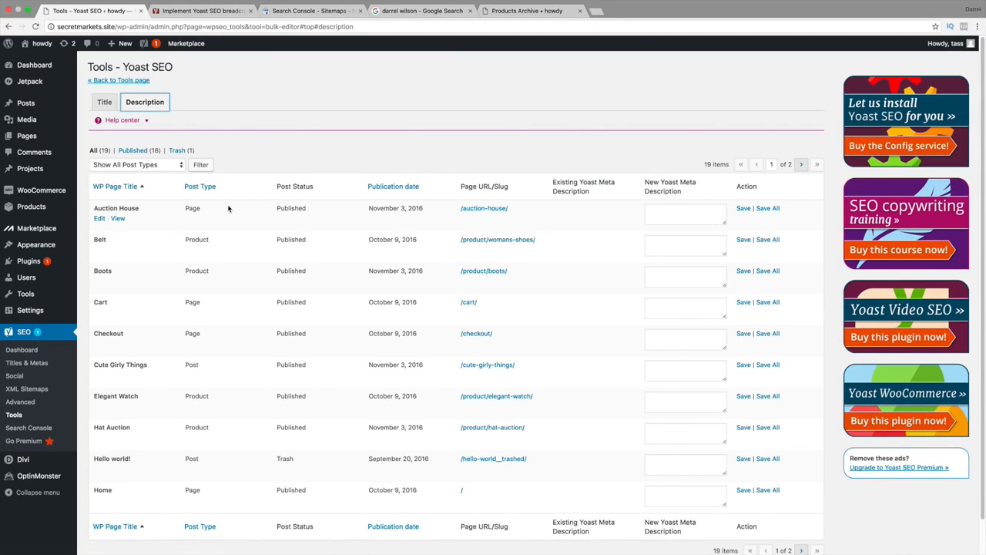
click(676, 218)
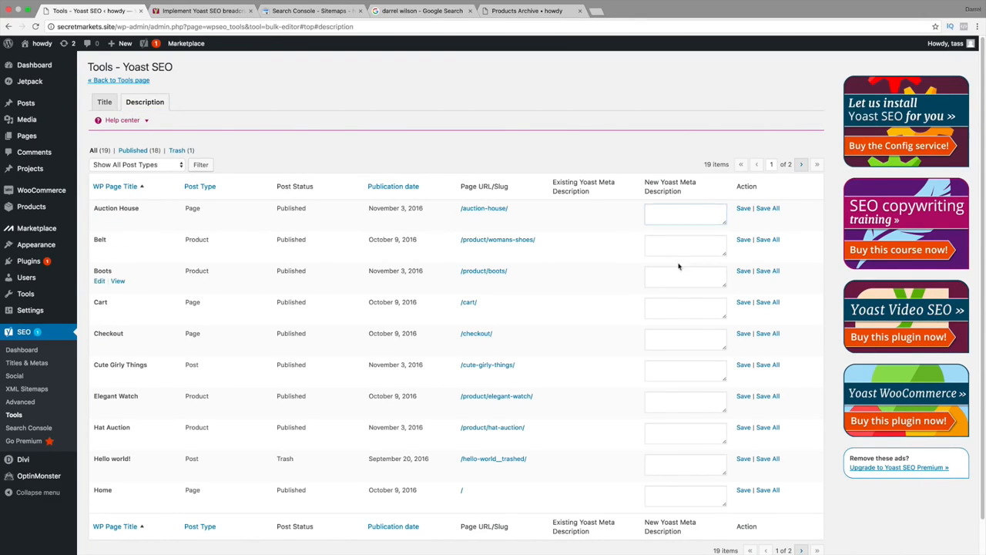
click(679, 433)
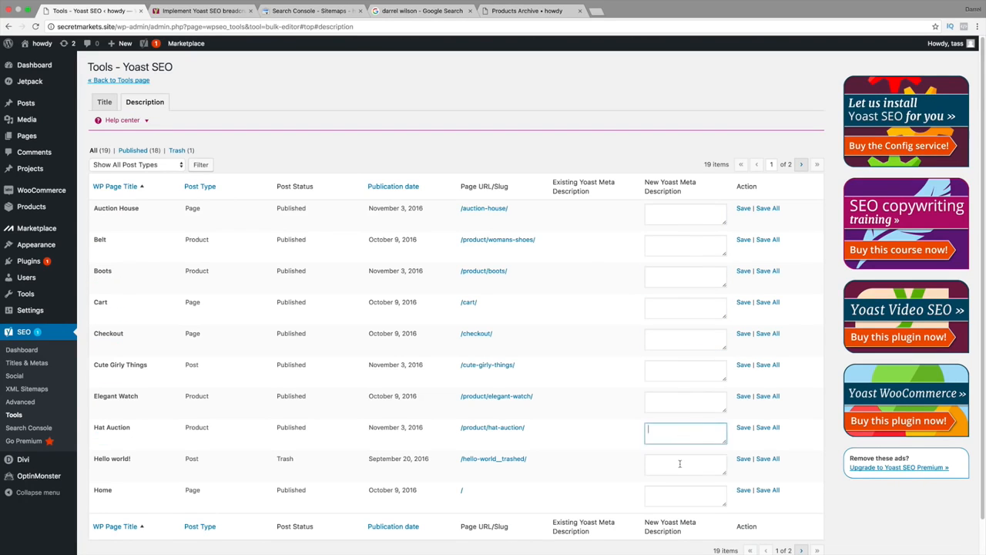
click(680, 463)
click(679, 433)
click(679, 401)
click(679, 370)
click(680, 337)
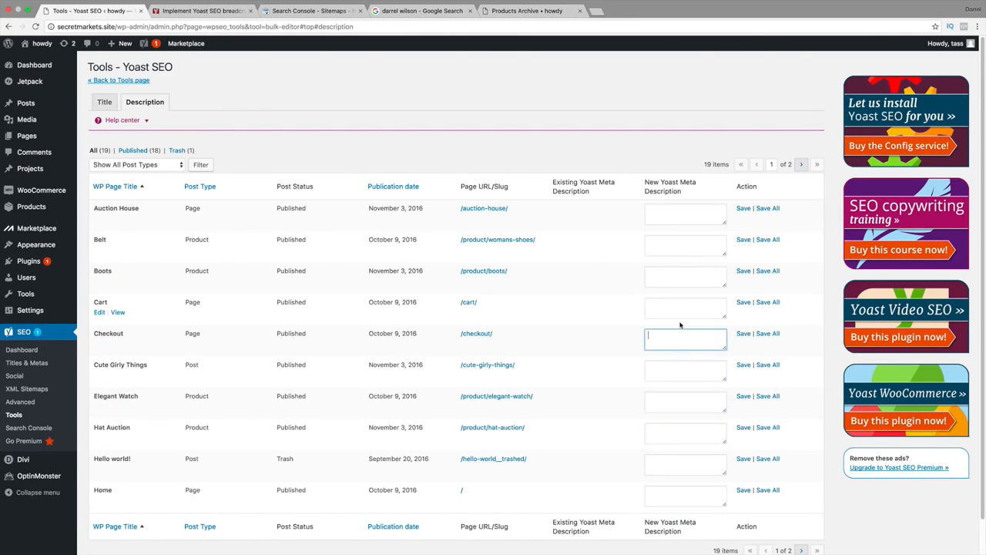
click(681, 277)
scroll(656, 347, down, 2)
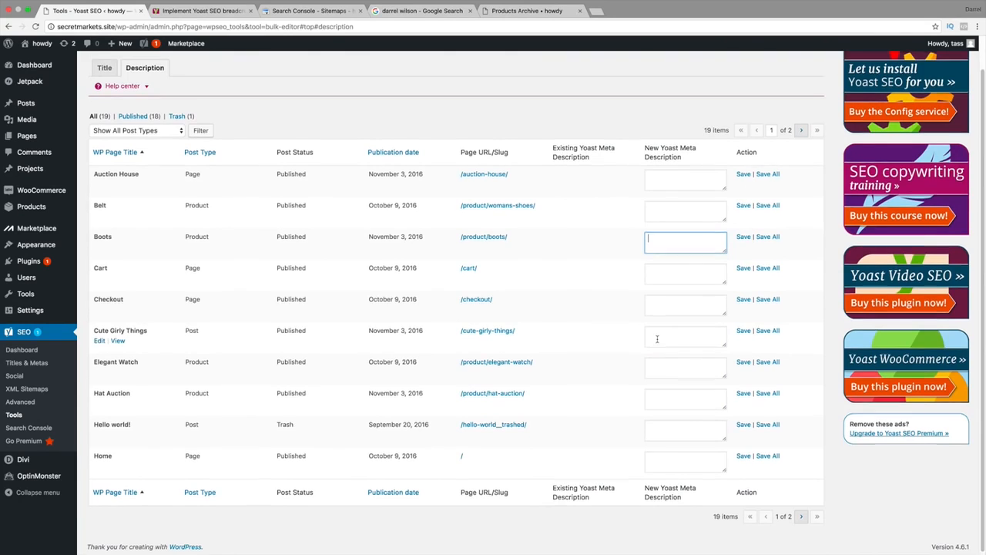
scroll(657, 339, up, 2)
click(104, 102)
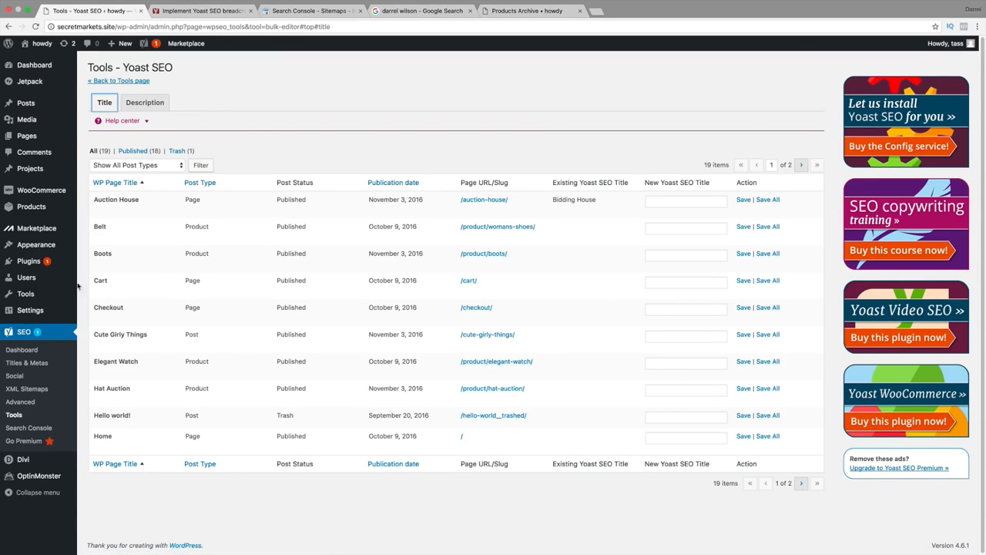
Open Yoast SEO's File editor, create a robots.txt file and look through the page that loads.
click(16, 416)
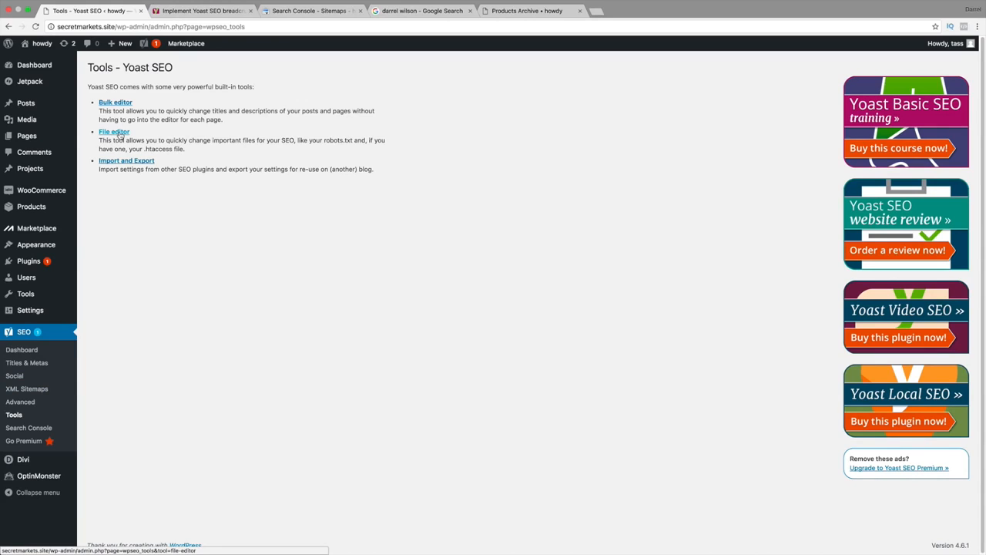
click(115, 133)
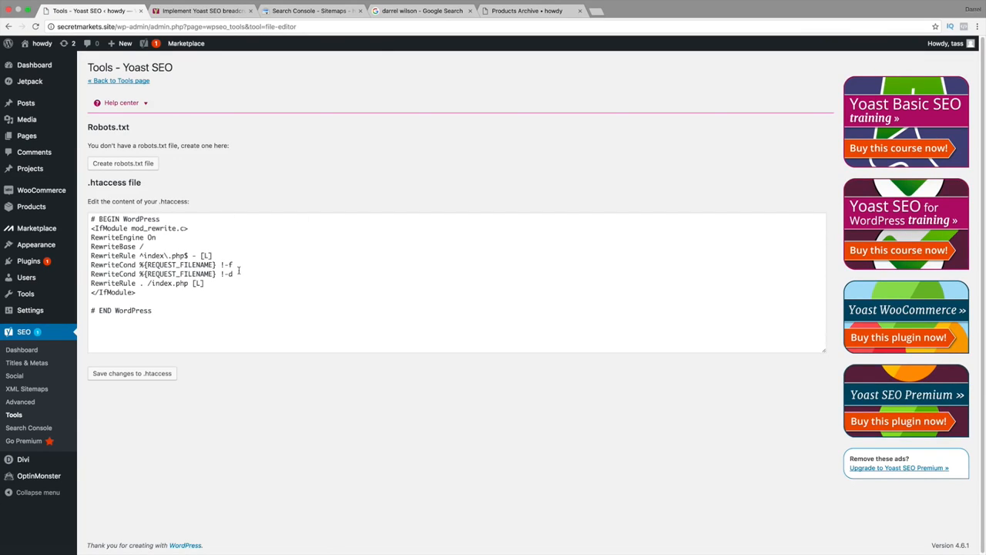
click(123, 163)
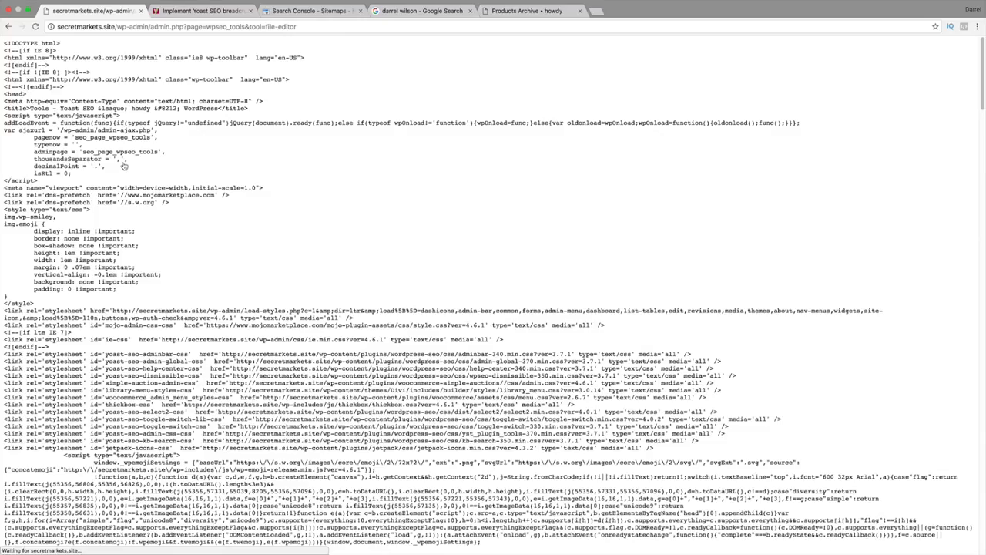
scroll(118, 219, down, 7)
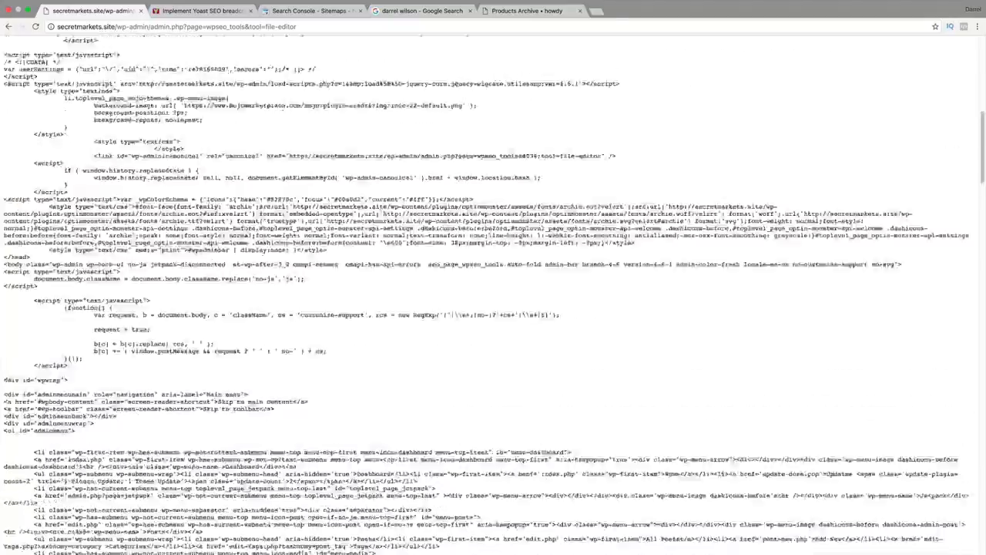
scroll(118, 219, up, 7)
scroll(118, 219, down, 20)
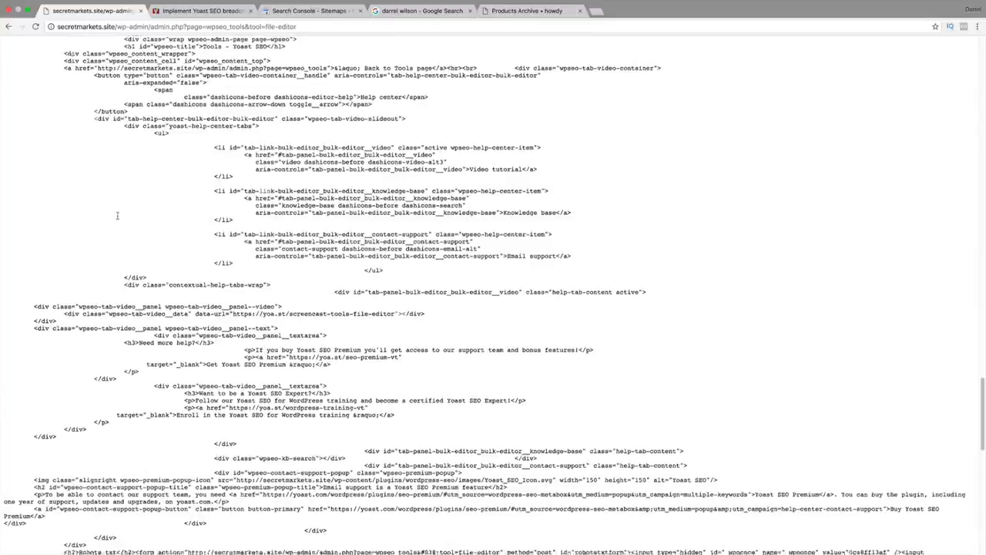
Return to Yoast SEO's File editor, save the robots.txt content as it stands, and look over the .htaccess section.
scroll(118, 219, up, 15)
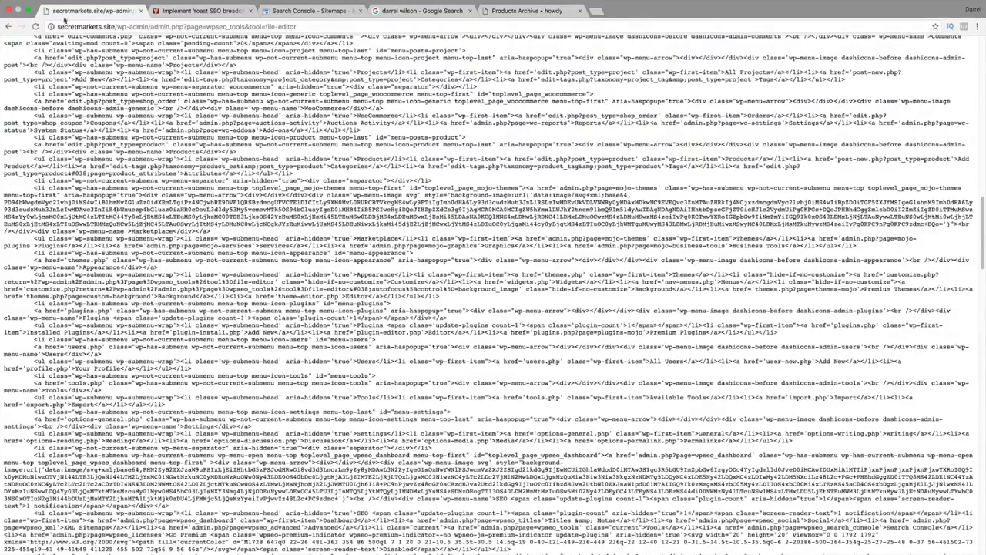
click(8, 27)
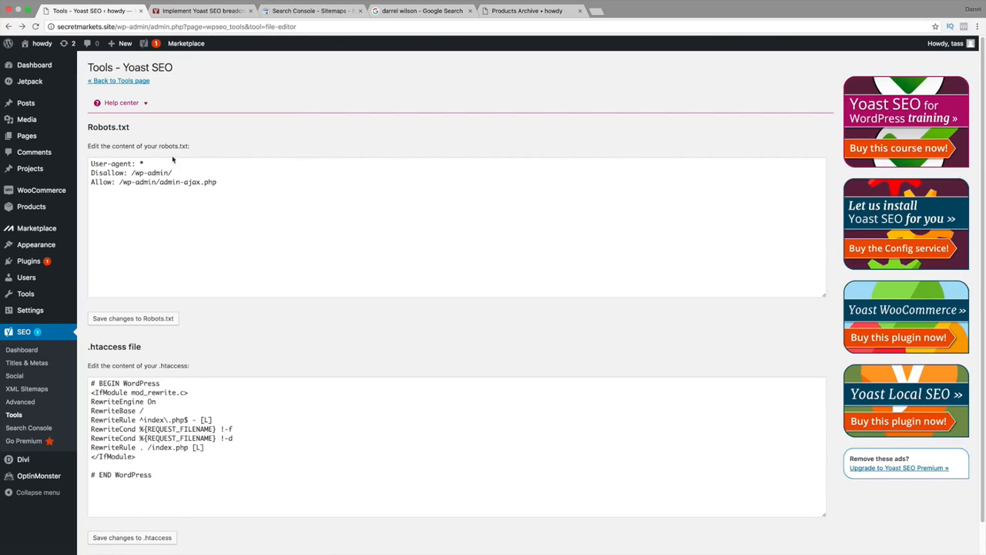
click(222, 181)
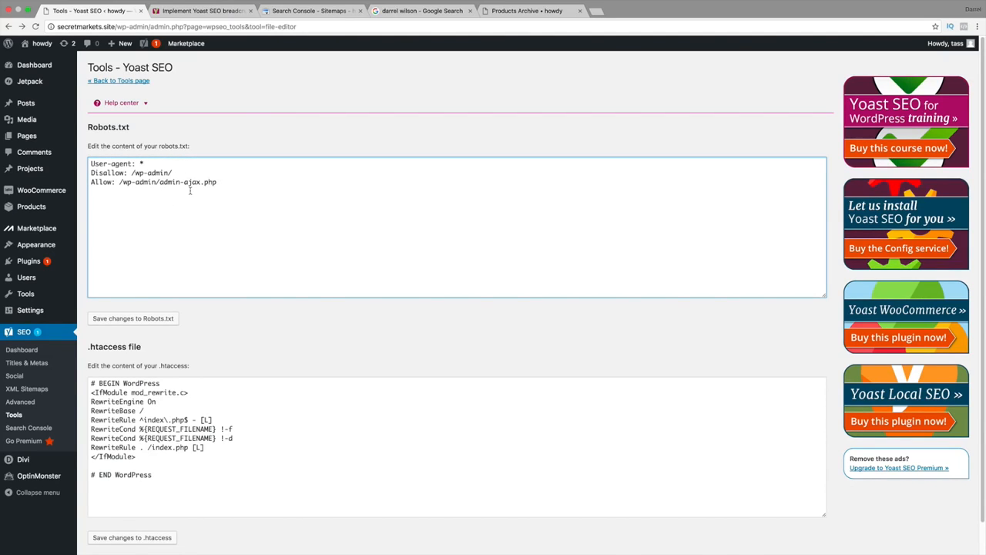
click(138, 317)
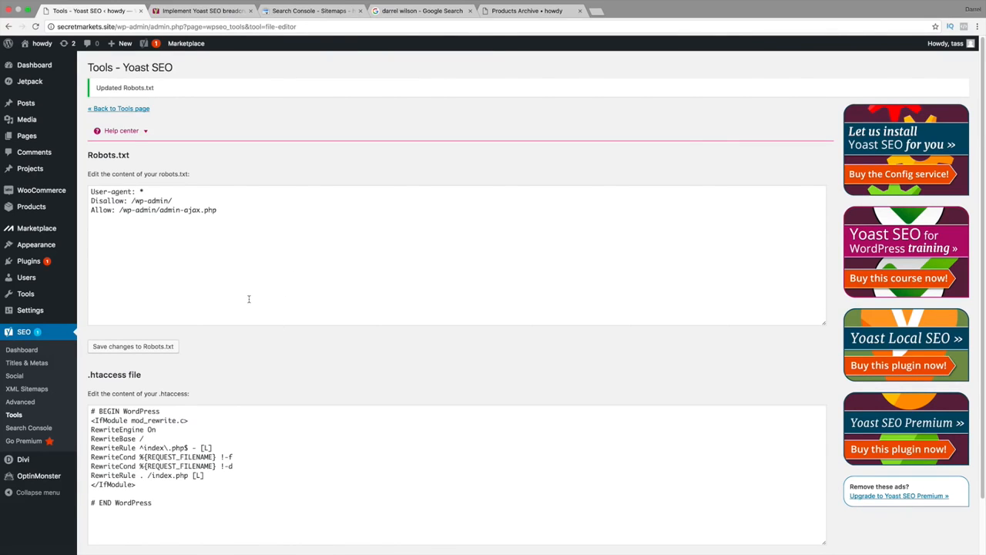
scroll(248, 299, down, 2)
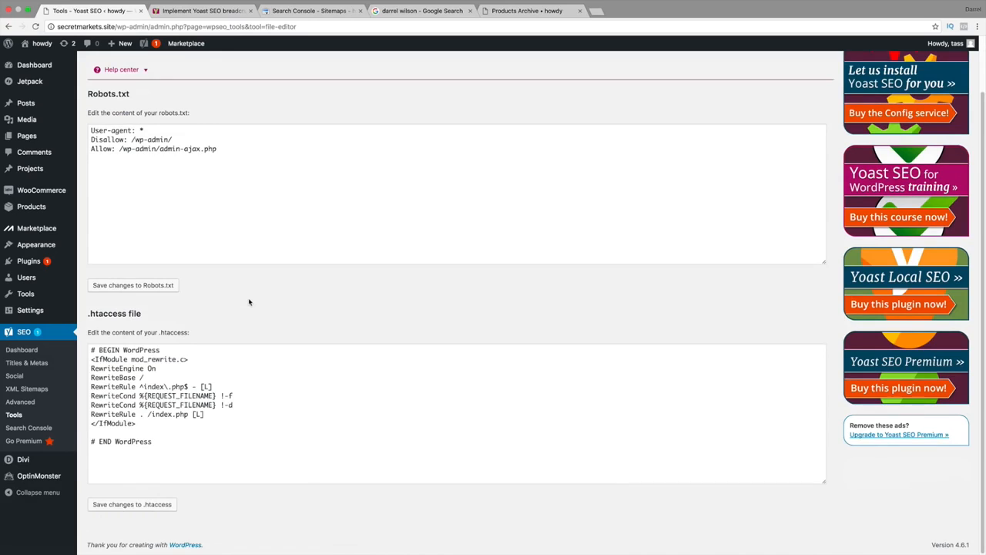
scroll(249, 301, up, 2)
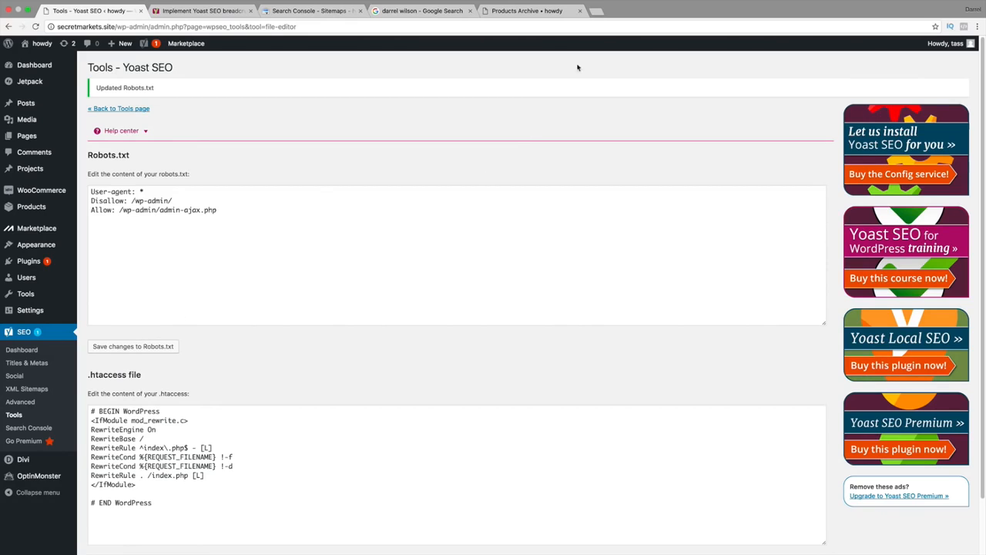
Look at Yoast SEO's Search Console page and the Premium page with its extensions.
click(41, 430)
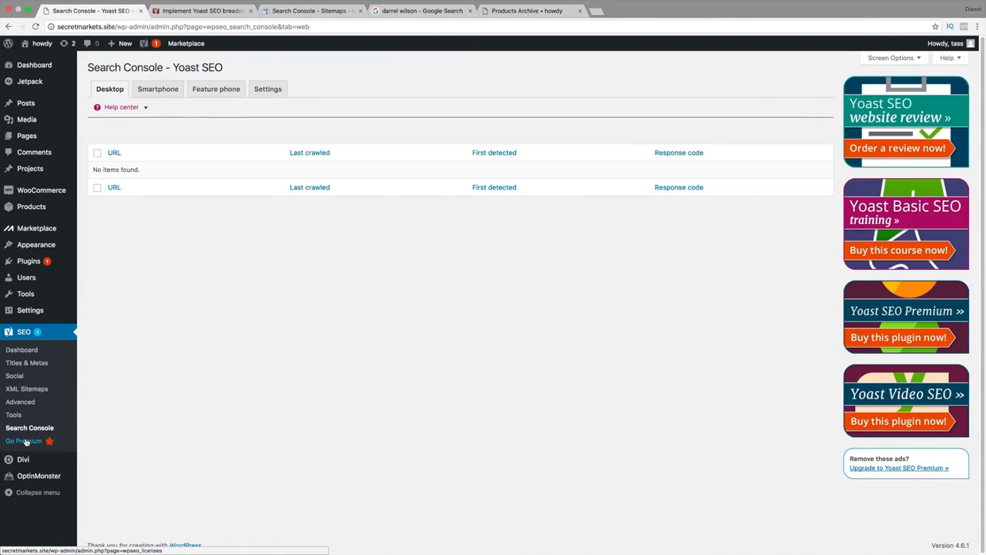
click(26, 442)
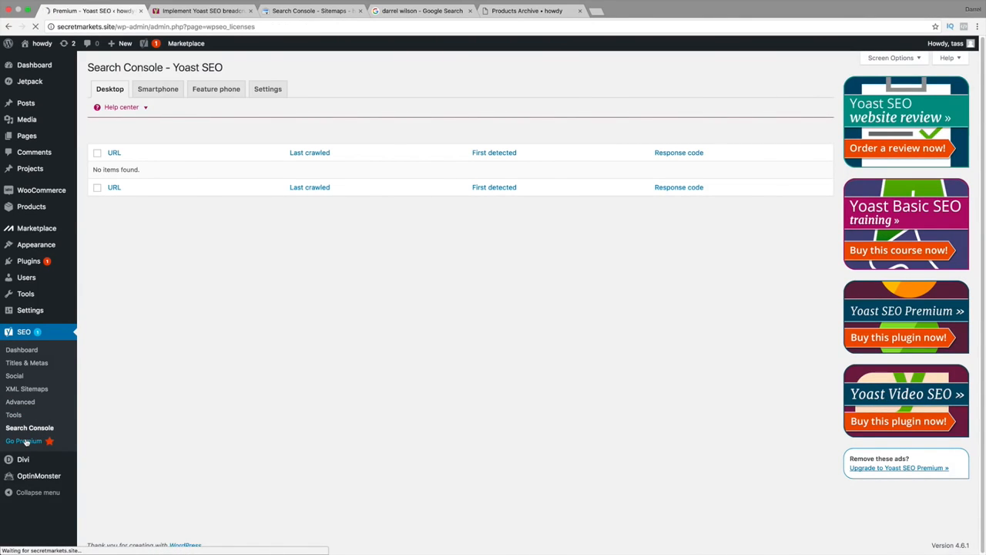
scroll(120, 433, down, 2)
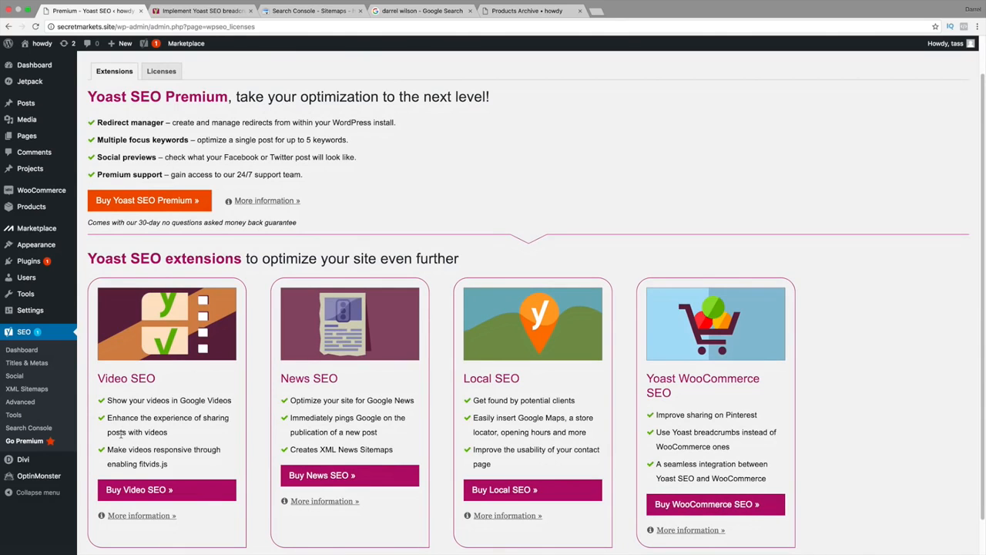
Show the video results for the existing Google search and examine their titles and descriptions.
click(389, 11)
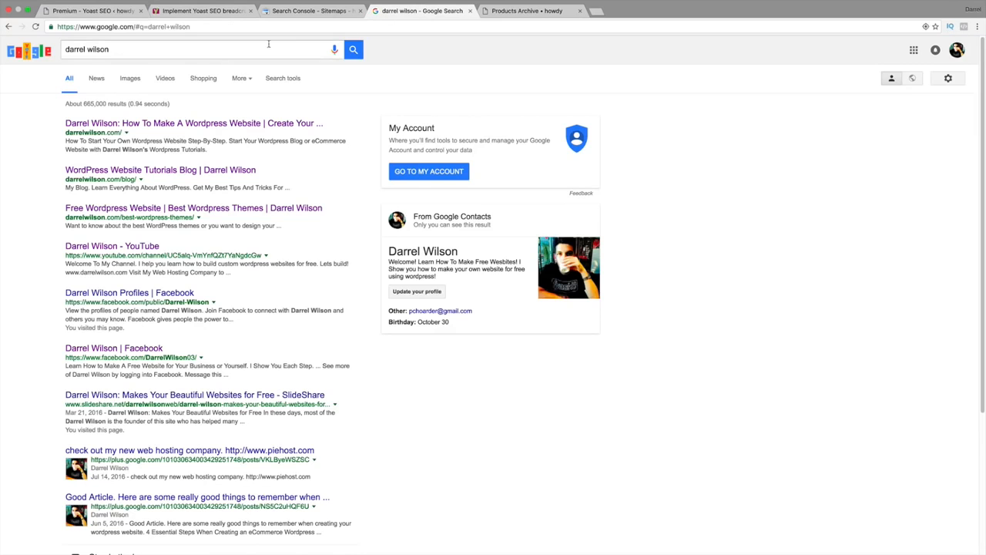
click(163, 82)
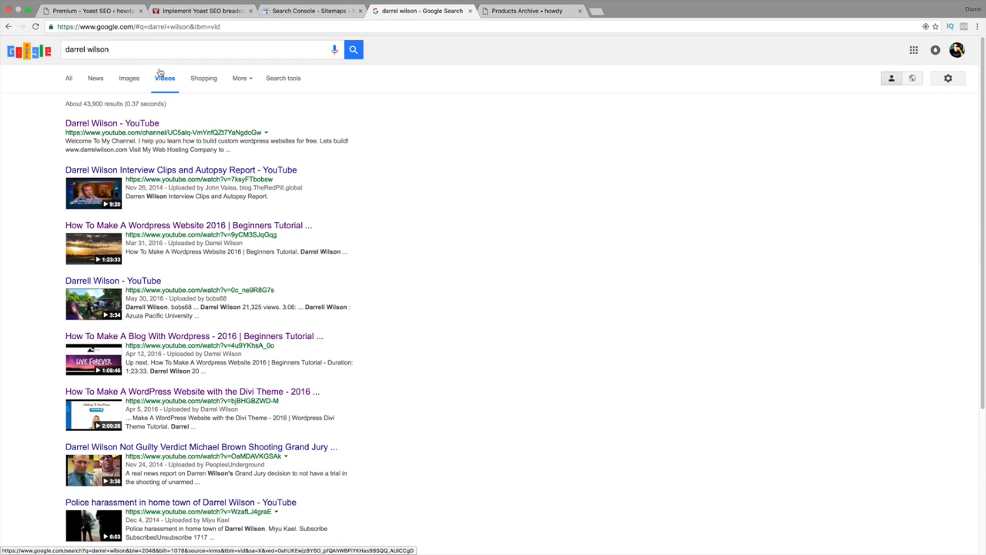
drag(142, 49, 56, 51)
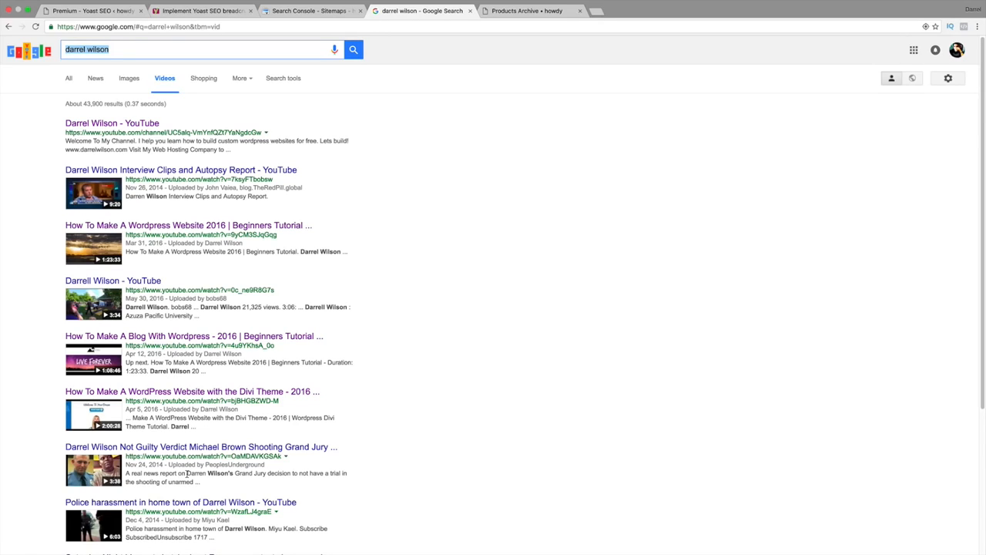
drag(186, 473, 205, 473)
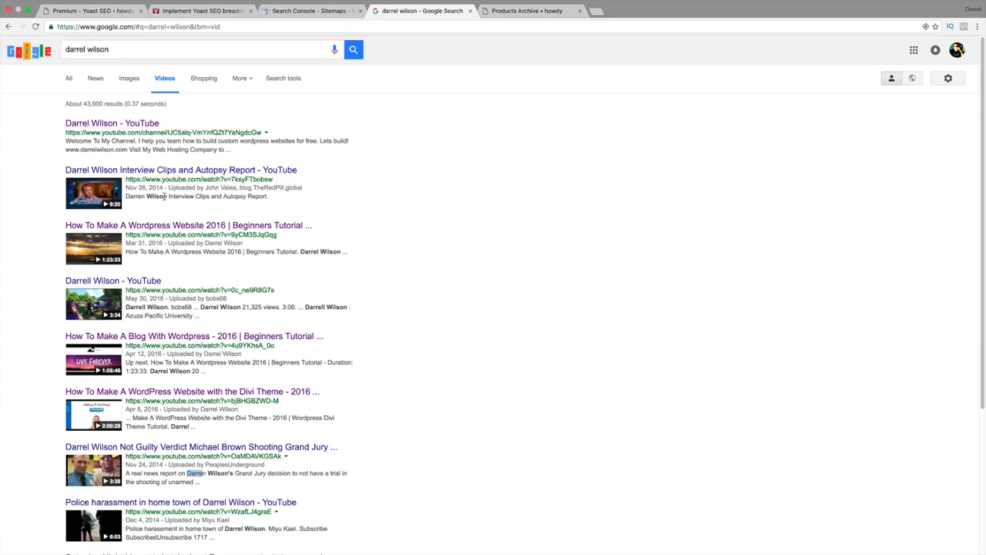
drag(166, 196, 134, 196)
Return to Yoast SEO's Premium page and examine the Yoast WooCommerce SEO extension.
click(216, 12)
click(112, 11)
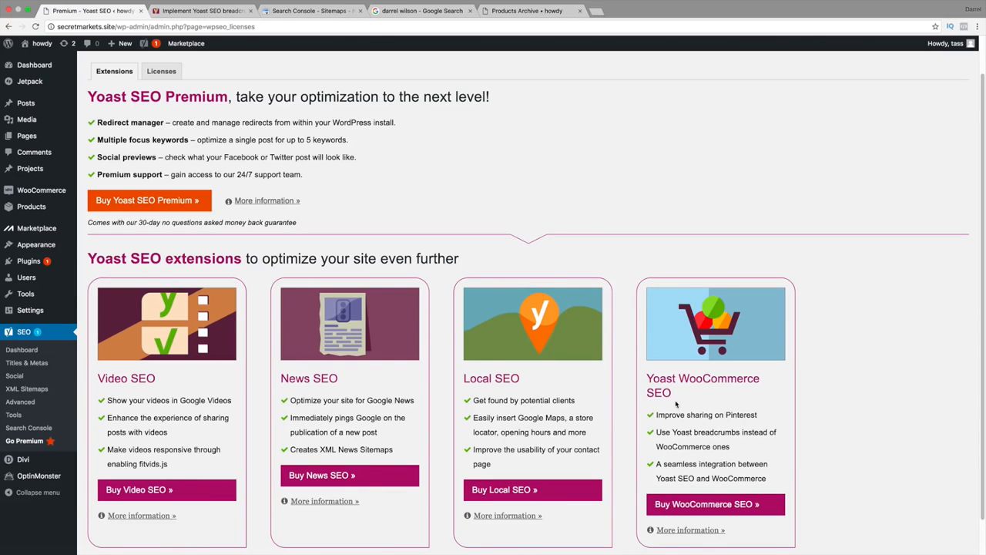
drag(667, 379, 734, 396)
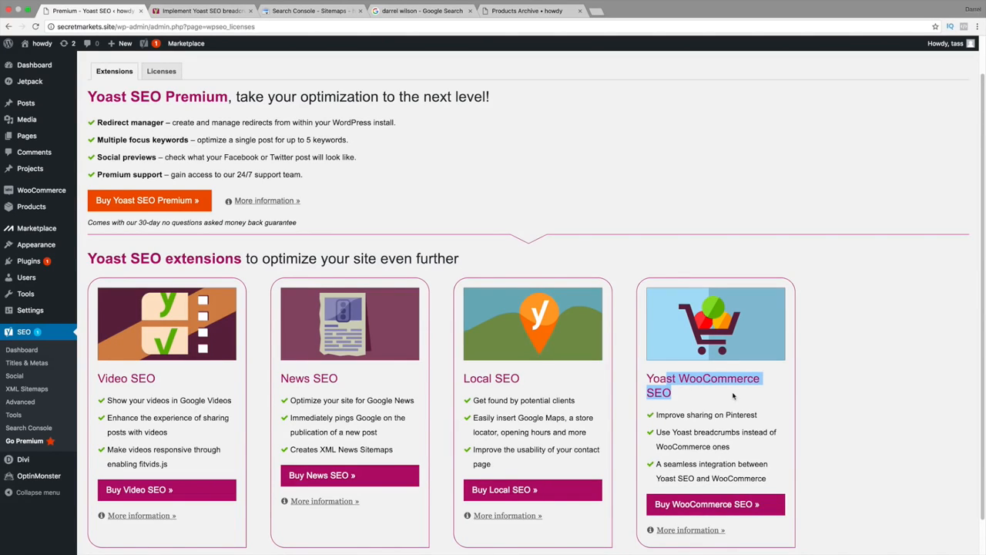
Open the Freelancer website in the browser tab showing the Yoast breadcrumbs article.
click(231, 16)
text(freelancer.com)
key(Return)
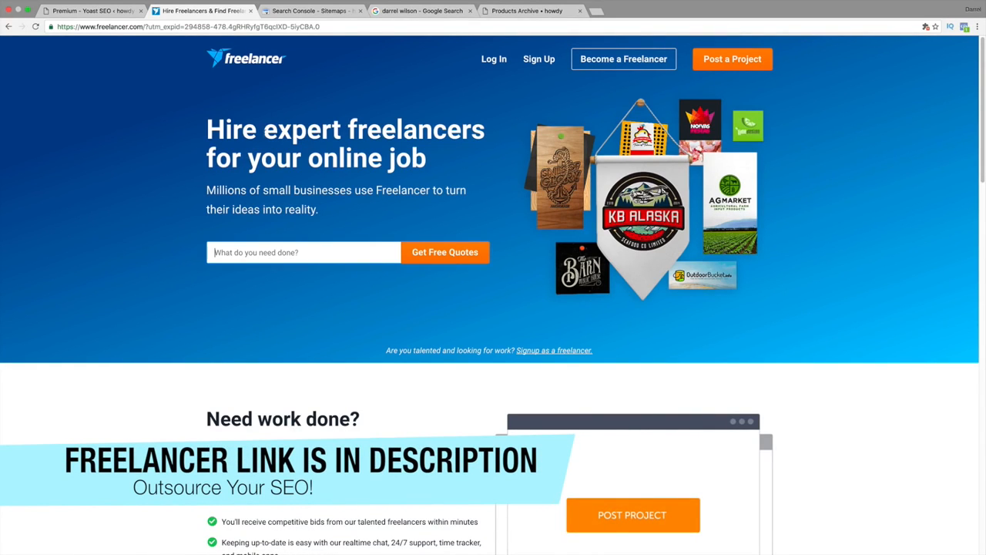
Request free quotes for "seo" with a fixed-price budget of Micro Project ($10-30 USD).
text(seo)
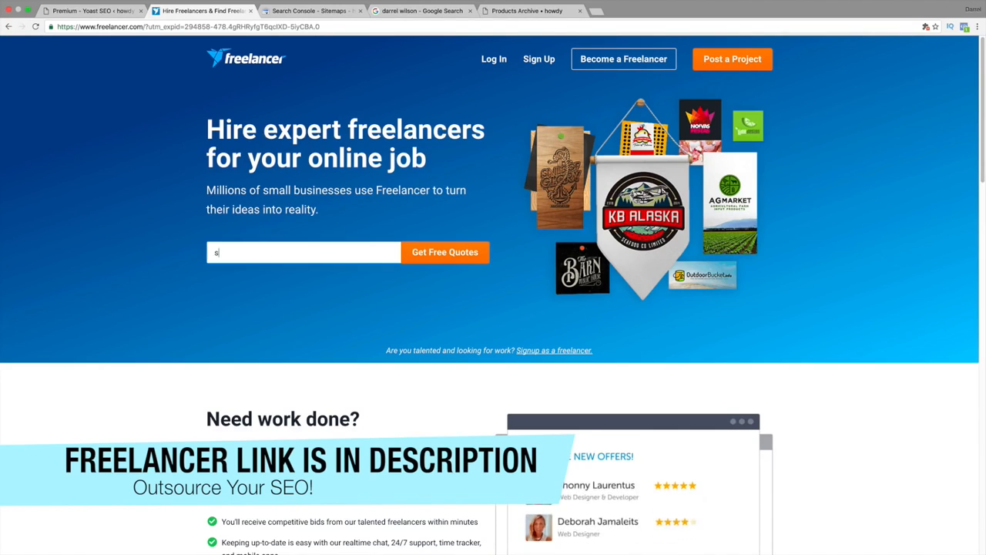
key(Return)
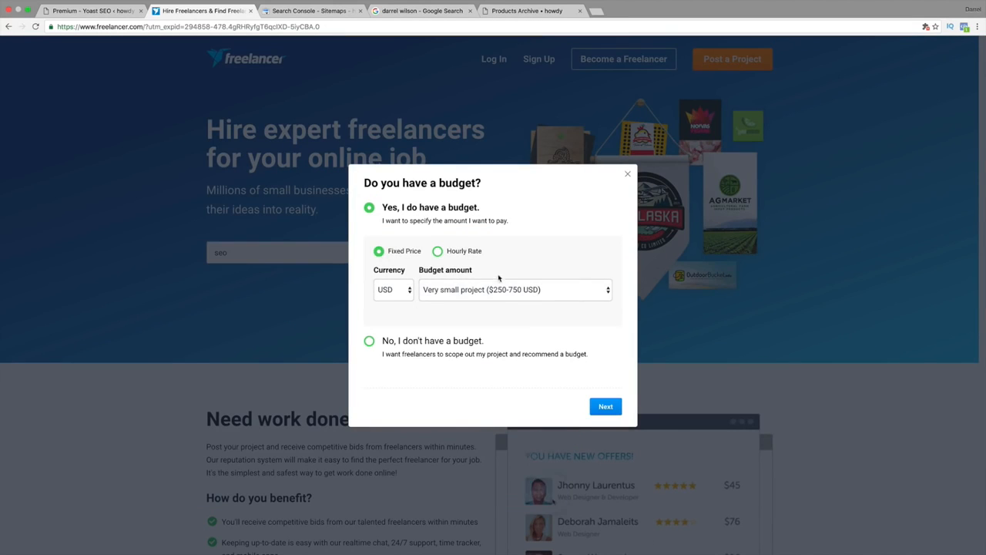
click(499, 287)
click(455, 268)
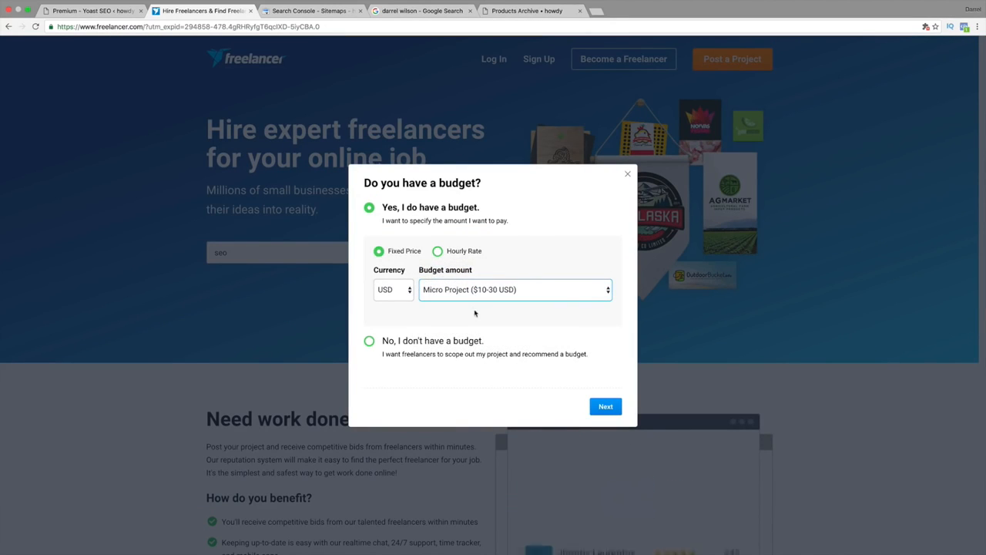
click(602, 407)
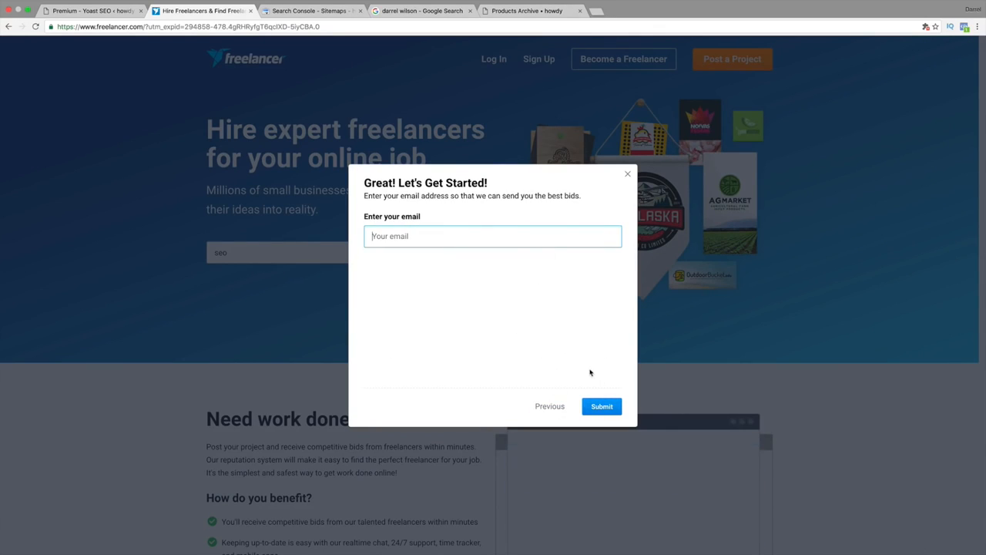
Fill in the email address on the quote request, try to submit it, and close the form.
click(601, 406)
text(dad@)
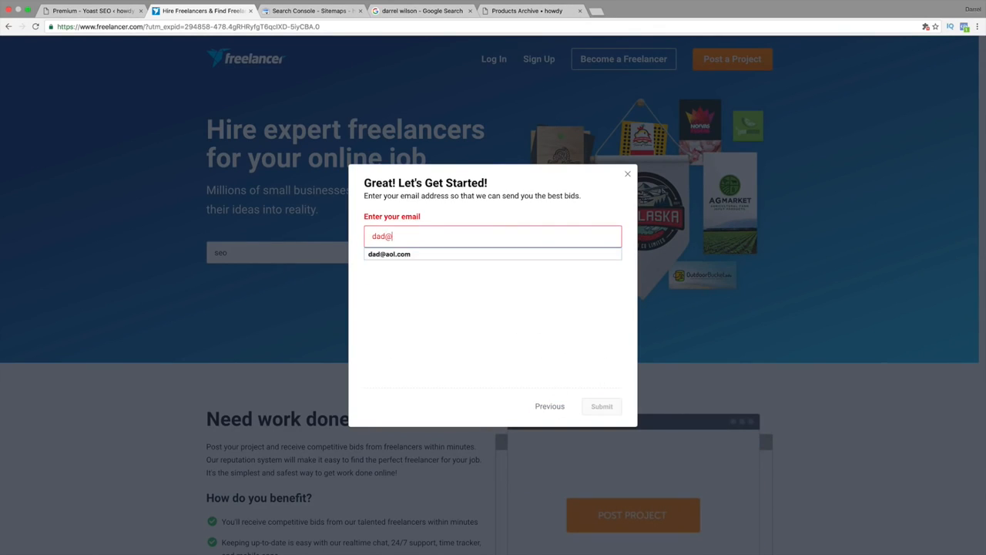
key(Down)
key(Return)
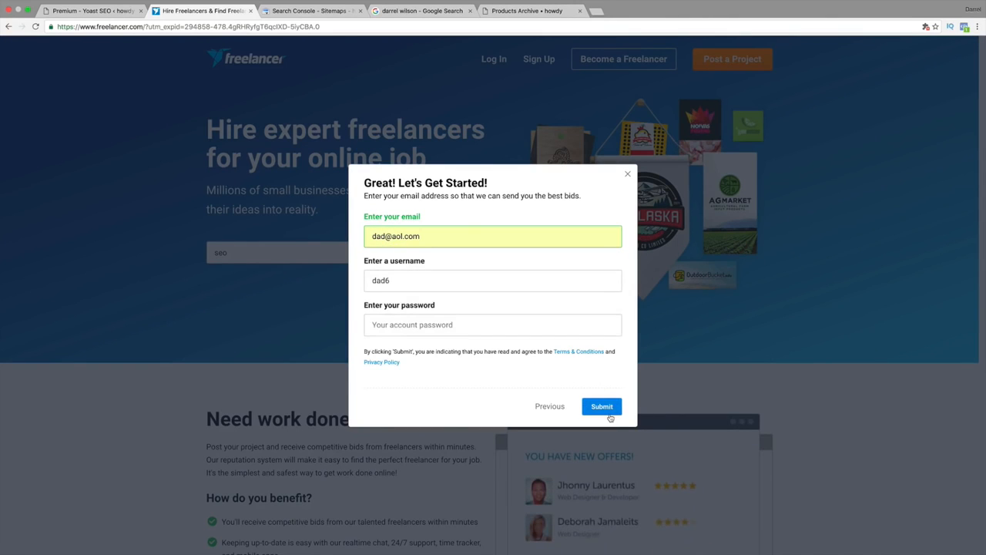
click(607, 408)
click(627, 174)
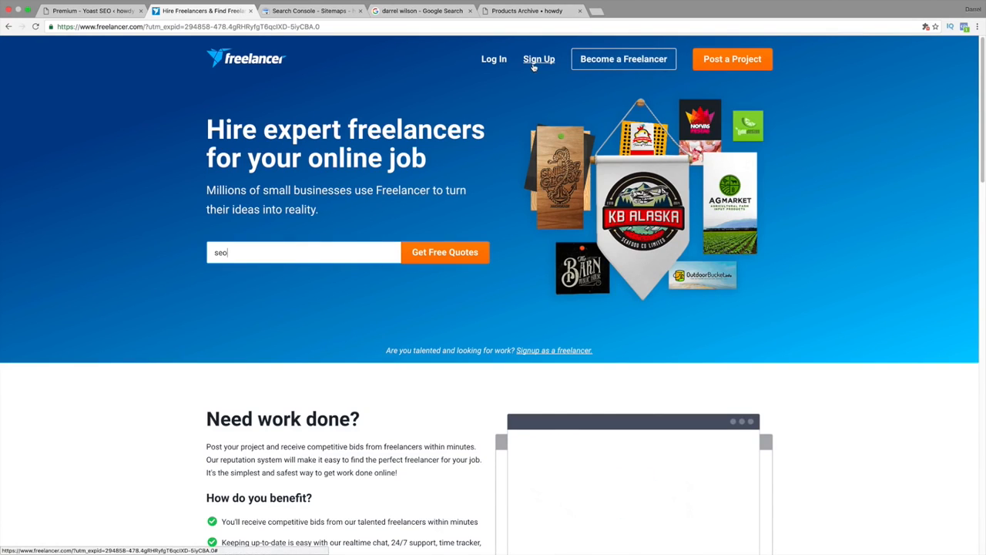
Log in to Freelancer, search for "seo" and look through the listed freelancers.
click(494, 61)
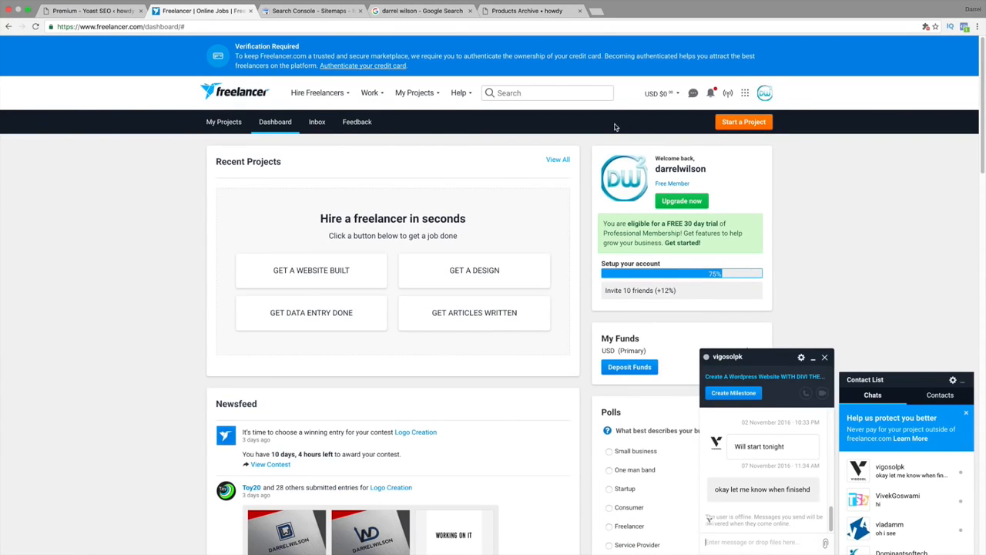
click(552, 93)
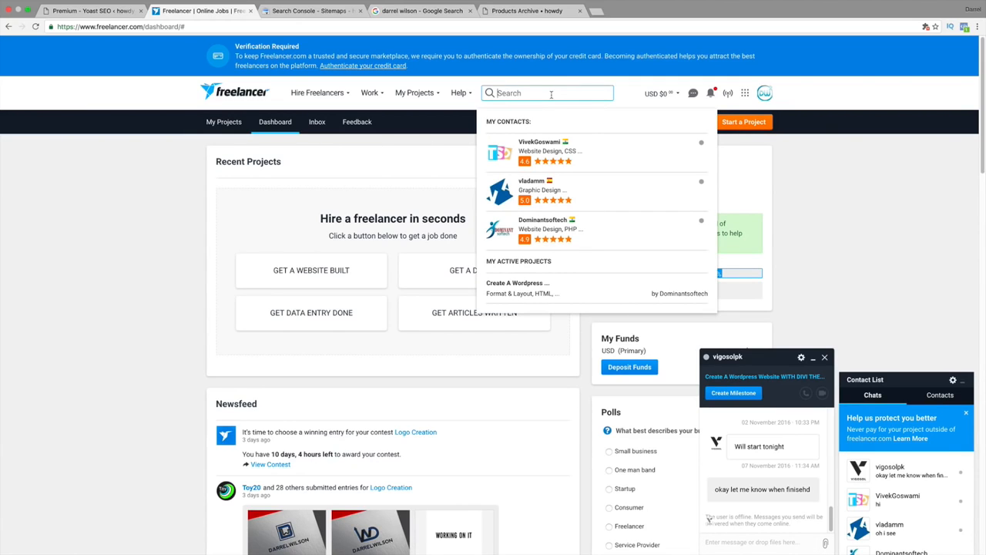
text(seo)
key(Return)
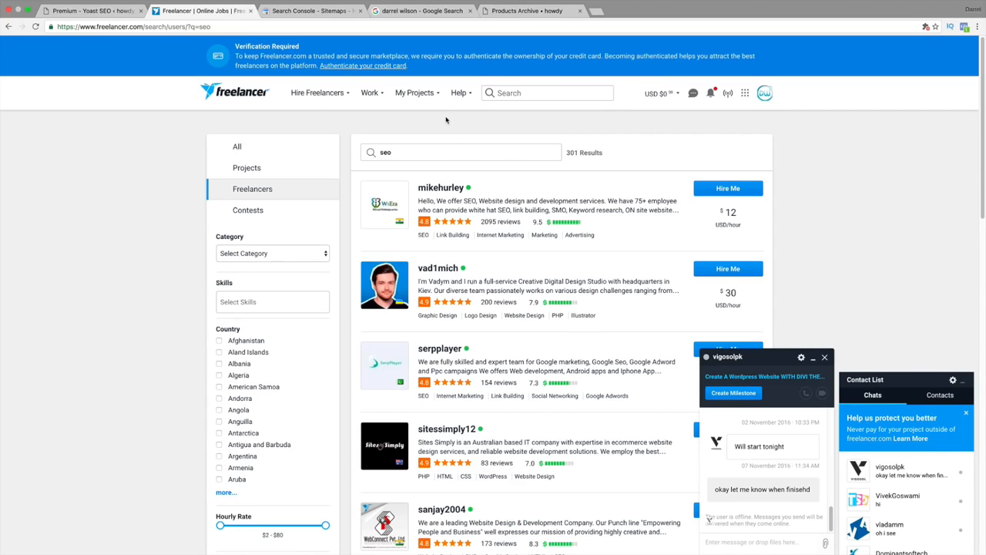
scroll(514, 328, down, 5)
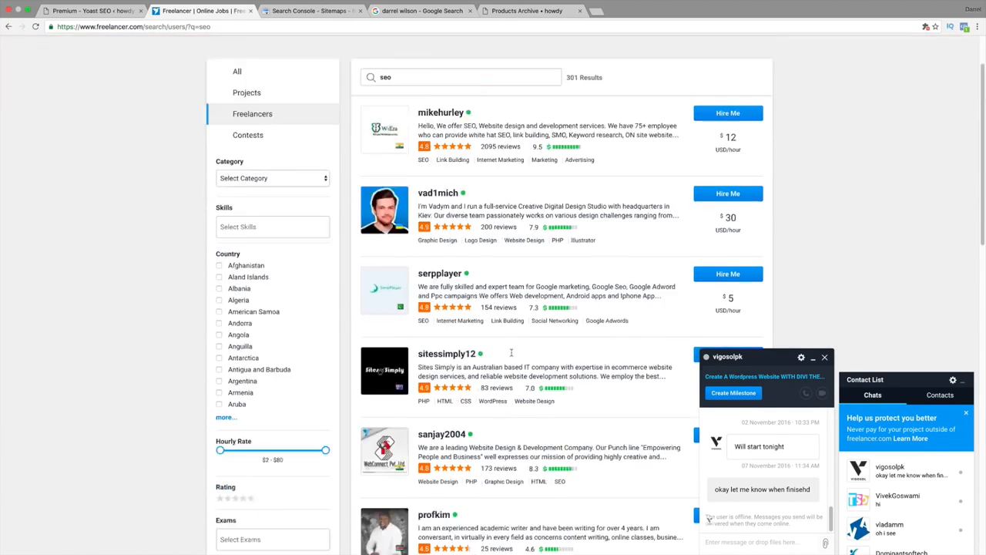
scroll(511, 348, up, 5)
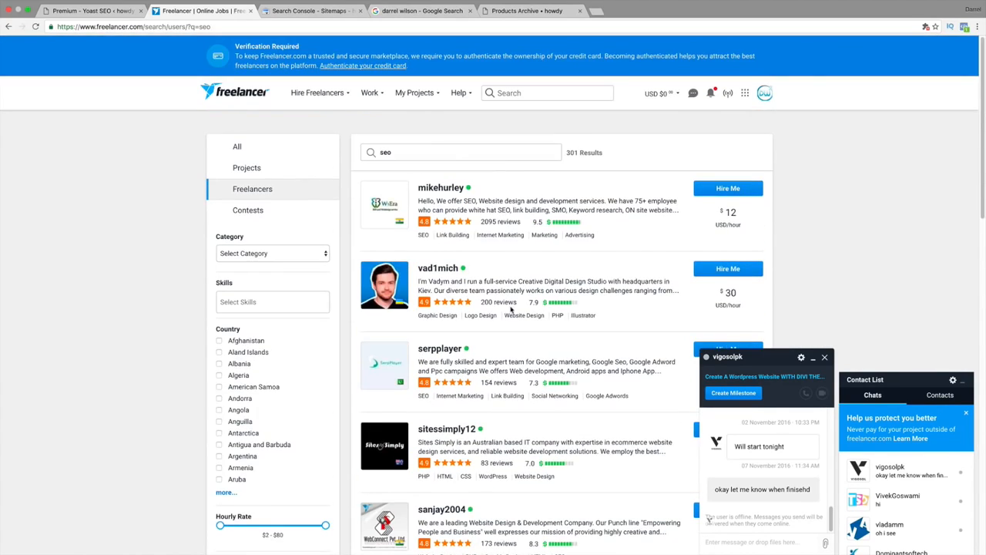
Read through the open chat conversation with a hired freelancer.
mouse_move(331, 98)
scroll(763, 450, up, 5)
scroll(766, 454, down, 5)
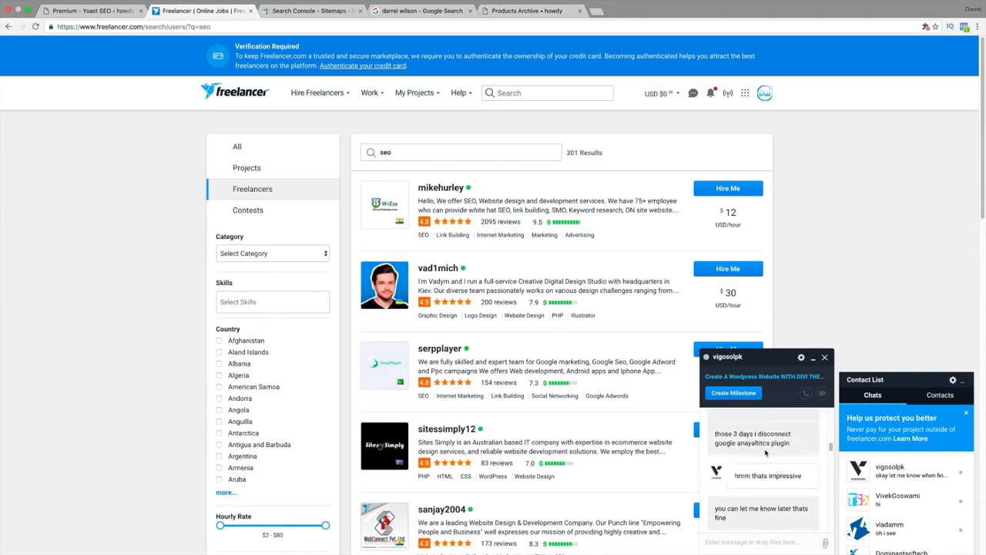
scroll(766, 453, down, 8)
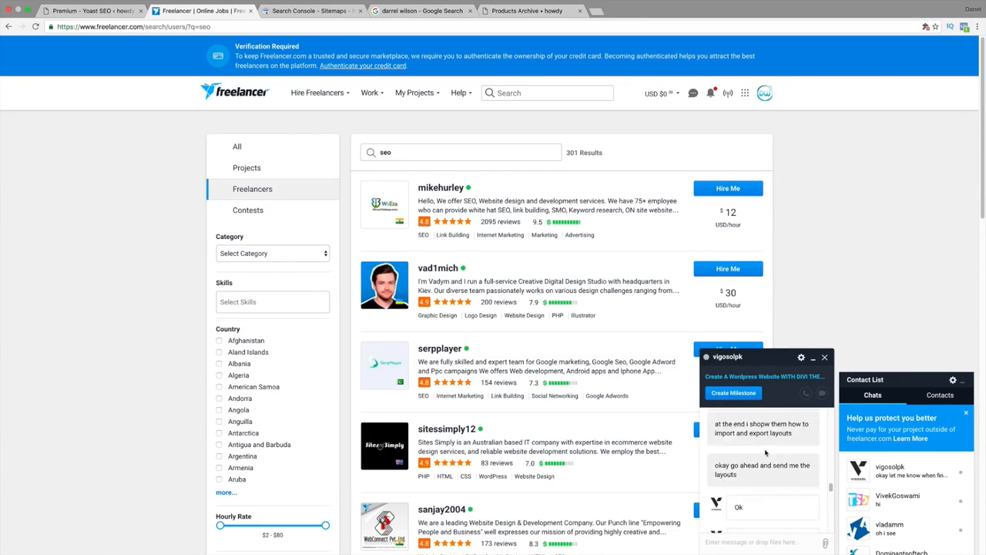
scroll(764, 451, down, 10)
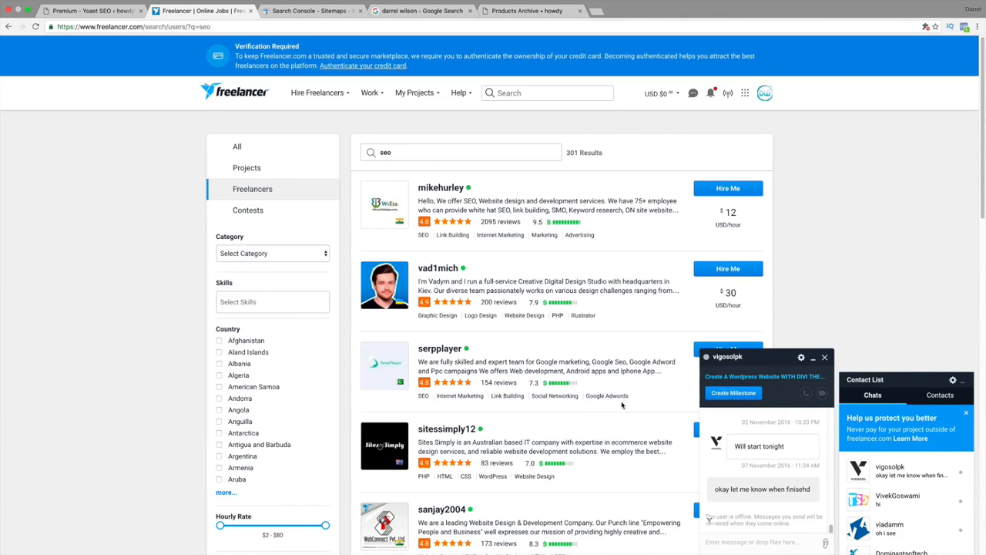
Switch back to the WordPress admin and review Yoast SEO's Dashboard, Titles & Metas, Social, XML Sitemaps, Advanced, Tools and Search Console pages.
click(104, 11)
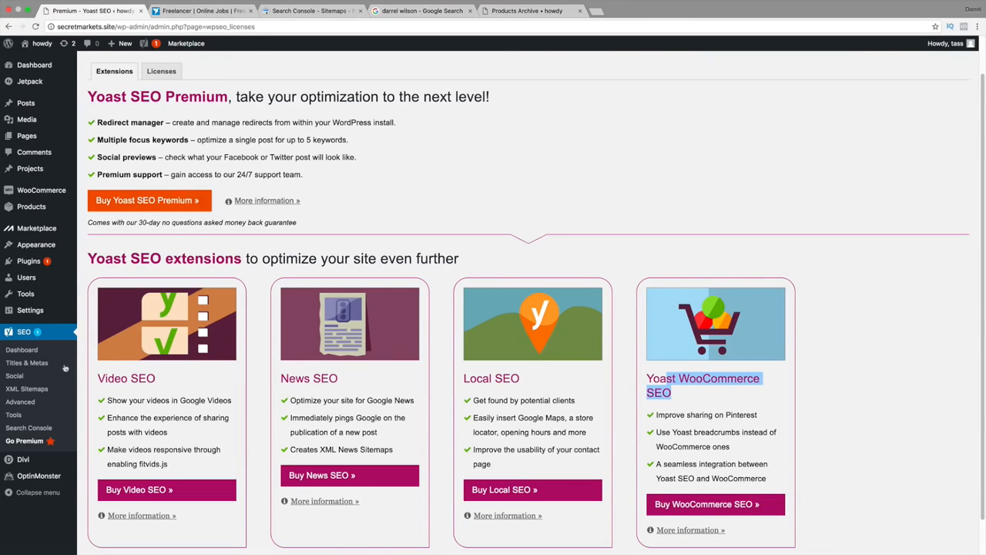
click(19, 350)
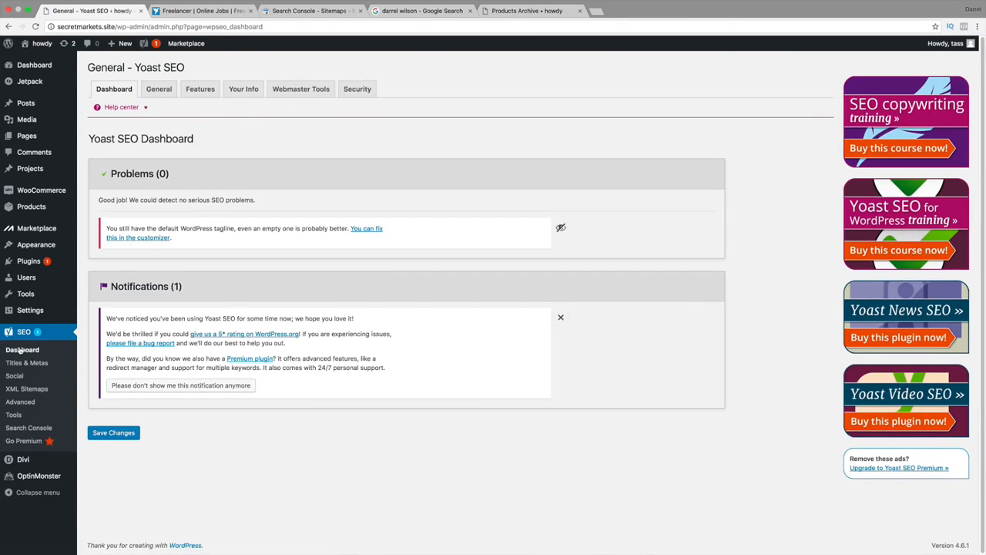
click(21, 363)
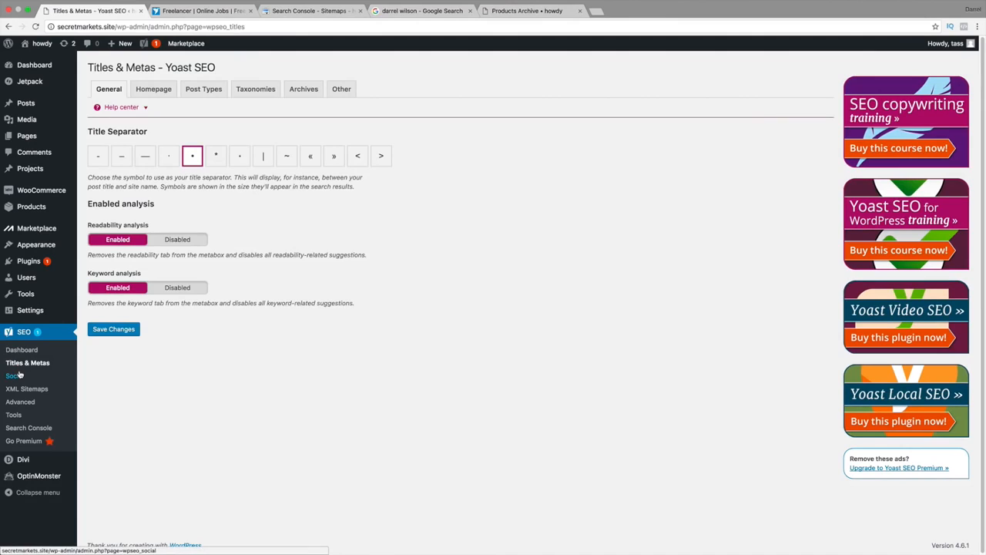
click(15, 376)
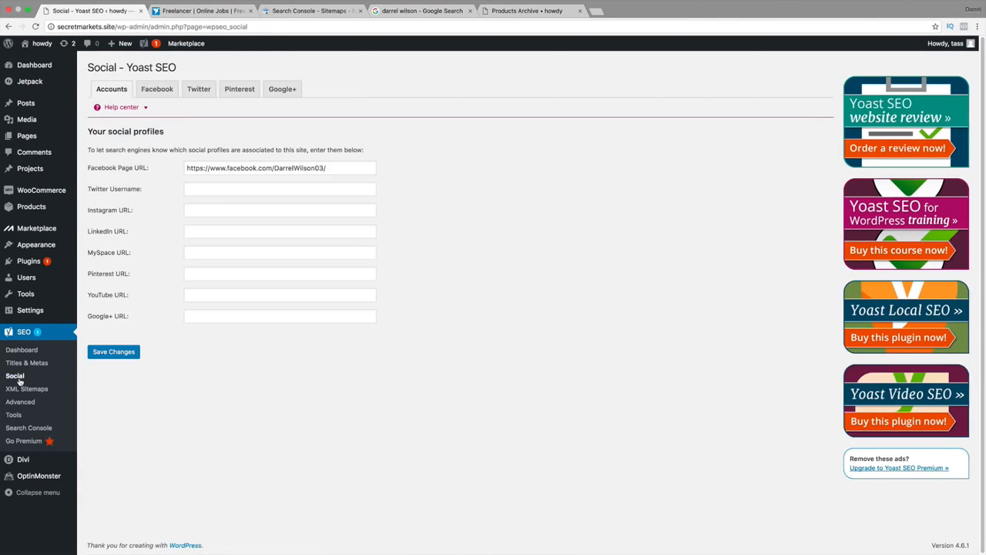
click(19, 380)
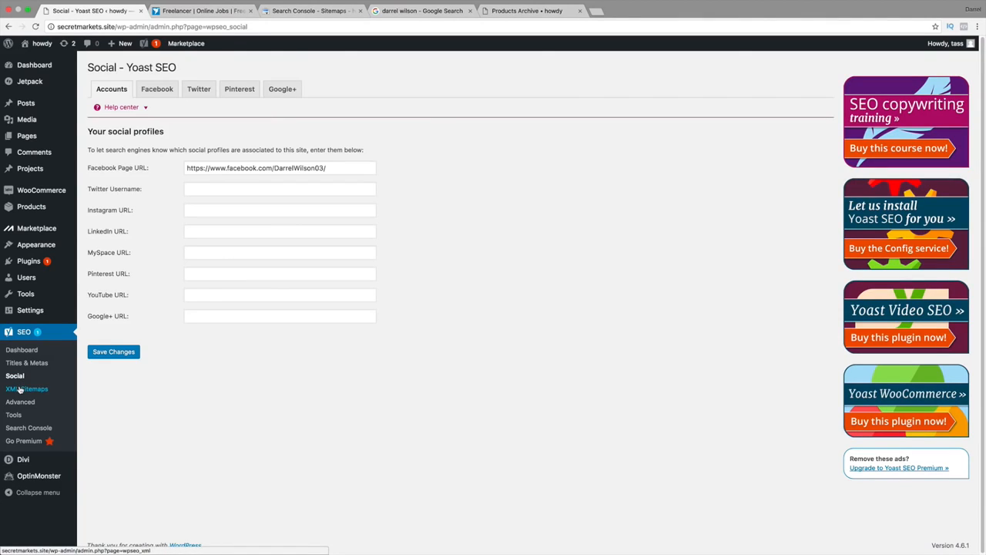
click(20, 389)
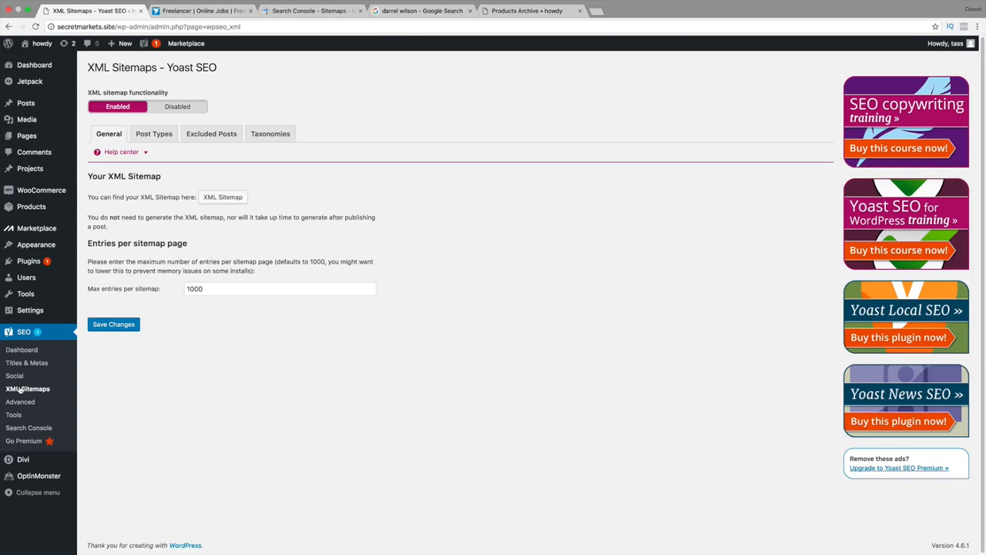
click(19, 389)
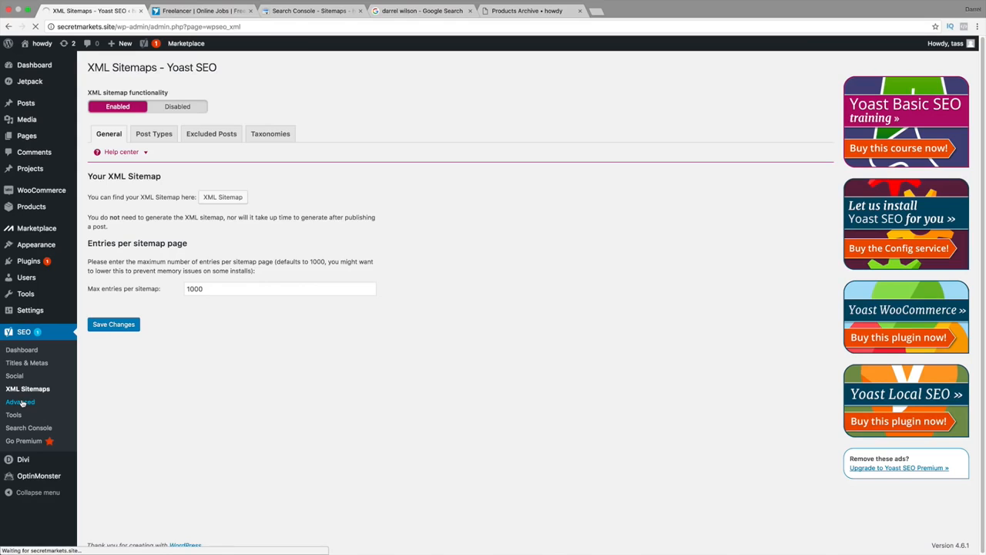
click(21, 402)
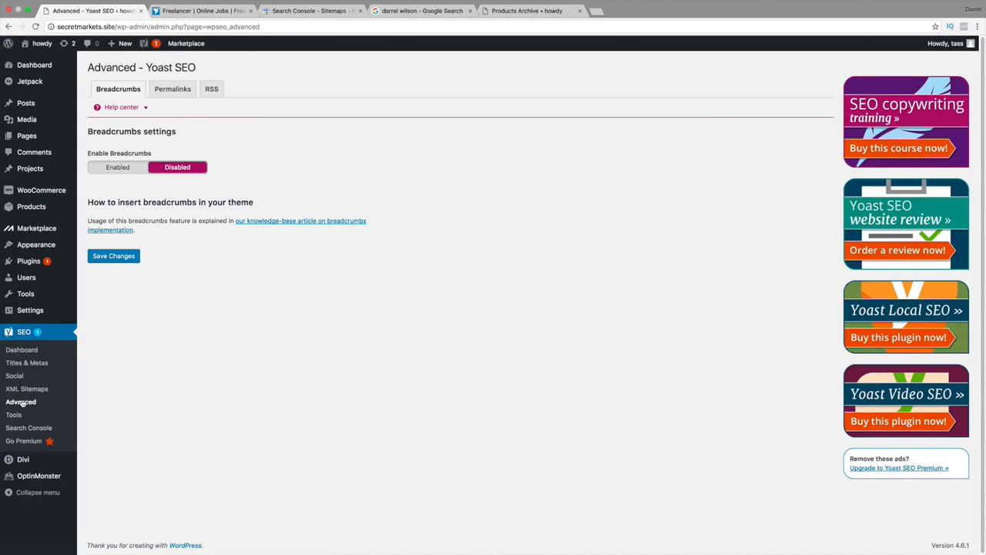
click(20, 414)
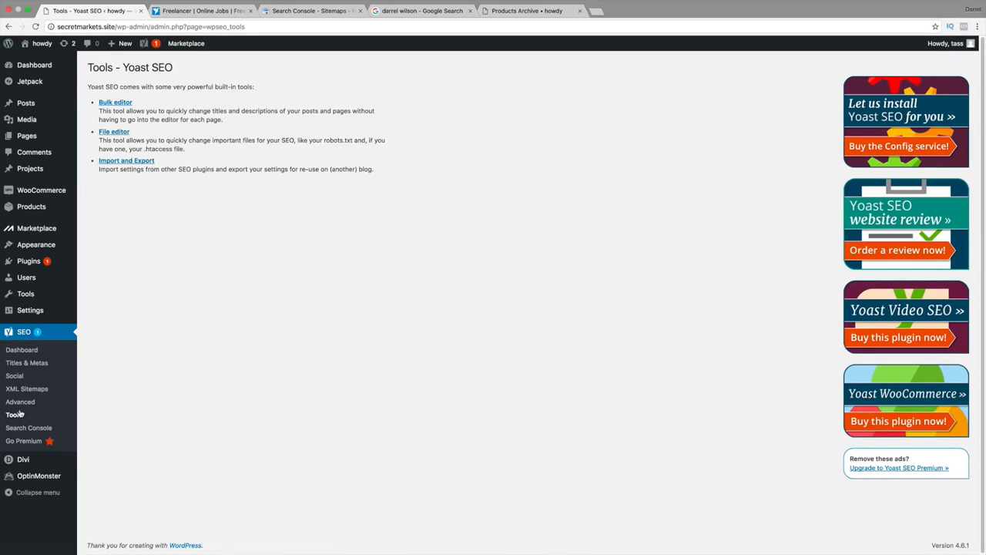
click(24, 425)
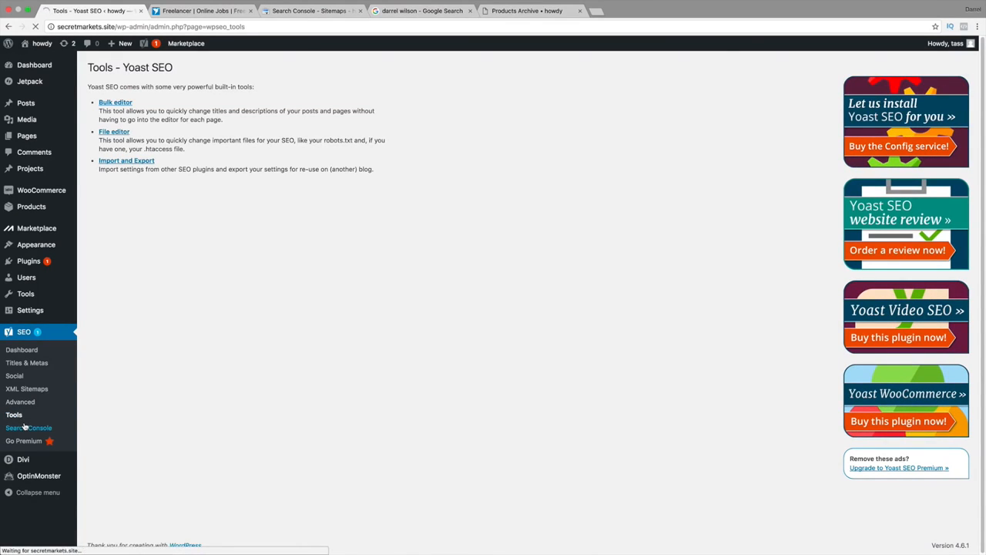